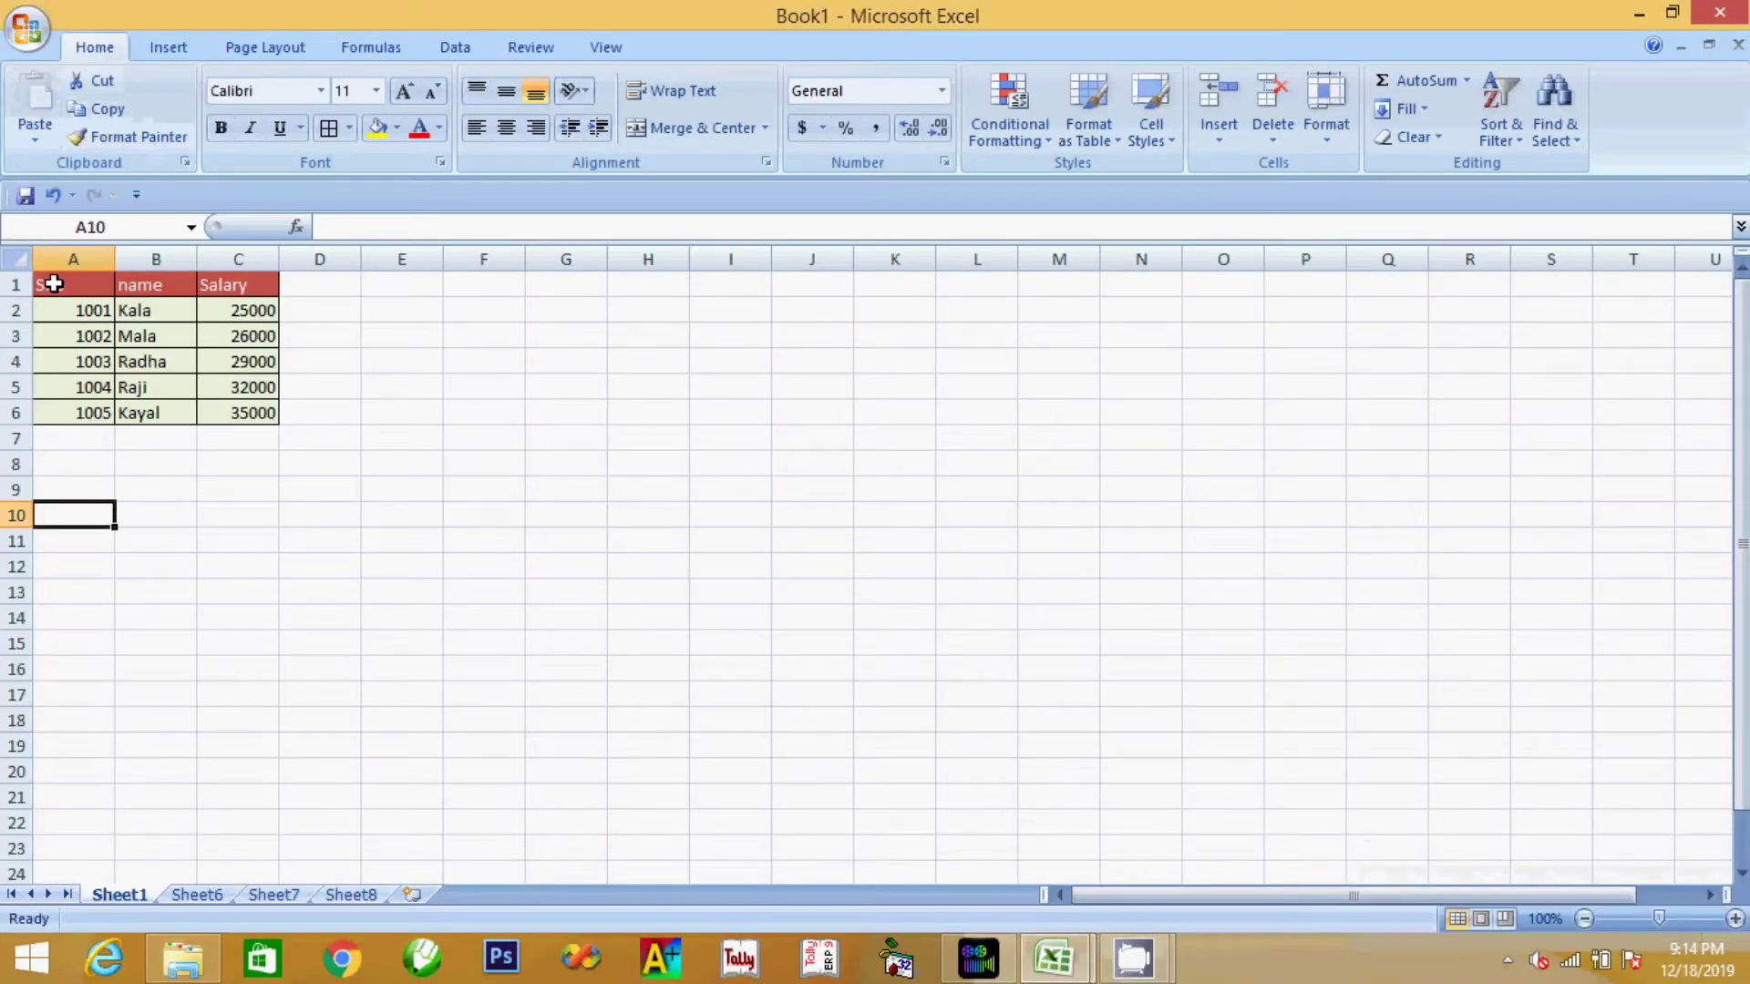
Copy the Sno/name/Salary table A1:C6 and paste it with formatting at D11
{"action": "left_click_drag", "start_coordinate": [46, 283], "coordinate": [248, 412]}
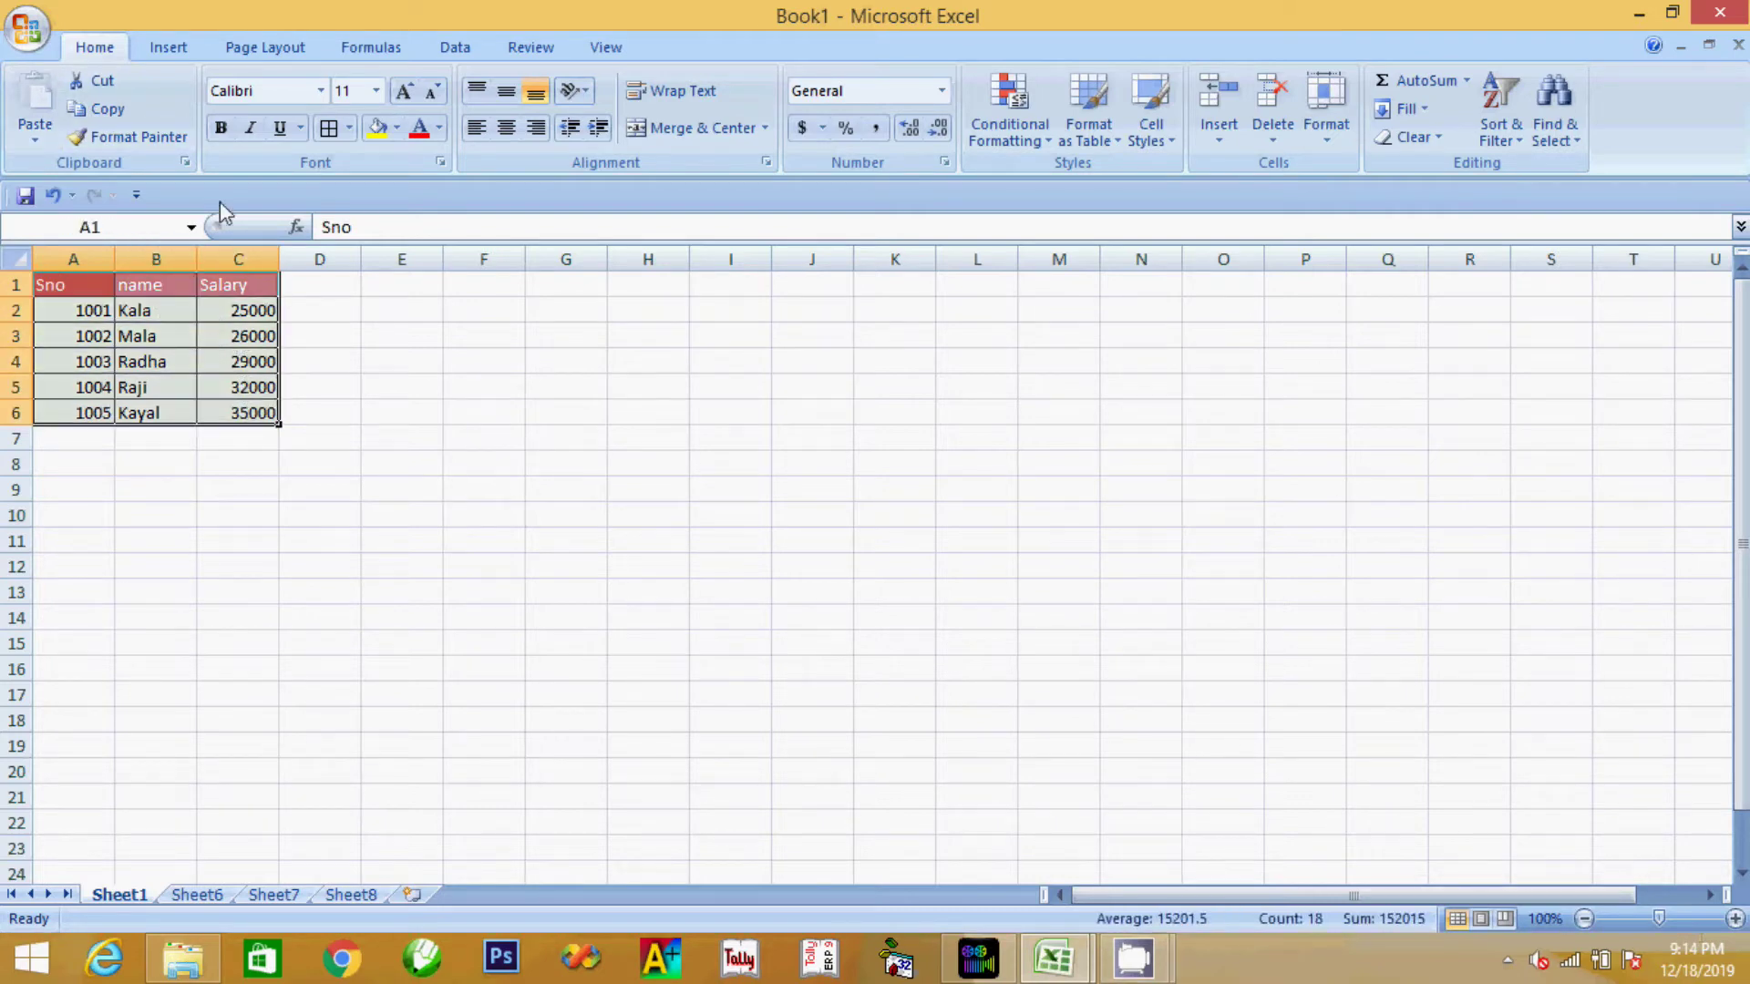
{"action": "left_click", "coordinate": [103, 110]}
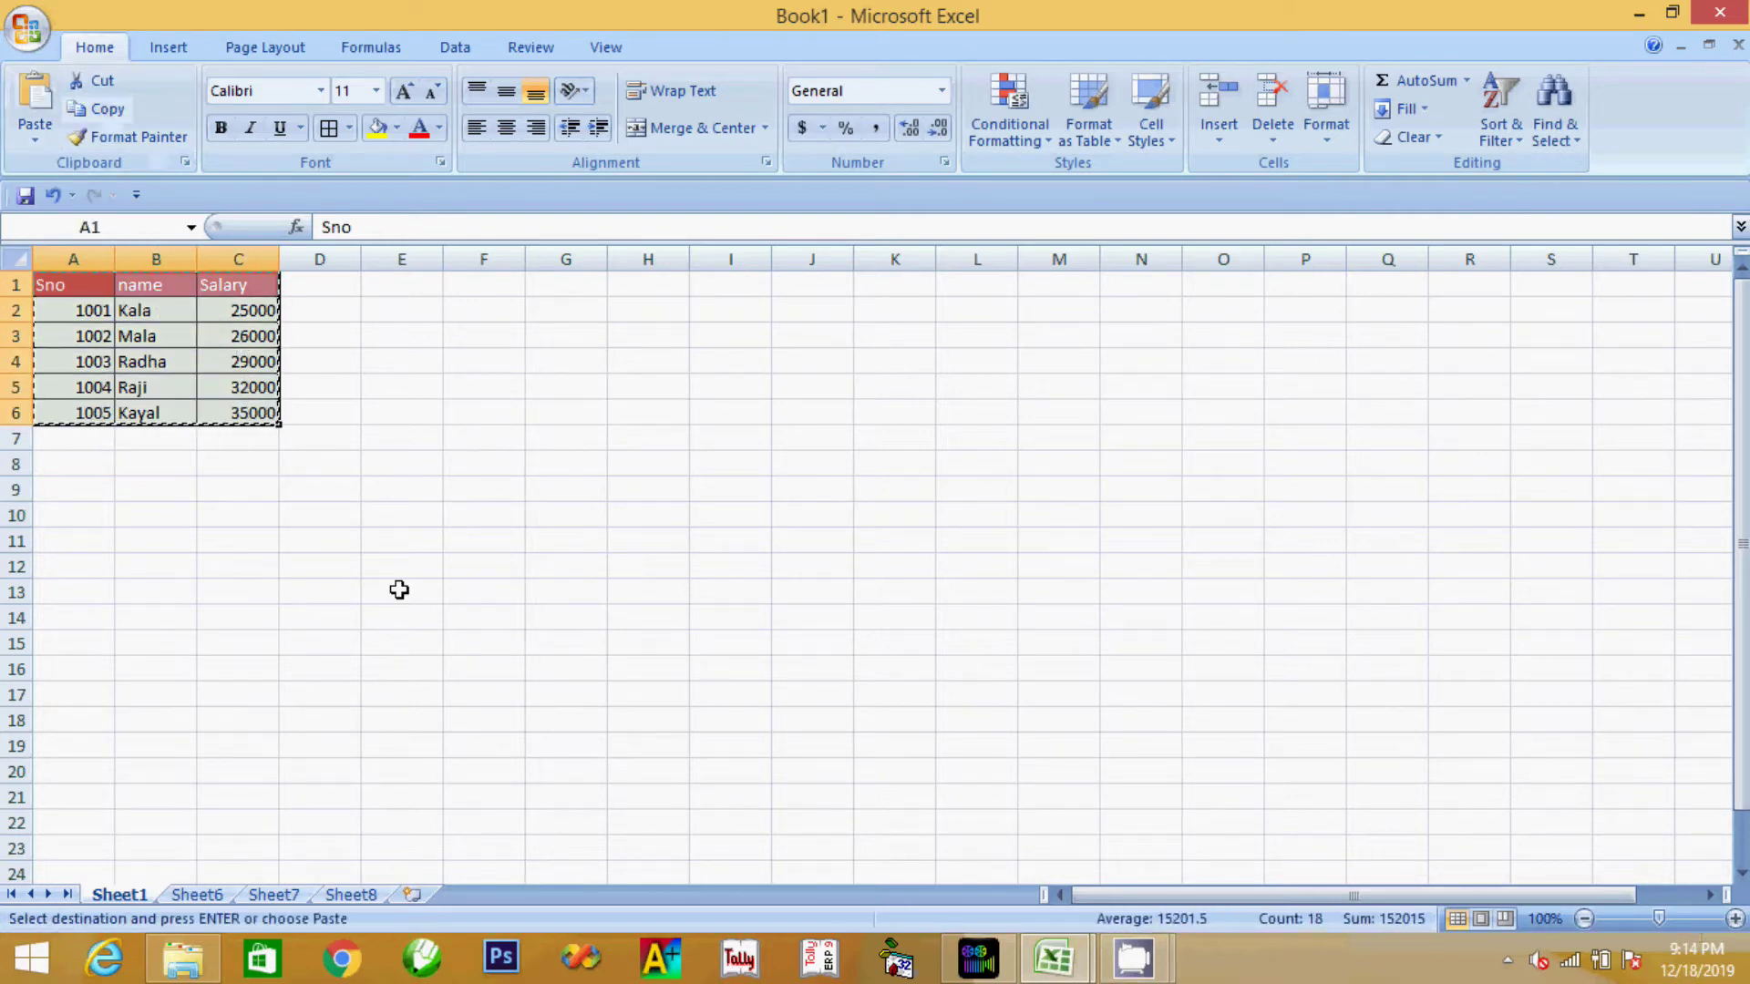
{"action": "left_click", "coordinate": [320, 538]}
{"action": "left_click", "coordinate": [35, 128]}
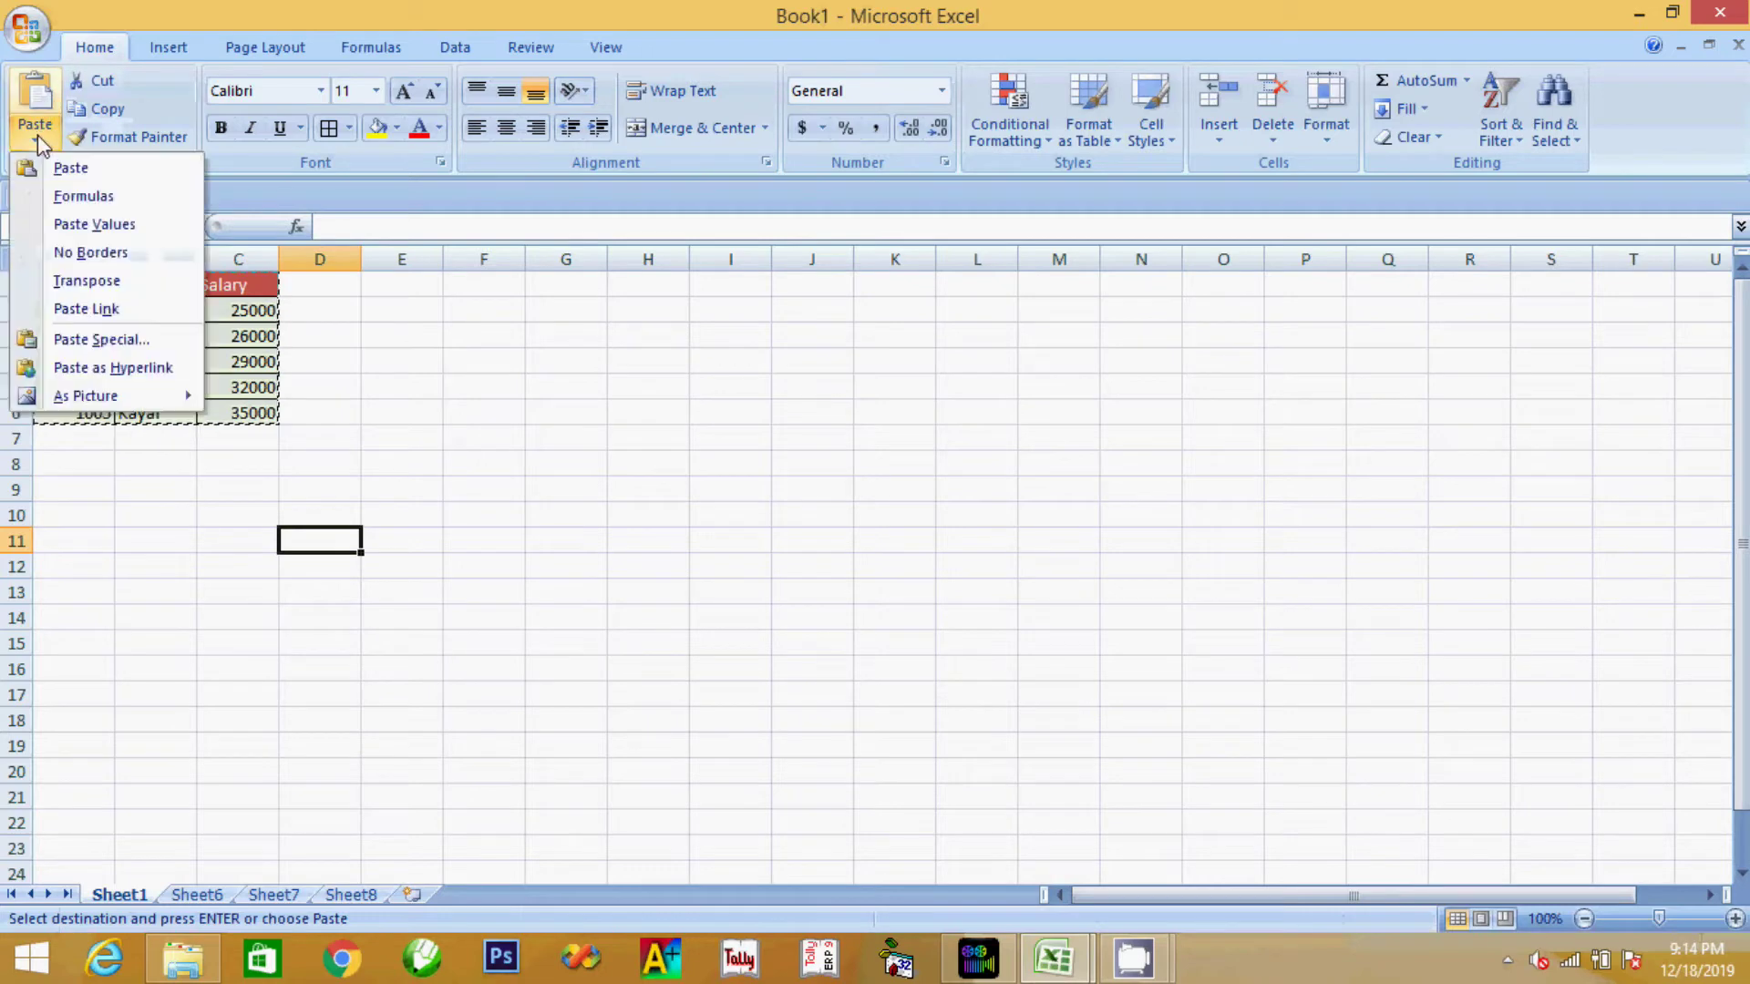
{"action": "left_click", "coordinate": [64, 165]}
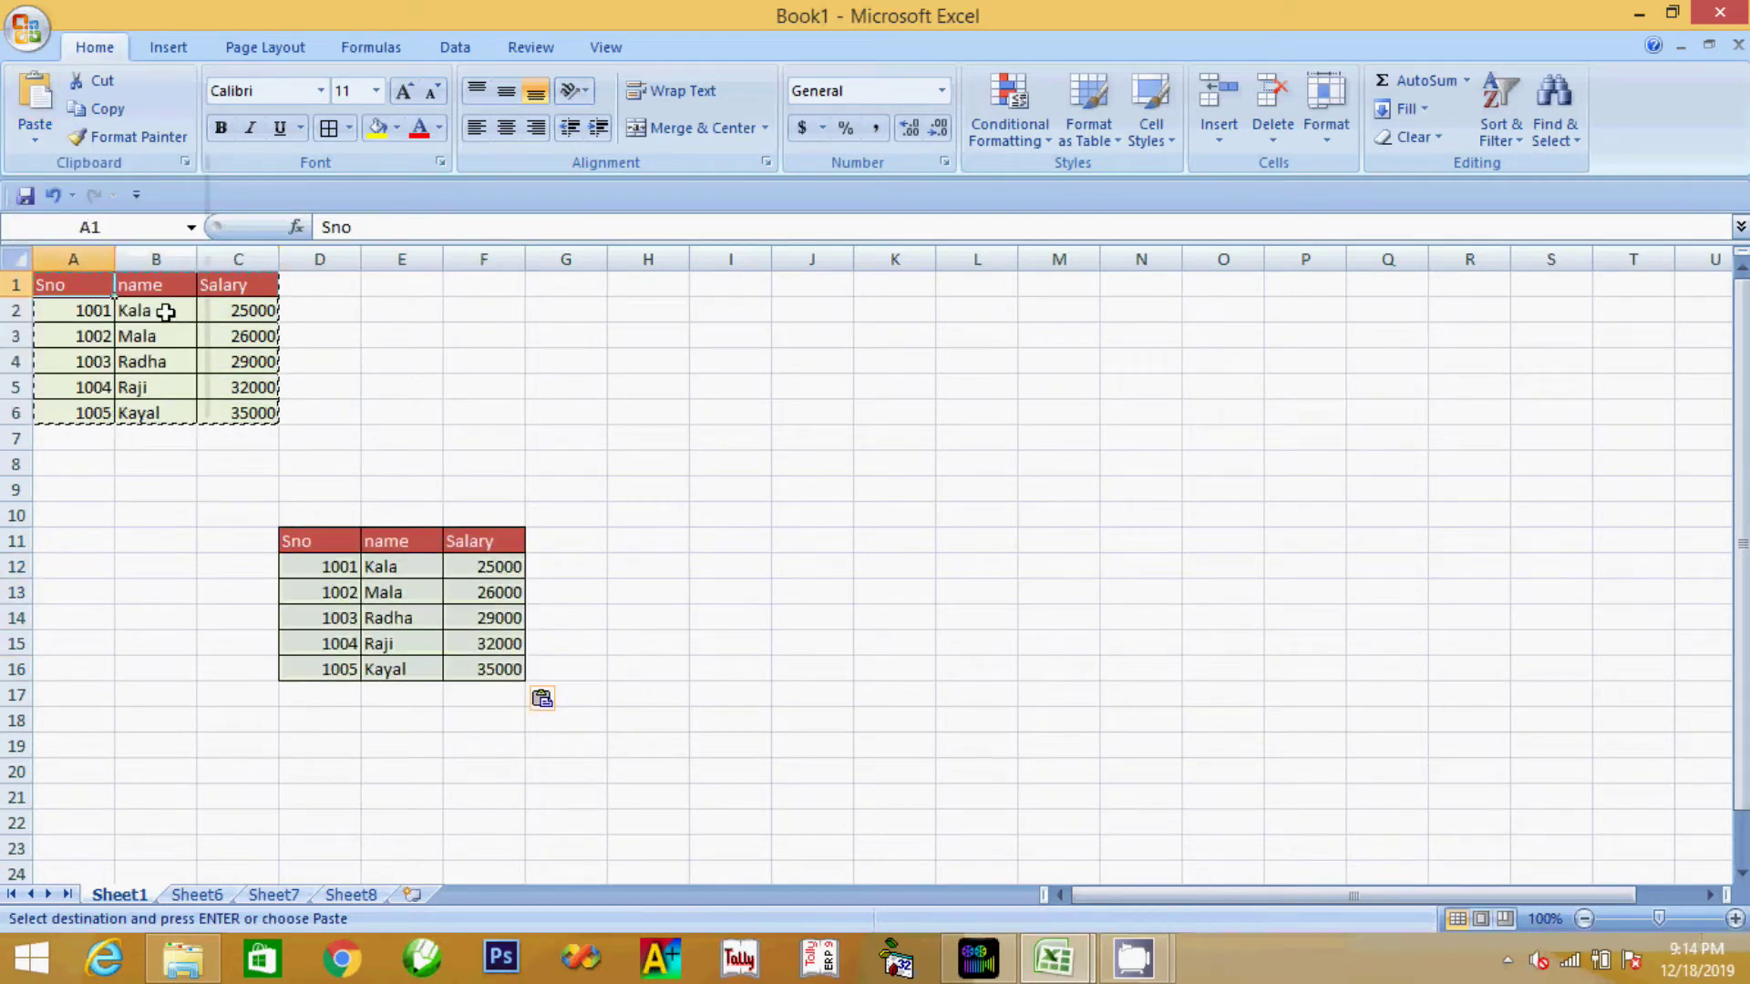
Copy A1:C6 and paste only its values at H11
{"action": "left_click_drag", "start_coordinate": [50, 284], "coordinate": [253, 390]}
{"action": "left_click", "coordinate": [107, 109]}
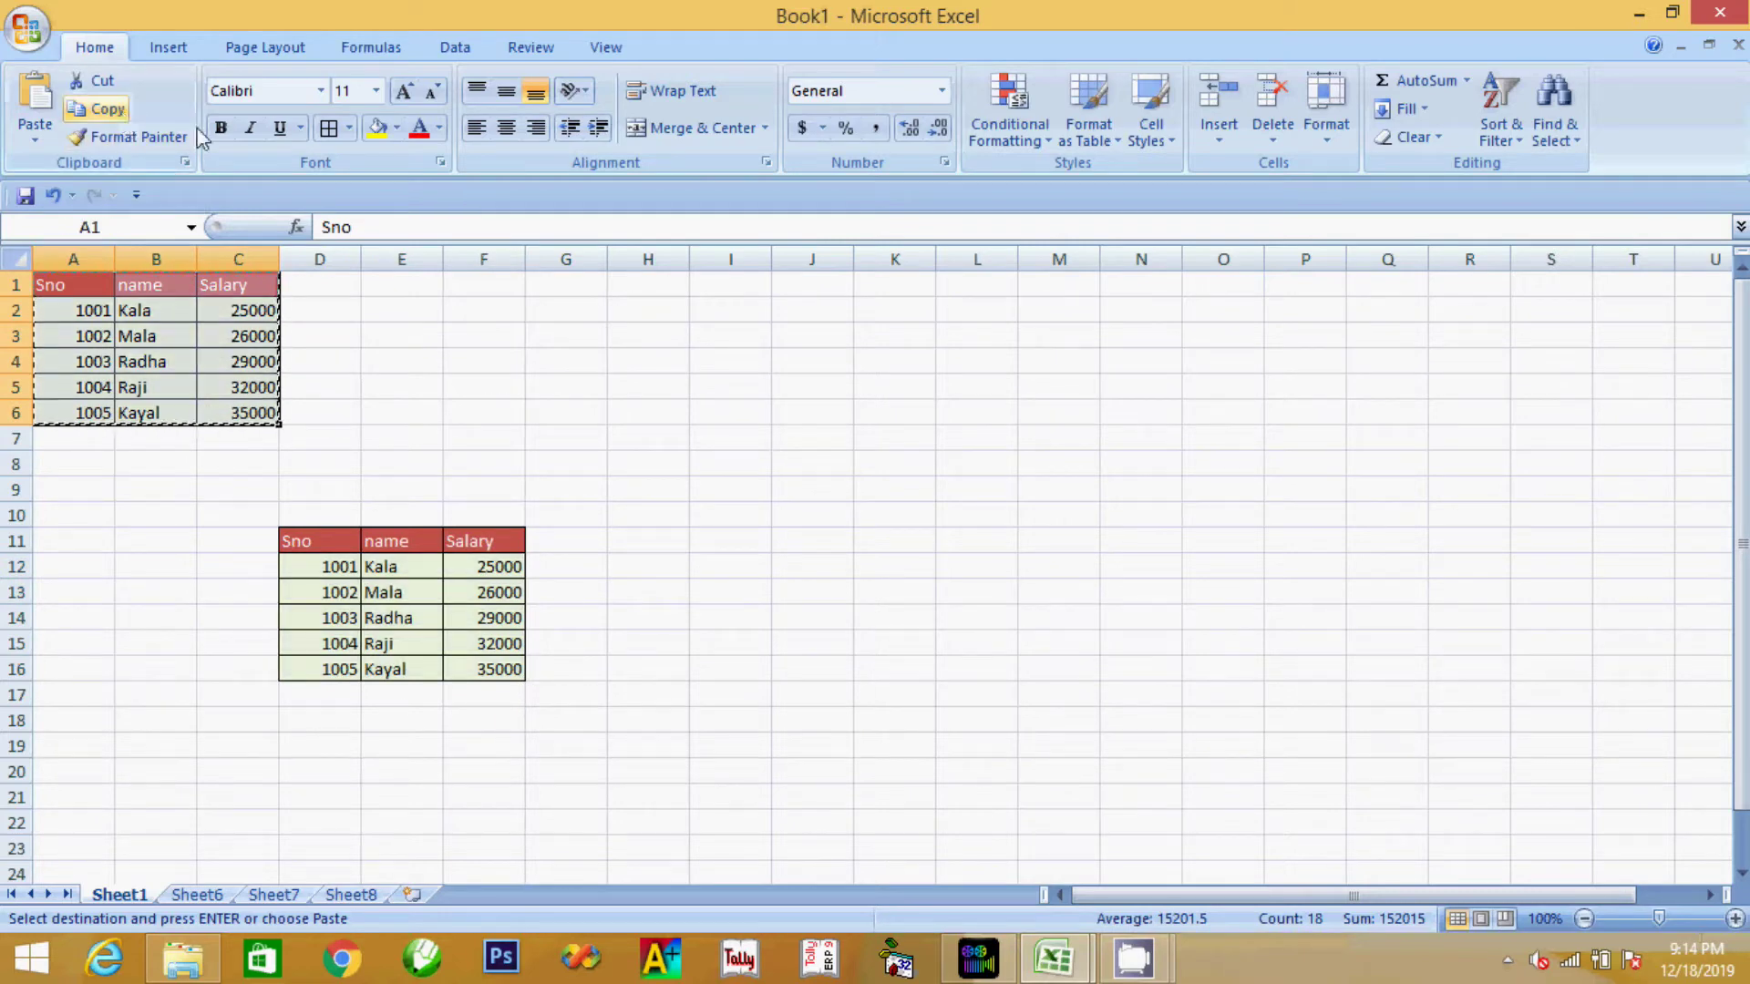
{"action": "left_click", "coordinate": [635, 546]}
{"action": "left_click", "coordinate": [36, 137]}
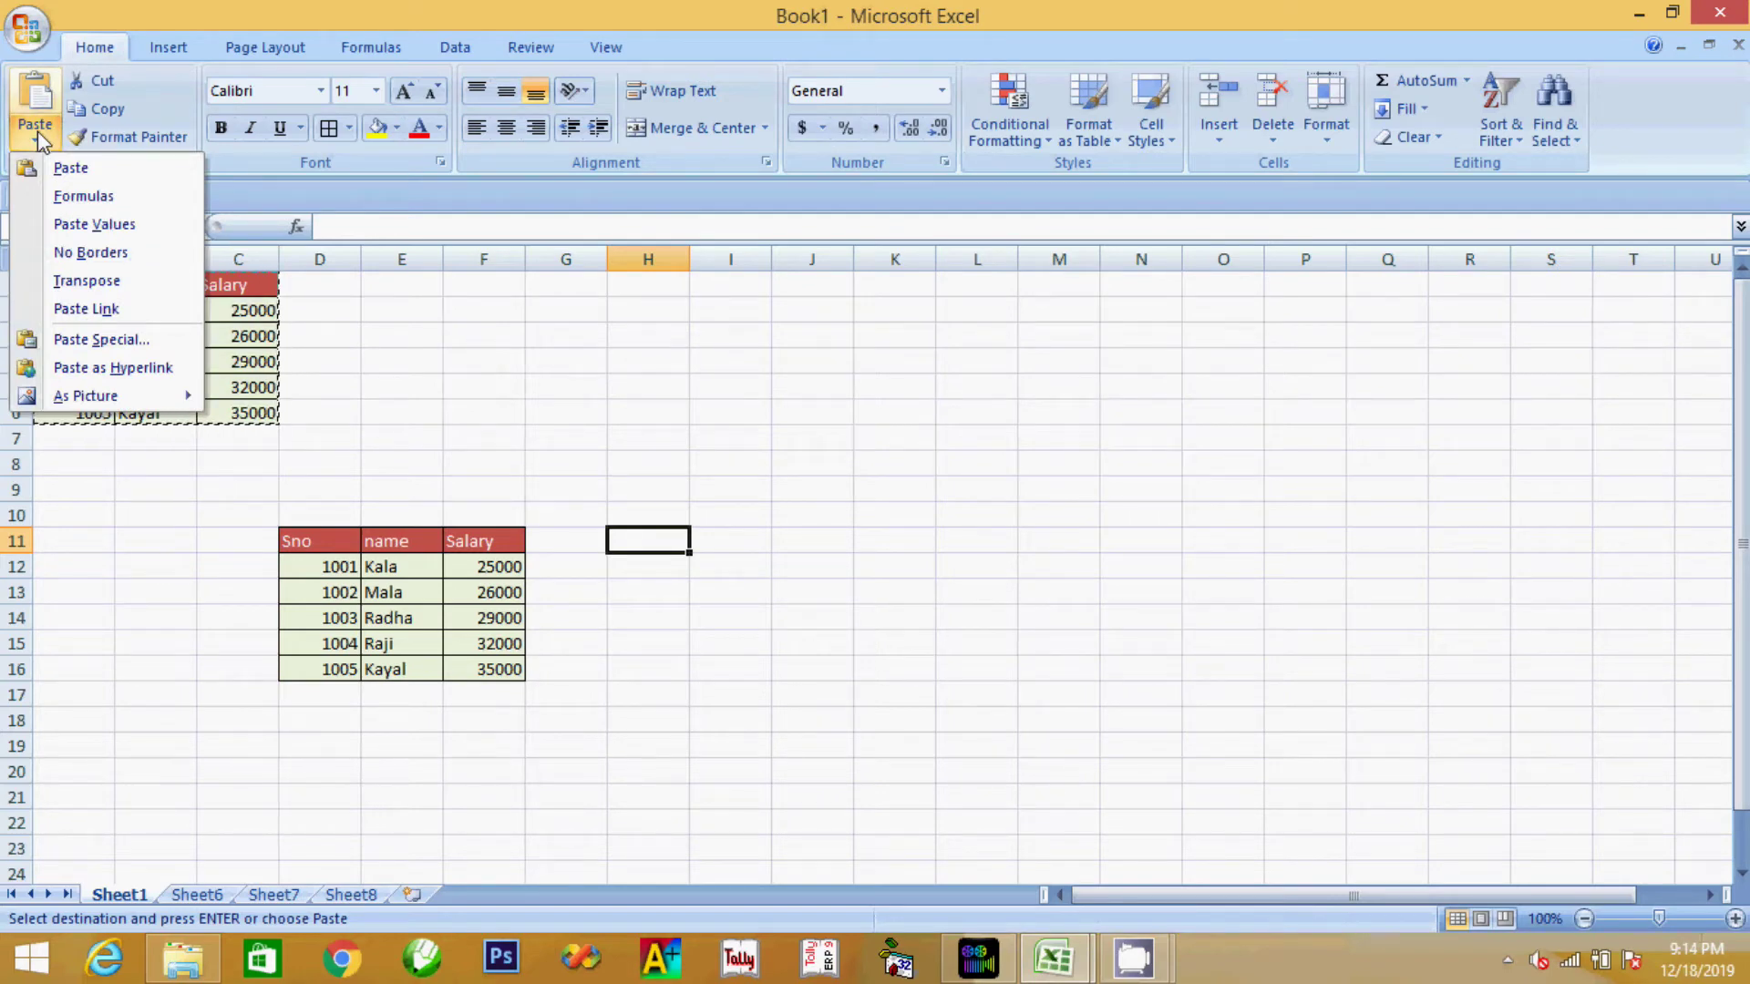
{"action": "left_click", "coordinate": [94, 225]}
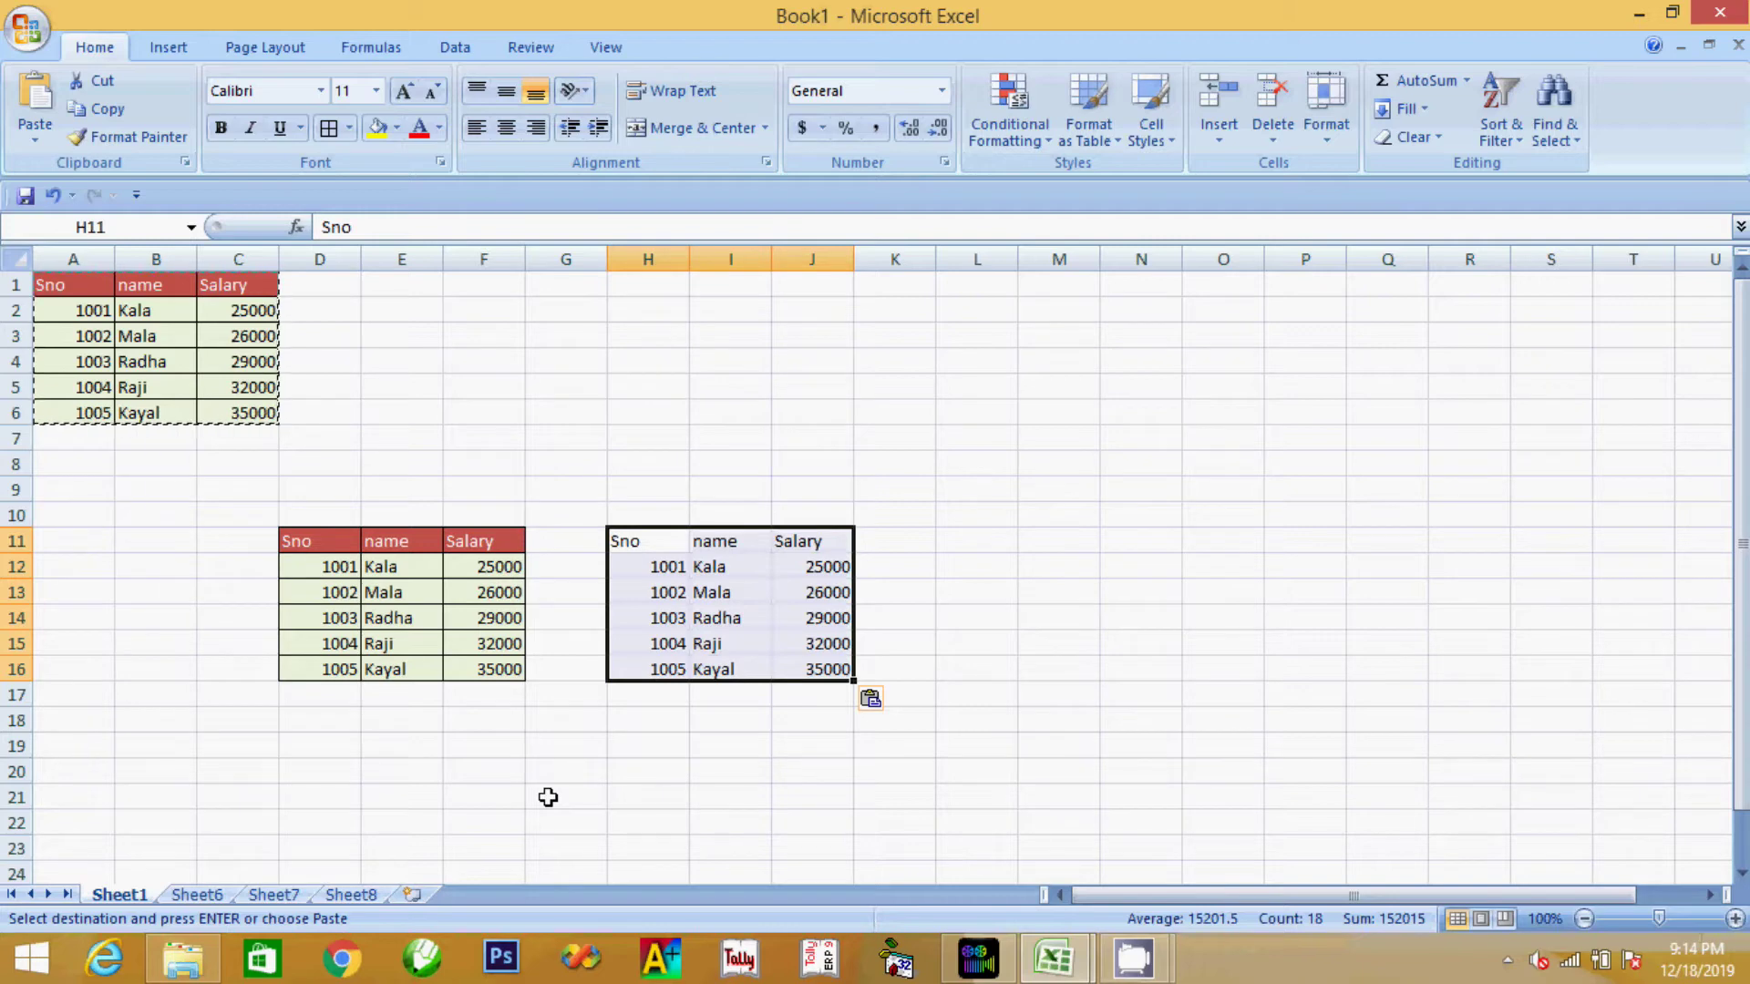
Copy the original table A1:C6 again and choose L11 as the destination
{"action": "left_click_drag", "start_coordinate": [63, 286], "coordinate": [233, 415]}
{"action": "left_click", "coordinate": [105, 108]}
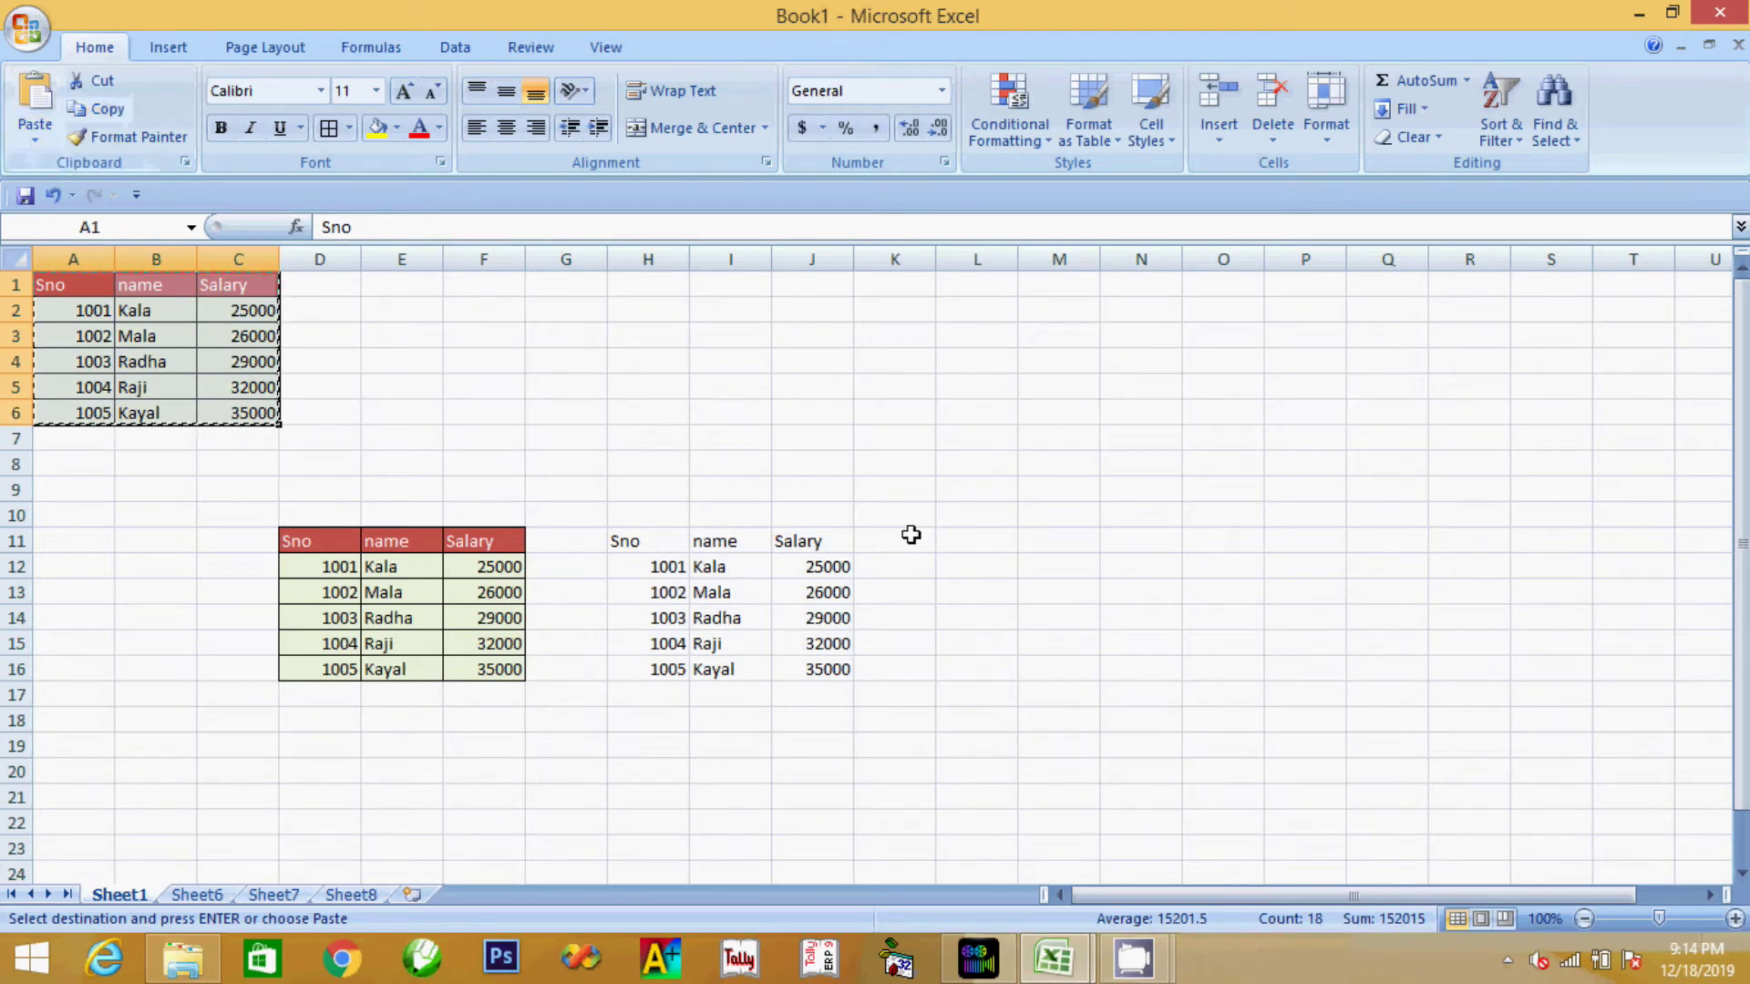
{"action": "left_click", "coordinate": [961, 542]}
Paste the table at L11 without borders, keeping its fill colours
{"action": "left_click", "coordinate": [38, 140]}
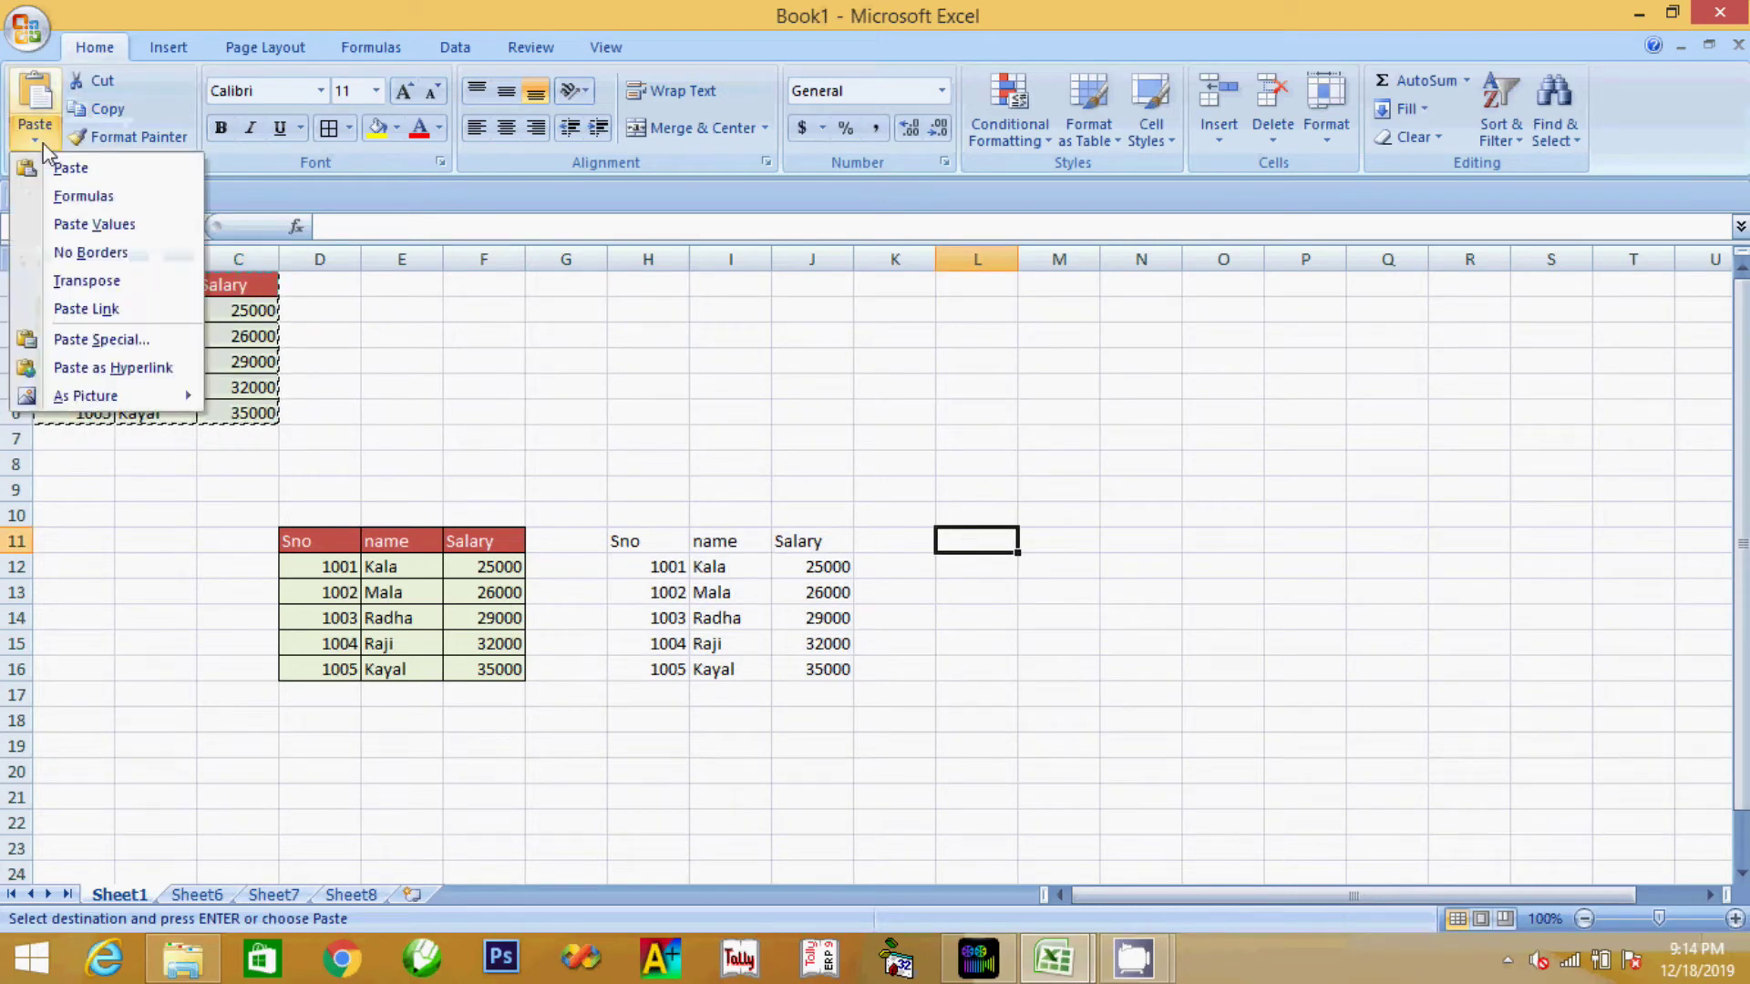
{"action": "left_click", "coordinate": [90, 252]}
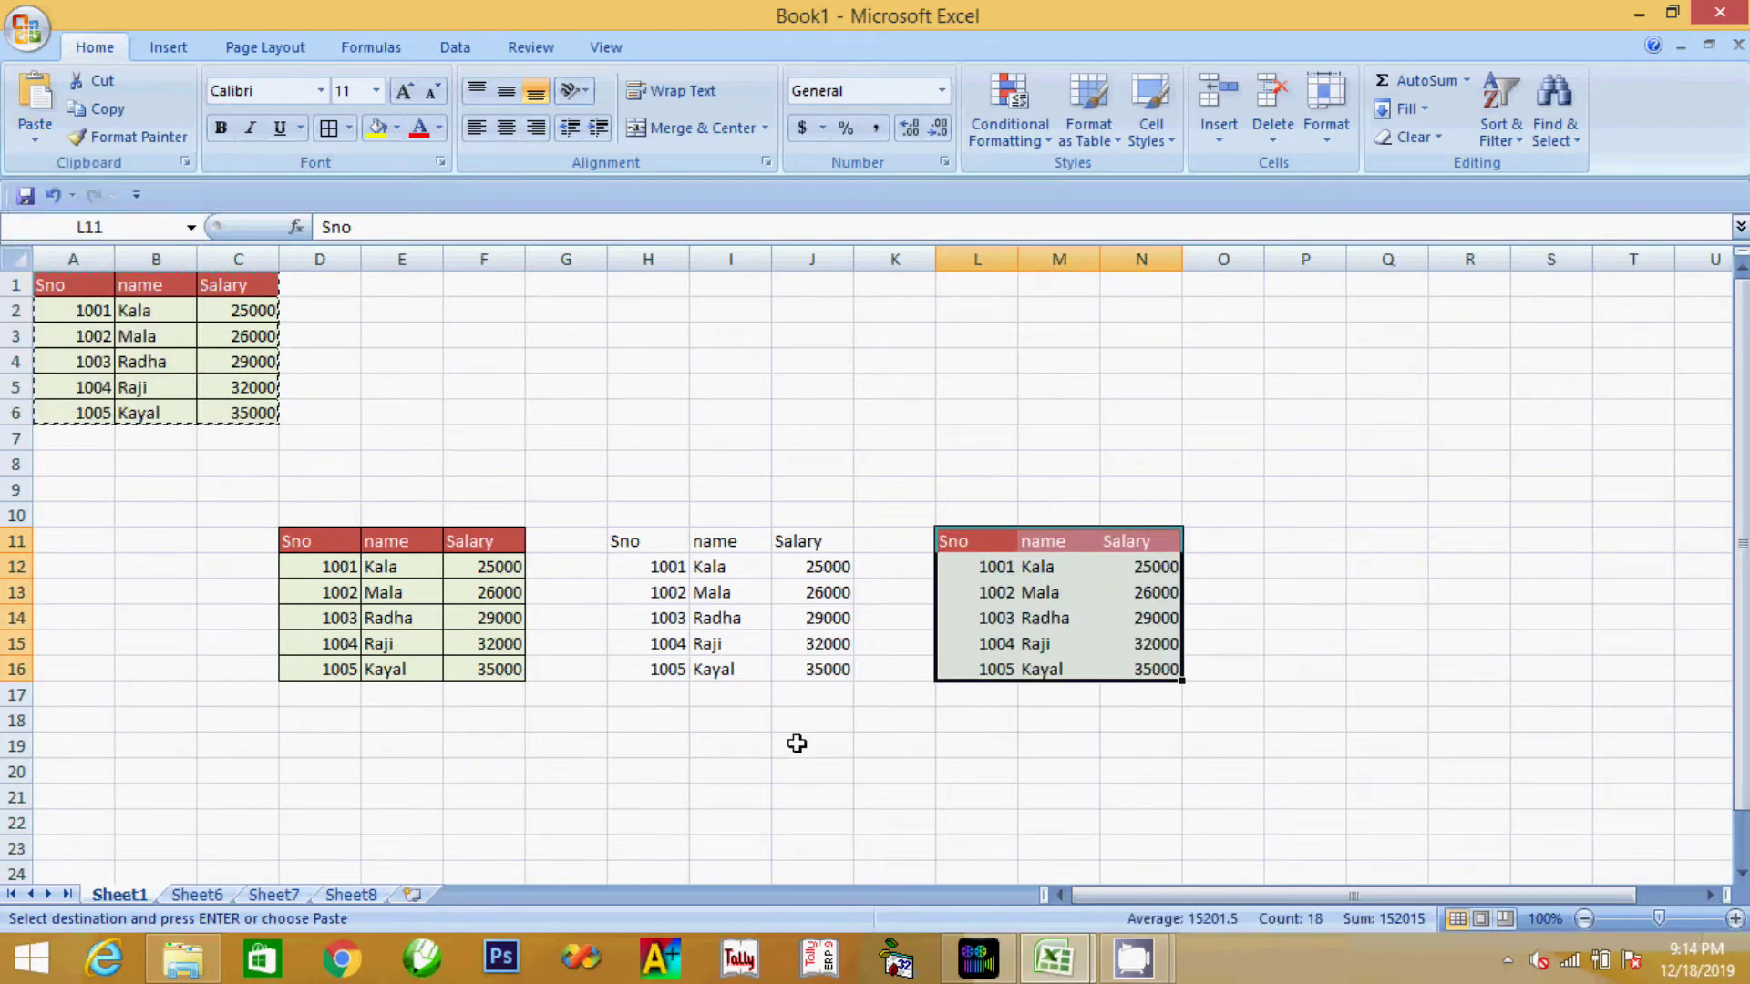
{"action": "left_click", "coordinate": [164, 738]}
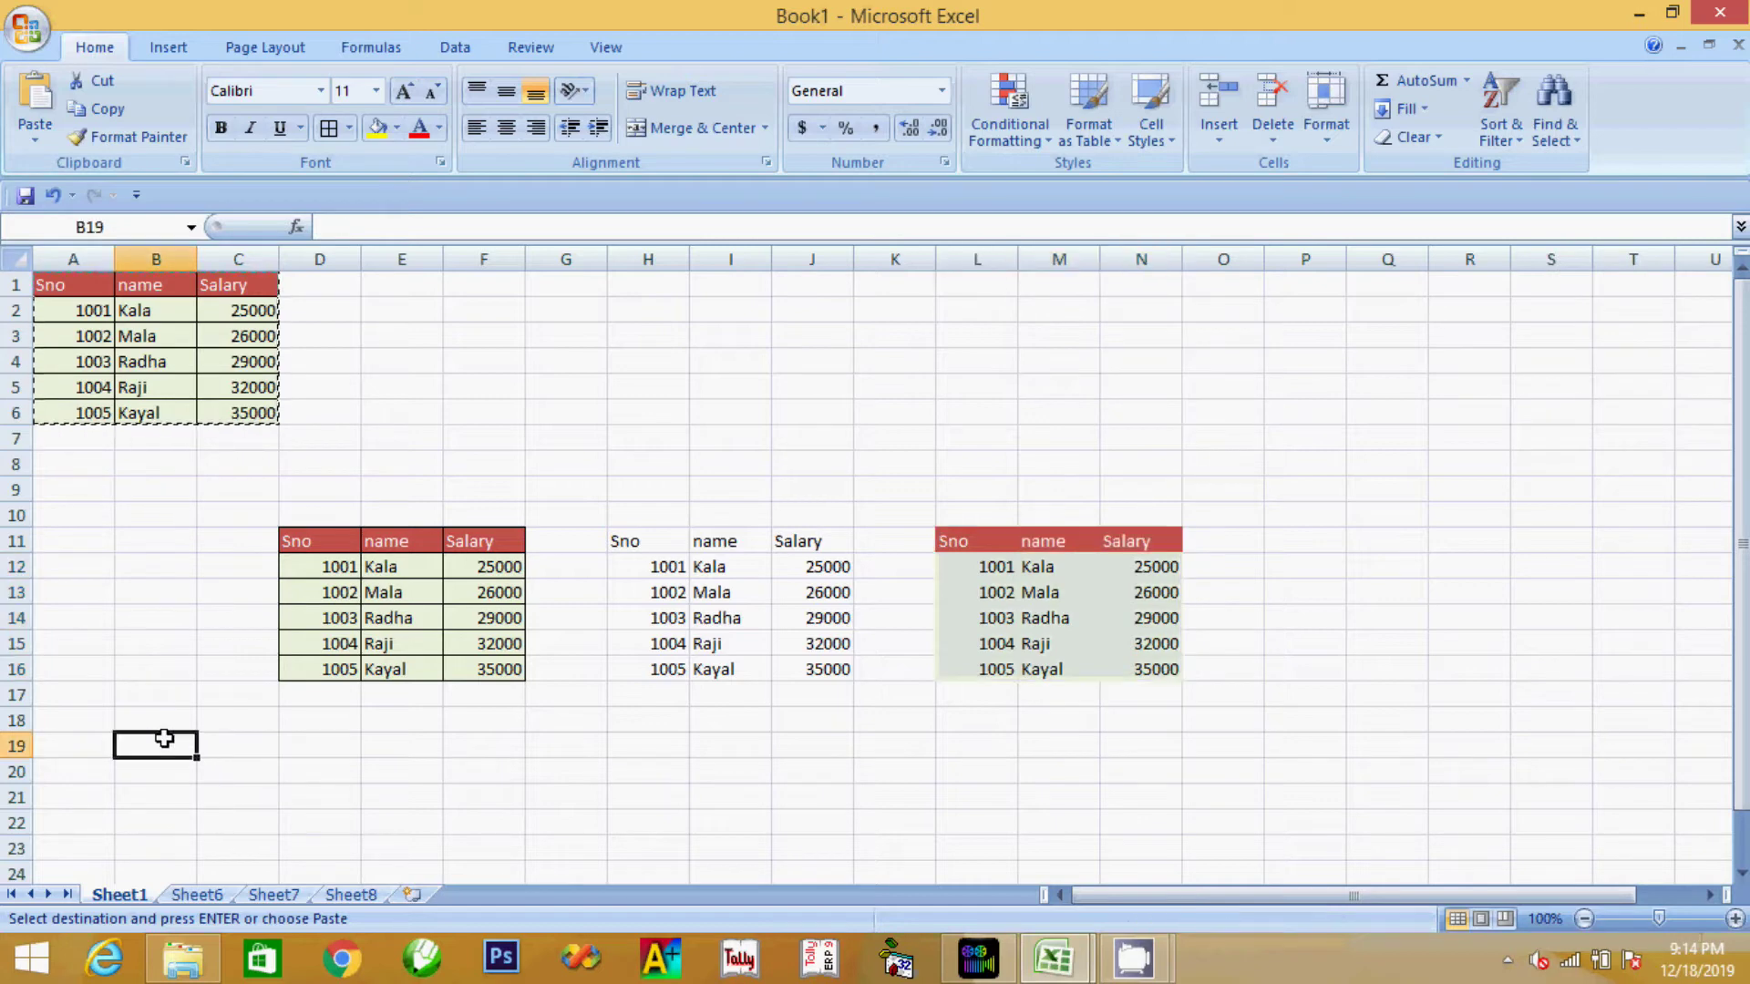
Reselect the original table A1:C6 and choose A21 as the next paste destination
{"action": "left_click", "coordinate": [47, 282]}
{"action": "left_click_drag", "start_coordinate": [156, 305], "coordinate": [243, 406]}
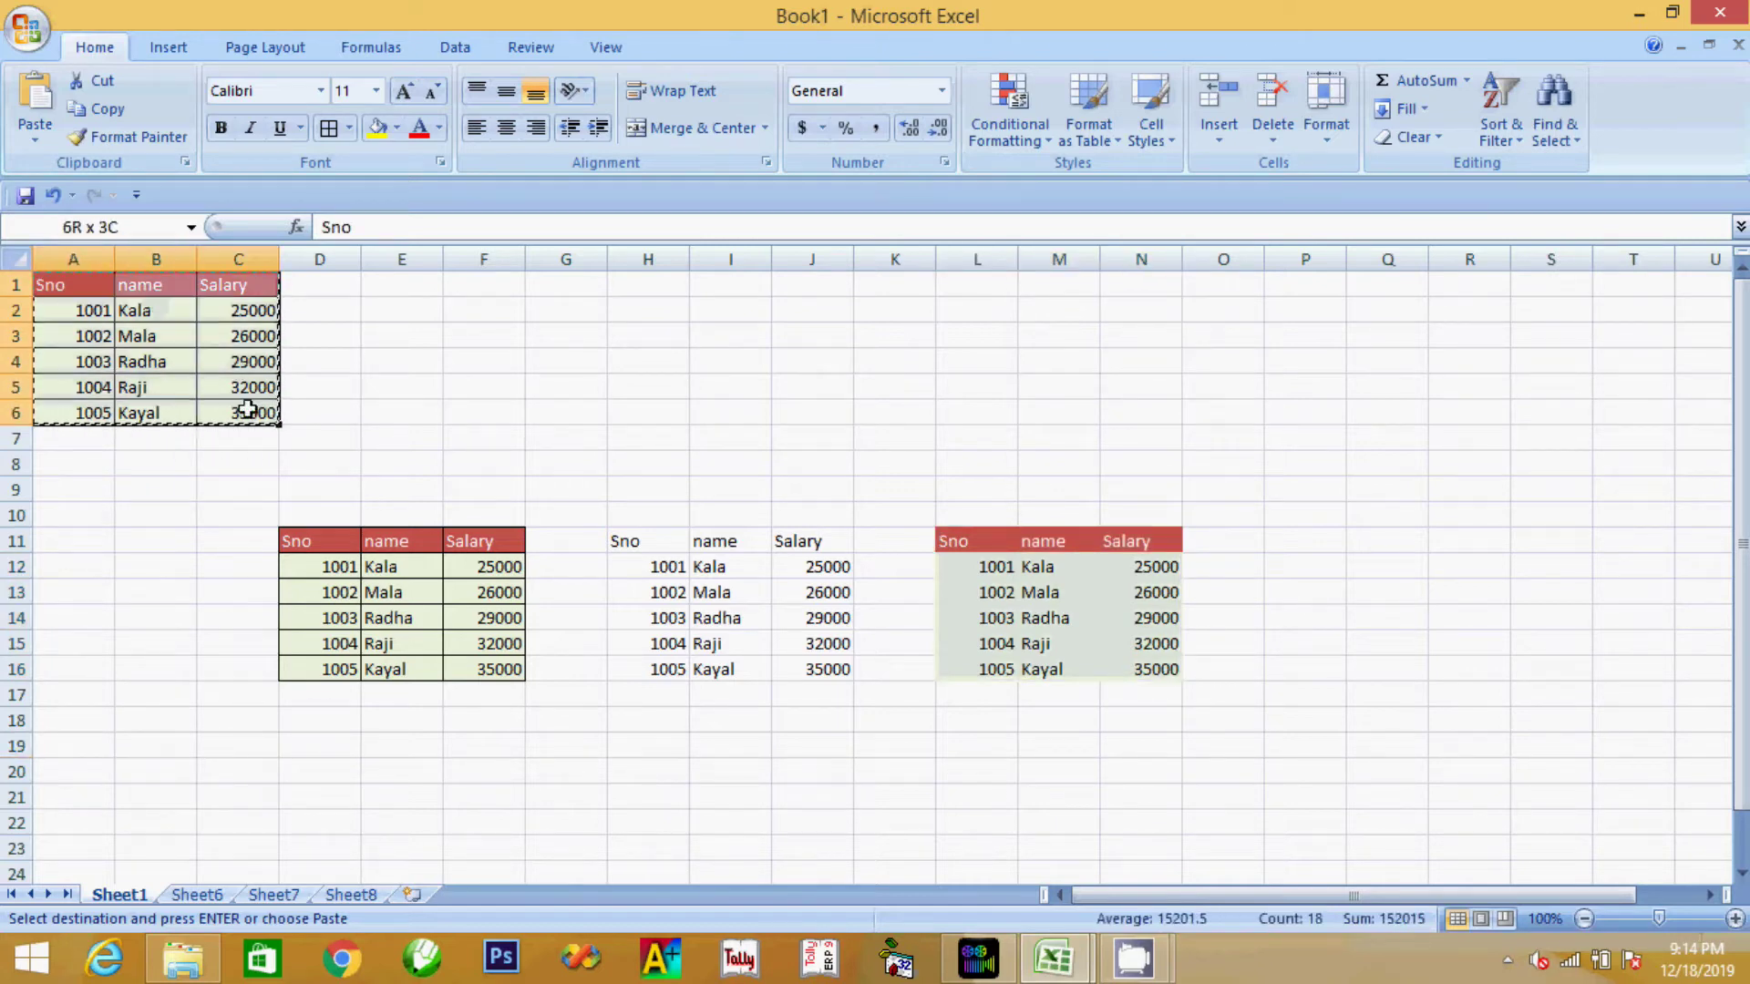
{"action": "left_click", "coordinate": [91, 802]}
{"action": "left_click", "coordinate": [45, 132]}
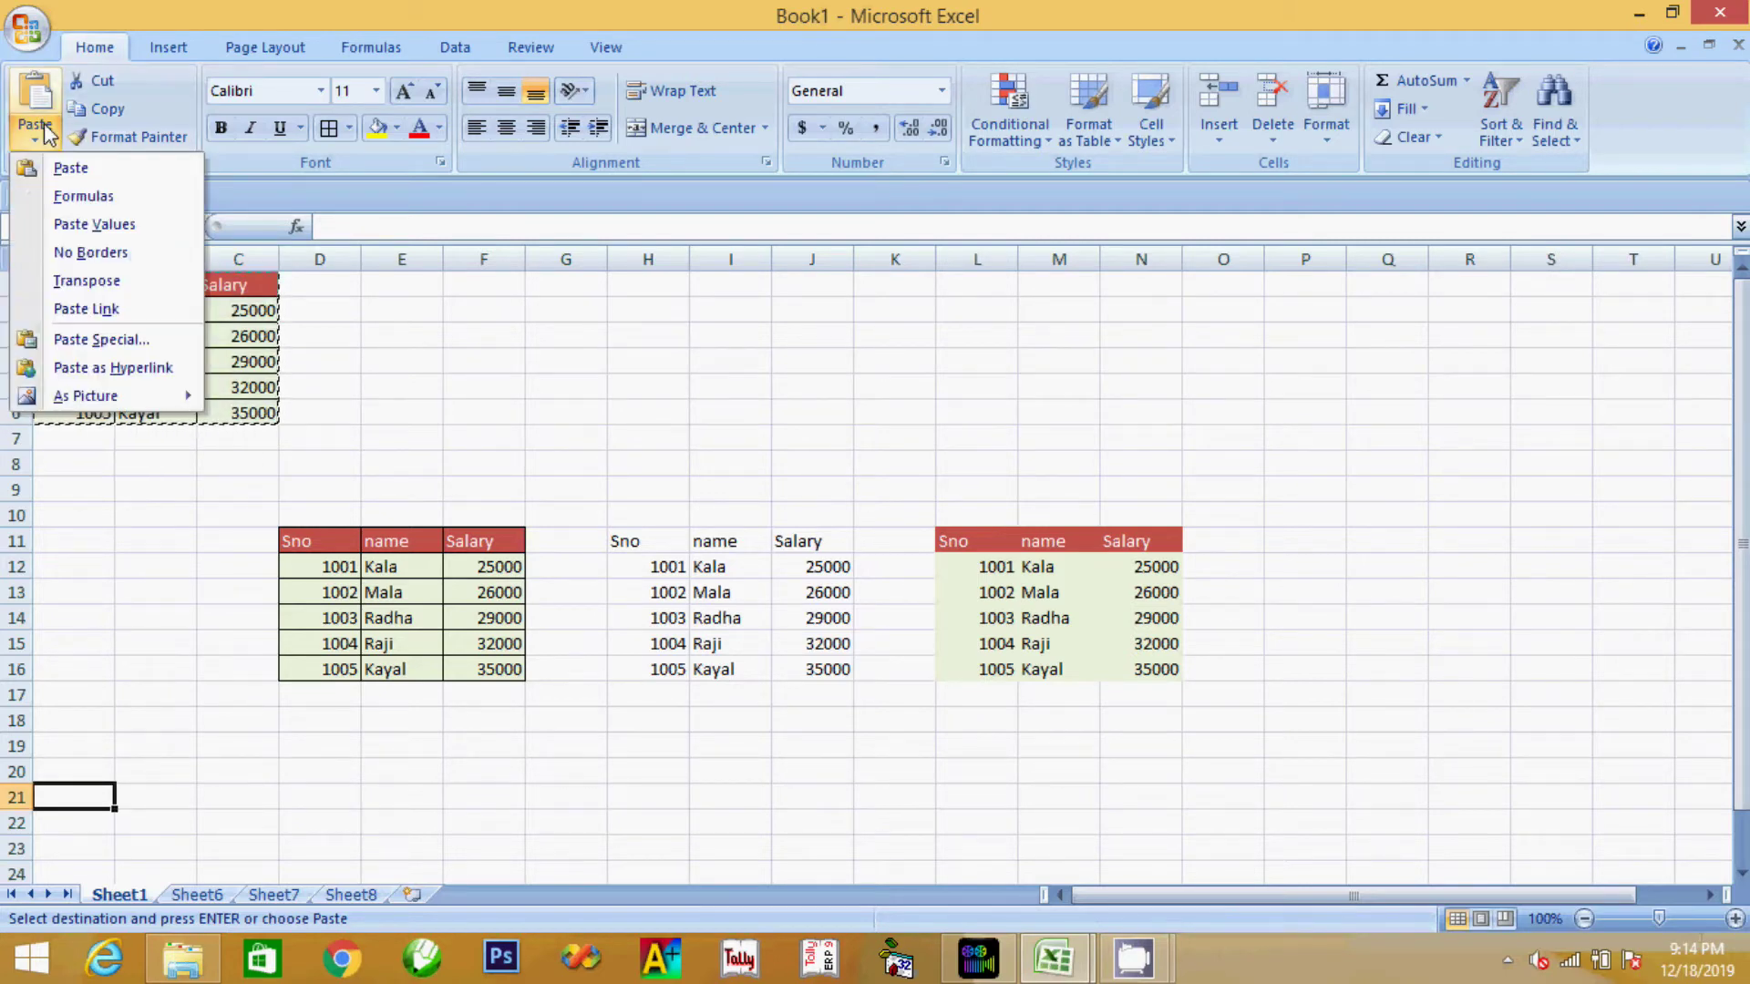
Paste the table transposed at A21 so Sno, name and Salary become row headings
{"action": "left_click", "coordinate": [91, 280]}
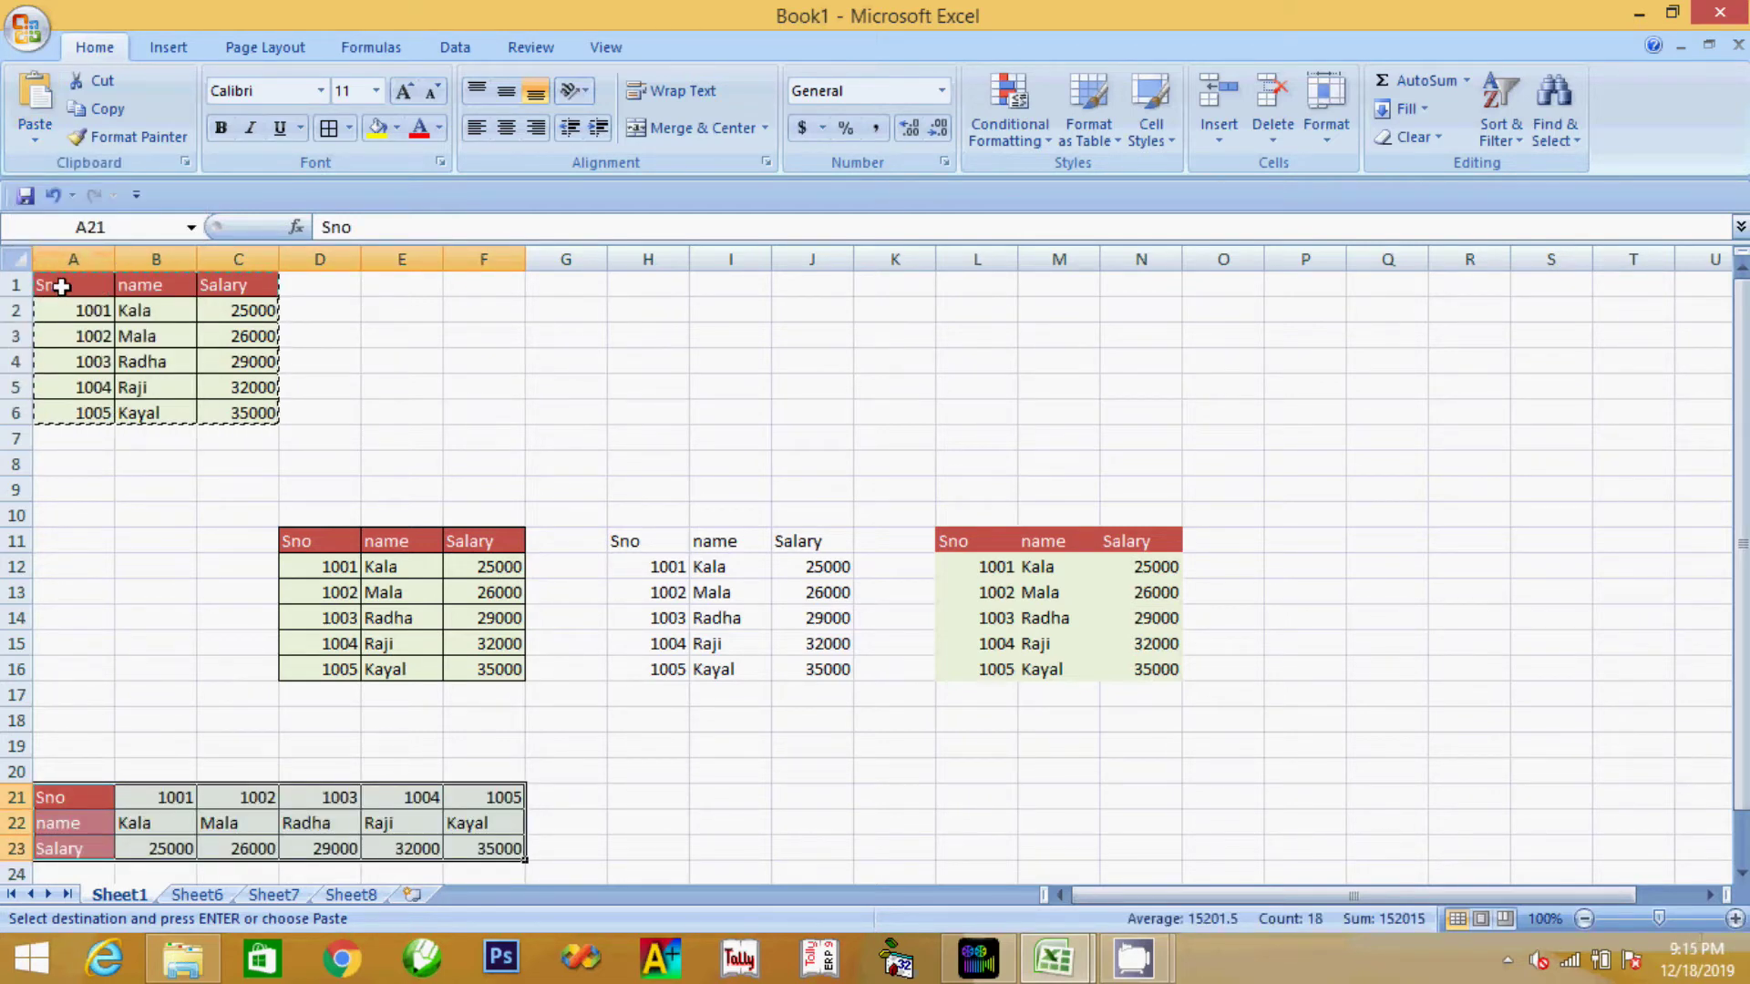
{"action": "left_click", "coordinate": [37, 135]}
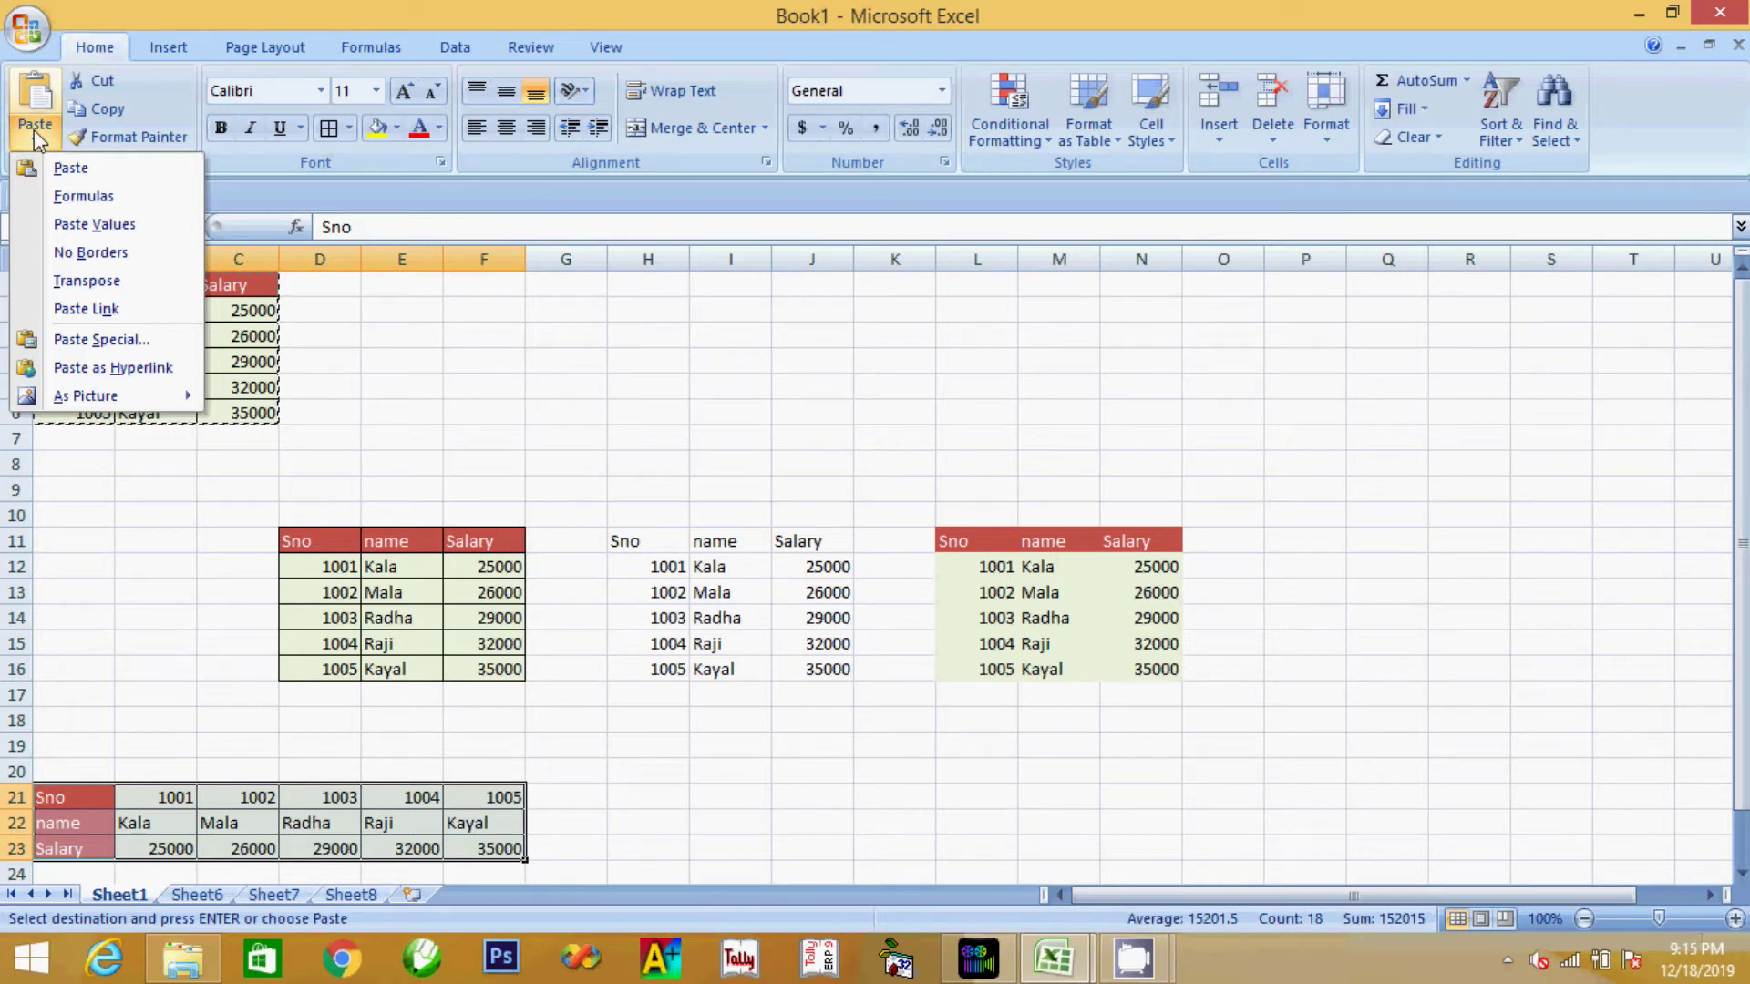
{"action": "left_click", "coordinate": [205, 898]}
Enter WELCOME in cell E8 of Sheet6
{"action": "left_click", "coordinate": [206, 901]}
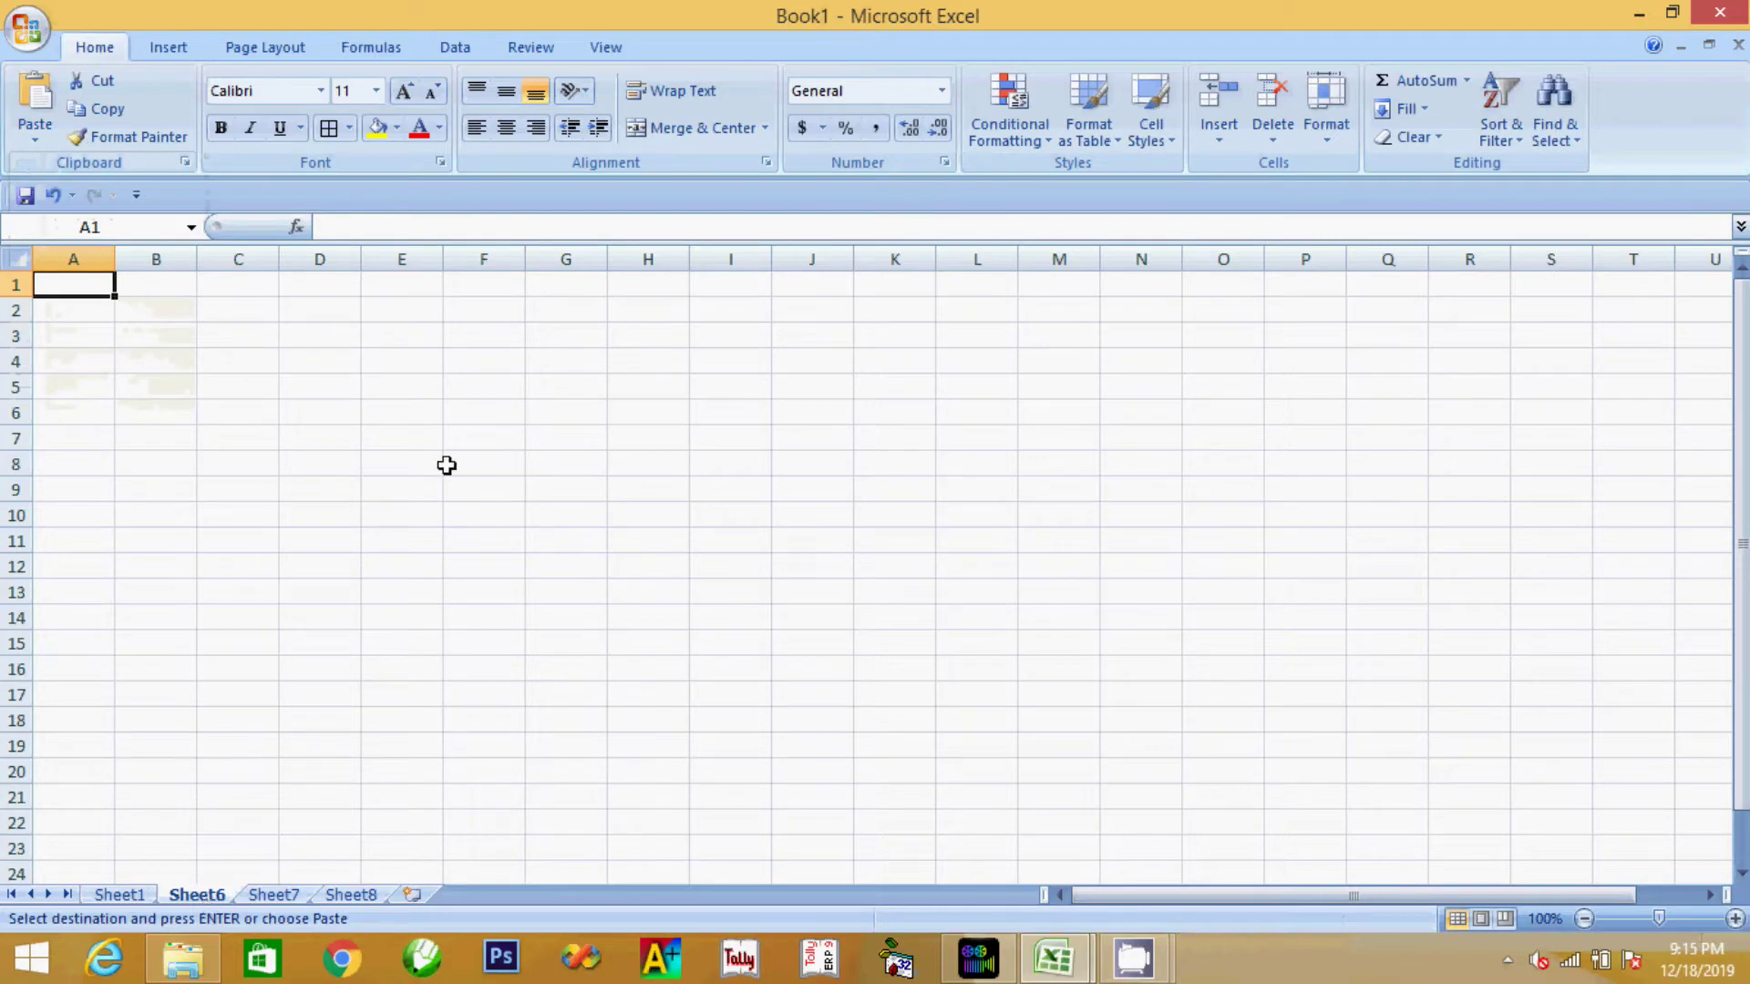
{"action": "left_click", "coordinate": [371, 451]}
{"action": "type", "text": "WELCOM"}
{"action": "left_click", "coordinate": [430, 538]}
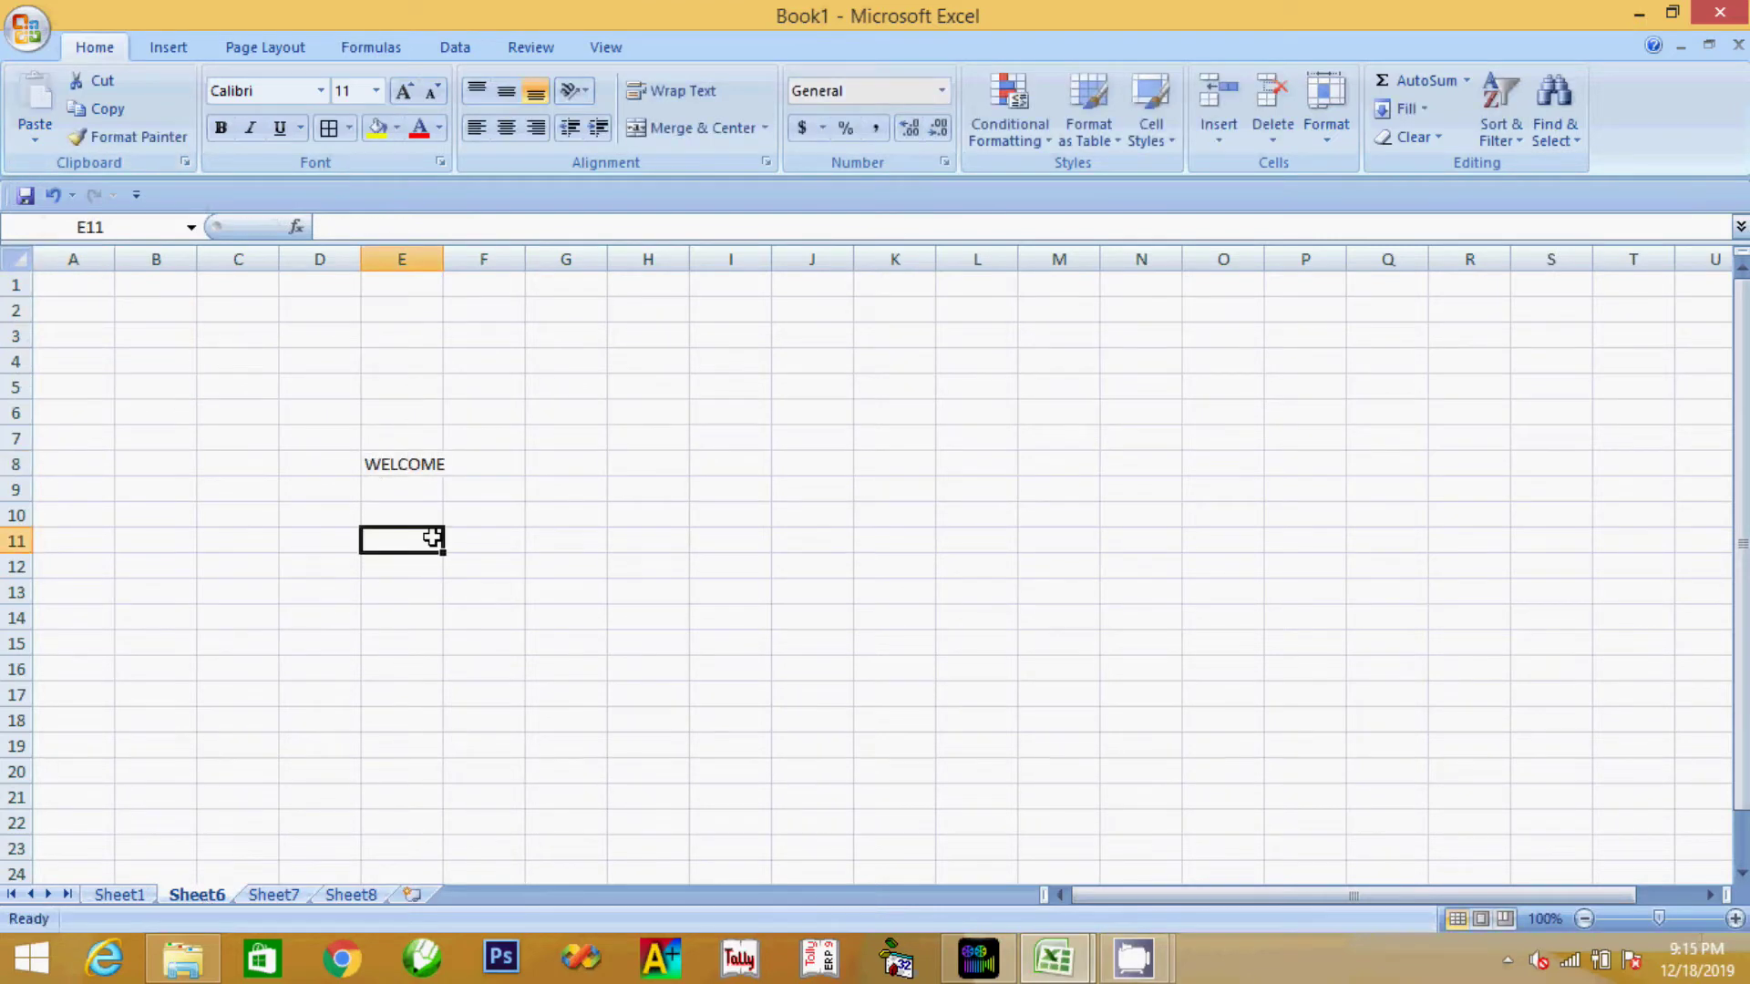
{"action": "left_click", "coordinate": [415, 445]}
{"action": "left_click", "coordinate": [418, 465]}
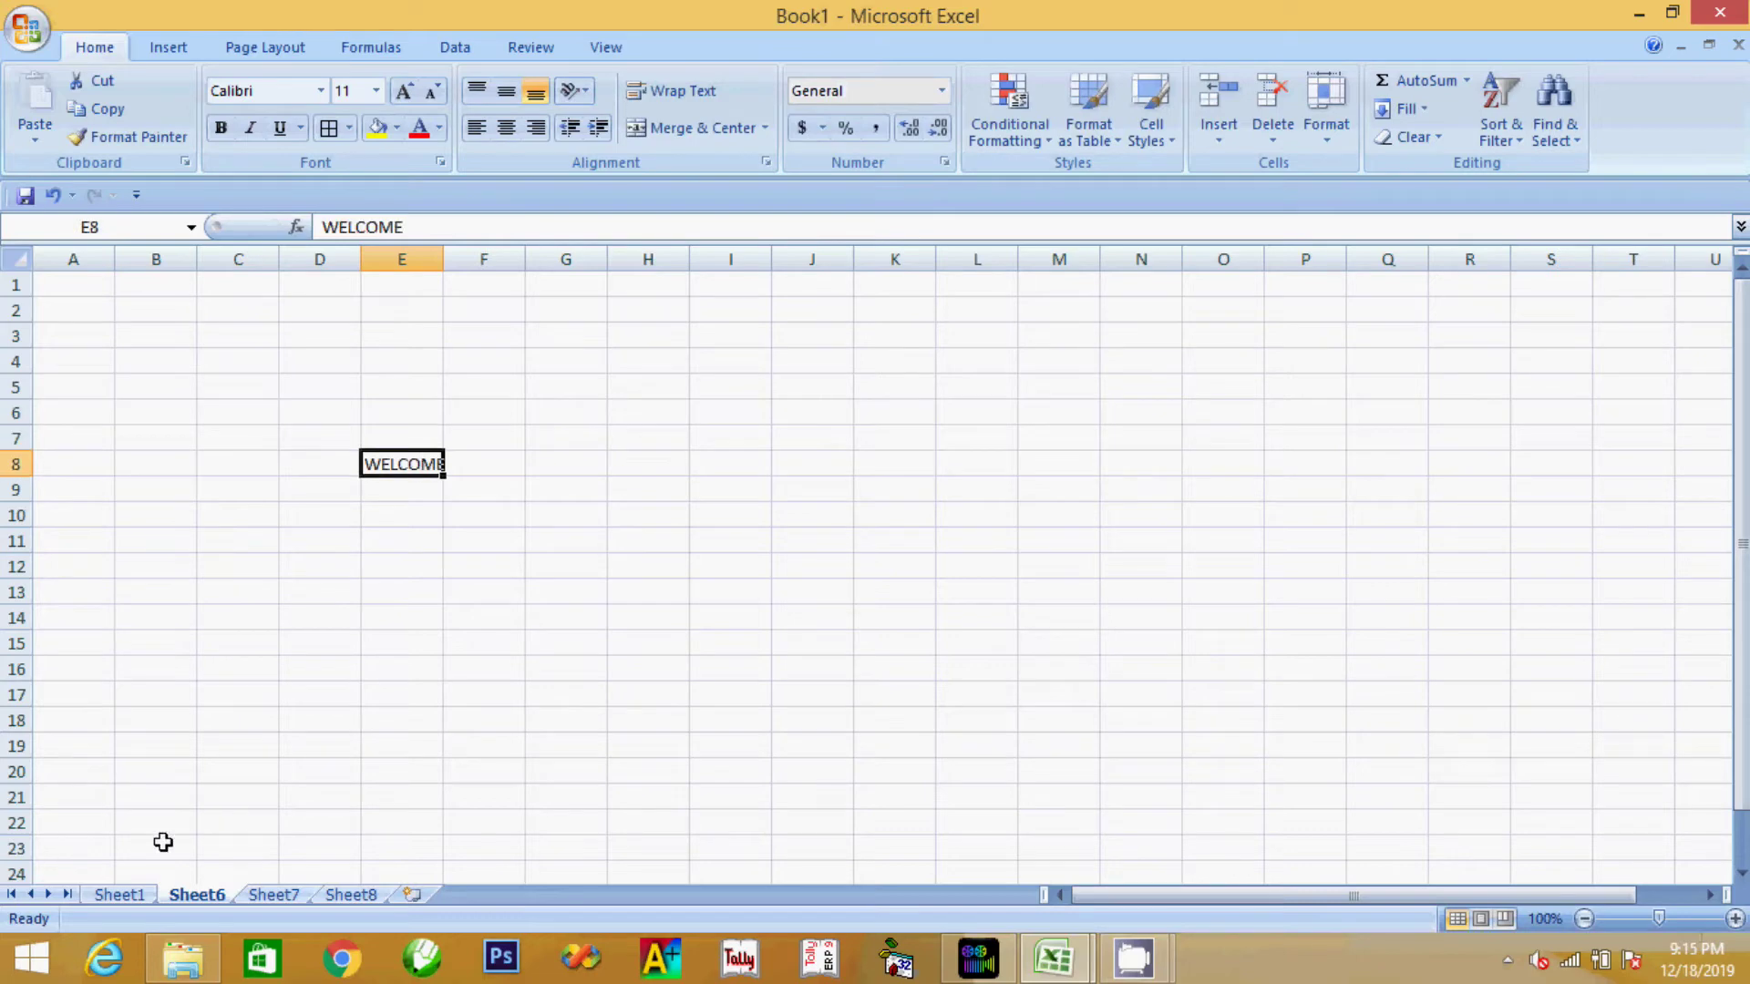
Copy Sheet1's A1:C6, paste it as a hyperlink on E8, and follow the link
{"action": "left_click", "coordinate": [119, 897]}
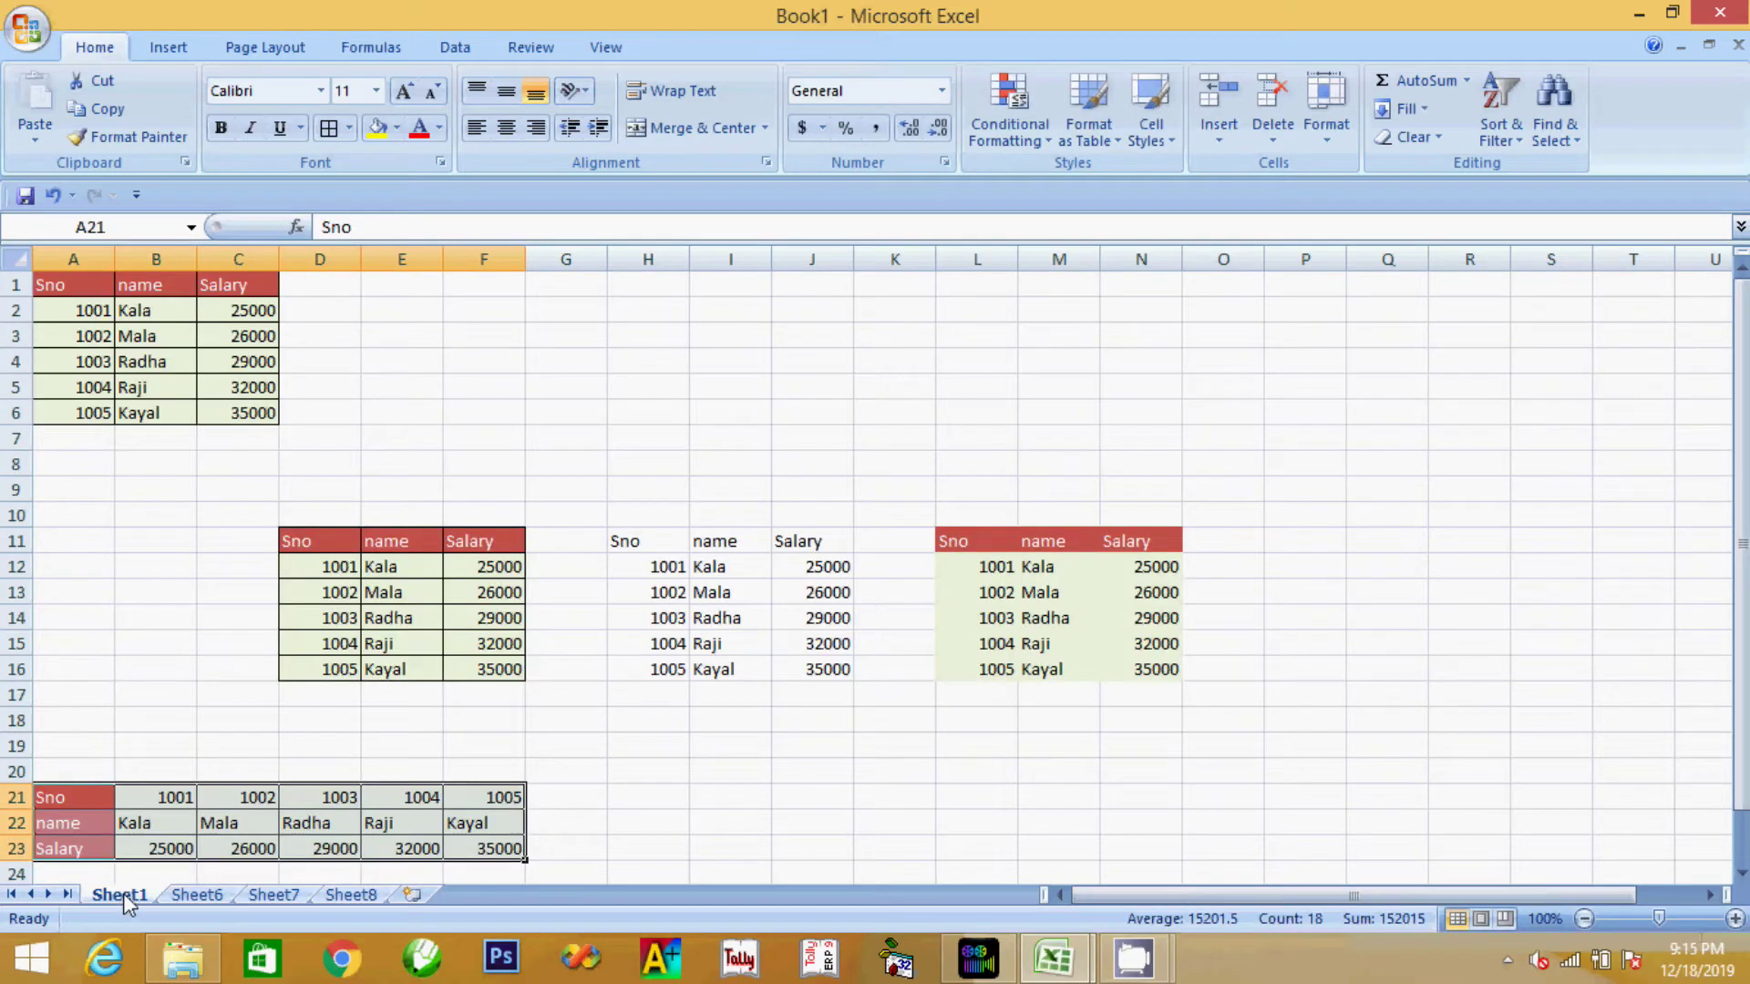
{"action": "left_click_drag", "start_coordinate": [45, 284], "coordinate": [244, 415]}
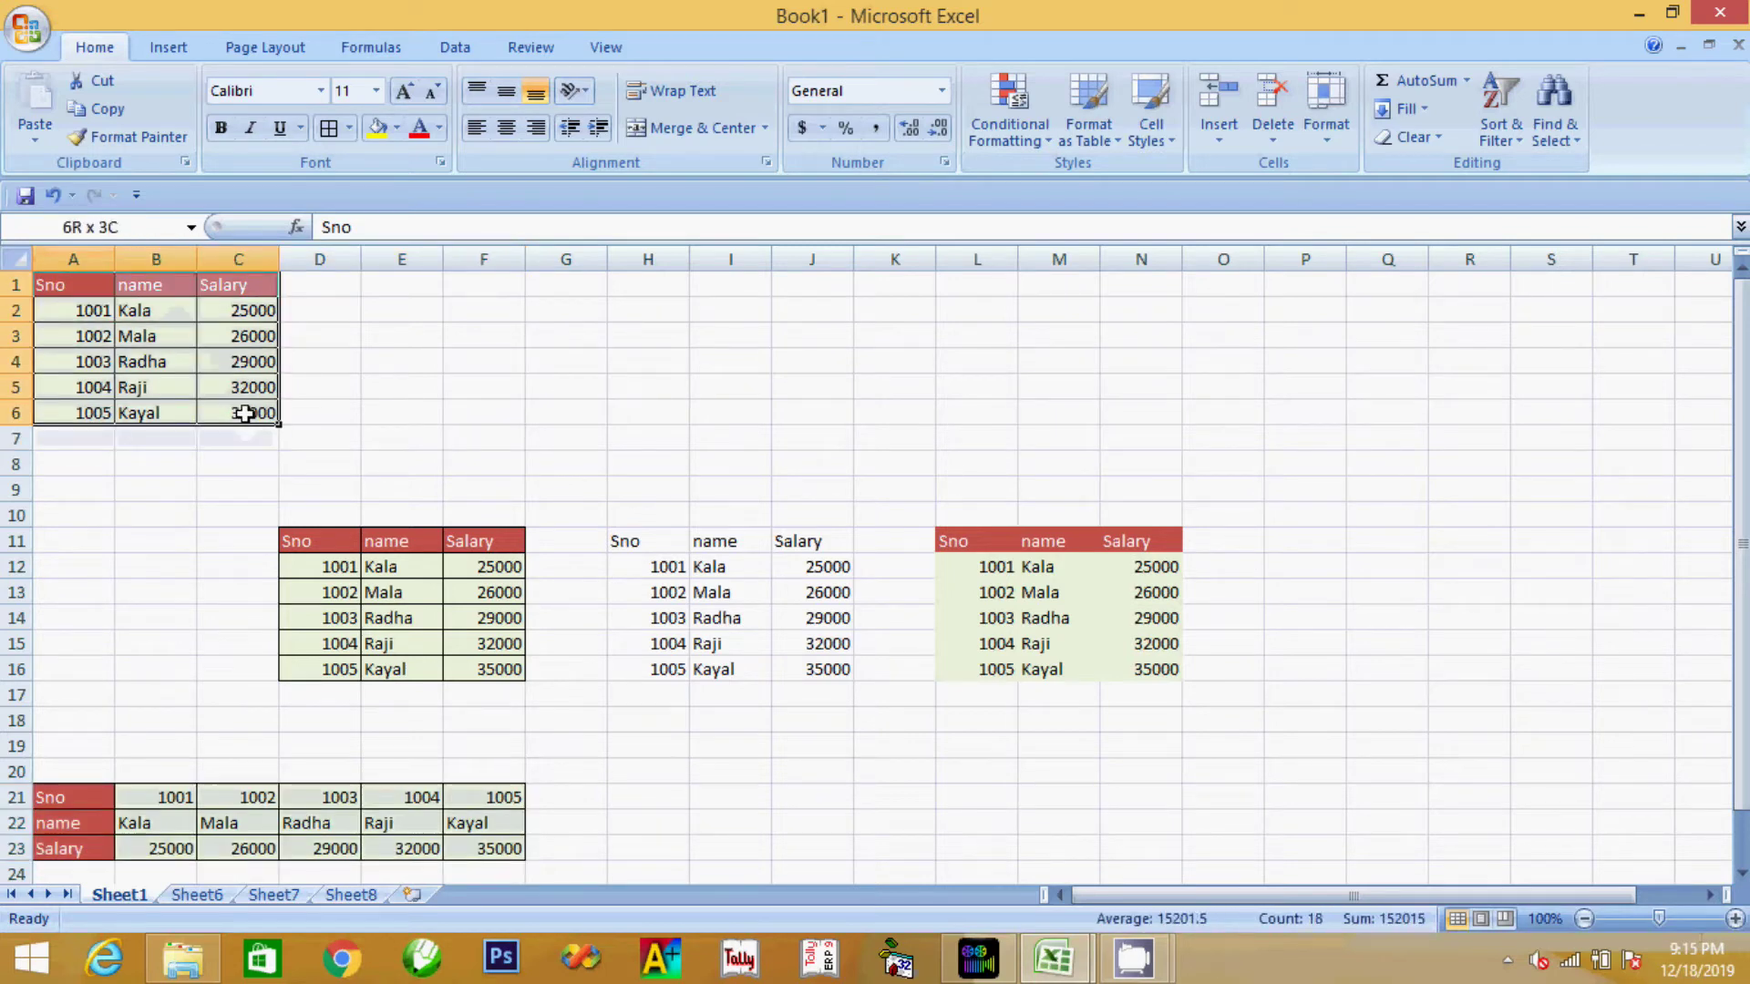
{"action": "left_click", "coordinate": [101, 111]}
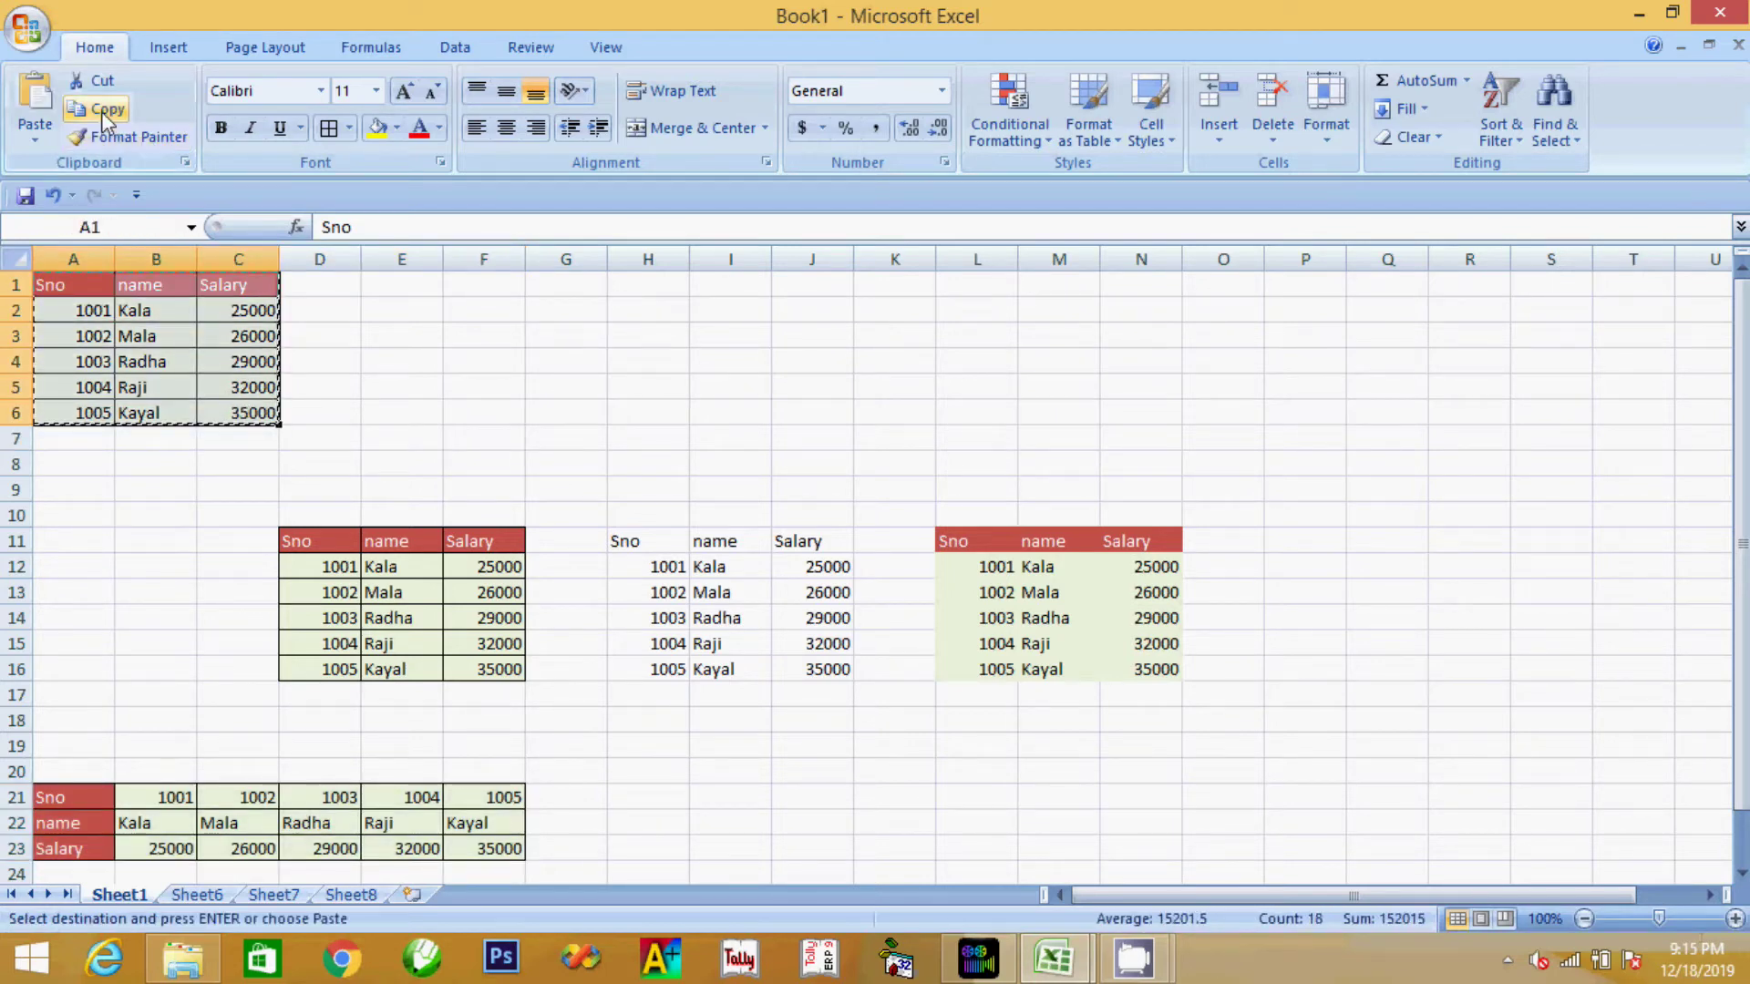
{"action": "left_click", "coordinate": [215, 899]}
{"action": "left_click", "coordinate": [31, 139]}
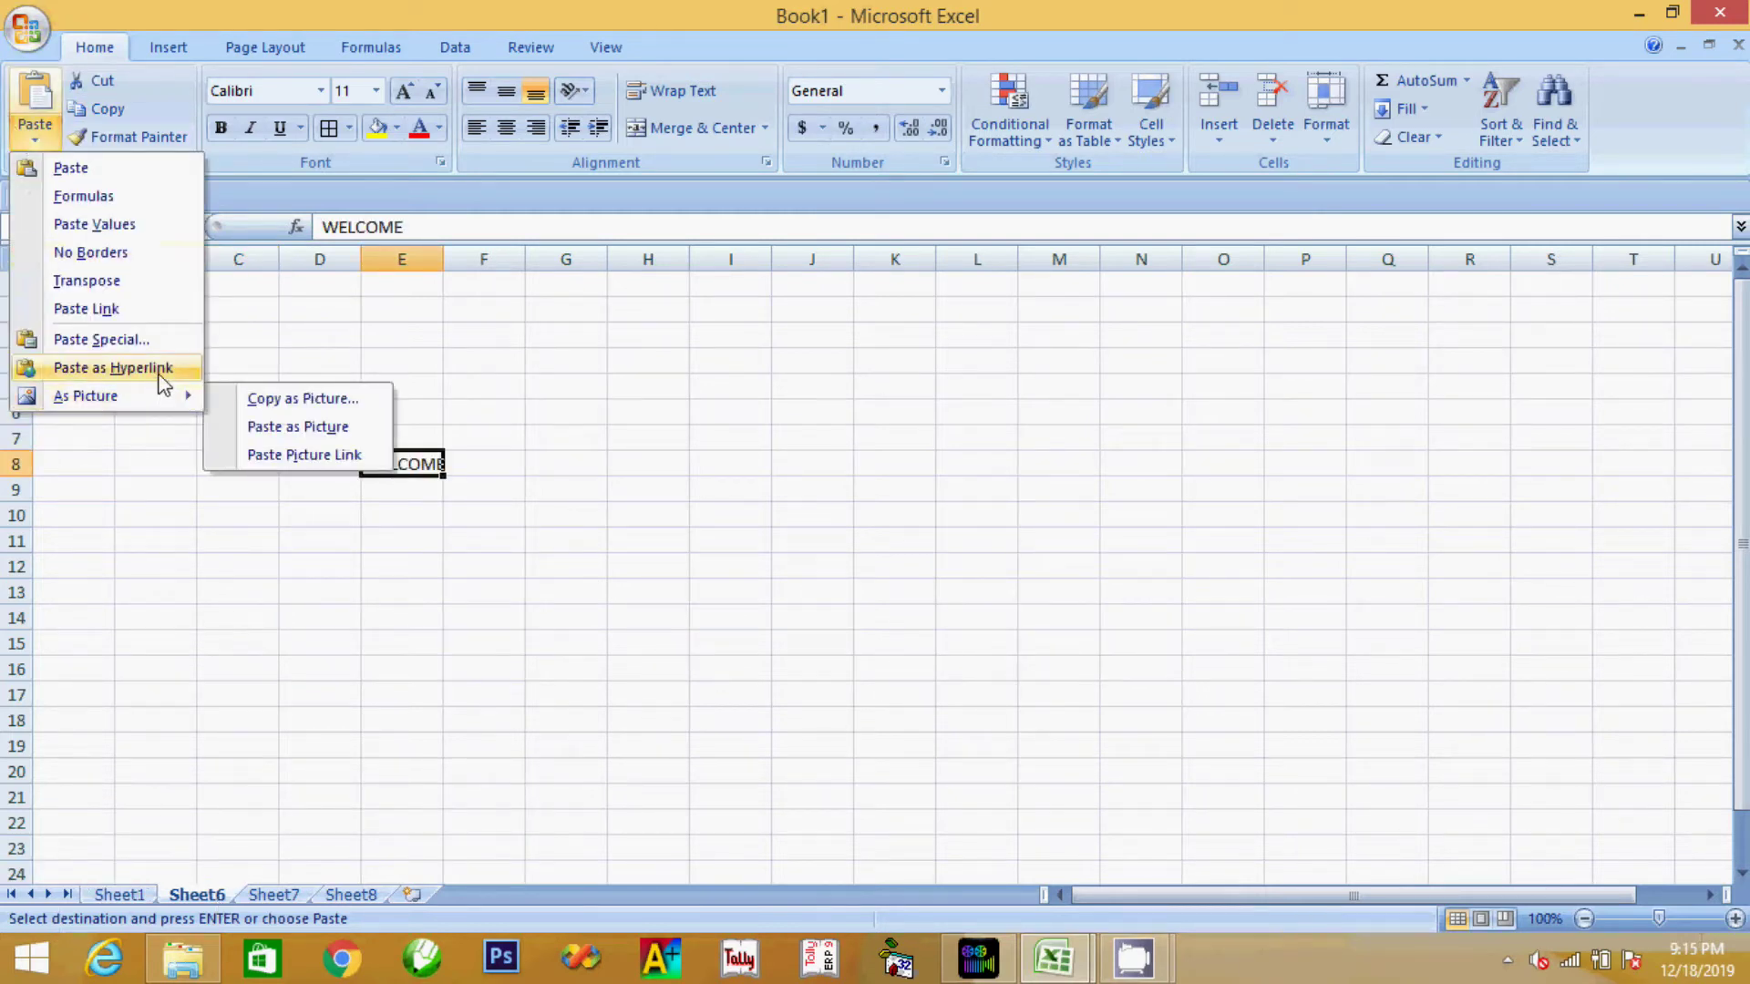
{"action": "left_click", "coordinate": [160, 370]}
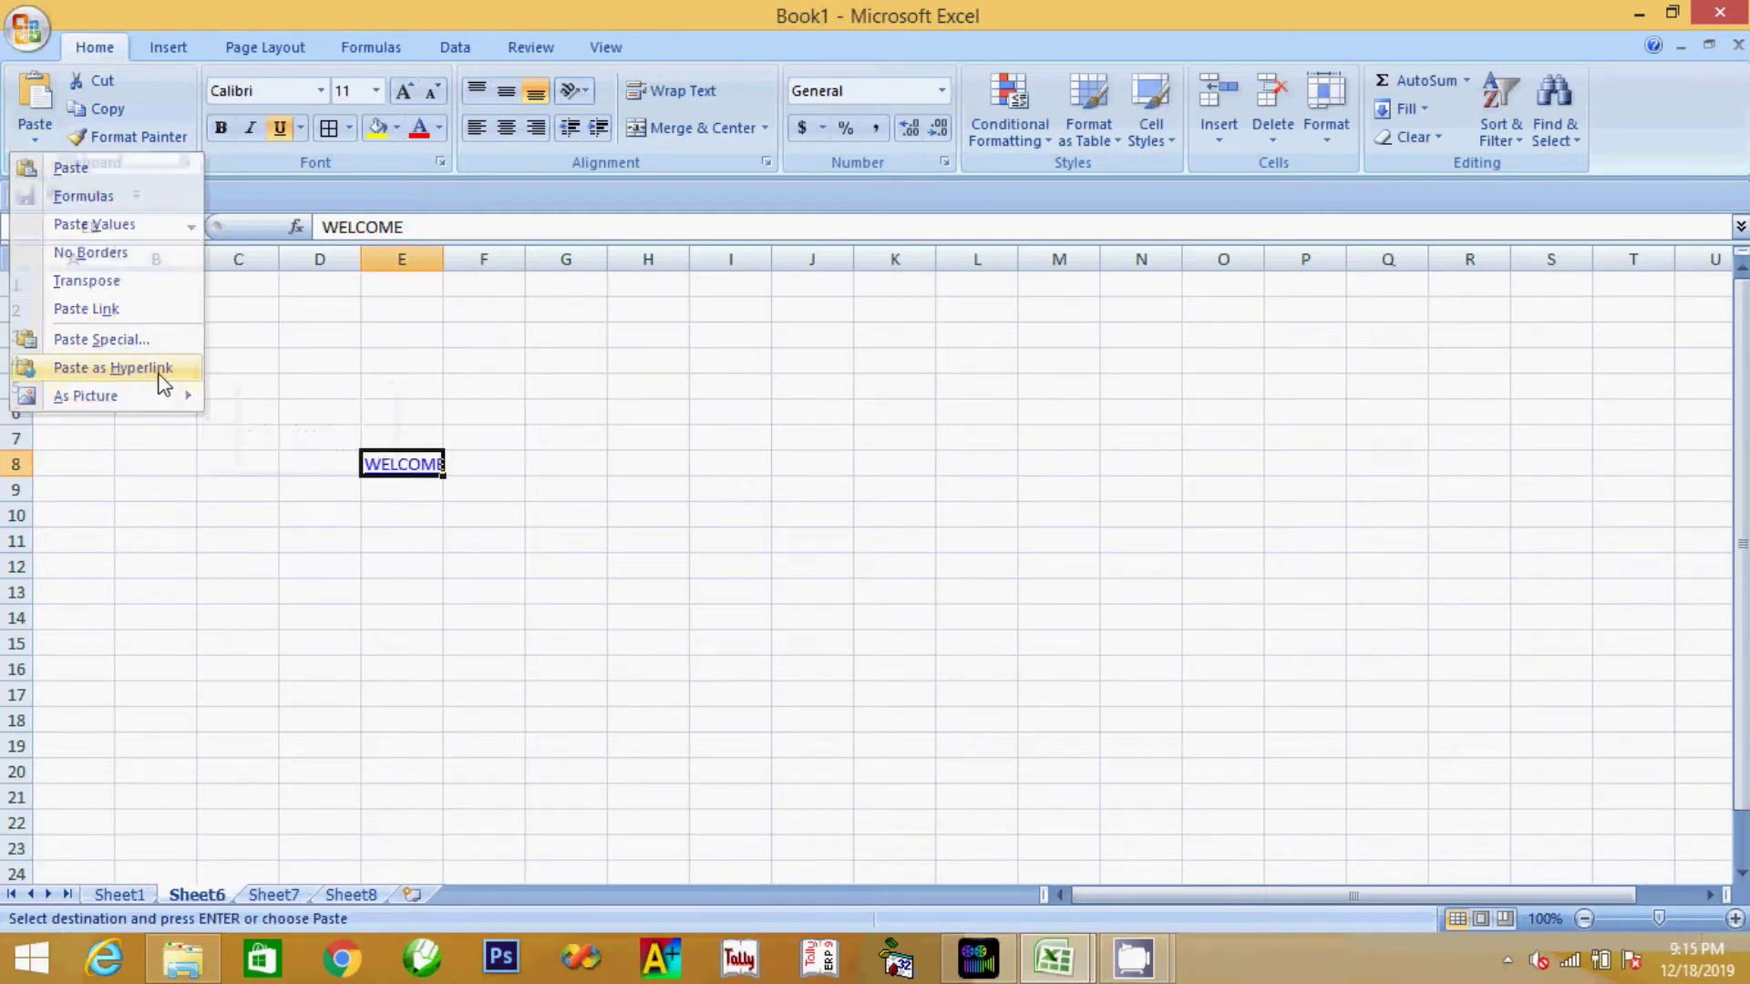
{"action": "left_click", "coordinate": [420, 466]}
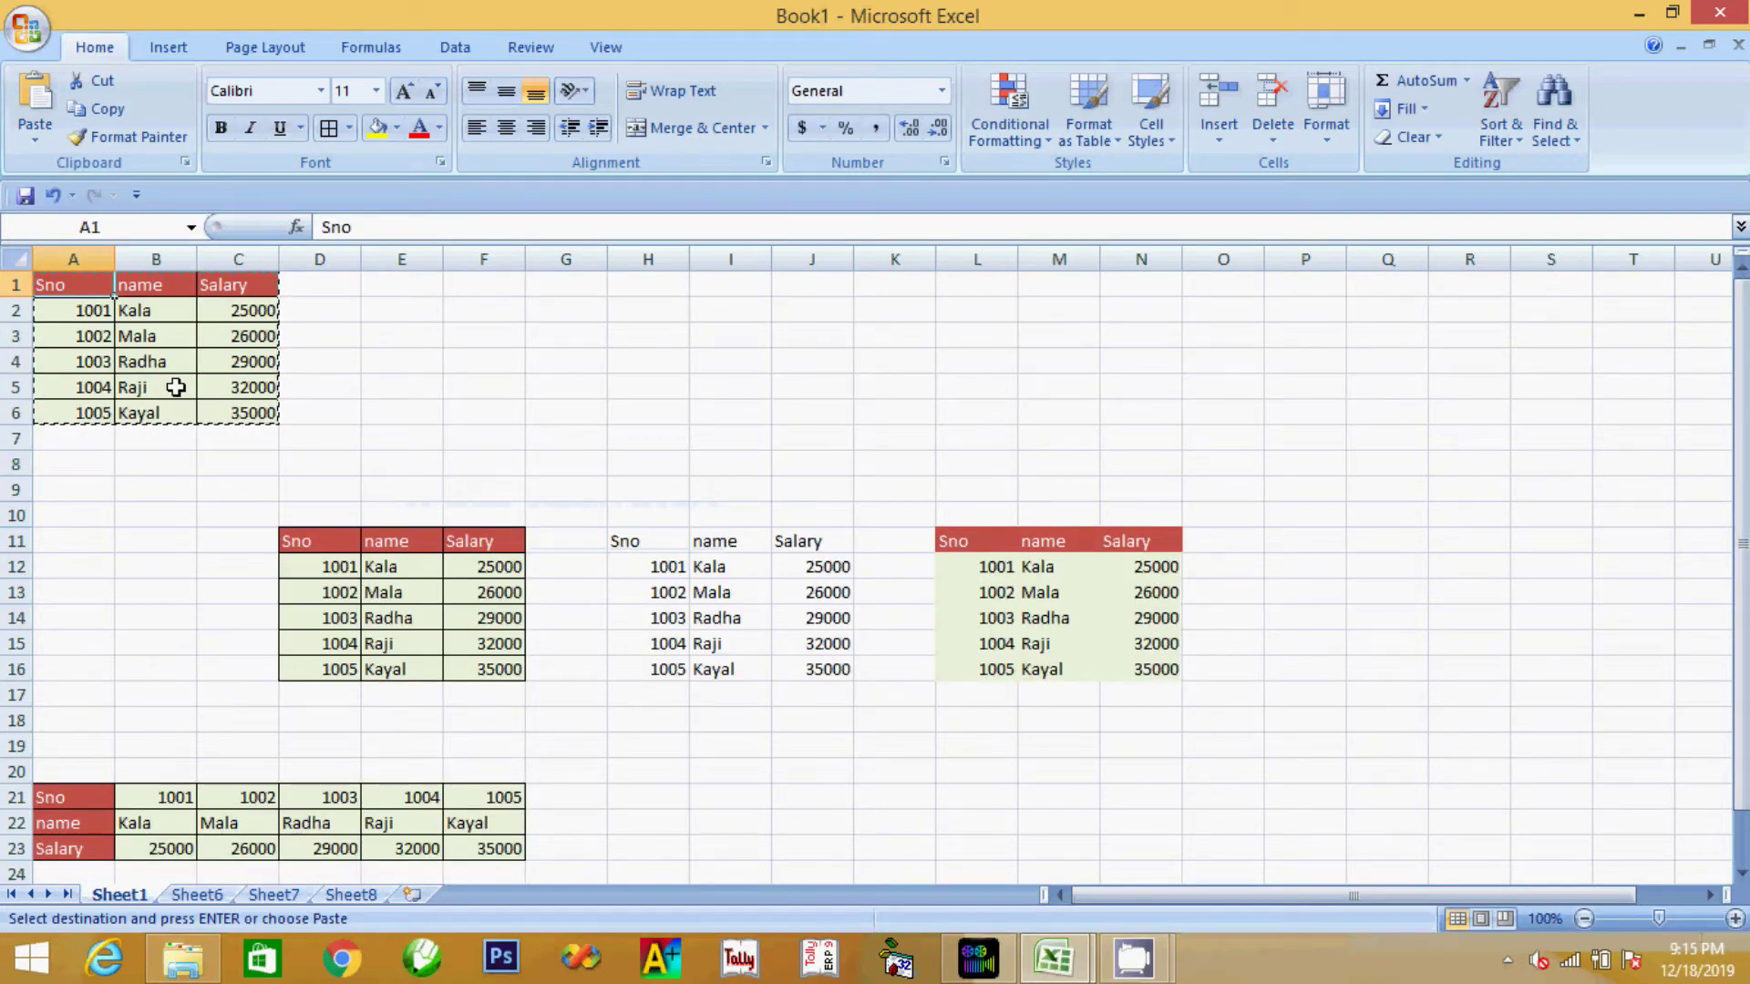
{"action": "key", "text": "Escape"}
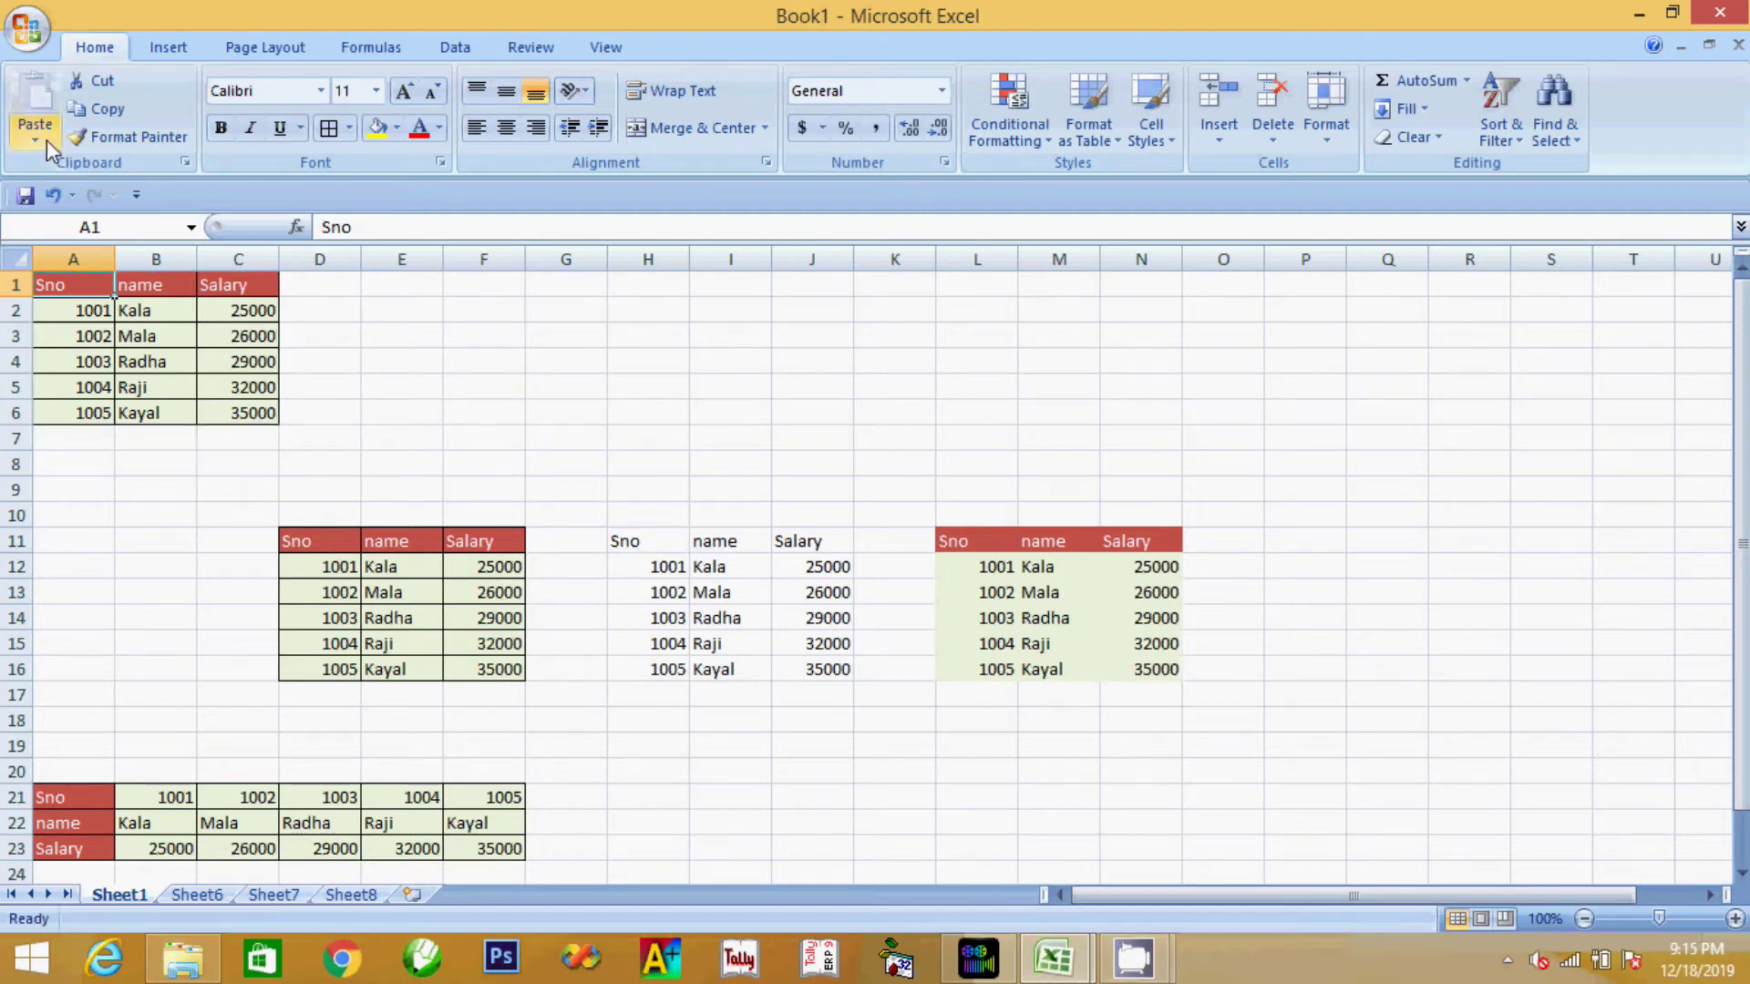
{"action": "left_click", "coordinate": [46, 140]}
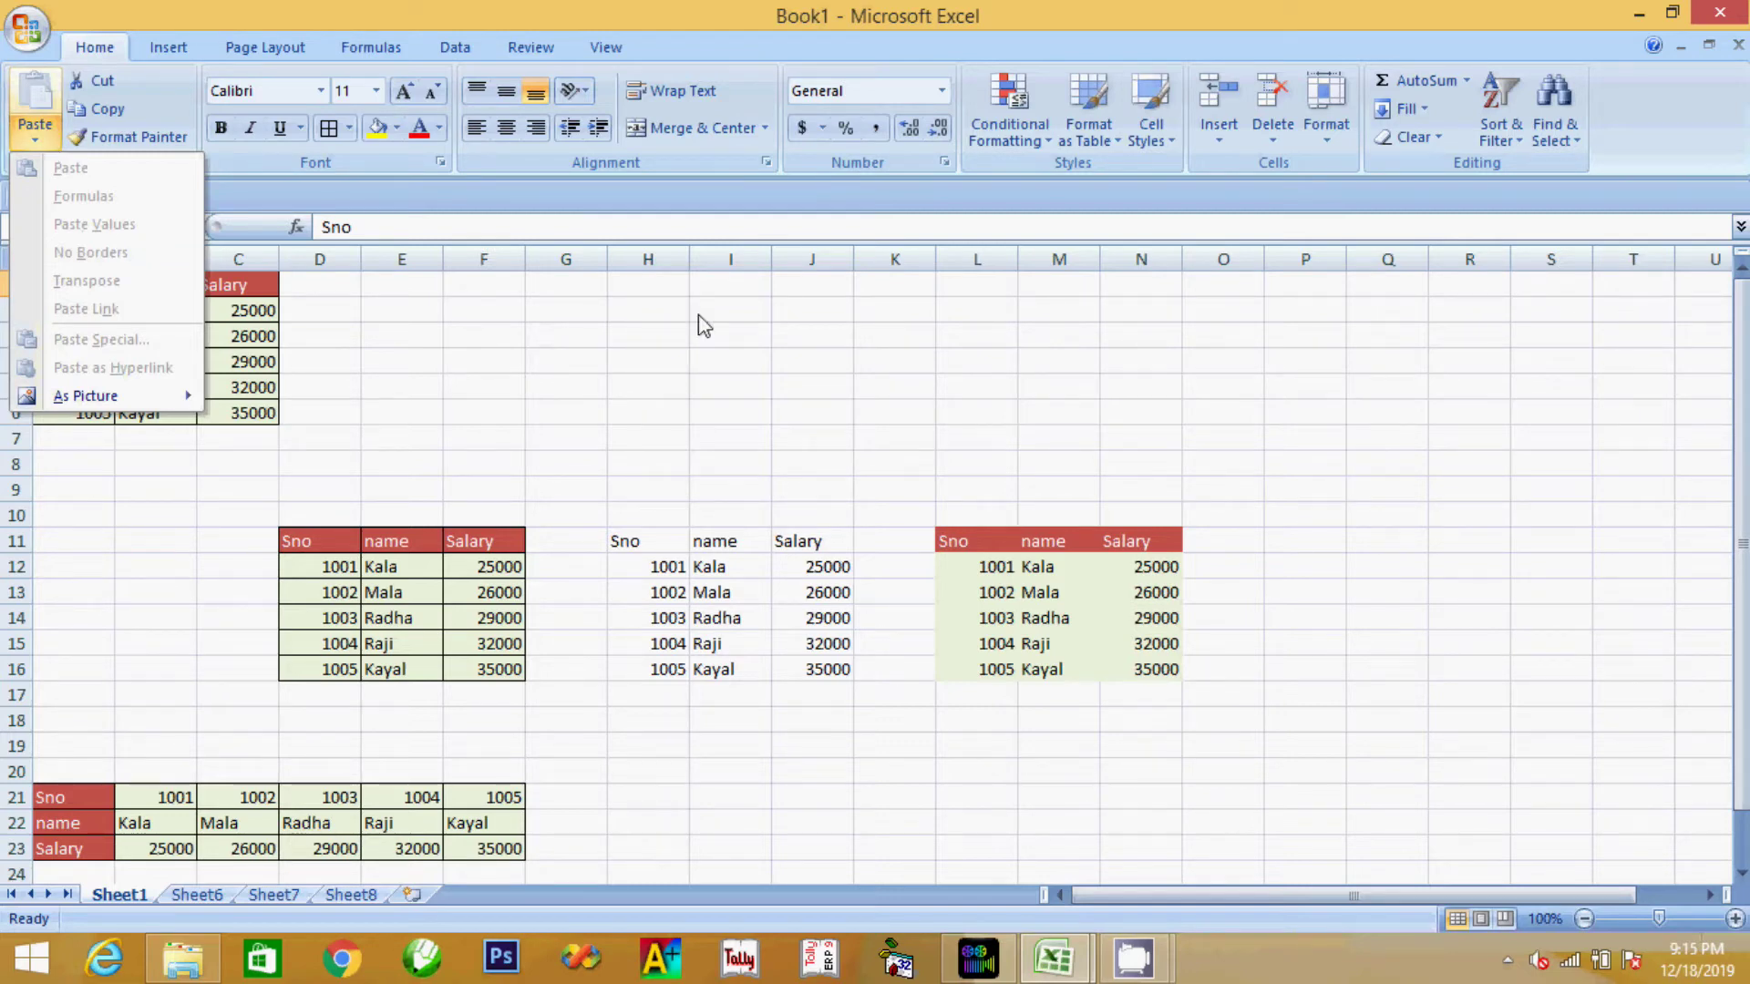
{"action": "left_click", "coordinate": [512, 383]}
{"action": "left_click", "coordinate": [481, 312]}
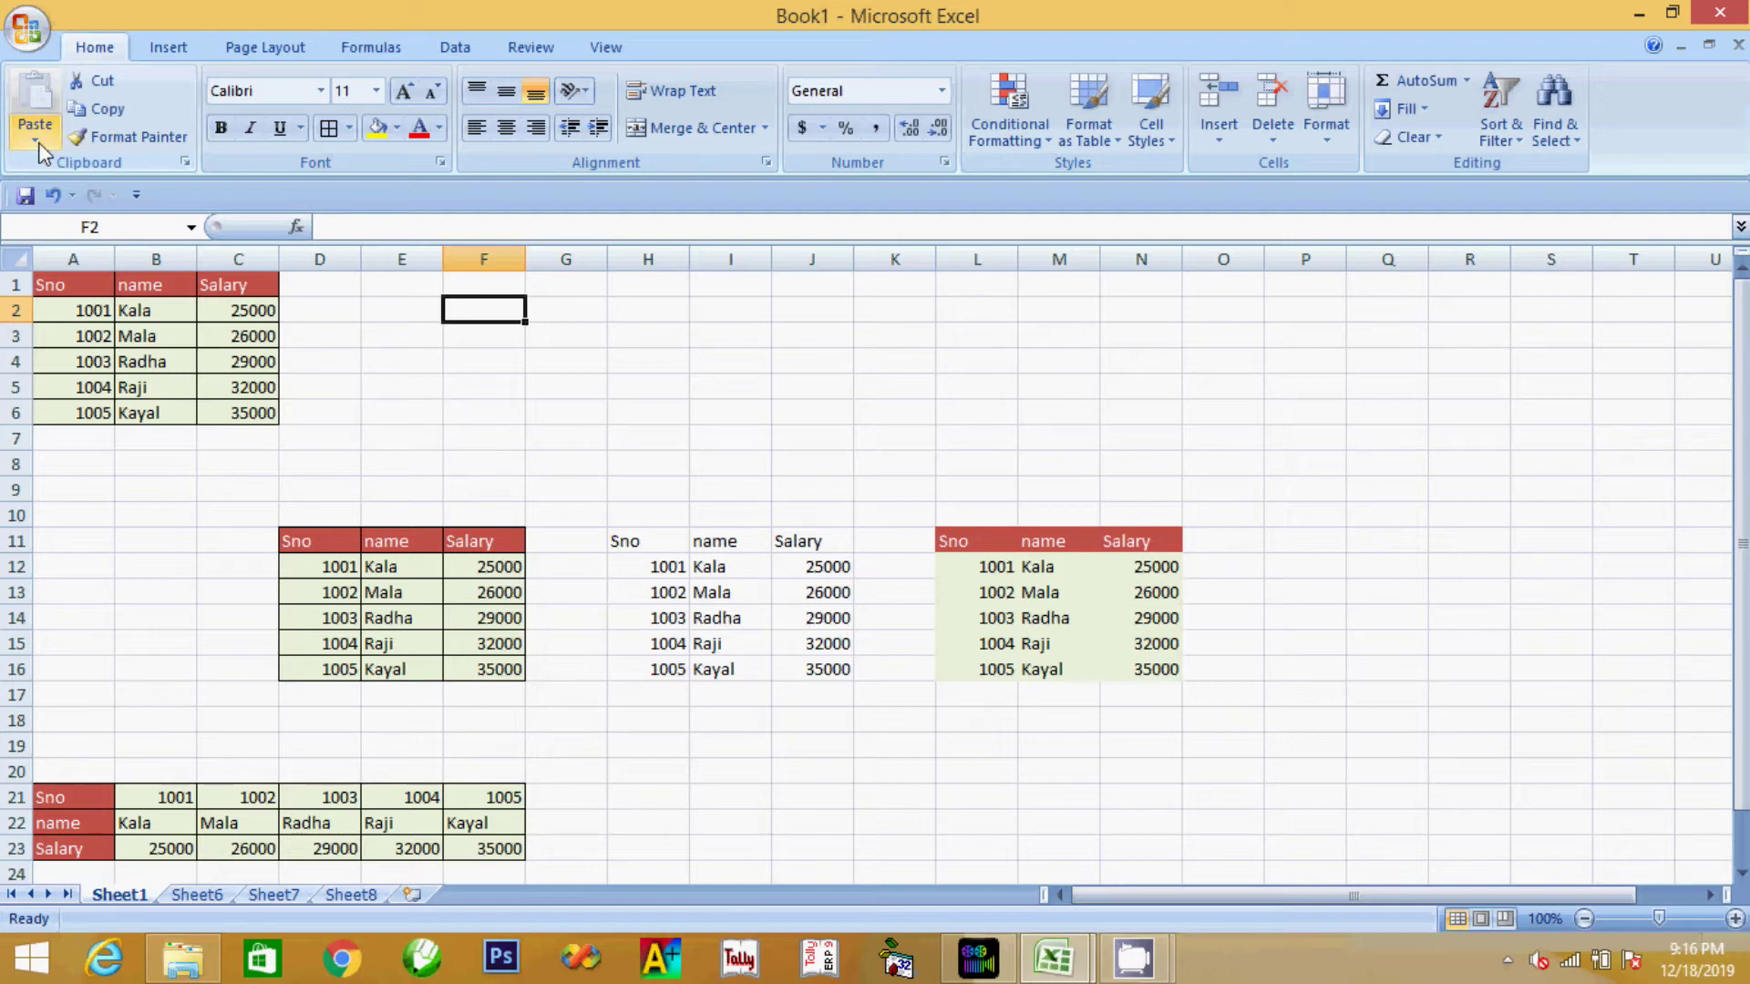
{"action": "left_click", "coordinate": [202, 894]}
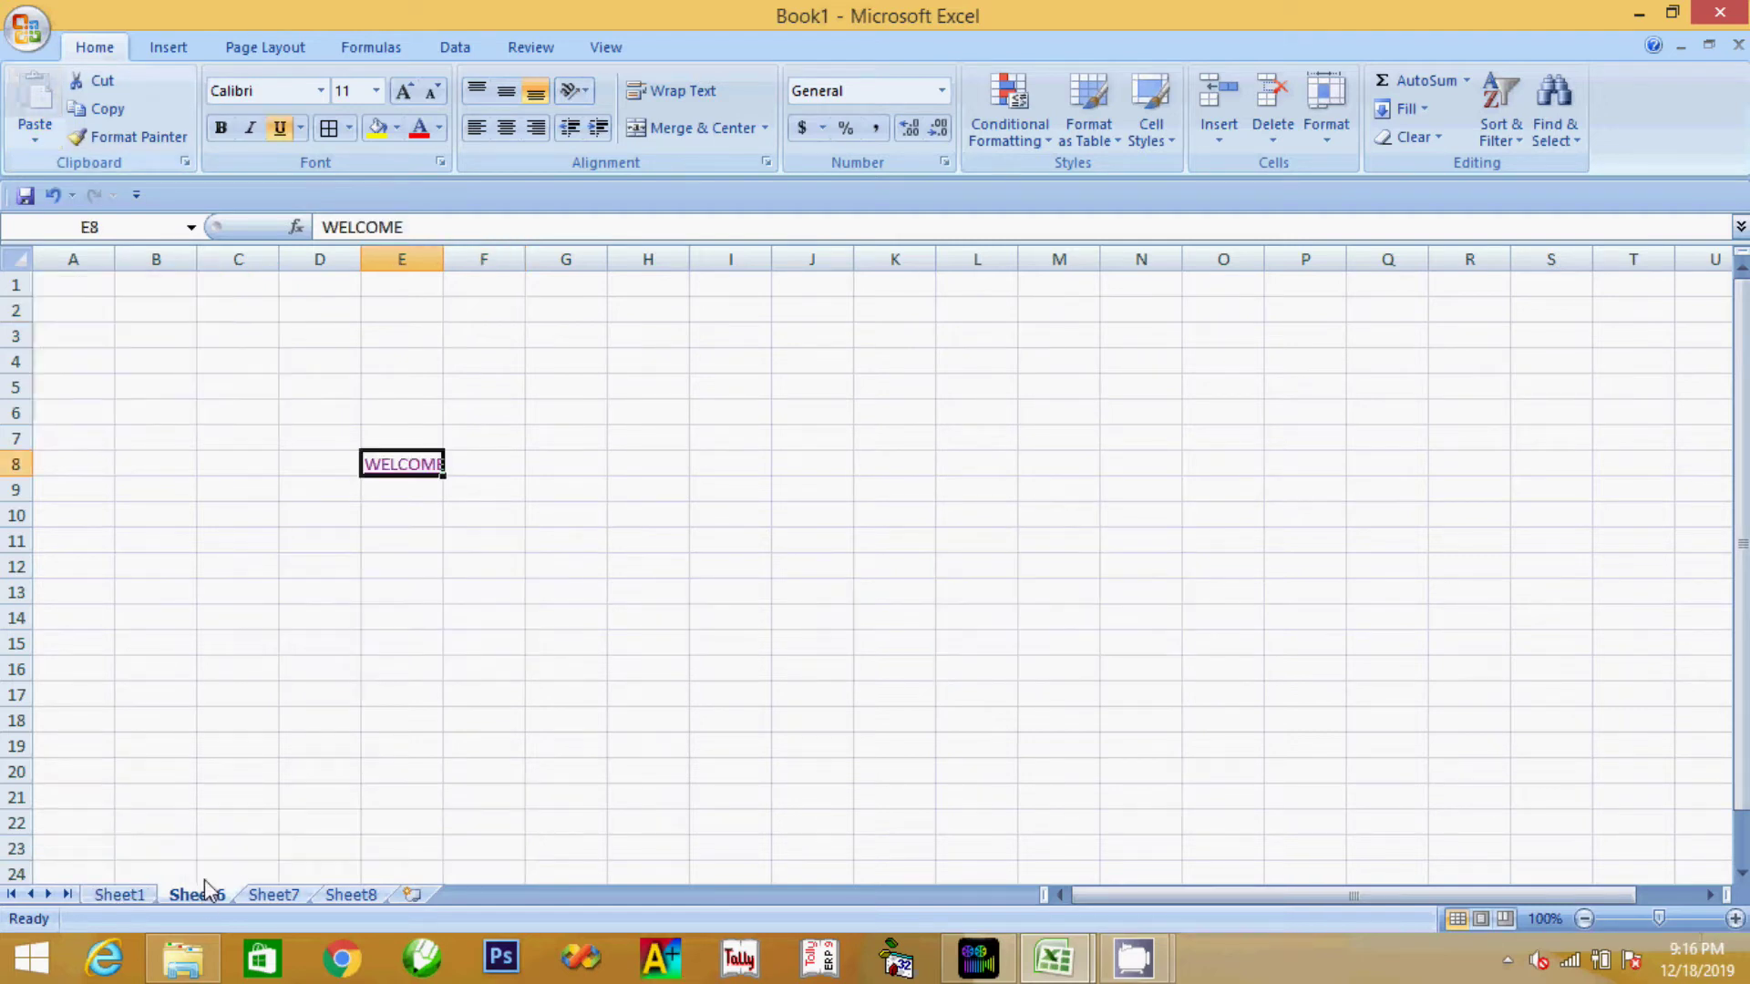
Enter 10 and 20 in A1:A2 and extend the series down to A10
{"action": "left_click", "coordinate": [221, 562]}
{"action": "left_click", "coordinate": [70, 289]}
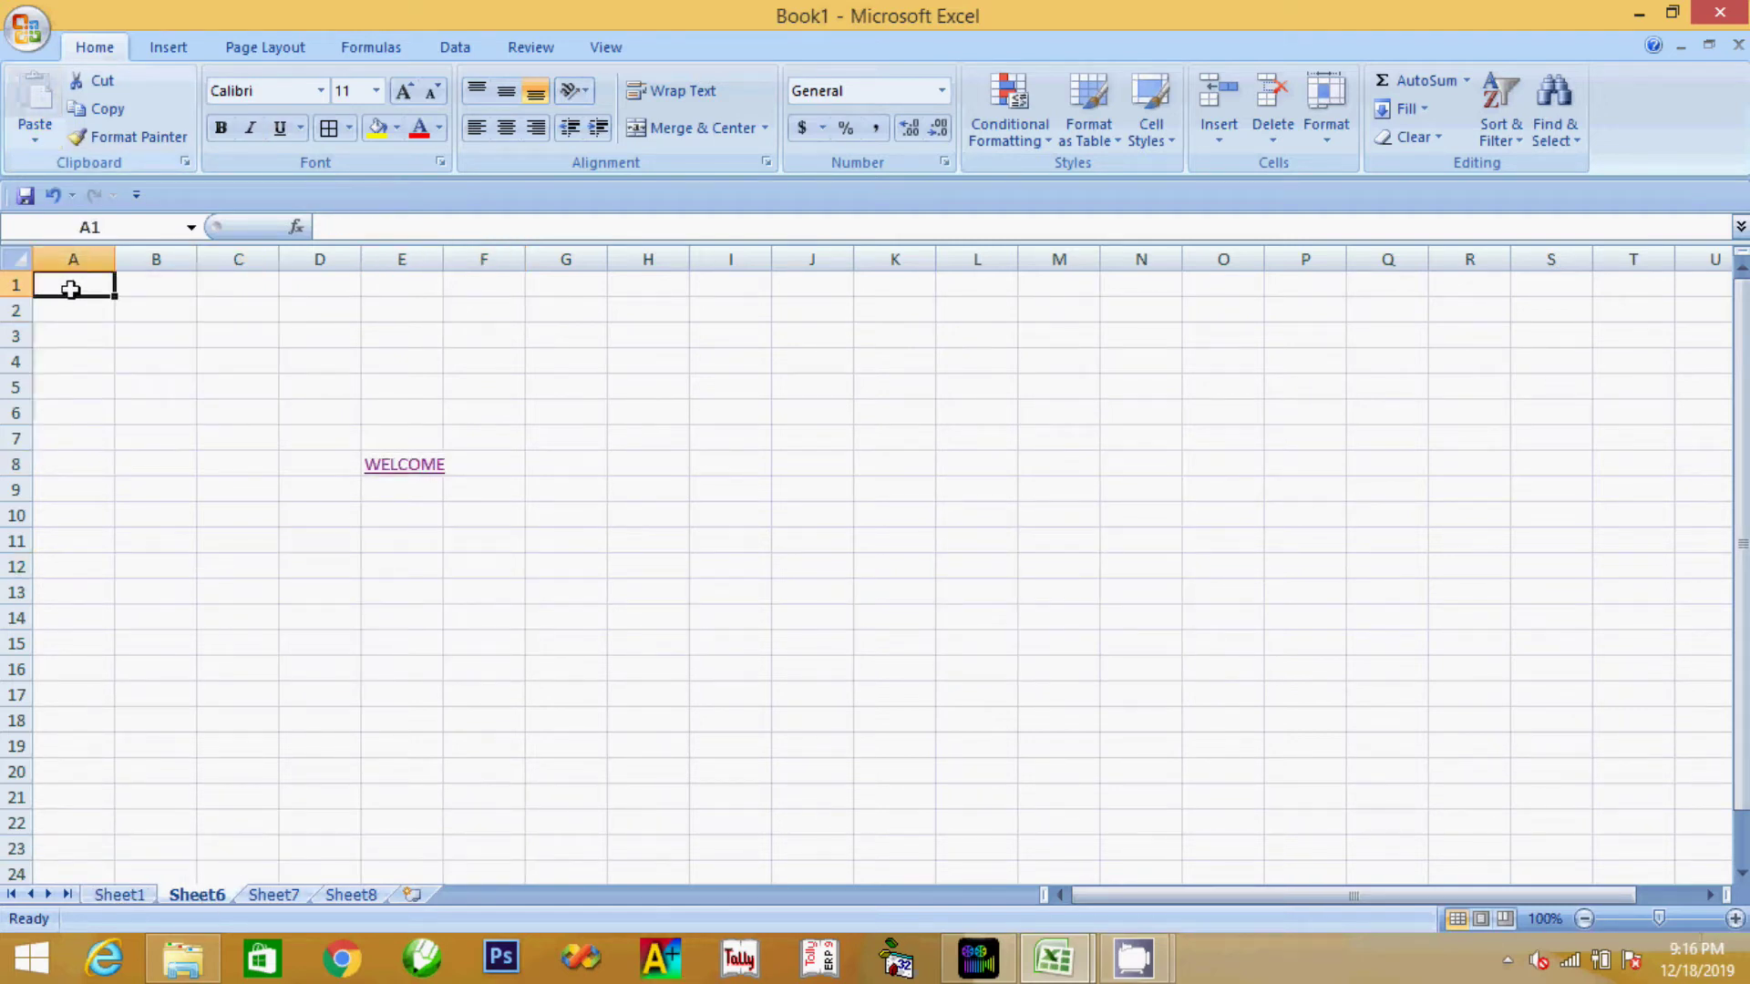
{"action": "type", "text": "10"}
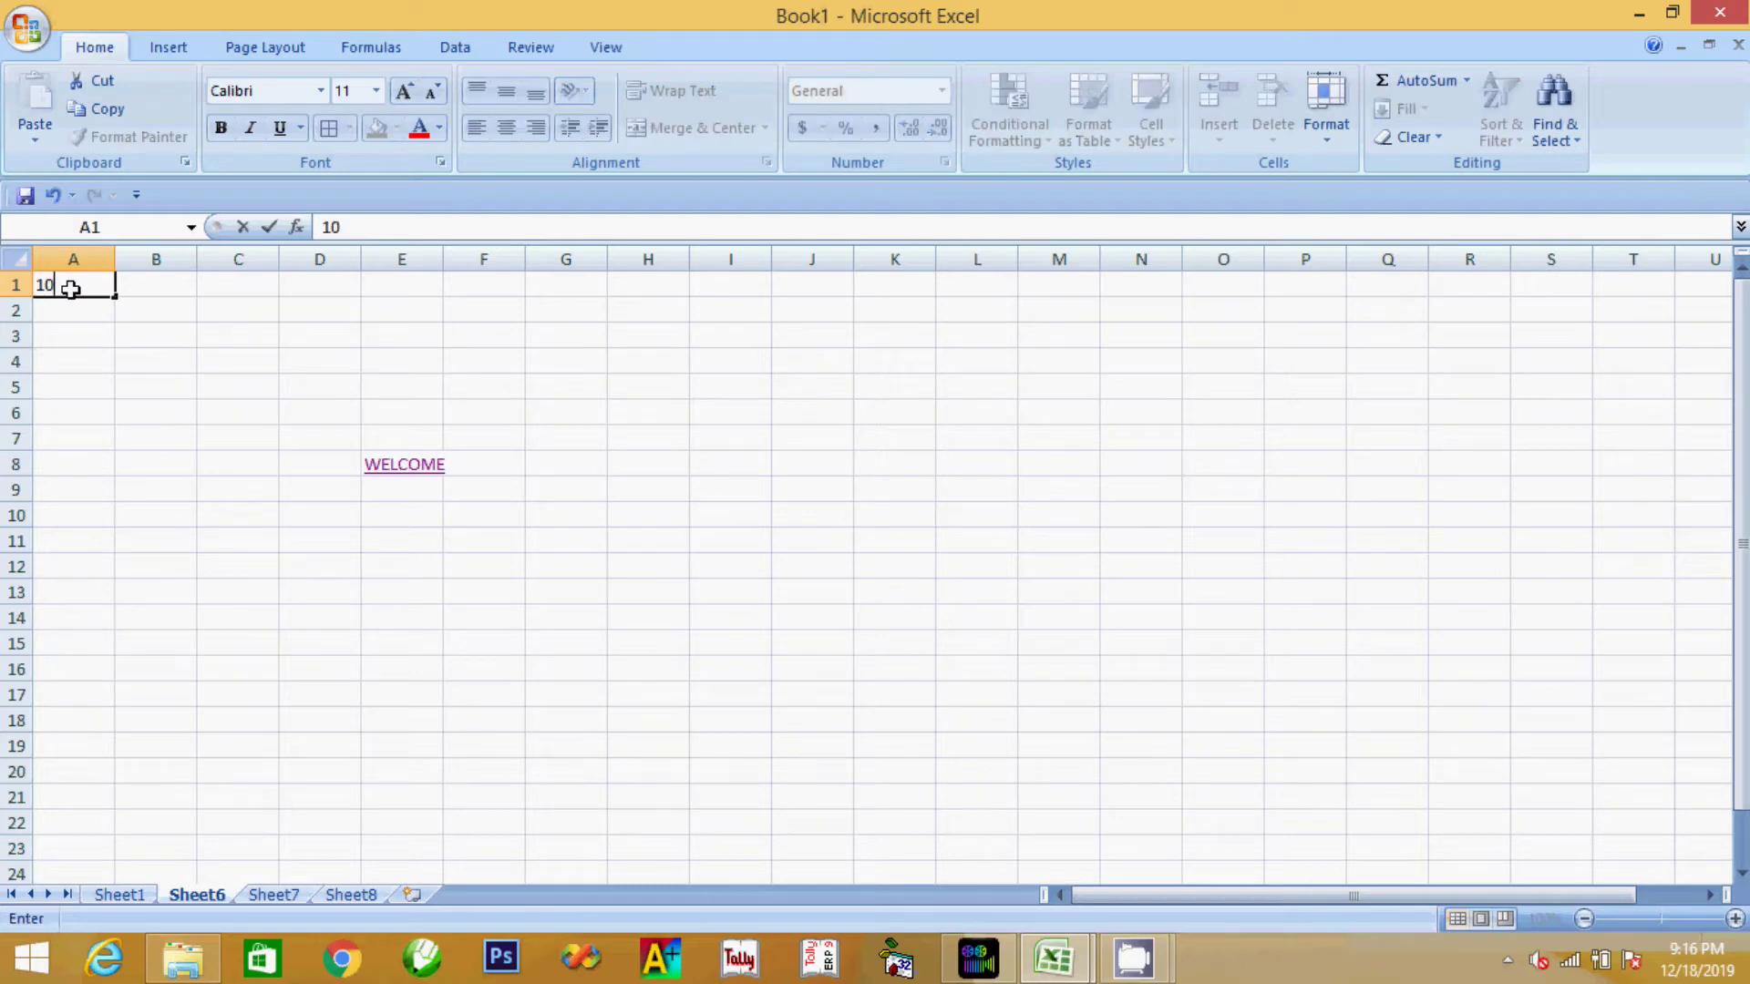
{"action": "key", "text": "Return"}
{"action": "type", "text": "20"}
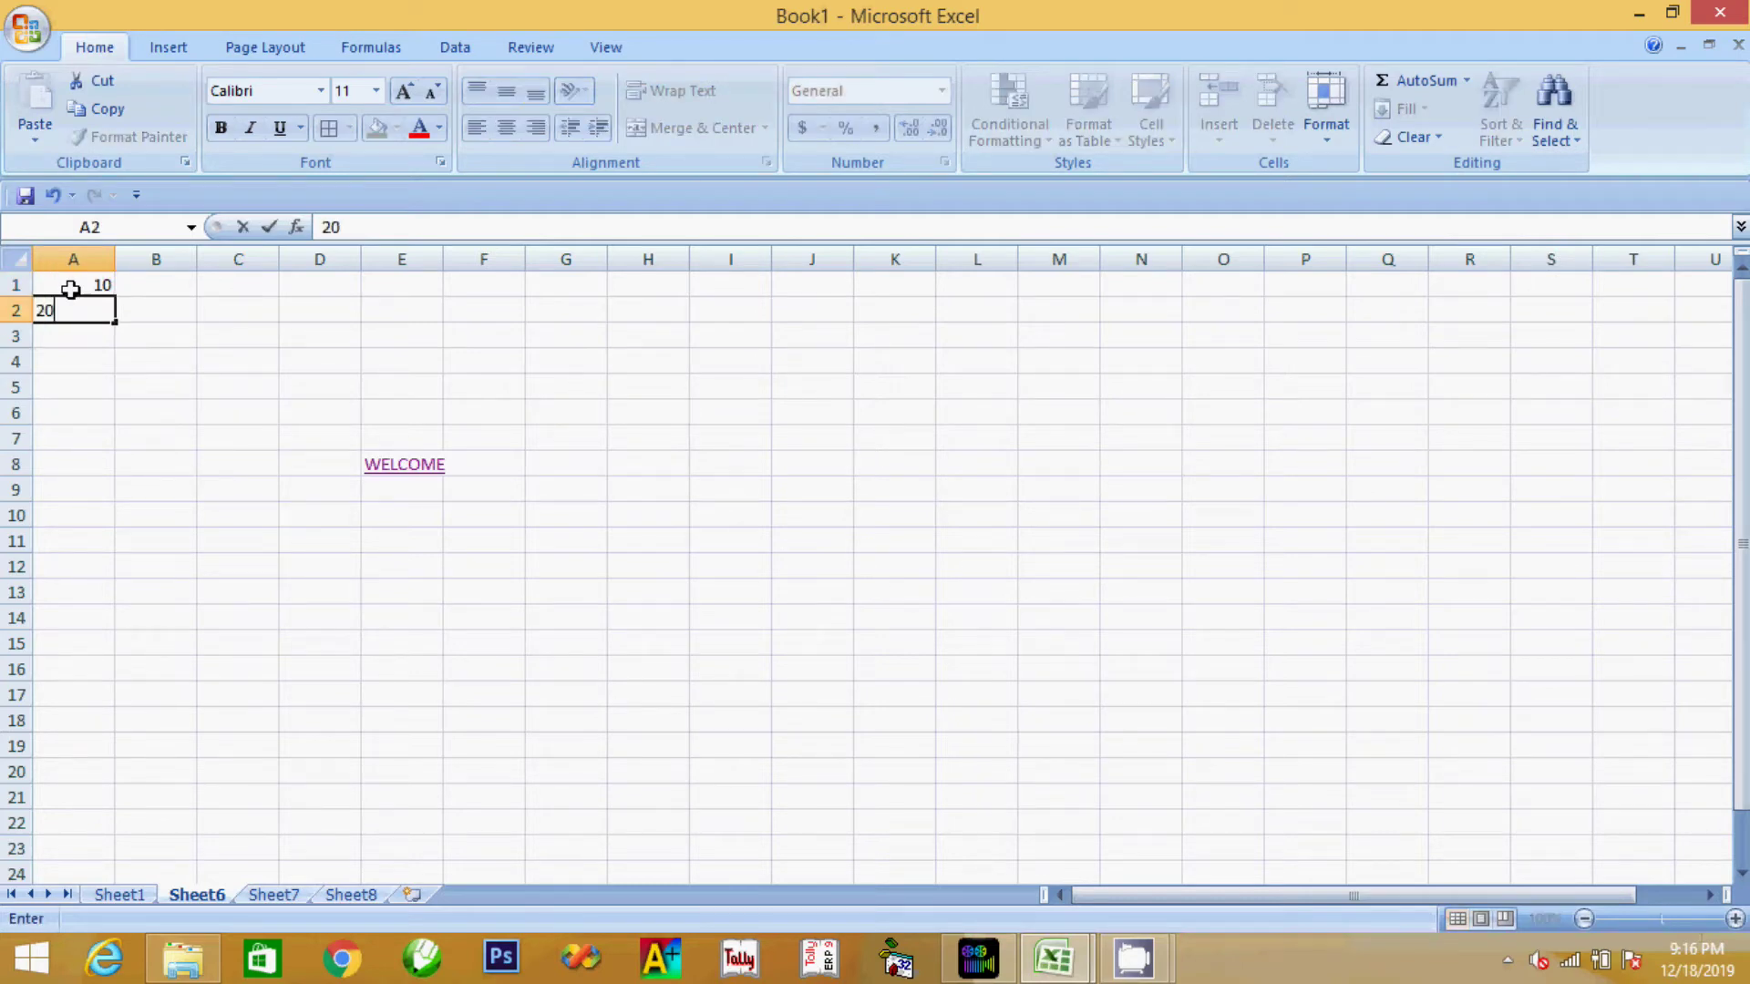
{"action": "key", "text": "Return"}
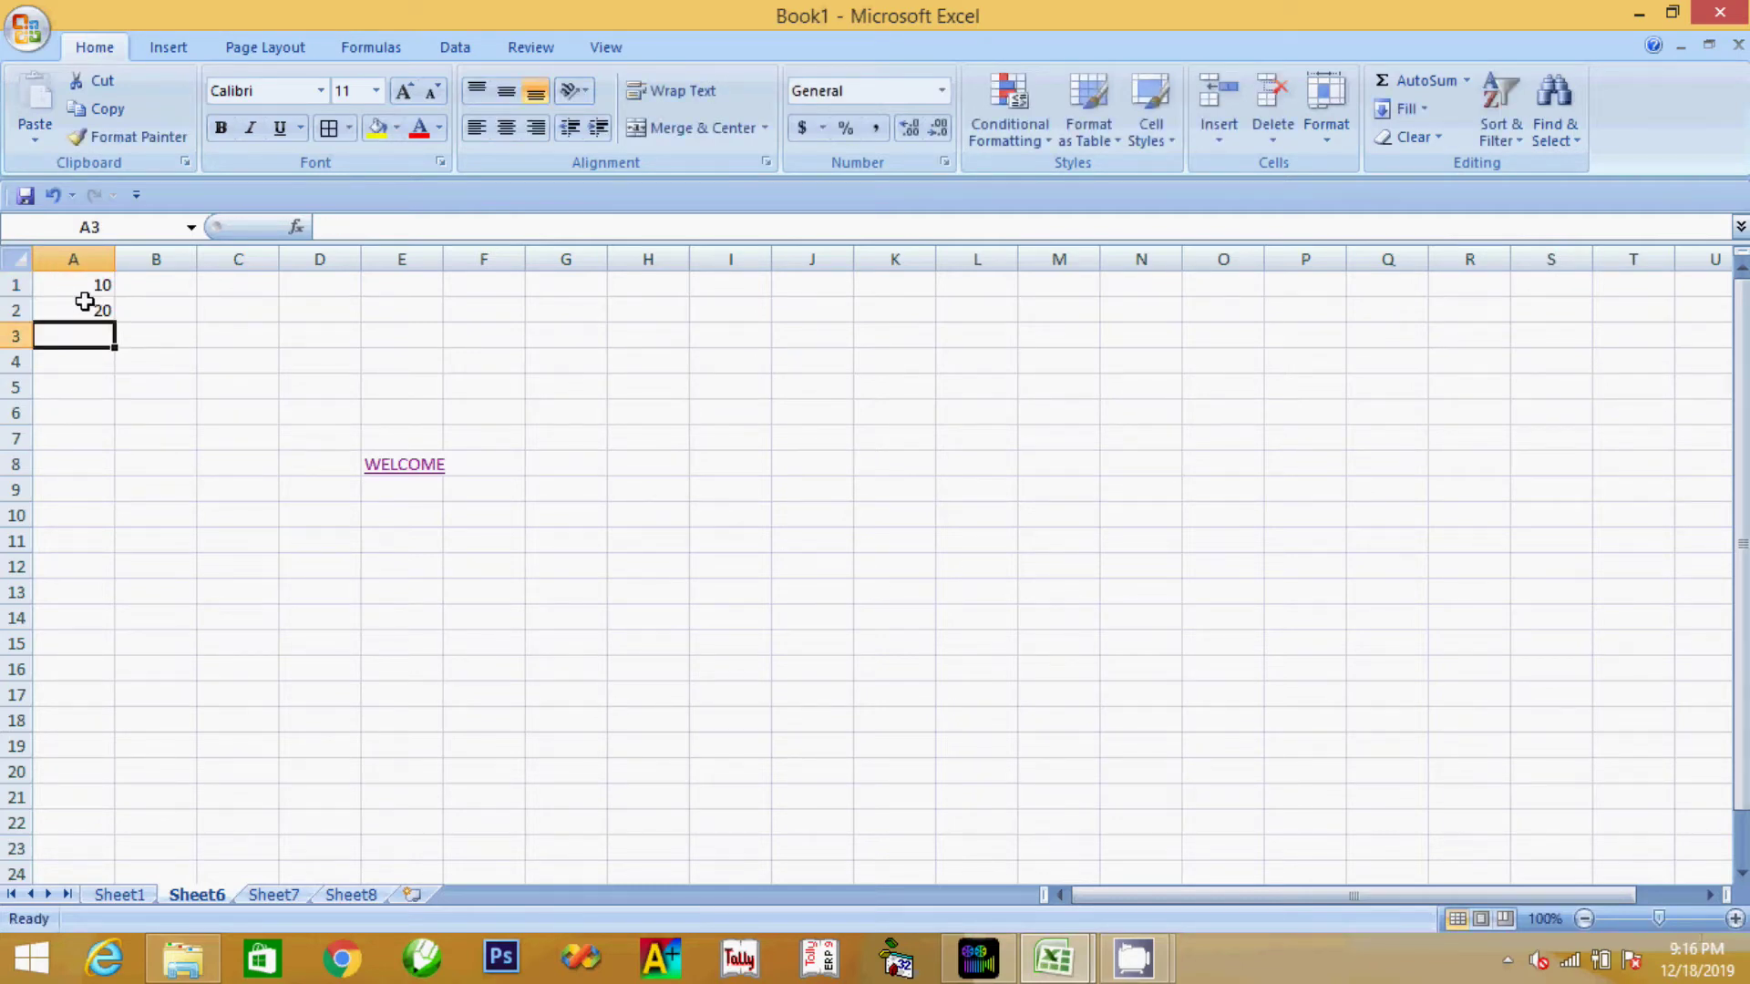
{"action": "mouse_move", "coordinate": [89, 294]}
{"action": "left_mouse_down"}
{"action": "mouse_move", "coordinate": [119, 329]}
{"action": "mouse_move", "coordinate": [116, 527]}
{"action": "left_mouse_up"}
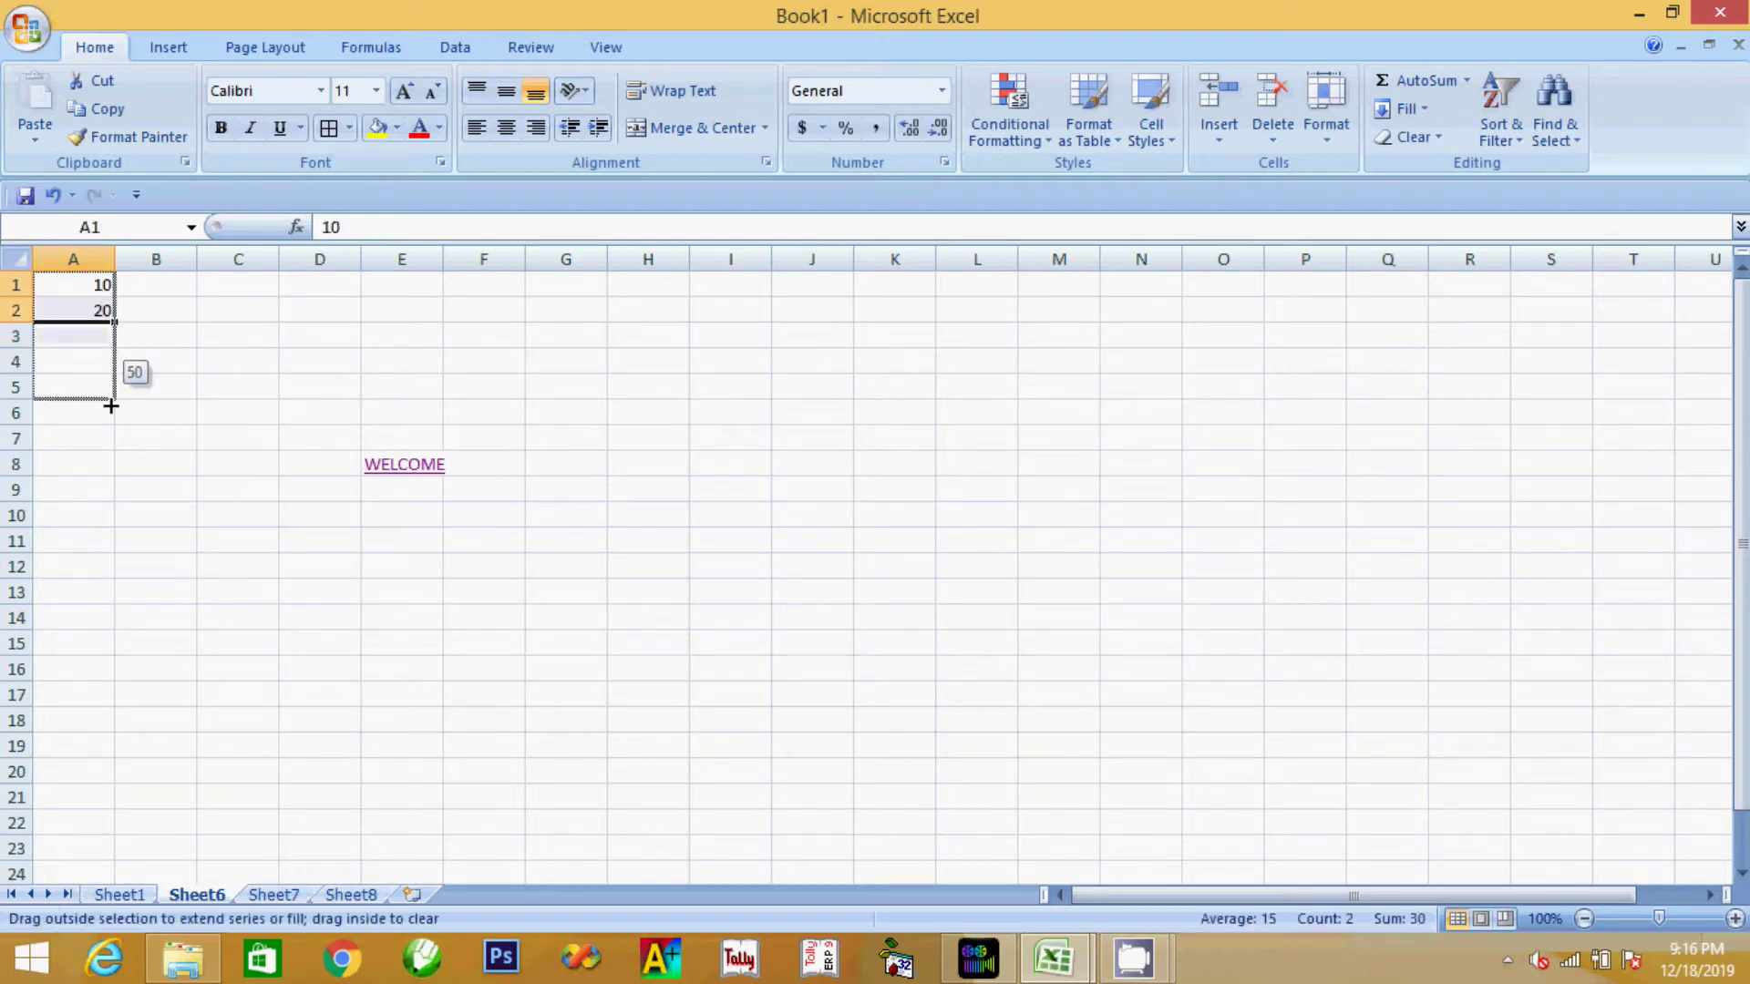
Enter 4 and 8 in B1:B2 and fill the series down to 40 in B10
{"action": "left_click", "coordinate": [186, 280]}
{"action": "type", "text": "4"}
{"action": "left_click", "coordinate": [174, 310]}
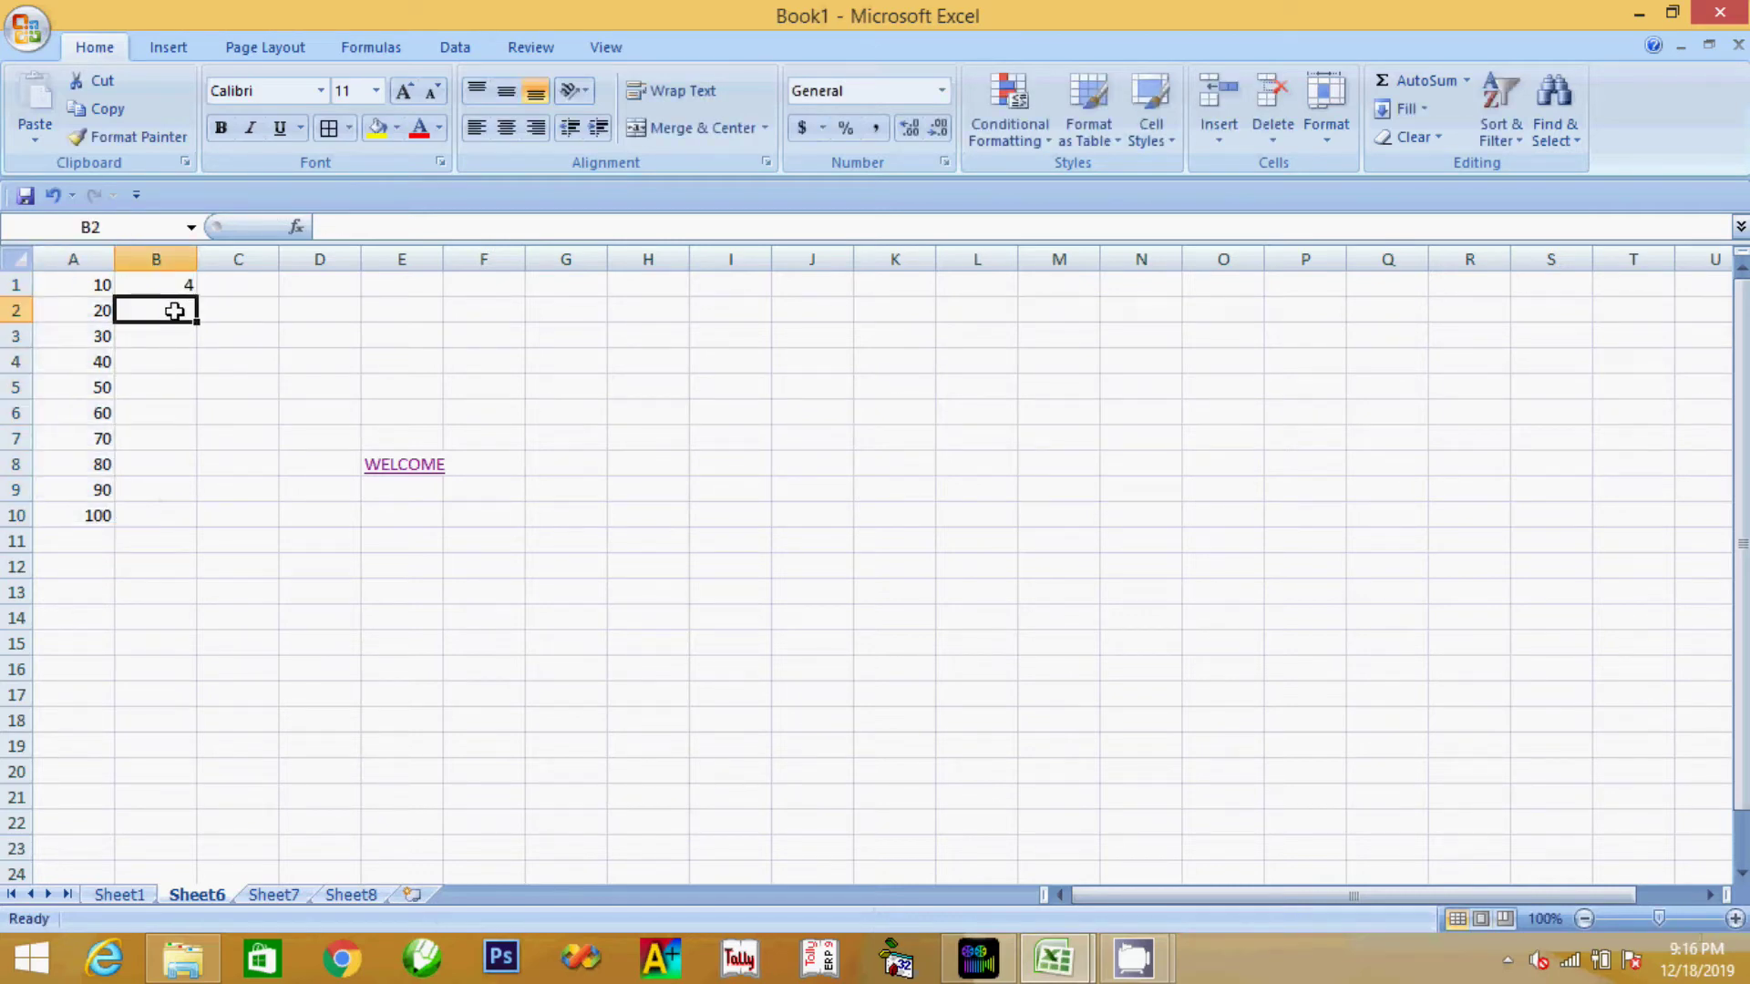
{"action": "type", "text": "8"}
{"action": "key", "text": "Return"}
{"action": "left_click_drag", "start_coordinate": [175, 290], "coordinate": [200, 527]}
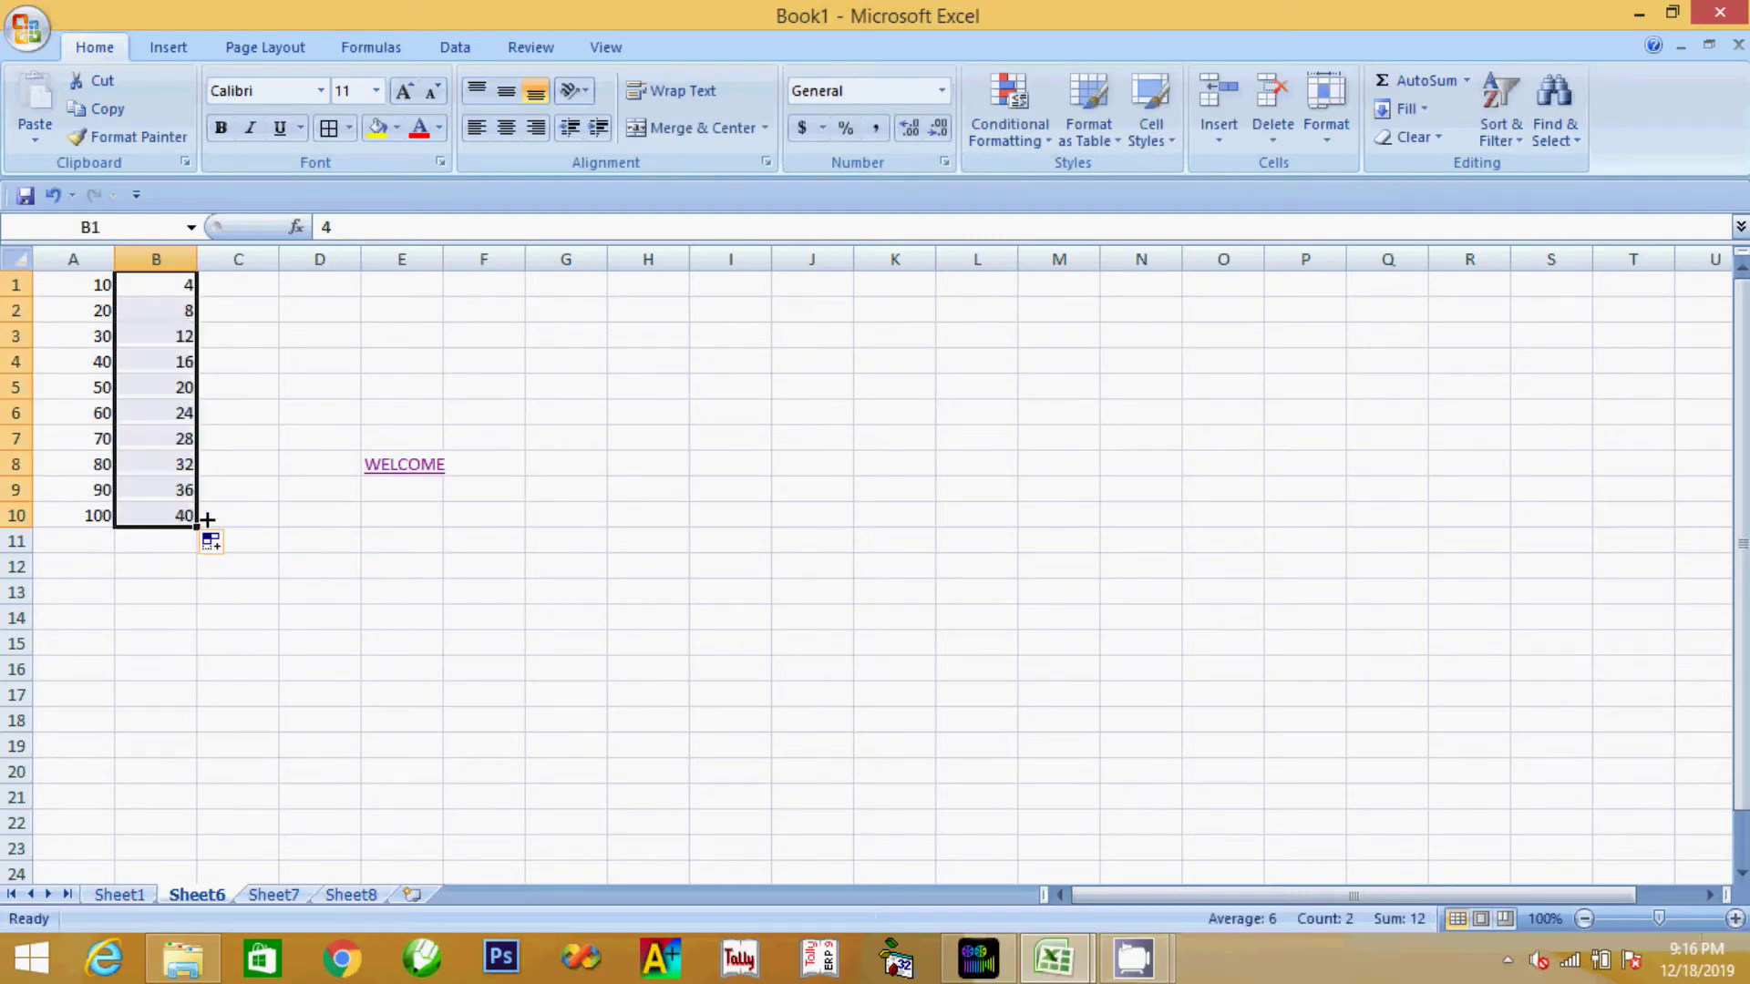
{"action": "left_click", "coordinate": [144, 438]}
Copy A1:A10 and select B1 as the paste destination
{"action": "left_click_drag", "start_coordinate": [102, 284], "coordinate": [111, 499]}
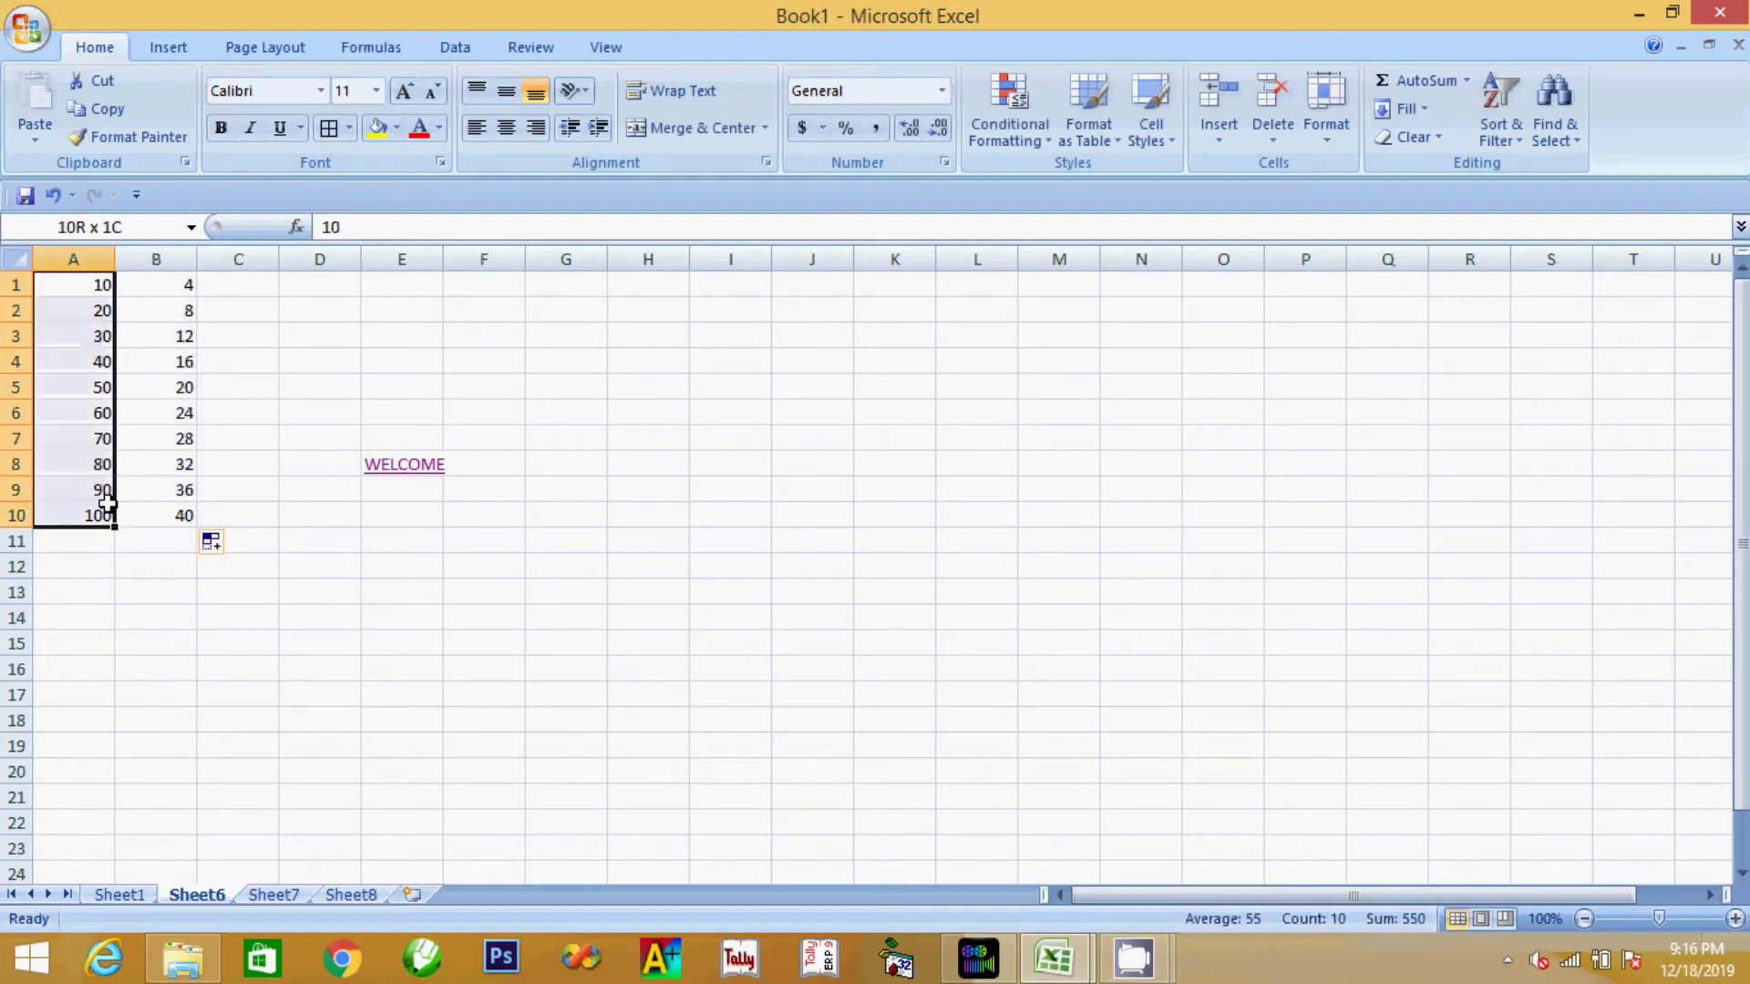
{"action": "left_click", "coordinate": [103, 111]}
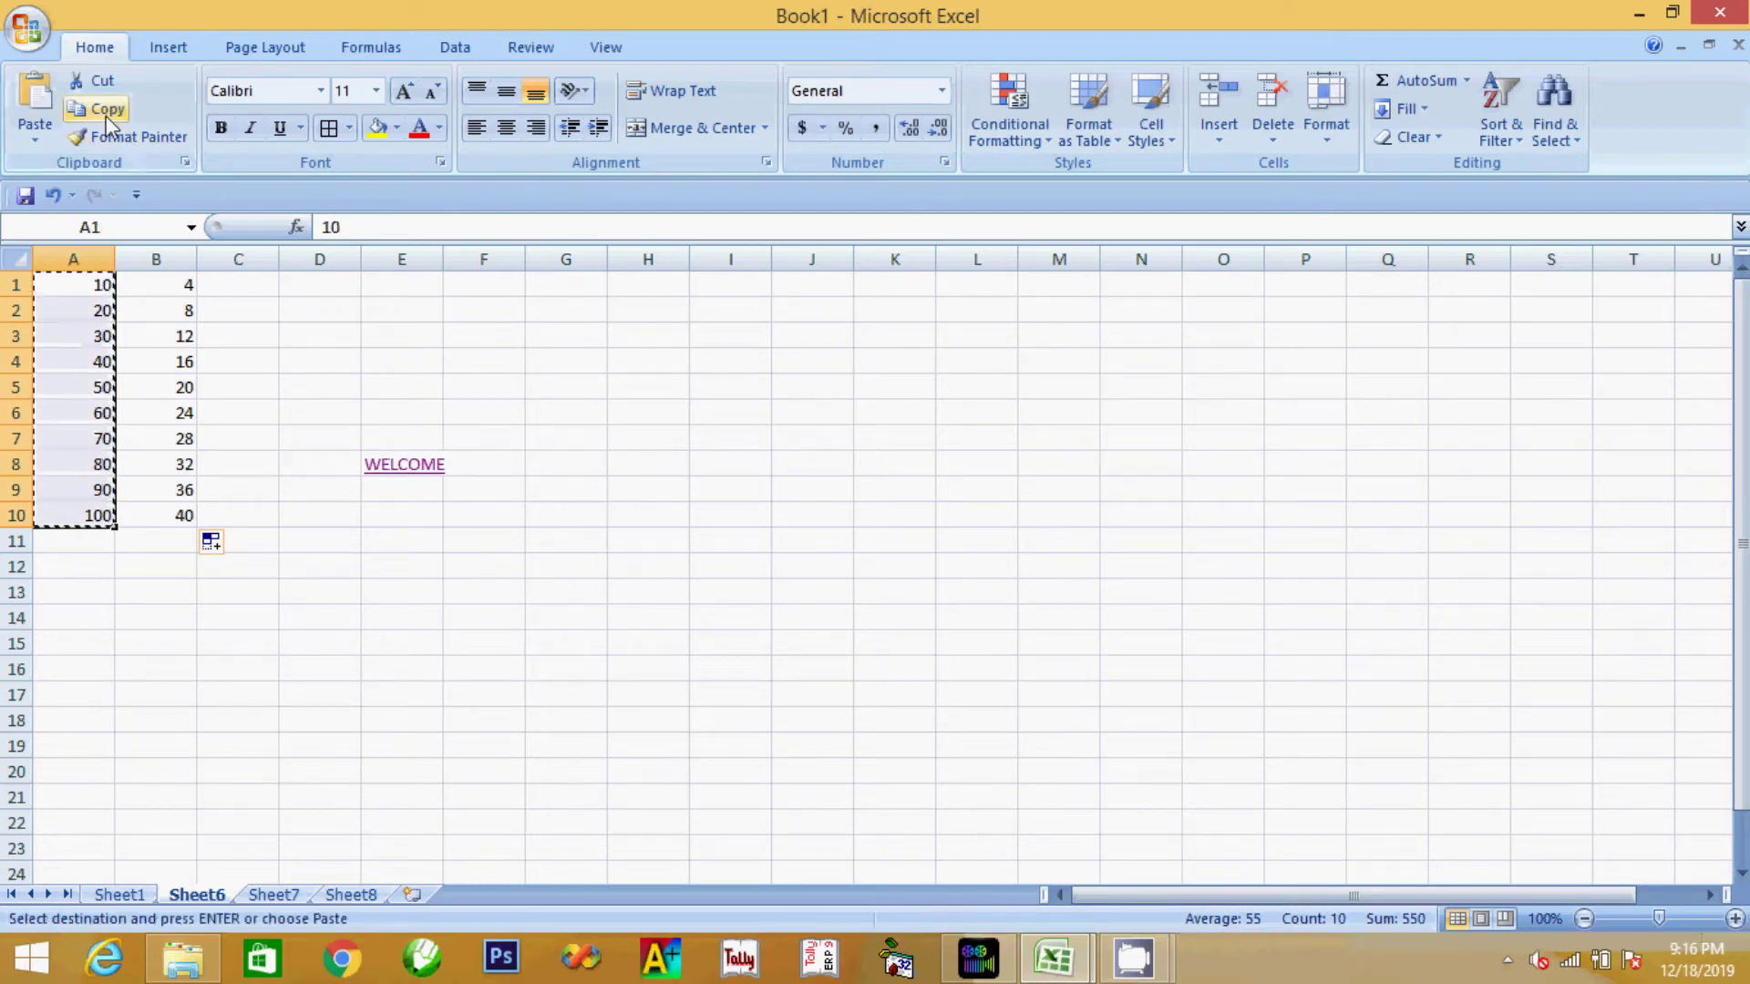
{"action": "left_click", "coordinate": [180, 288]}
{"action": "left_click", "coordinate": [33, 133]}
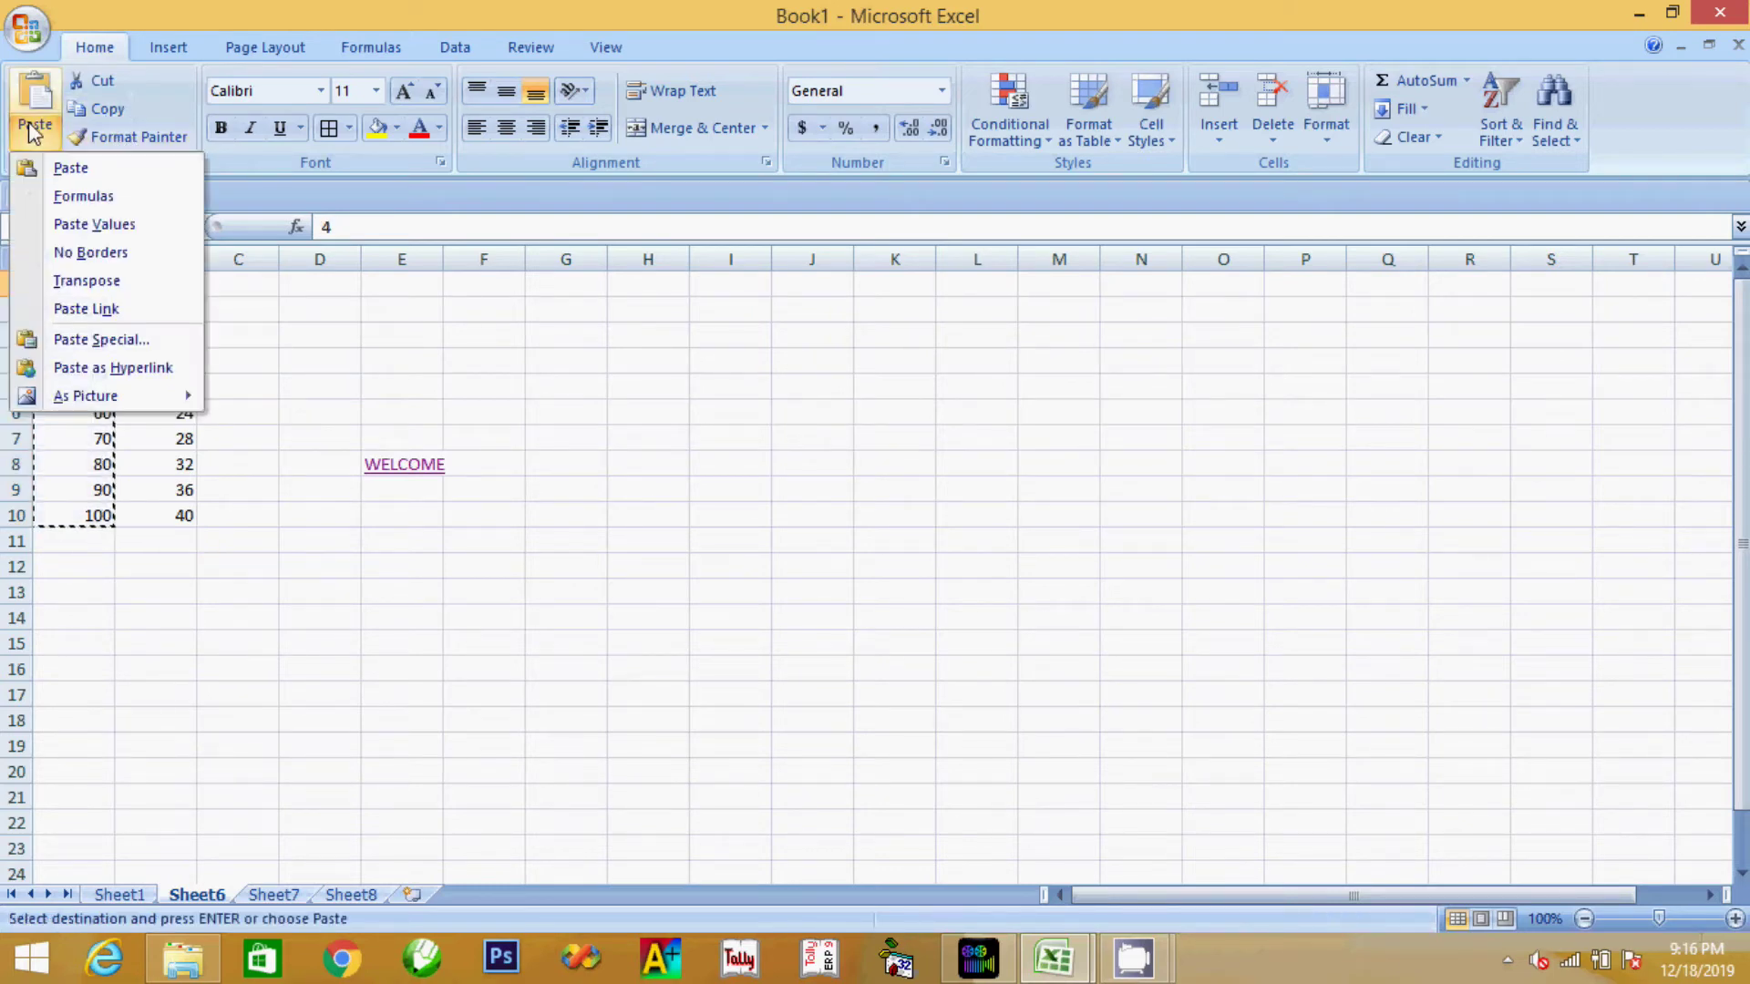
{"action": "left_click", "coordinate": [137, 340]}
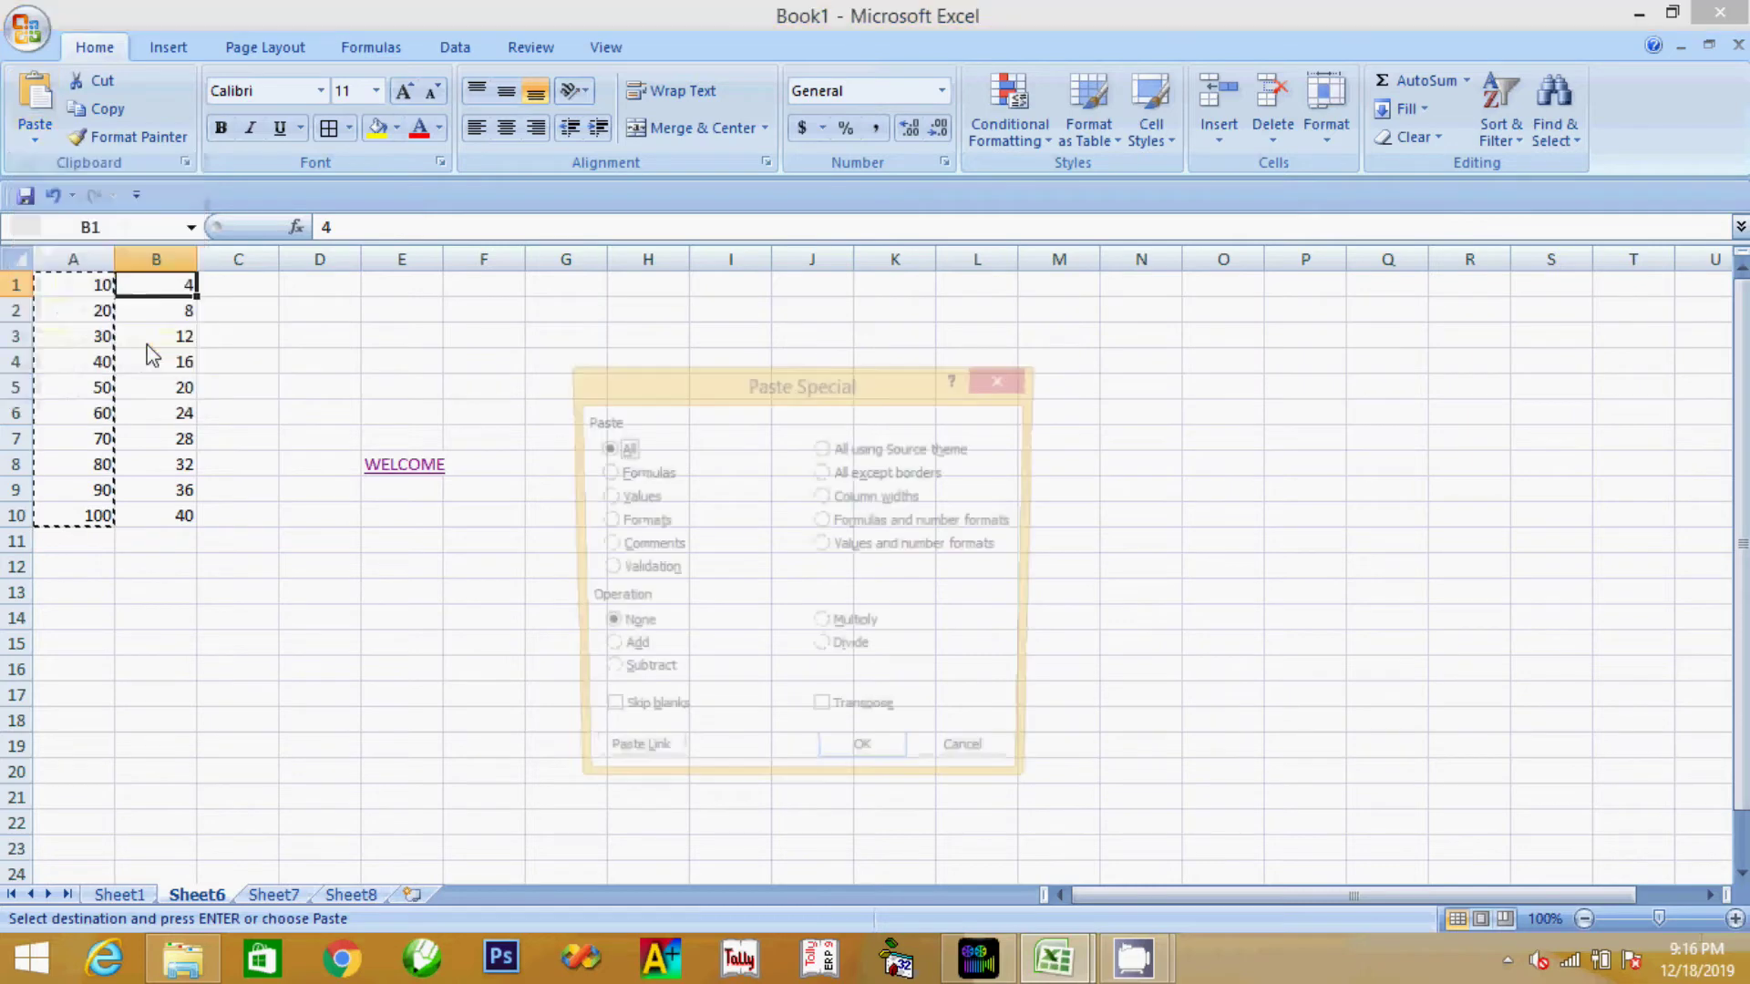
{"action": "left_click", "coordinate": [613, 653]}
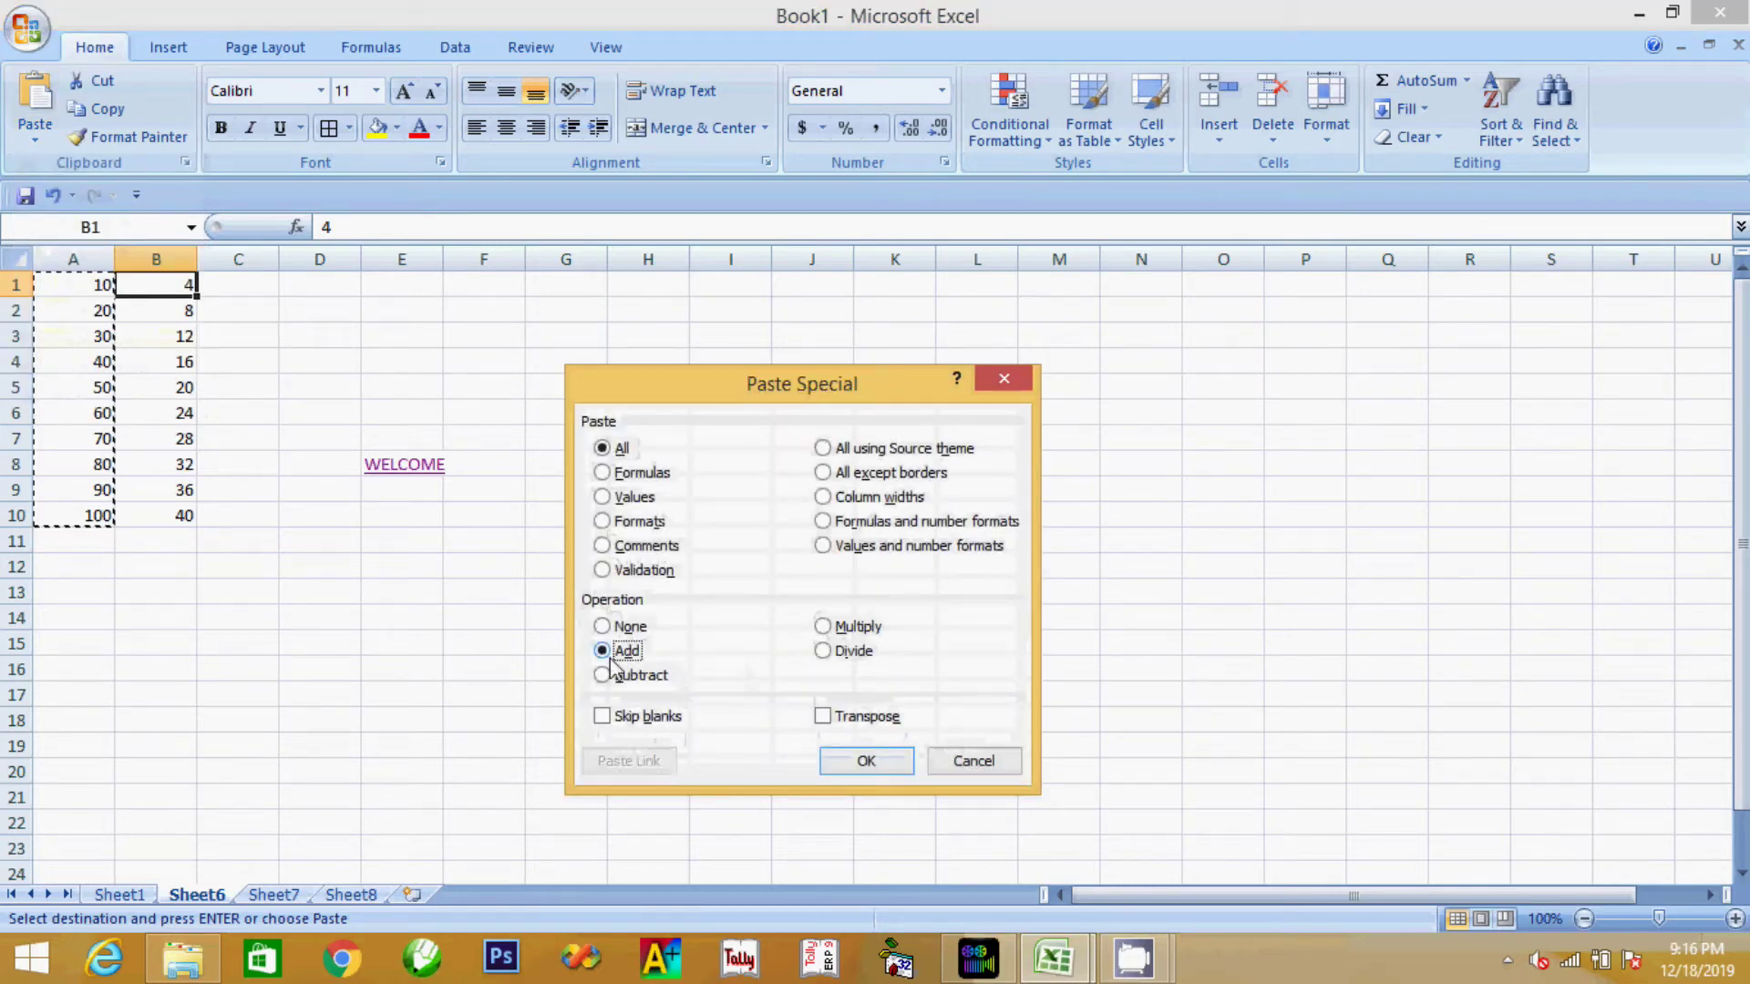
{"action": "left_click", "coordinate": [866, 762]}
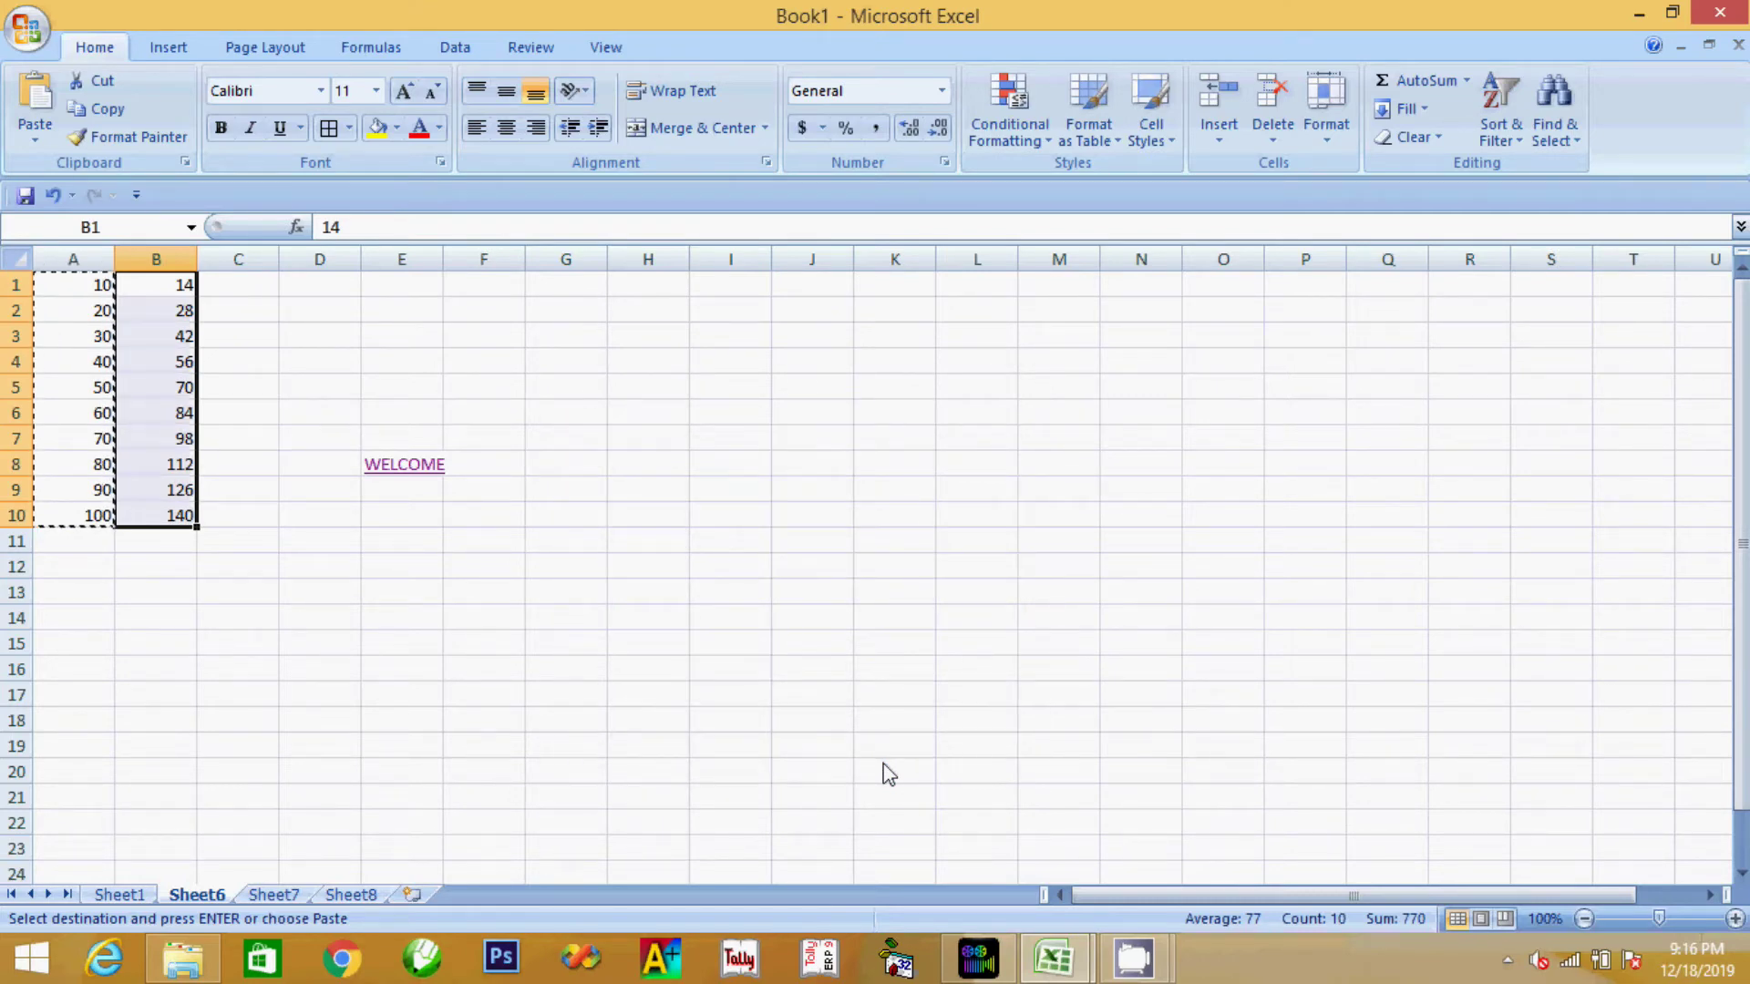
{"action": "key", "text": "ctrl+z"}
{"action": "key", "text": "Escape"}
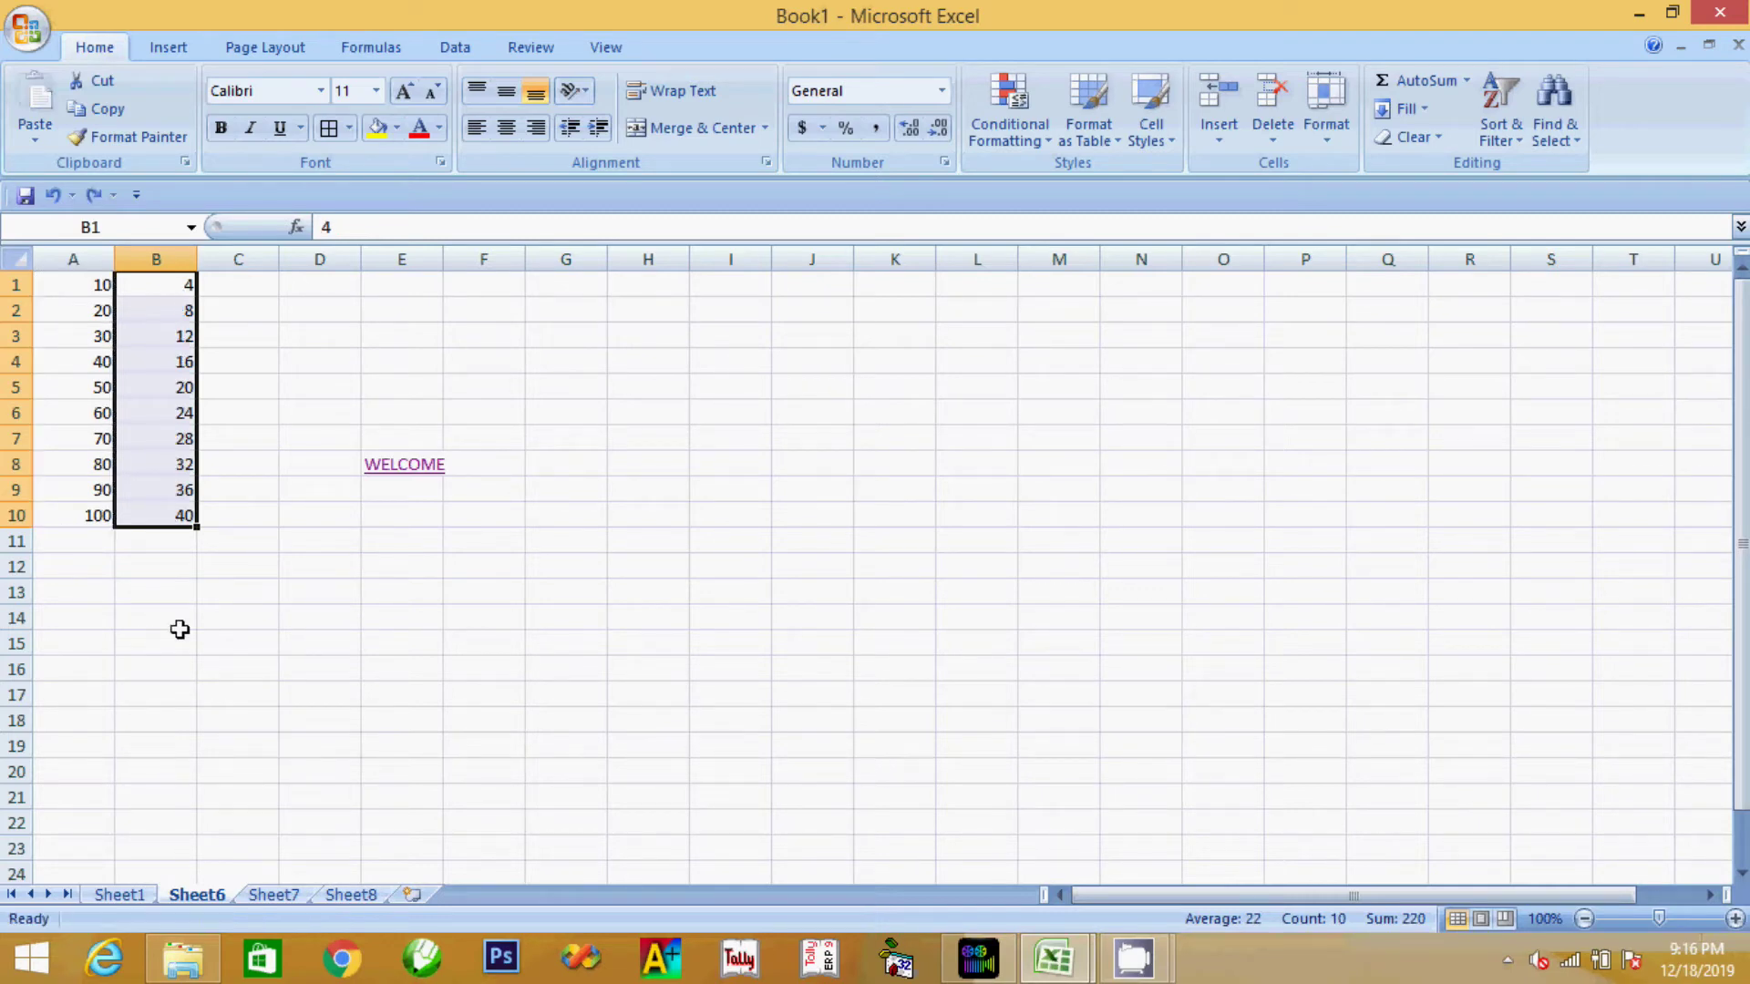
Paste A1:A10 onto B1 with Paste Special Subtract, undo it, and cancel the copy
{"action": "left_click", "coordinate": [155, 666]}
{"action": "left_click_drag", "start_coordinate": [98, 289], "coordinate": [96, 495]}
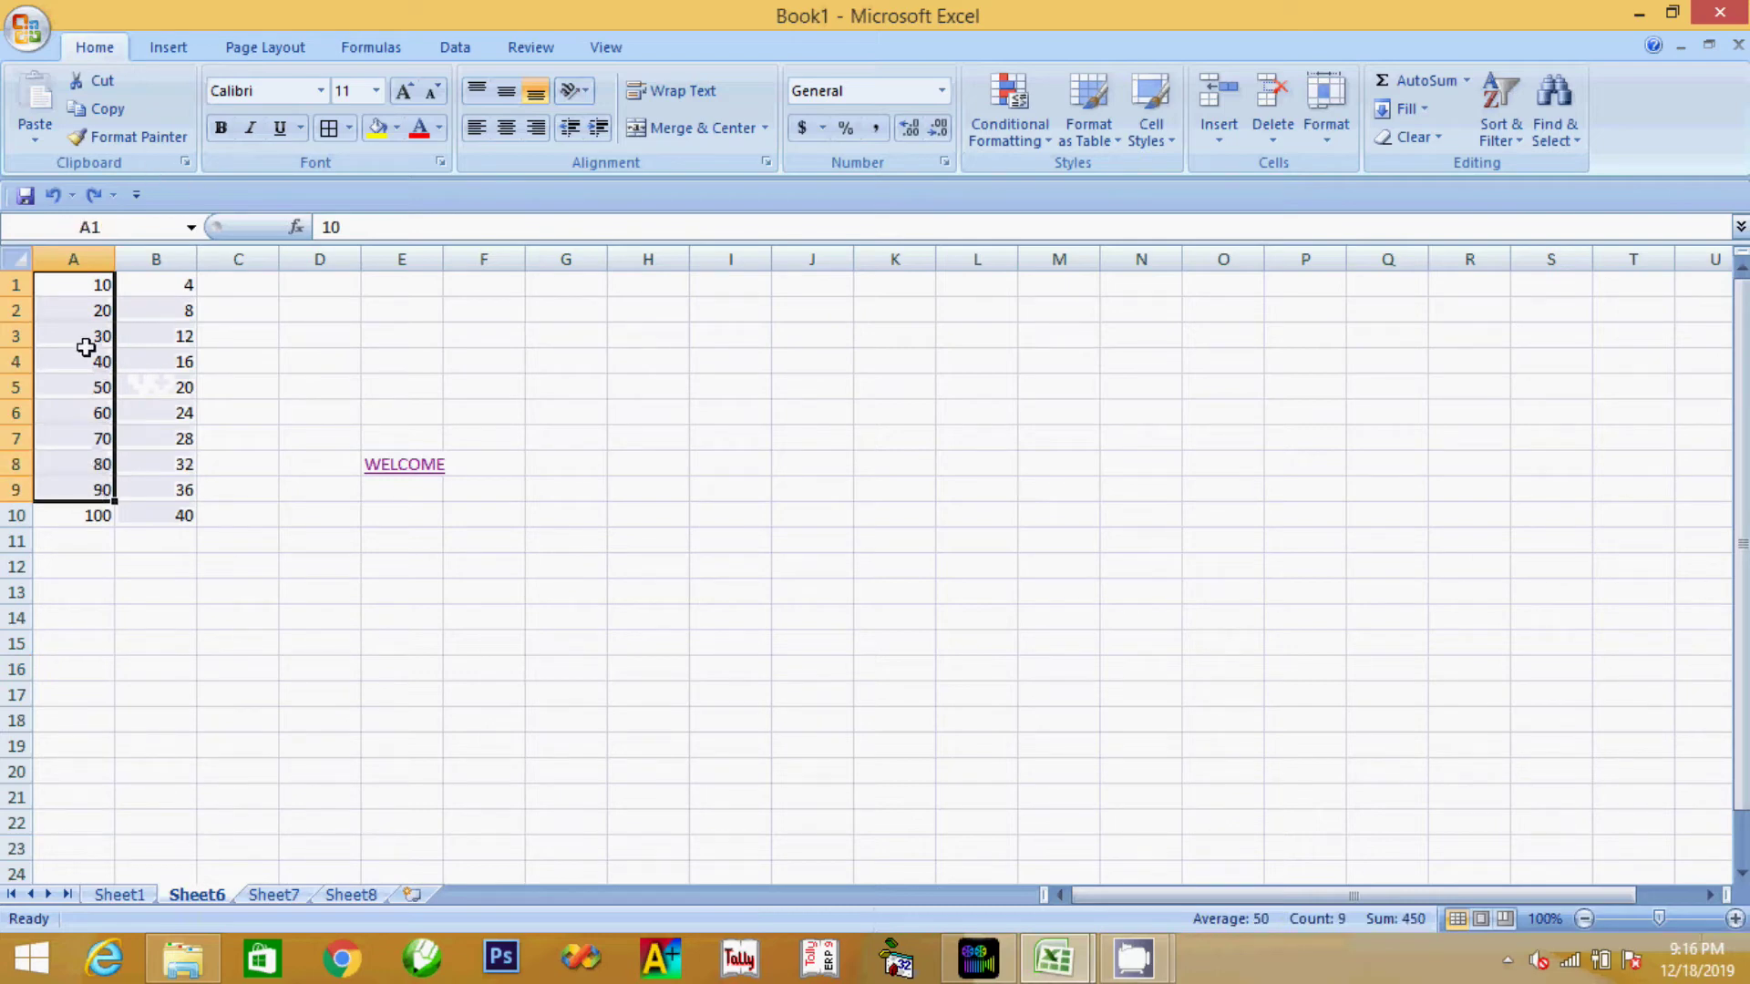
{"action": "left_click_drag", "start_coordinate": [107, 286], "coordinate": [97, 511]}
{"action": "left_click", "coordinate": [102, 109]}
{"action": "left_click", "coordinate": [173, 286]}
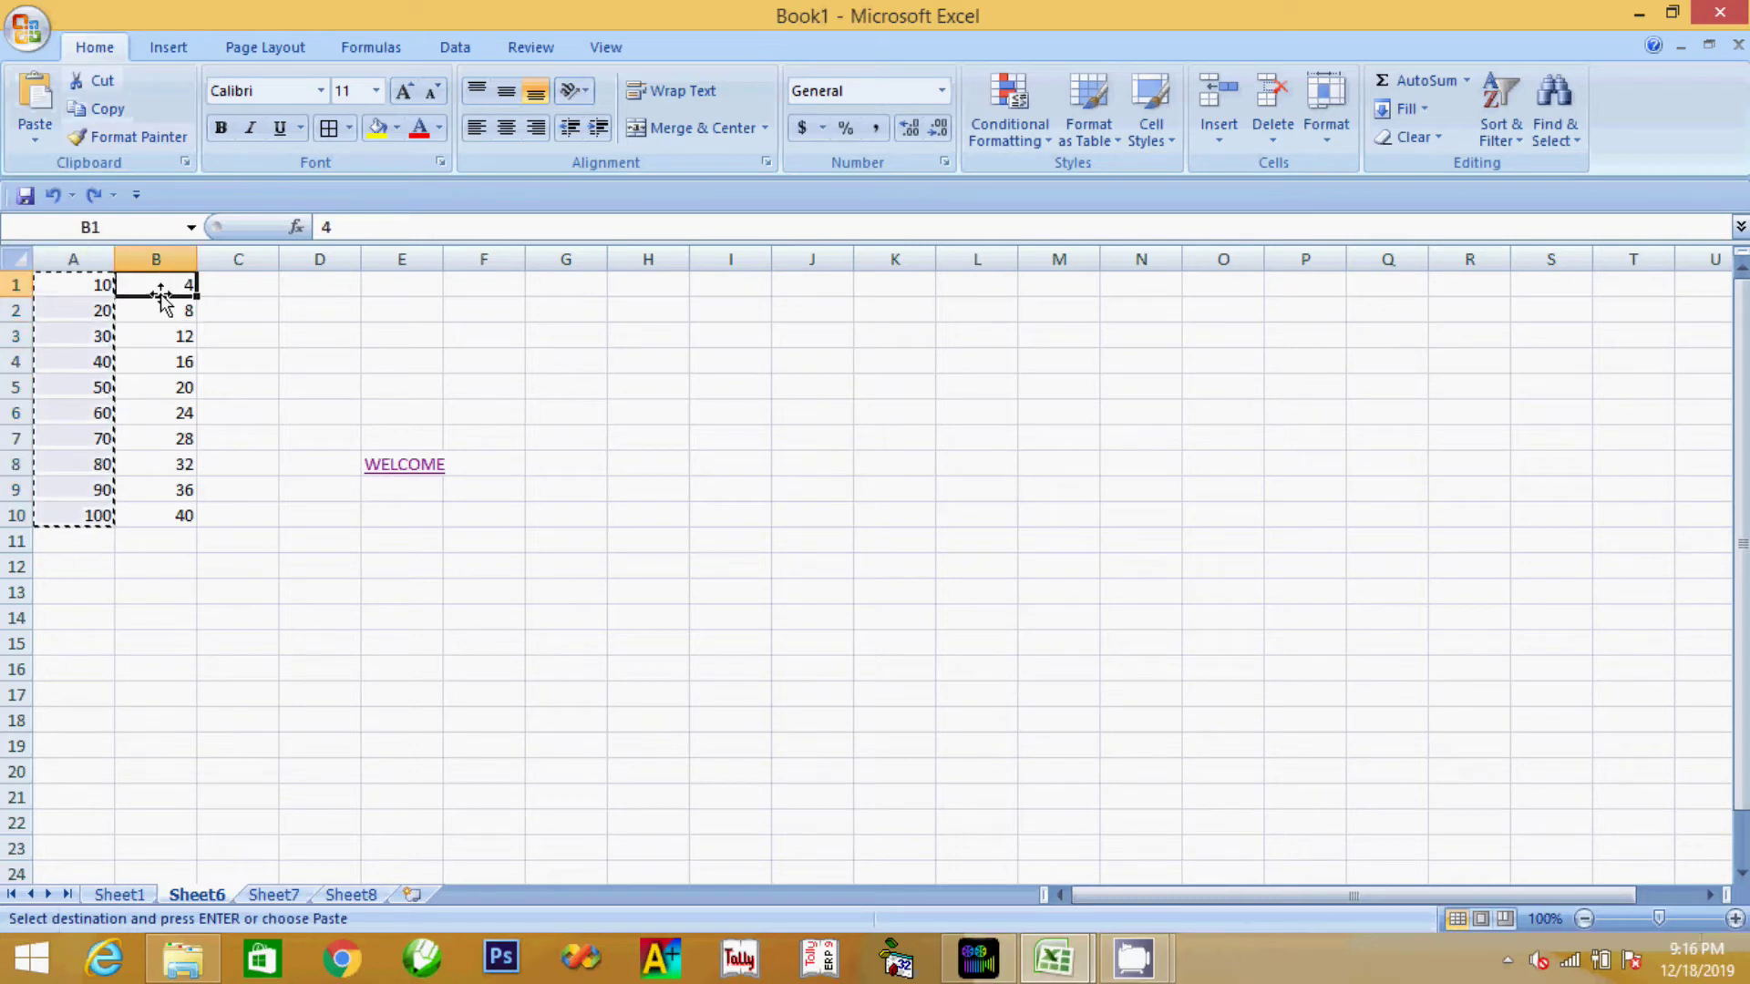
{"action": "left_click", "coordinate": [35, 132]}
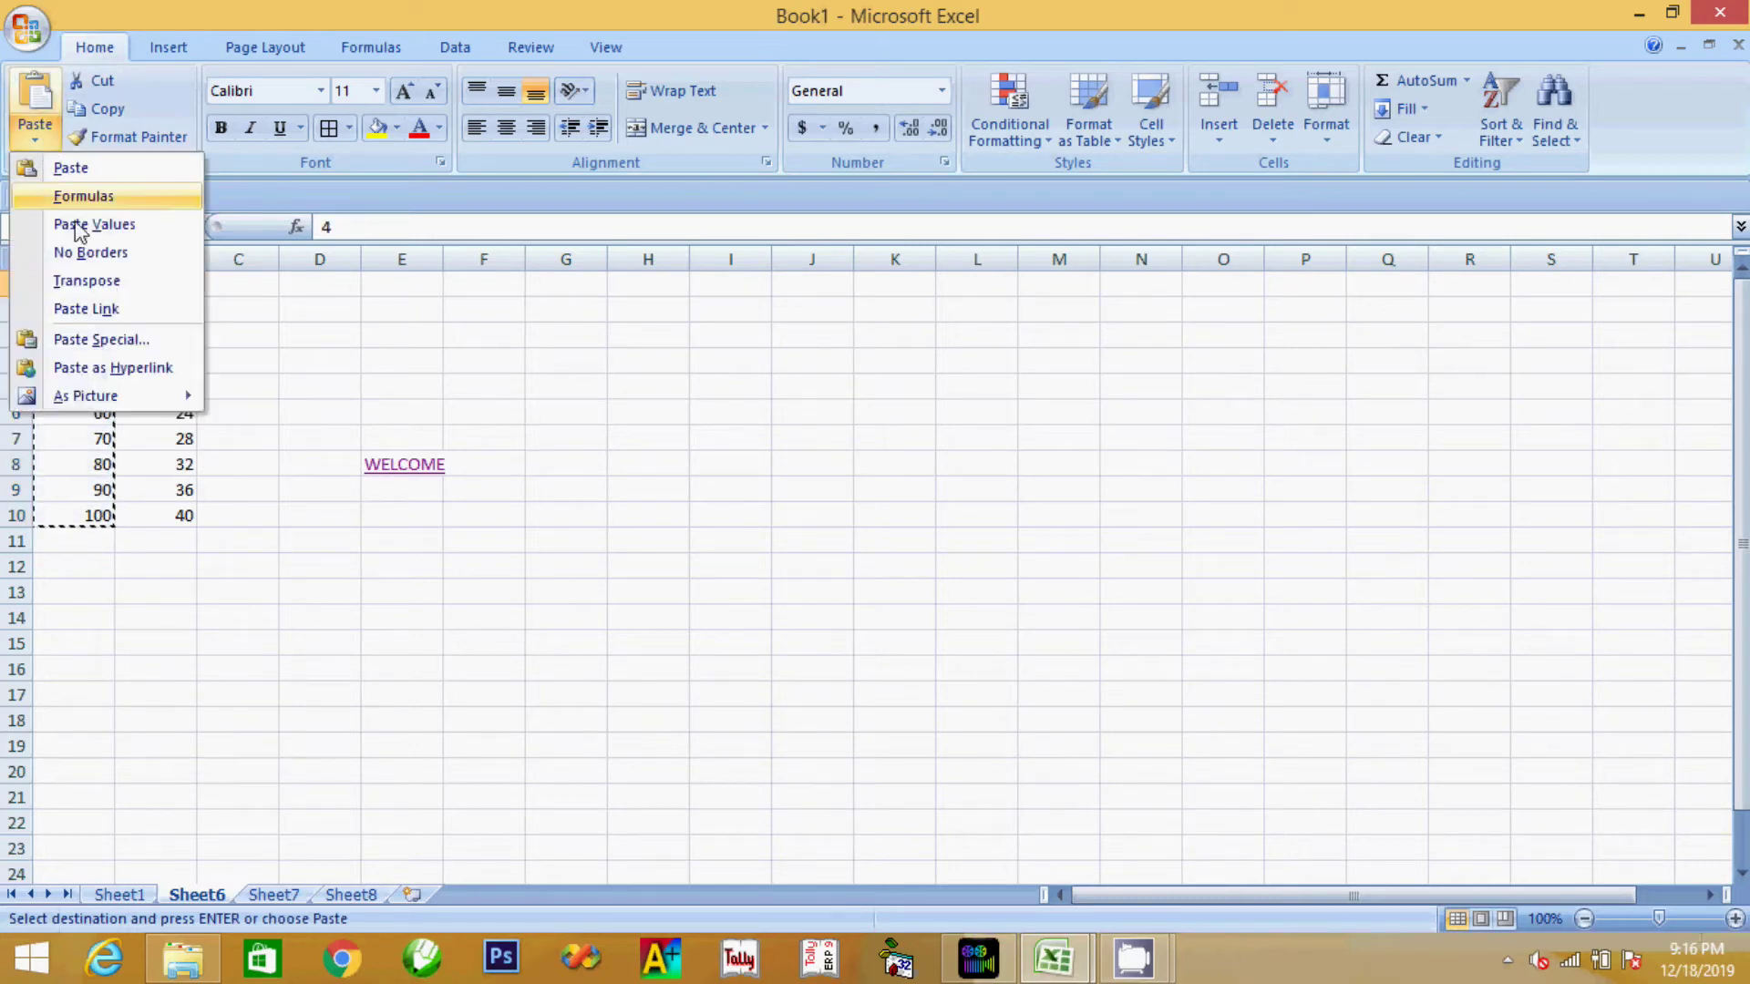
{"action": "left_click", "coordinate": [117, 343]}
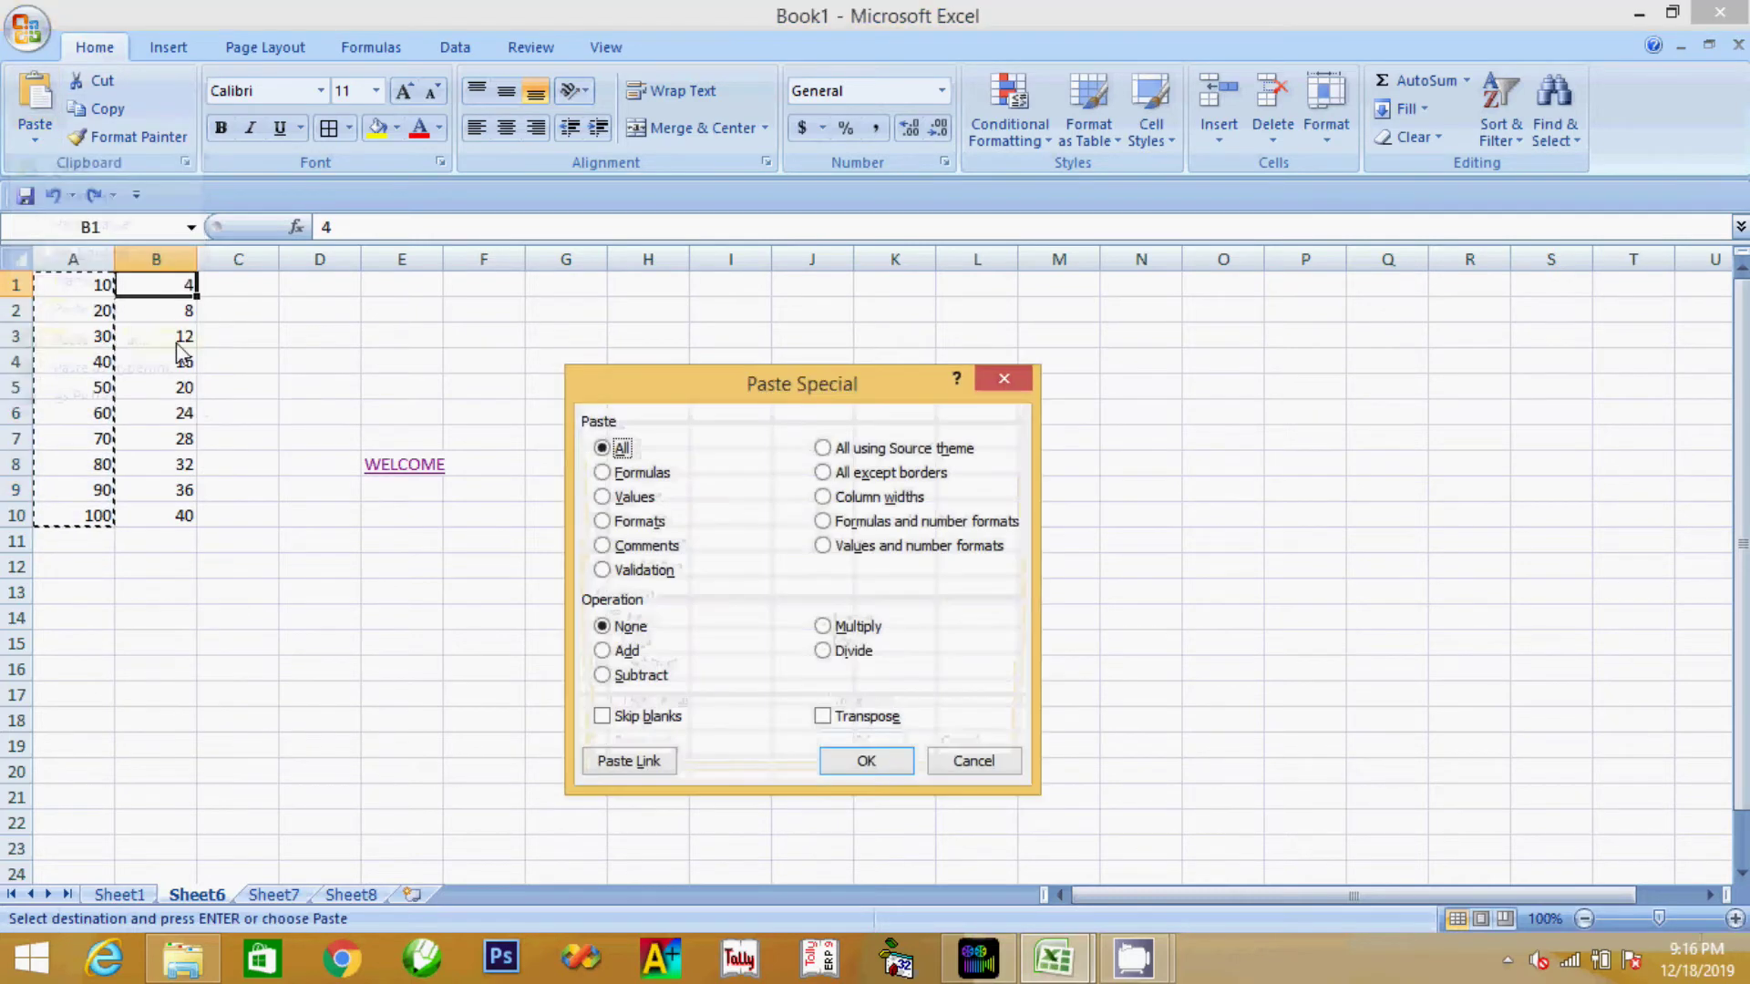
{"action": "left_click", "coordinate": [604, 675]}
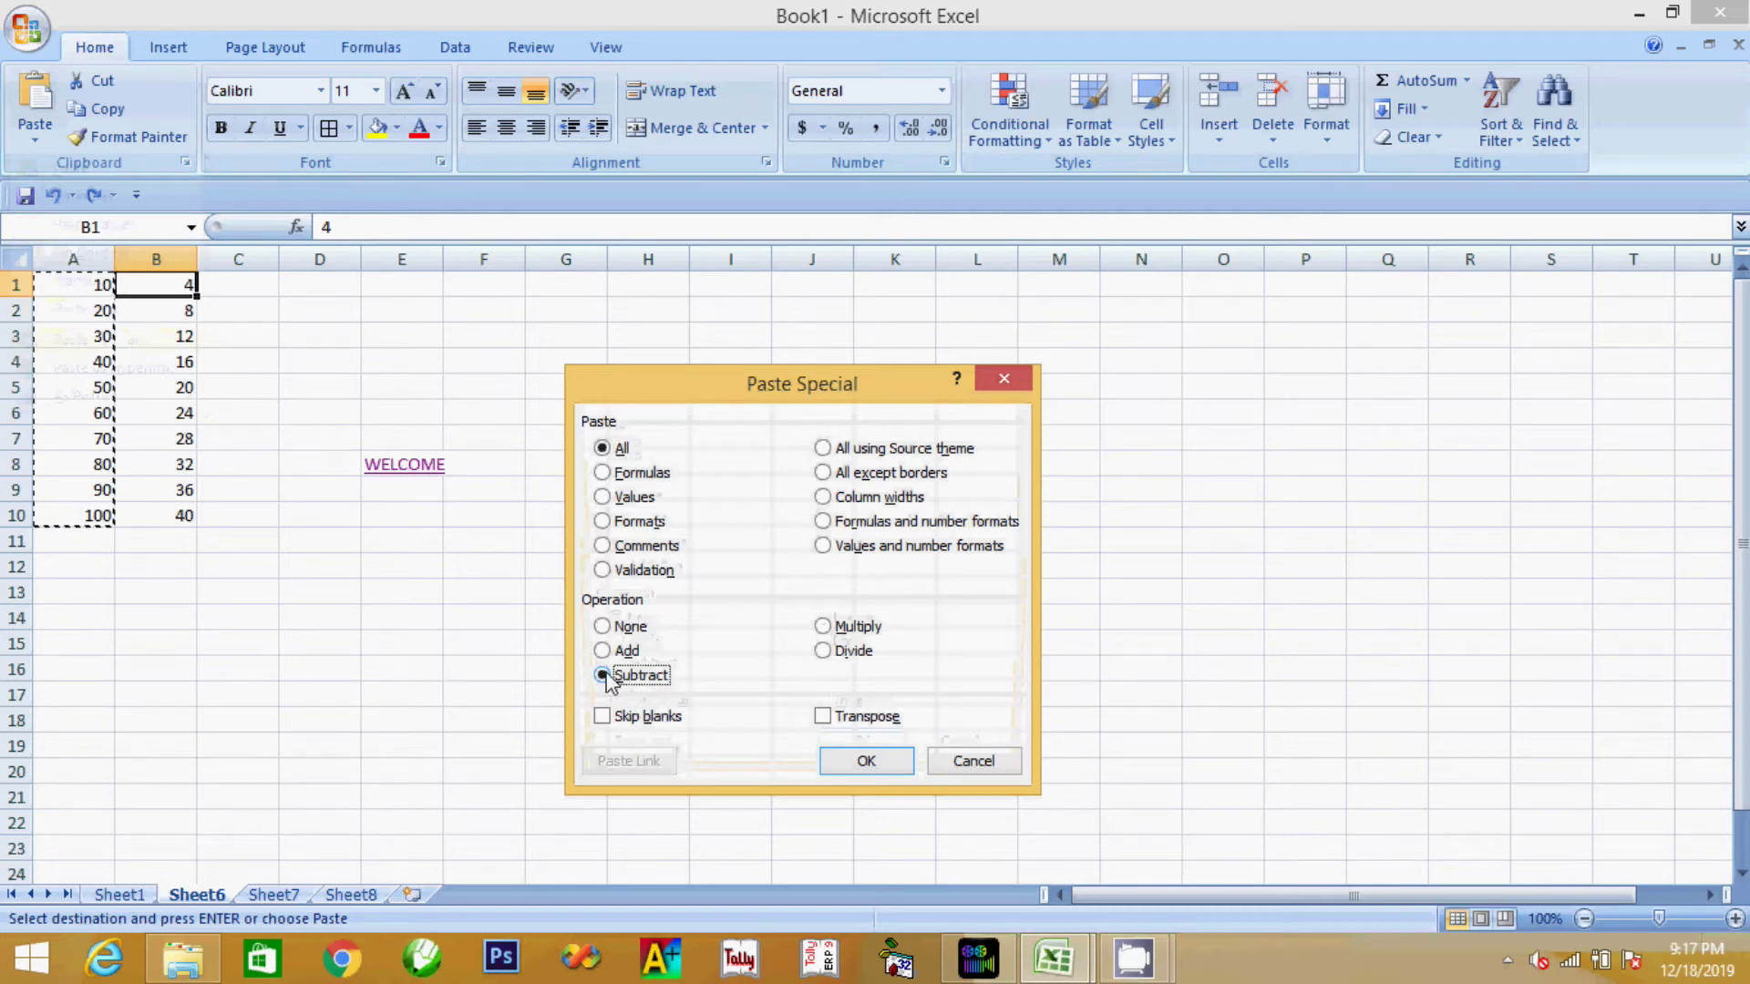
{"action": "left_click", "coordinate": [889, 758]}
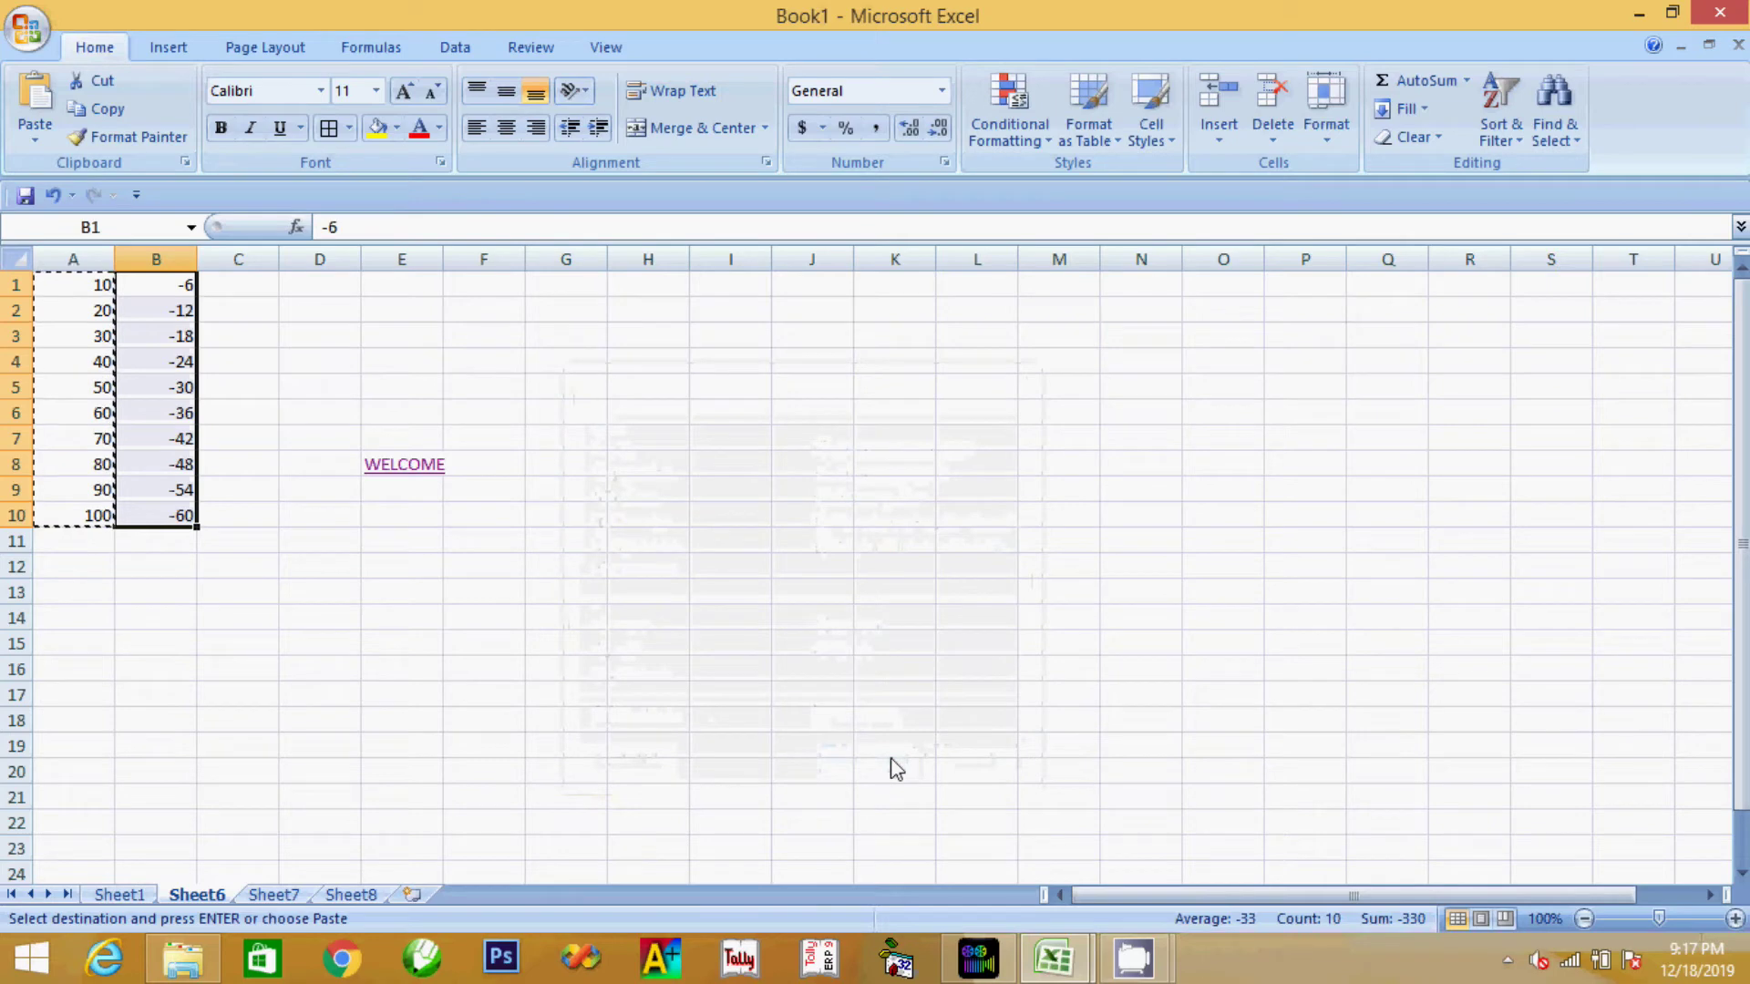
{"action": "key", "text": "ctrl+z"}
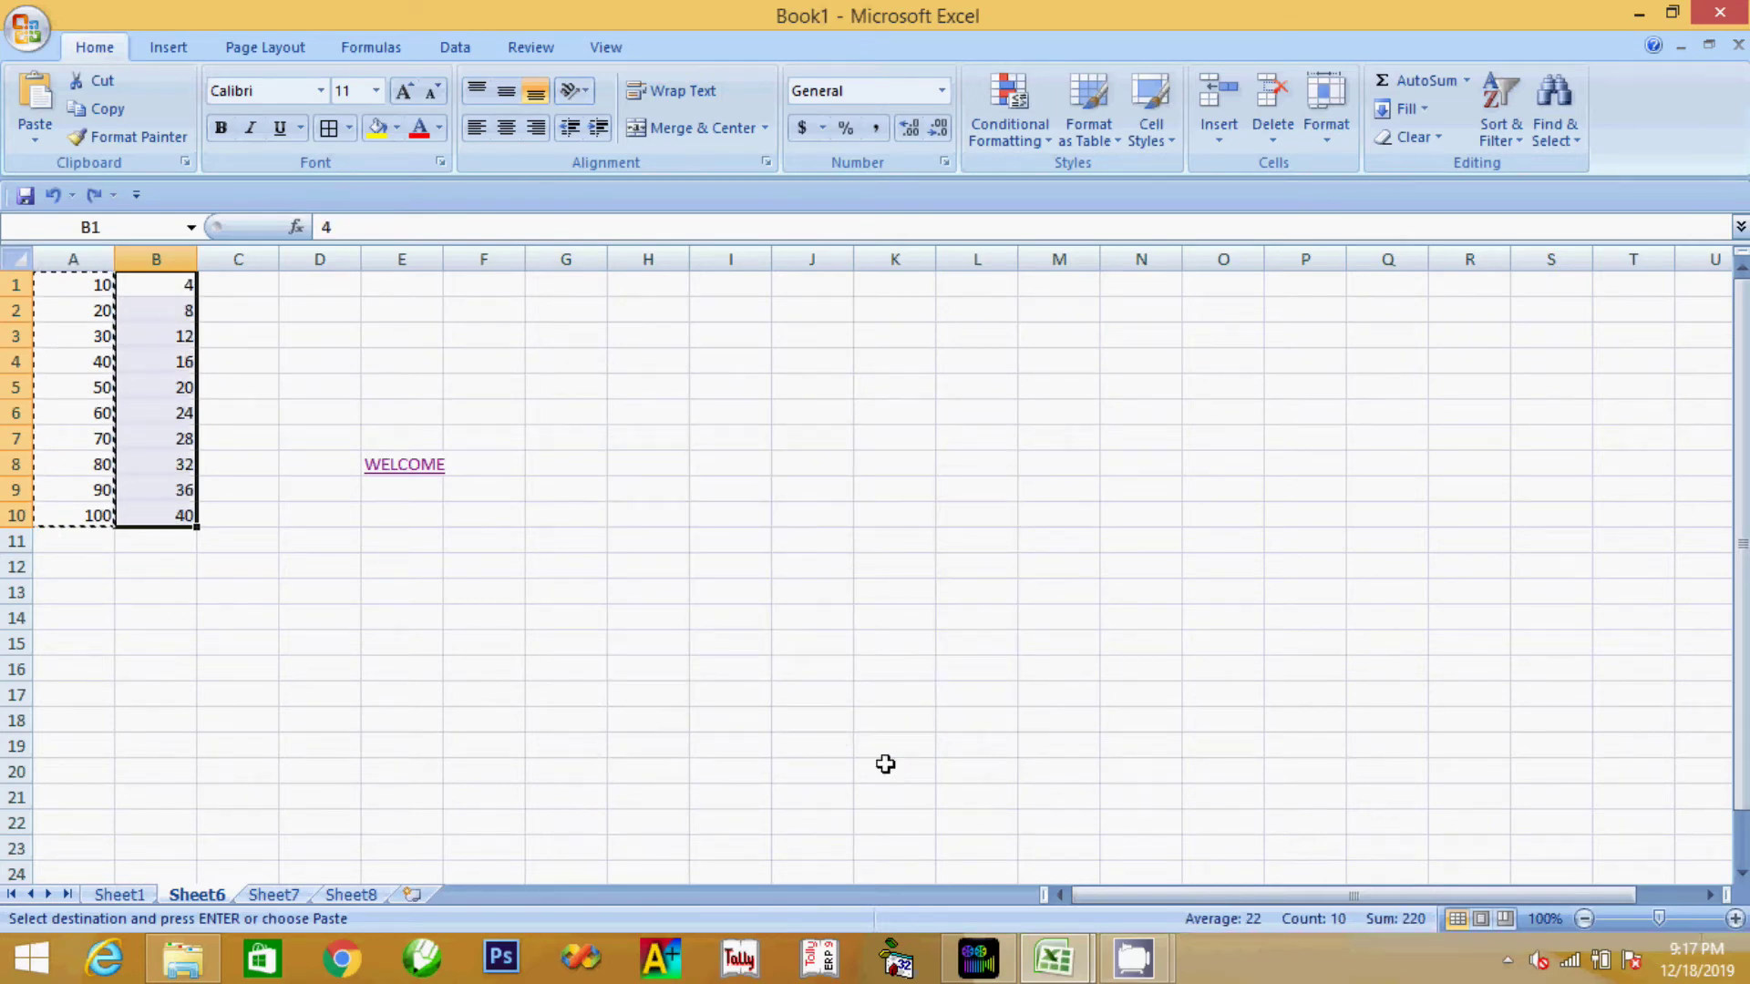
{"action": "left_click", "coordinate": [128, 137]}
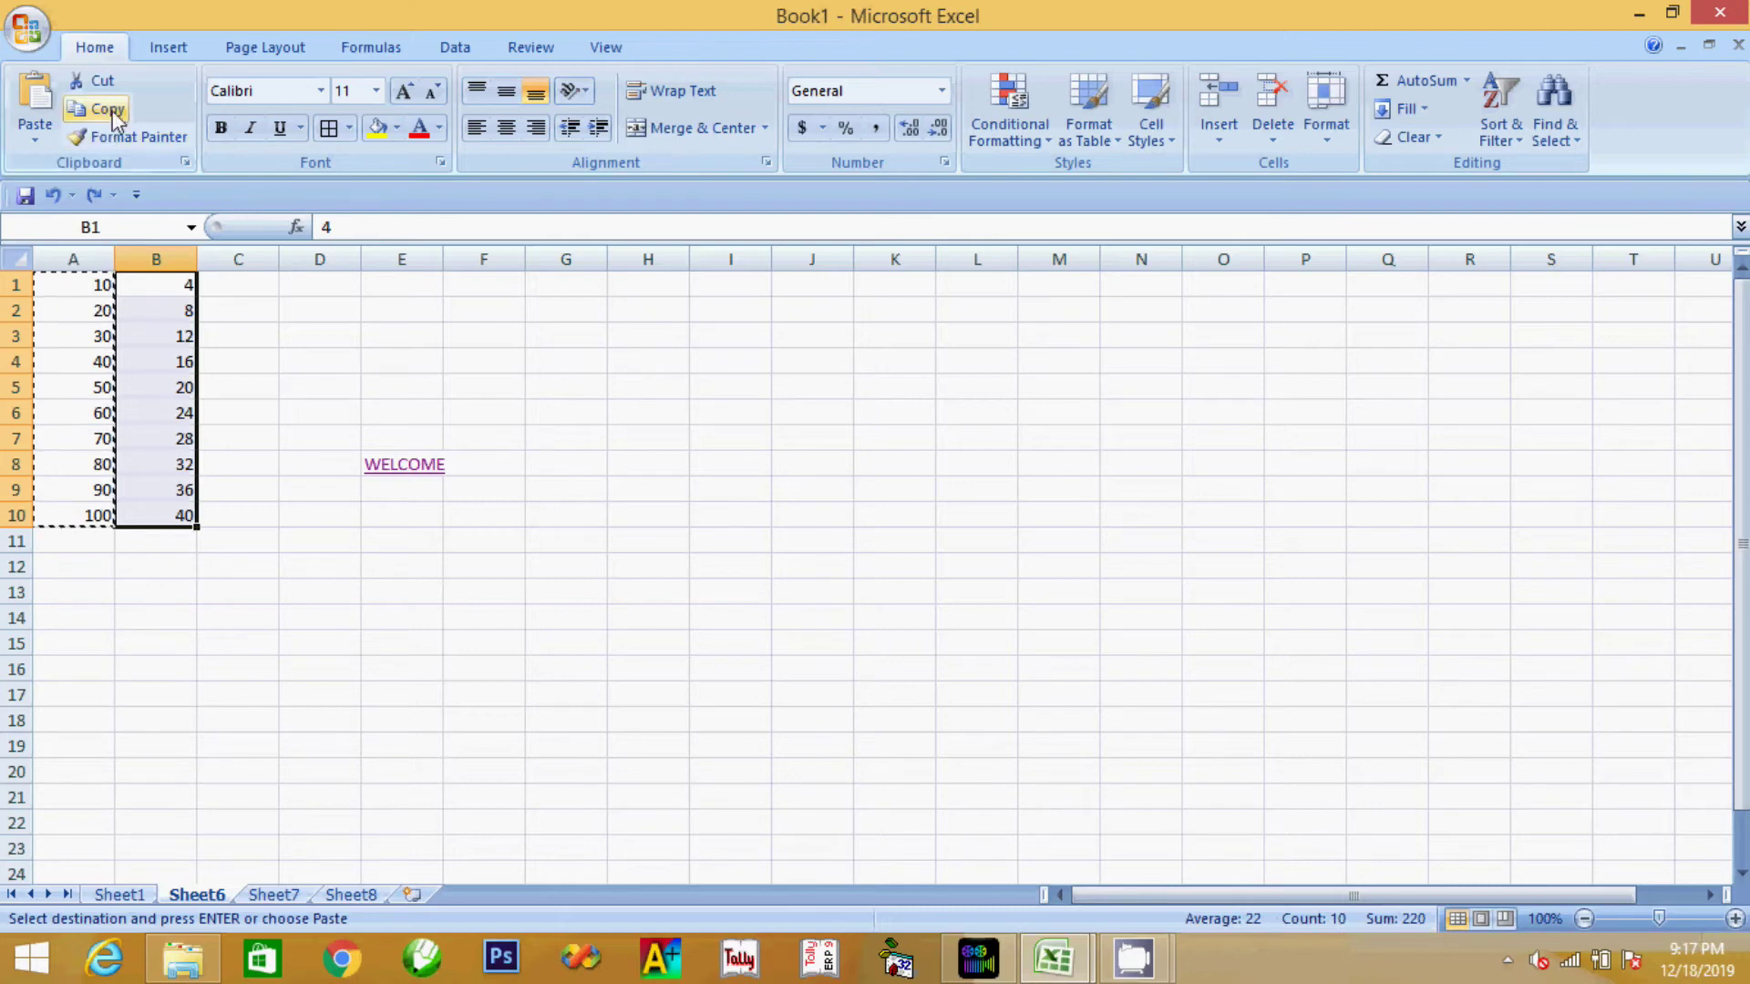
{"action": "key", "text": "Escape"}
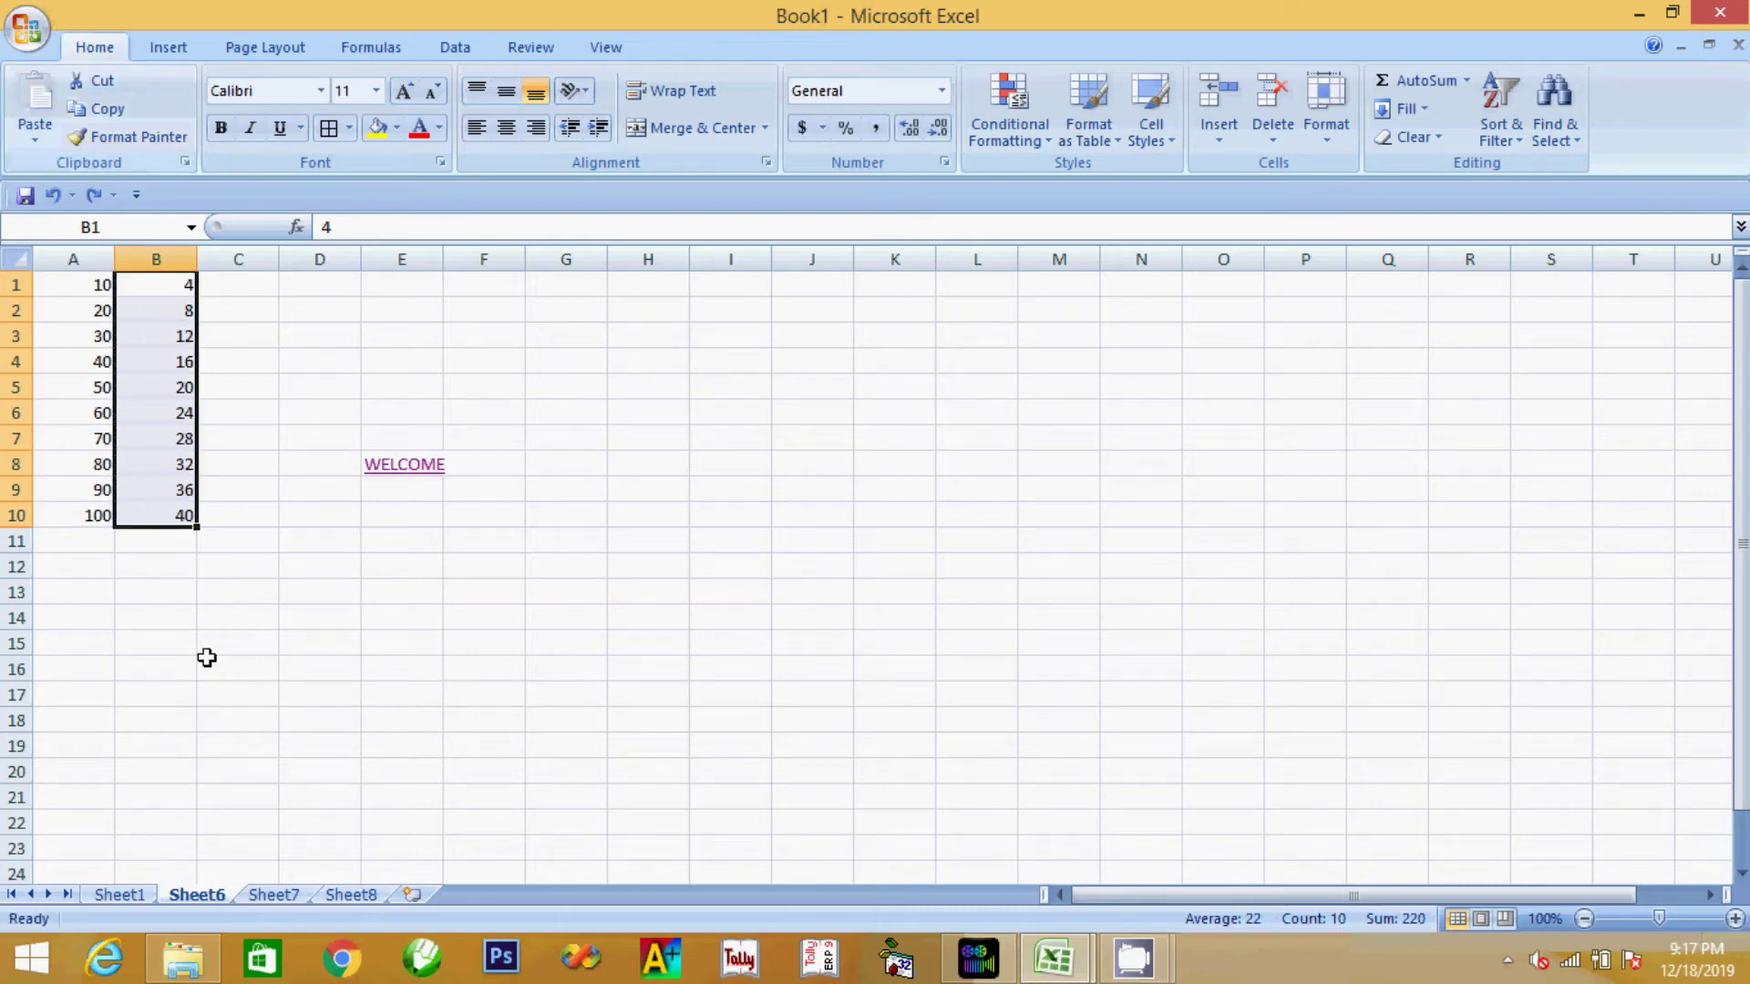
Repeat the Subtract paste of A1:A10 onto column B, then undo it and clear the copy
{"action": "left_click", "coordinate": [174, 635]}
{"action": "left_click_drag", "start_coordinate": [92, 278], "coordinate": [96, 515]}
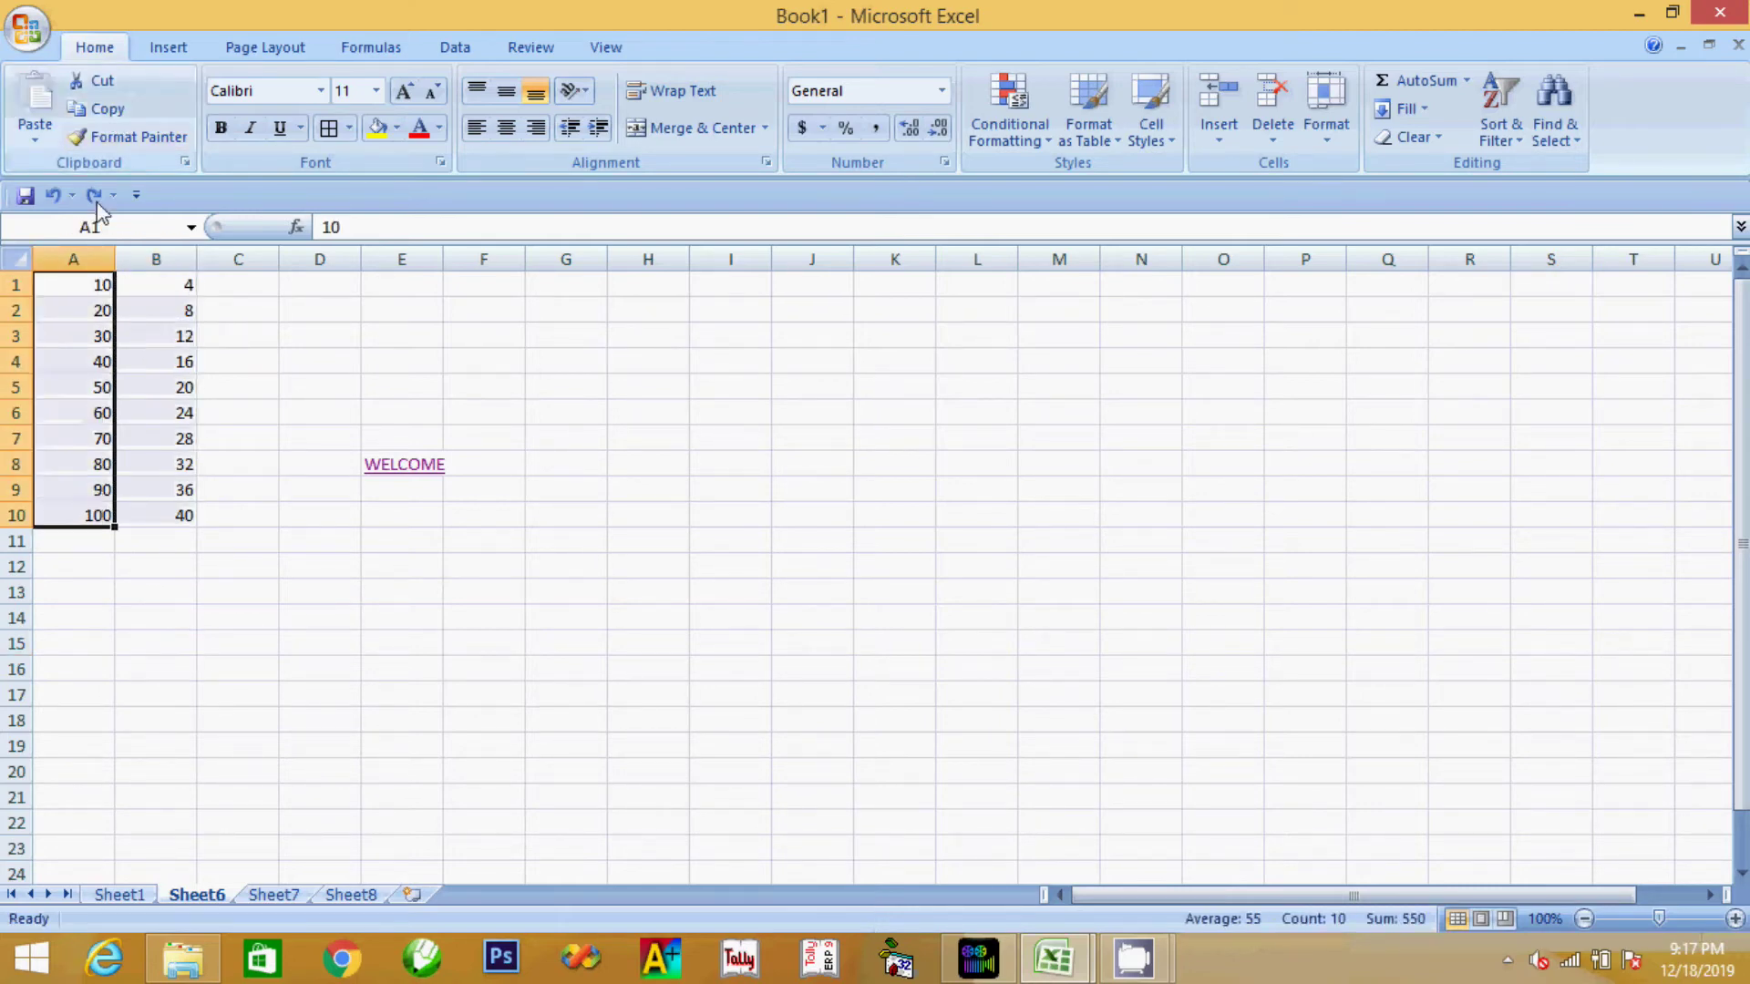
{"action": "left_click", "coordinate": [112, 110]}
{"action": "left_click", "coordinate": [187, 283]}
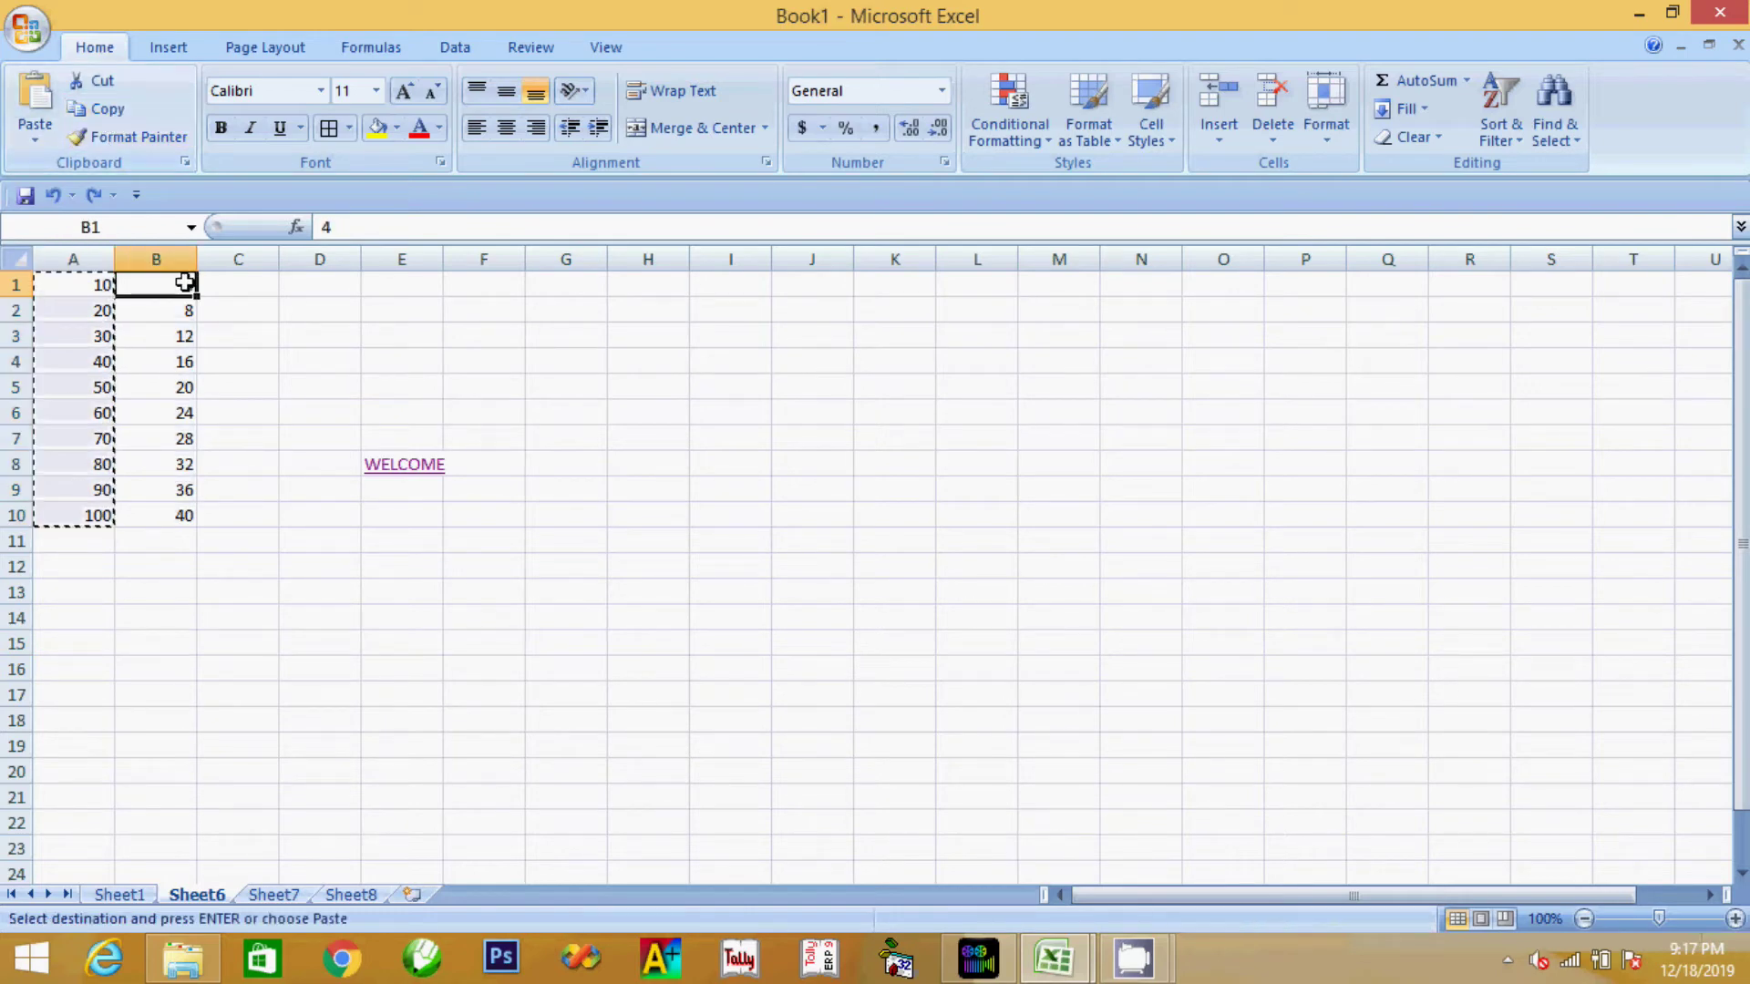
{"action": "left_click", "coordinate": [36, 140]}
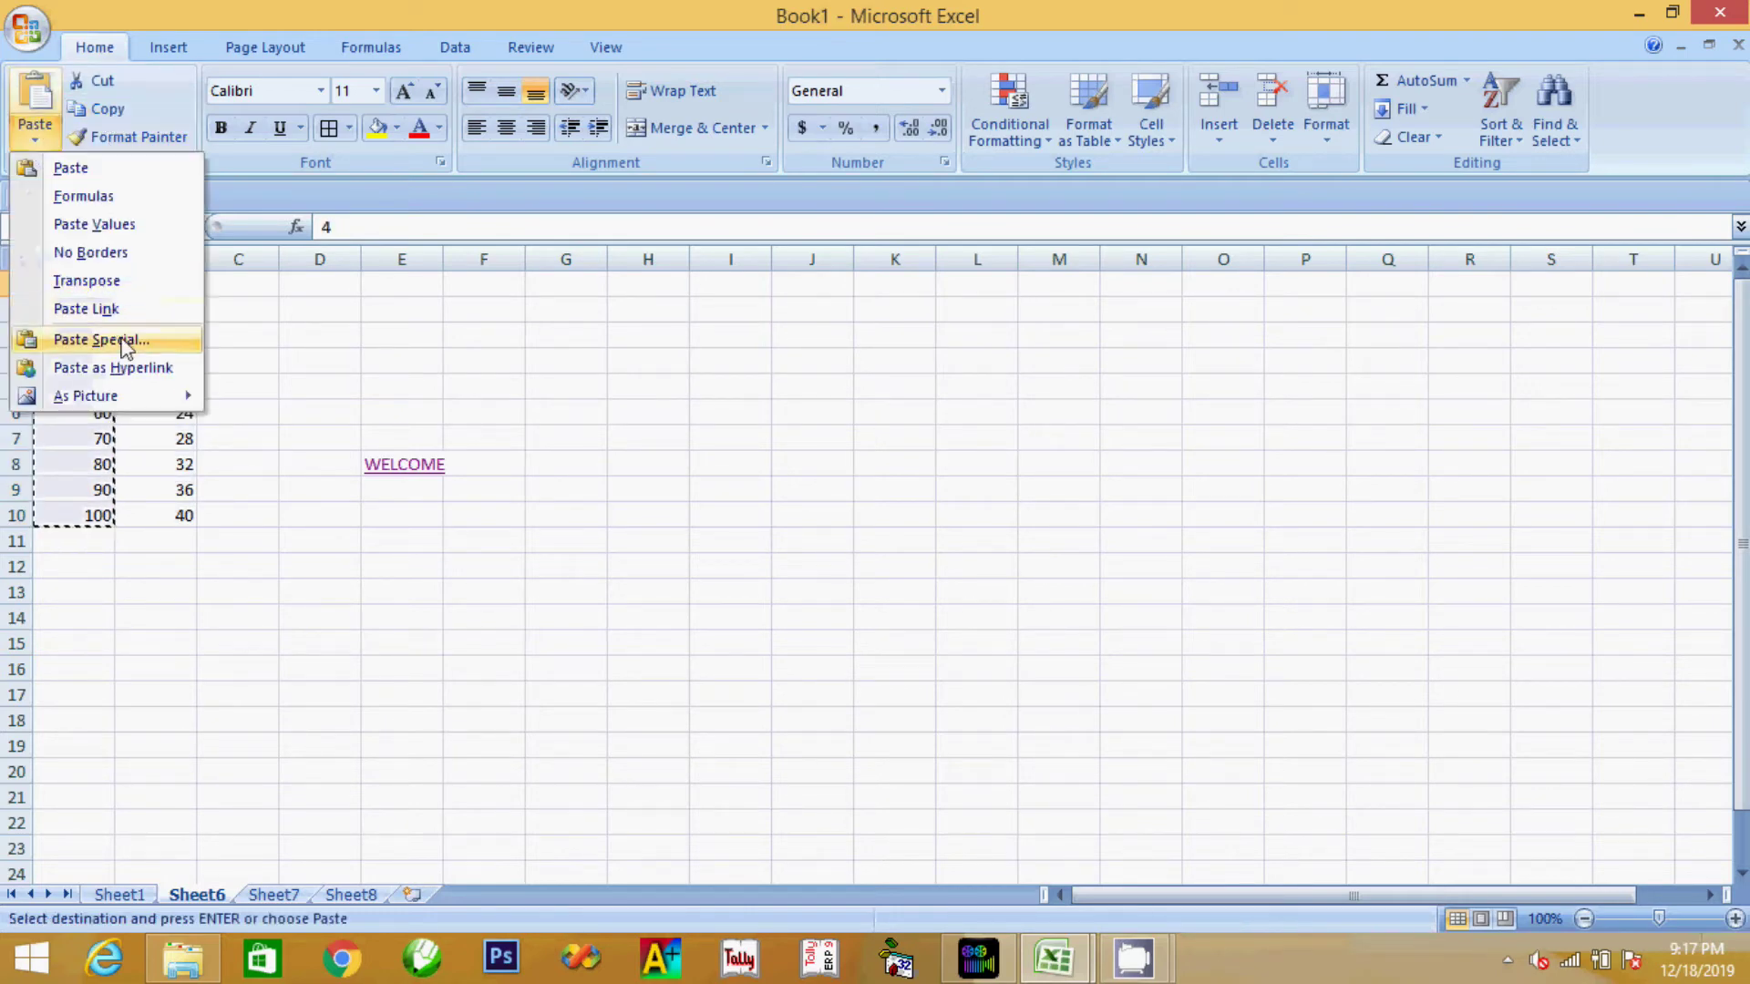
{"action": "left_click", "coordinate": [87, 340]}
{"action": "left_click", "coordinate": [624, 679]}
{"action": "left_click", "coordinate": [886, 762]}
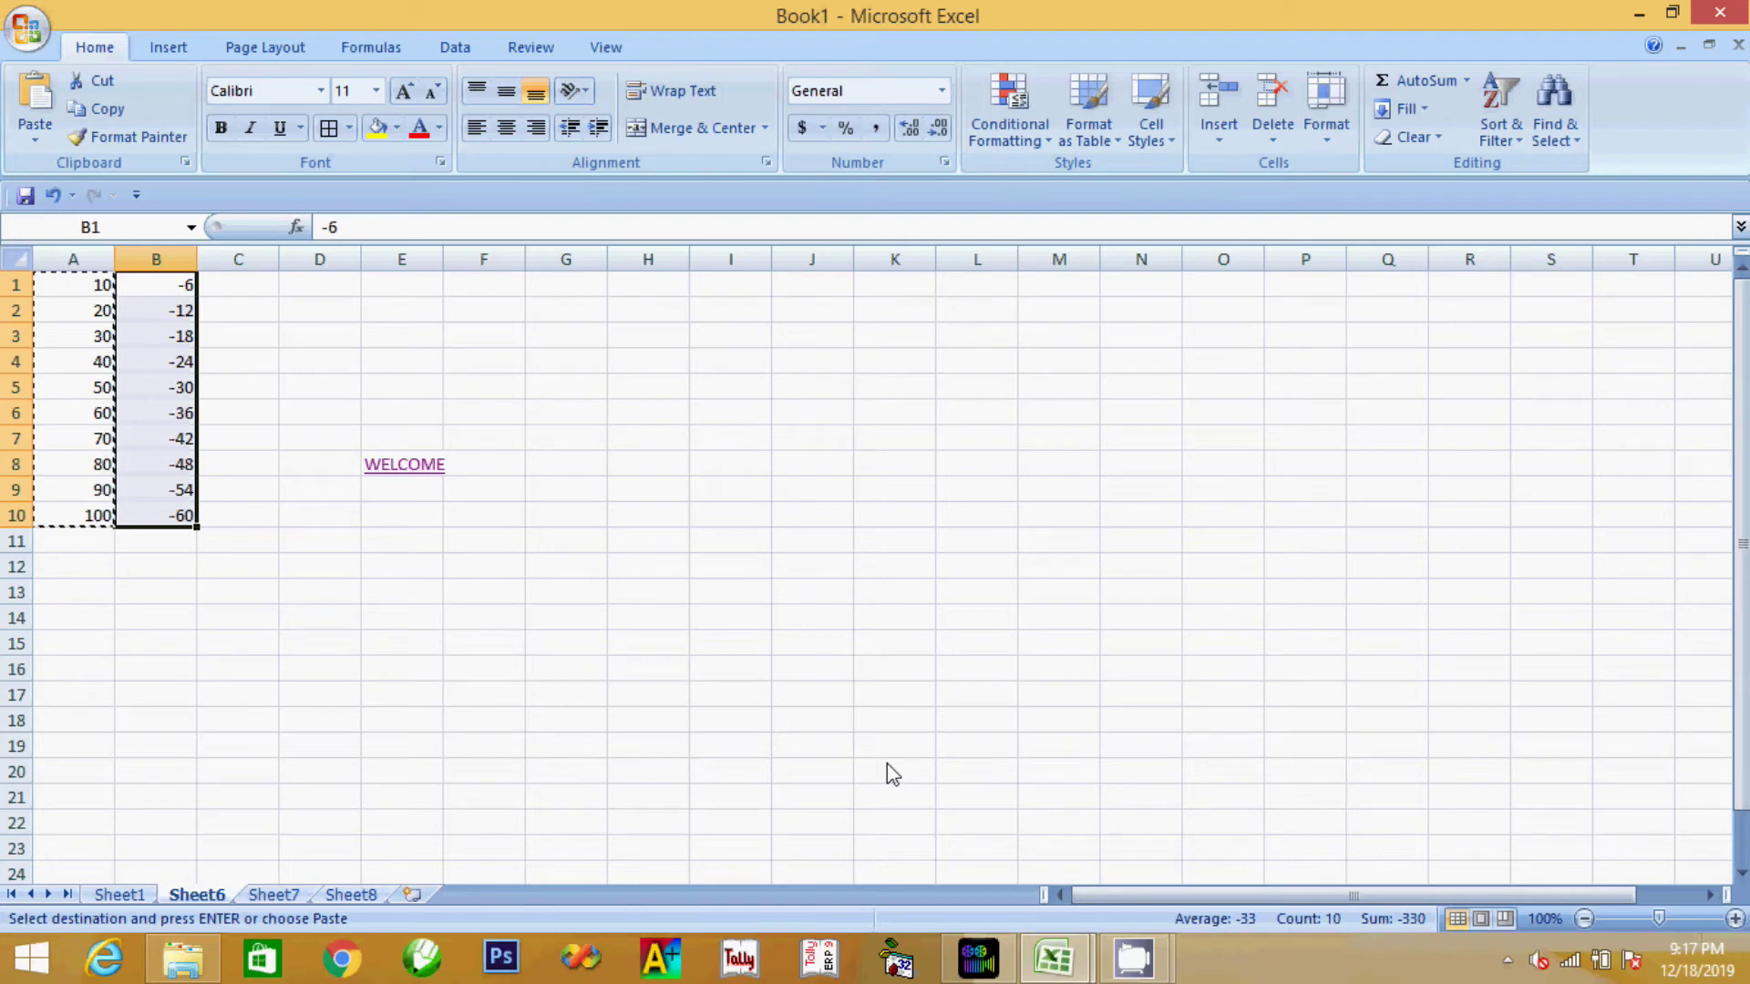
{"action": "left_click", "coordinate": [184, 670]}
{"action": "key", "text": "ctrl+z"}
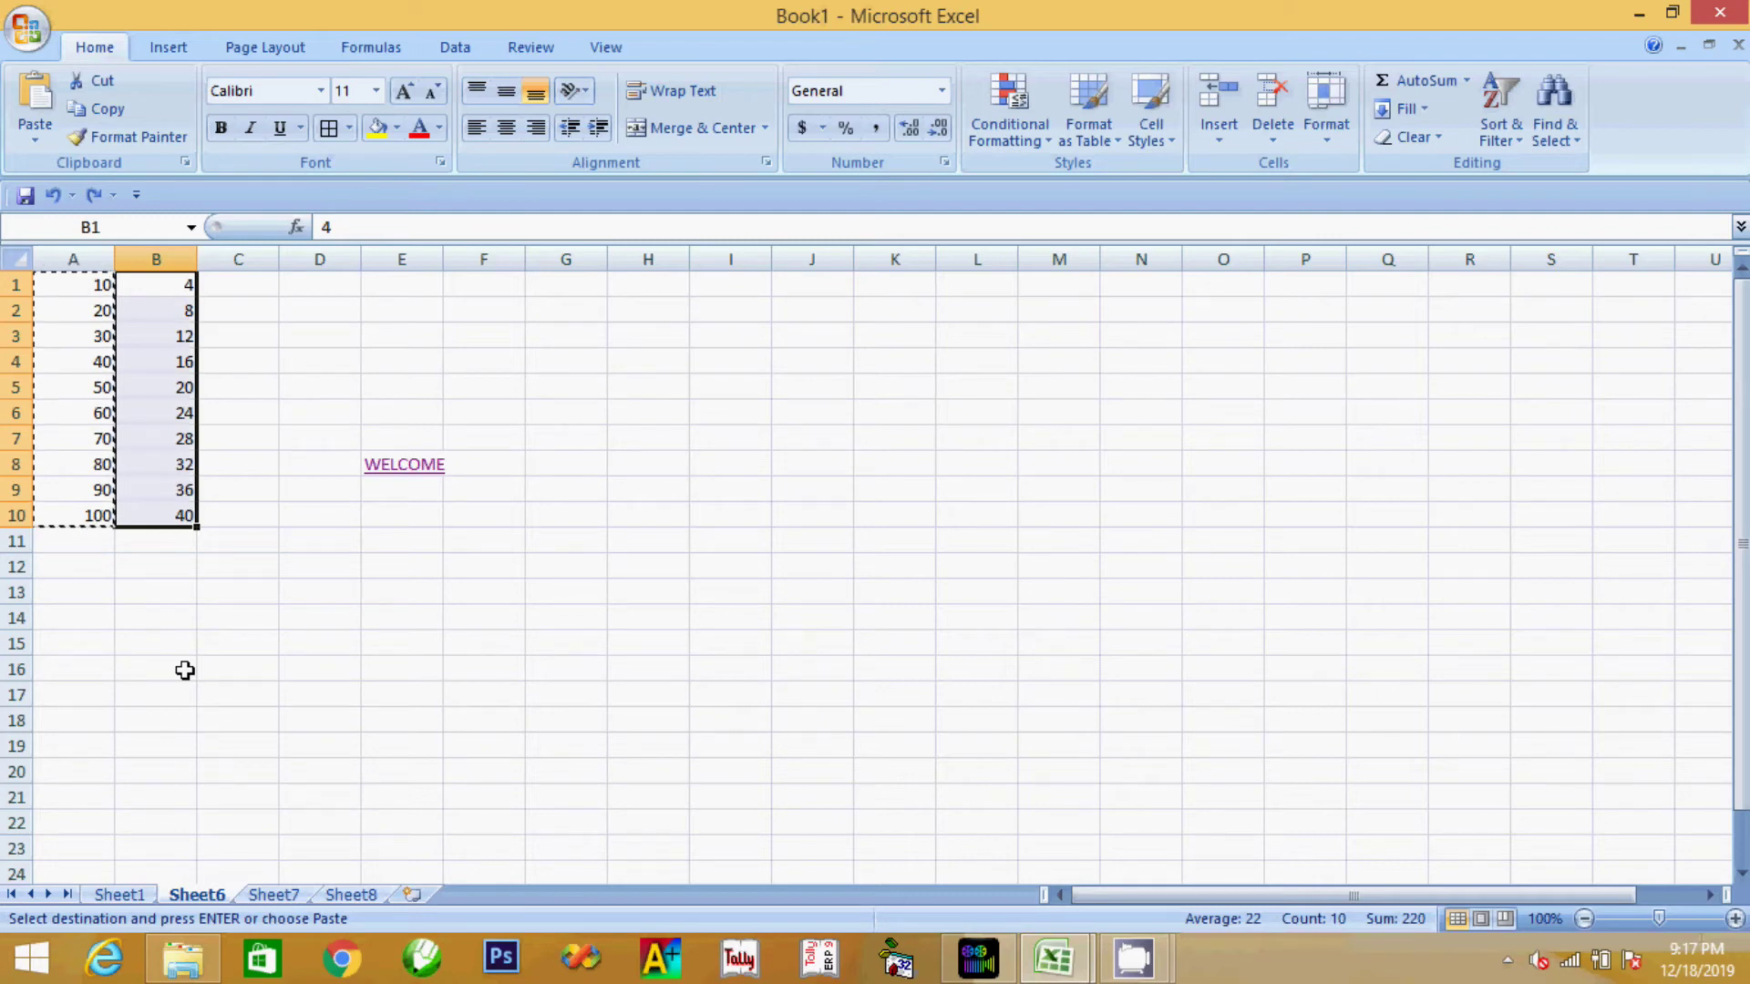
{"action": "key", "text": "Escape"}
Paste B1:B10 onto A1 with Paste Special Subtract, then undo and cancel the copy
{"action": "left_click", "coordinate": [173, 622]}
{"action": "left_click_drag", "start_coordinate": [167, 285], "coordinate": [183, 513]}
{"action": "left_click", "coordinate": [113, 112]}
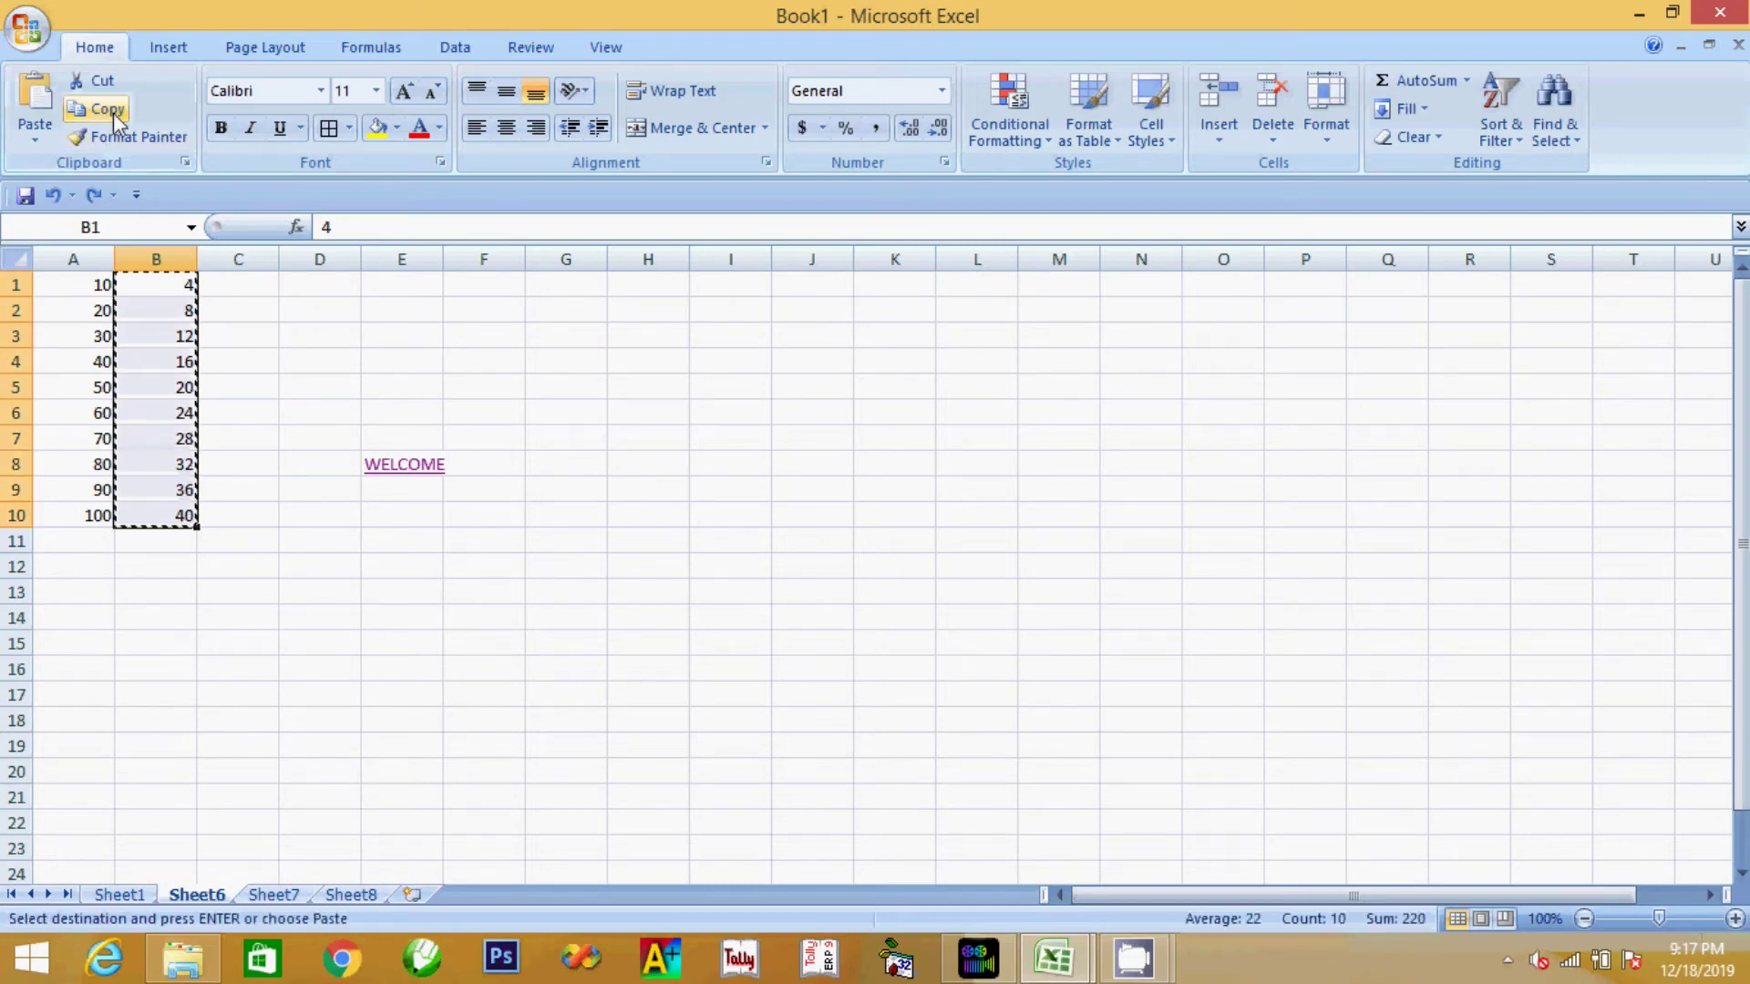
{"action": "left_click", "coordinate": [75, 290]}
{"action": "left_click", "coordinate": [34, 137]}
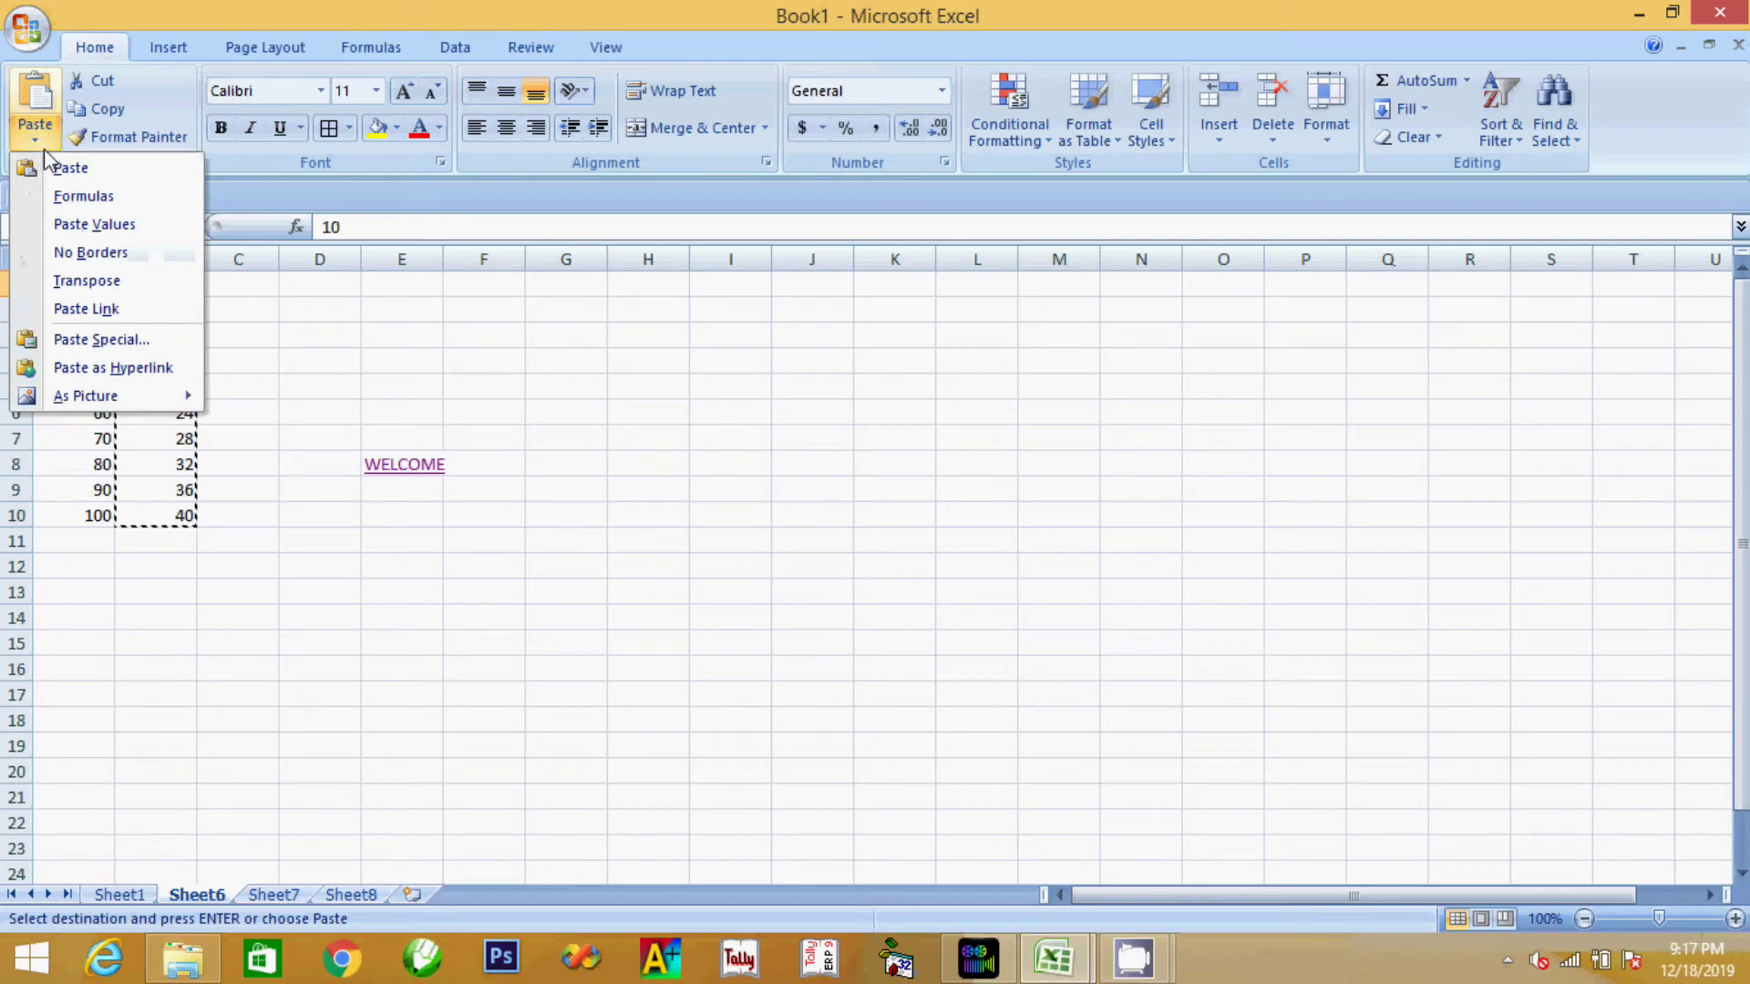
{"action": "left_click", "coordinate": [109, 342]}
{"action": "left_click", "coordinate": [602, 674]}
{"action": "left_click", "coordinate": [866, 761]}
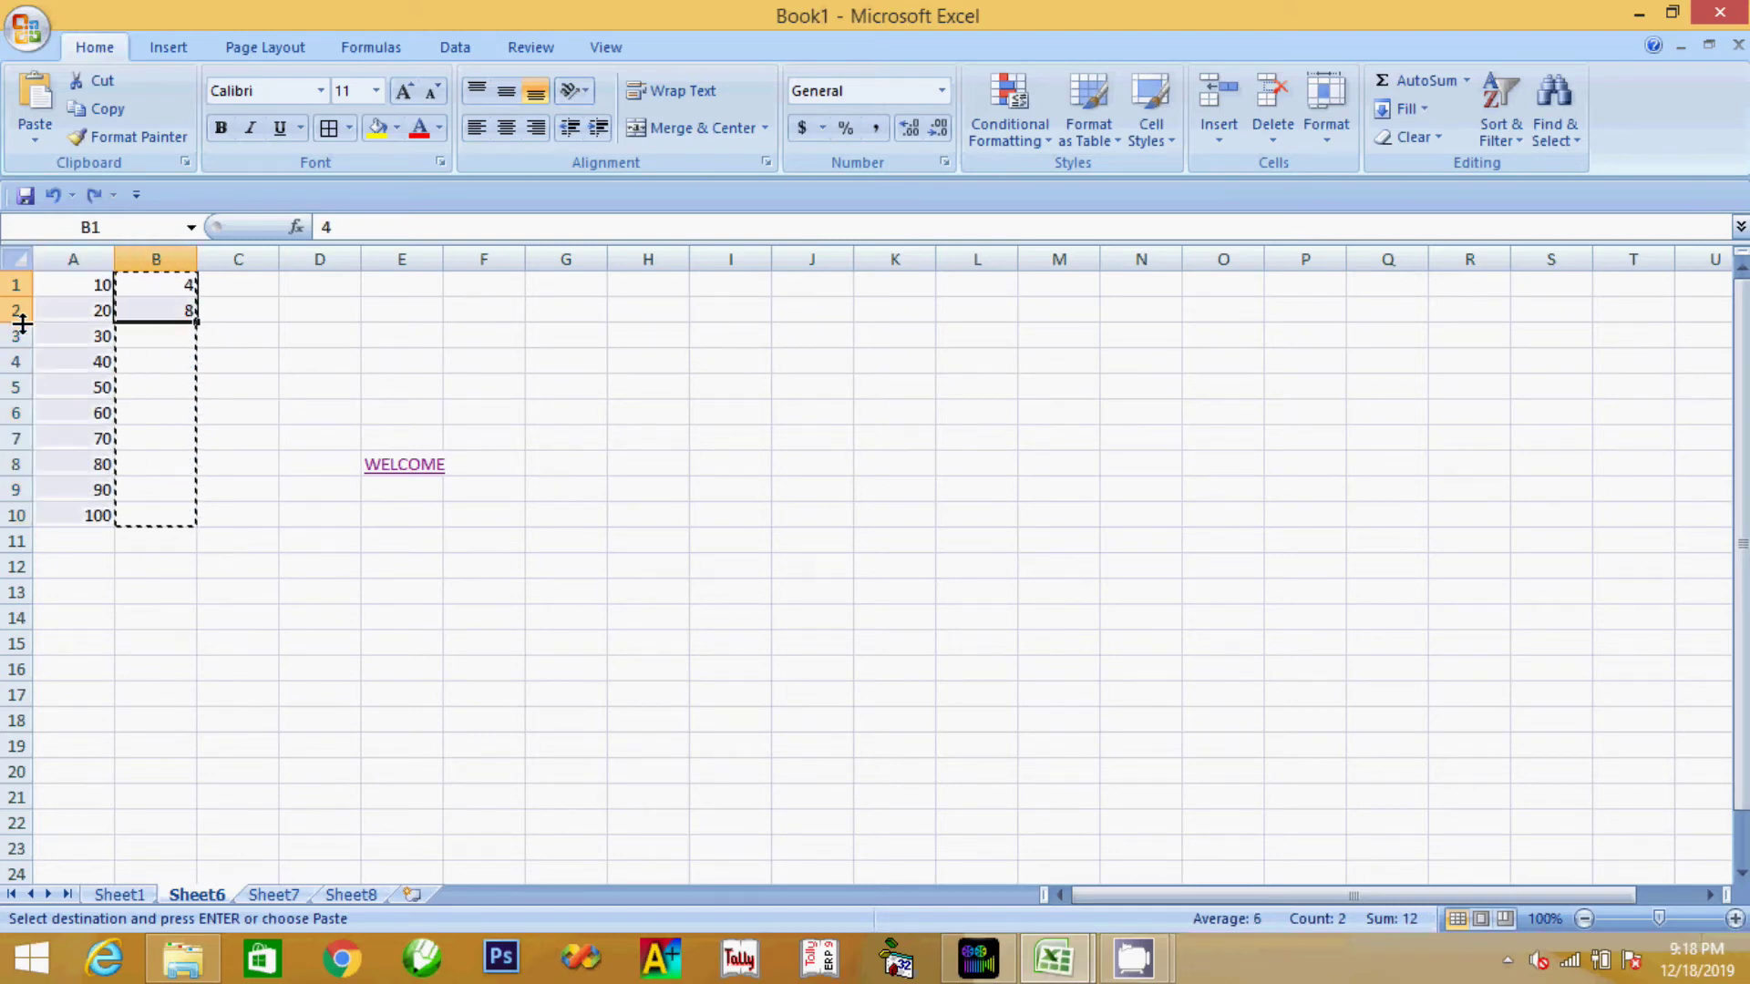
{"action": "key", "text": "ctrl+z"}
{"action": "key", "text": "ctrl+z"}
{"action": "key", "text": "Escape"}
Re-enter 4 and 8 in B1:B2, extend the series to 40, and copy B1:B10
{"action": "left_click", "coordinate": [190, 618]}
{"action": "left_click", "coordinate": [169, 278]}
{"action": "type", "text": "4"}
{"action": "key", "text": "Return"}
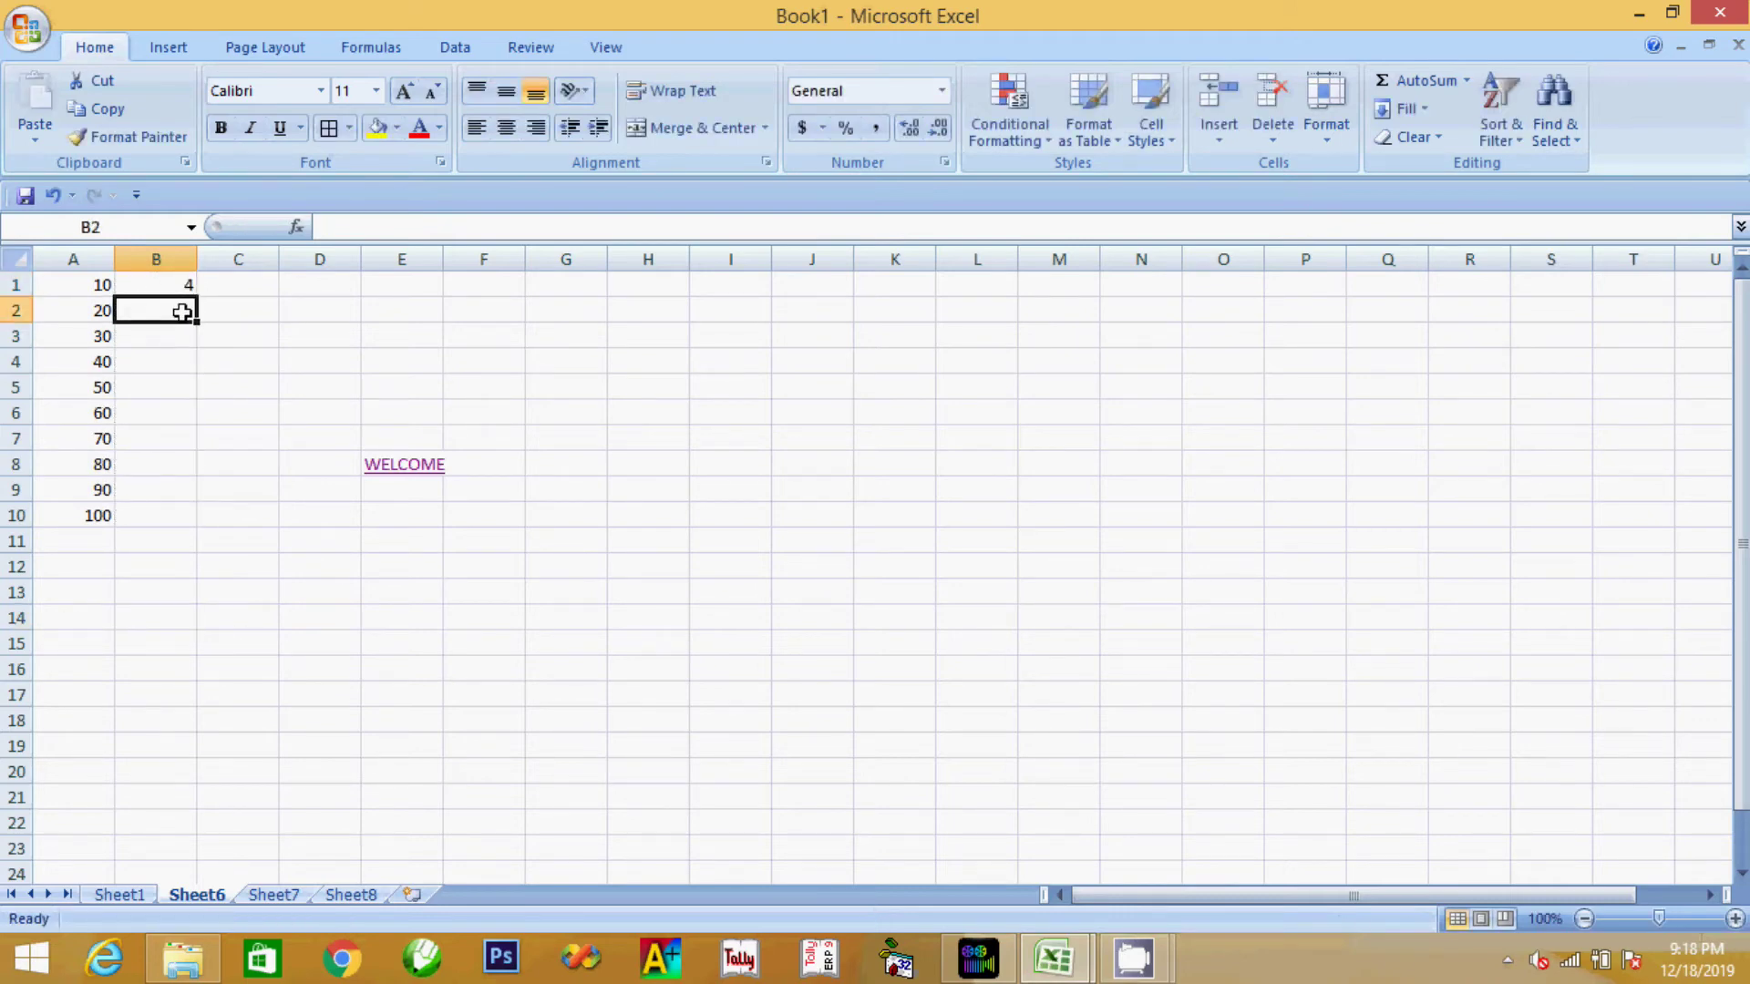
{"action": "type", "text": "8"}
{"action": "key", "text": "Return"}
{"action": "left_click_drag", "start_coordinate": [174, 285], "coordinate": [194, 528]}
{"action": "left_click", "coordinate": [182, 609]}
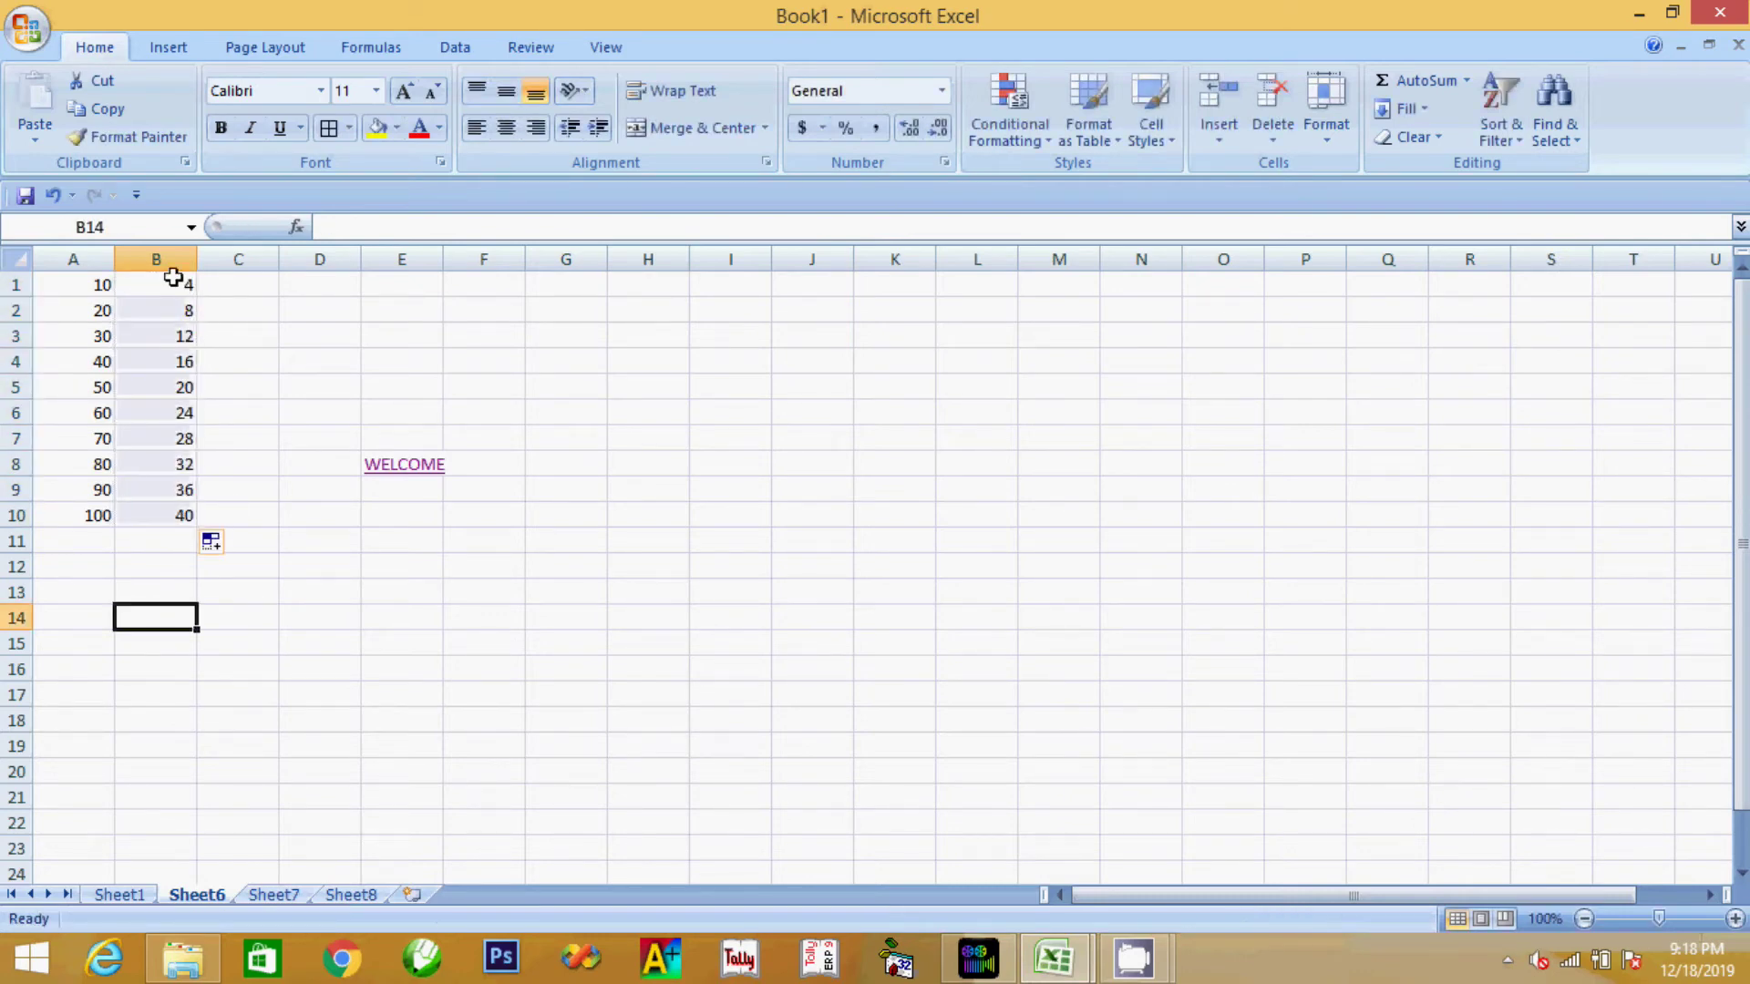
{"action": "left_click_drag", "start_coordinate": [173, 278], "coordinate": [173, 506]}
{"action": "left_click", "coordinate": [86, 108]}
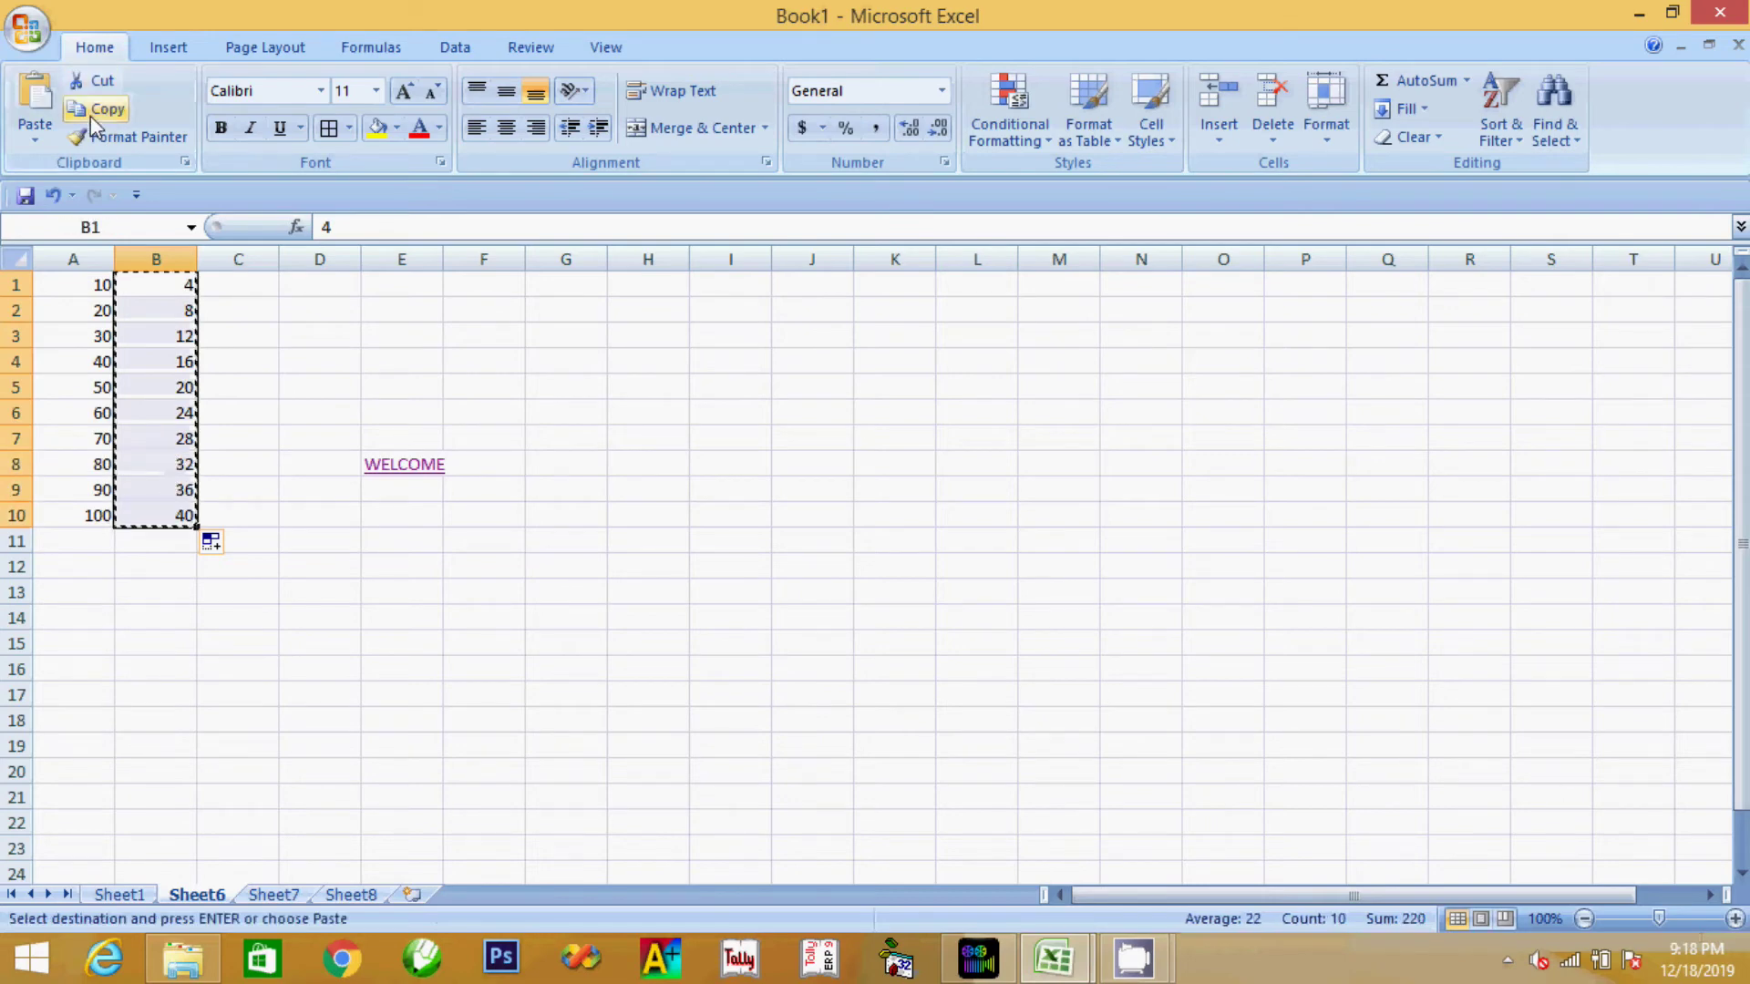
{"action": "left_click", "coordinate": [34, 139]}
{"action": "left_click", "coordinate": [264, 336]}
{"action": "left_click", "coordinate": [88, 286]}
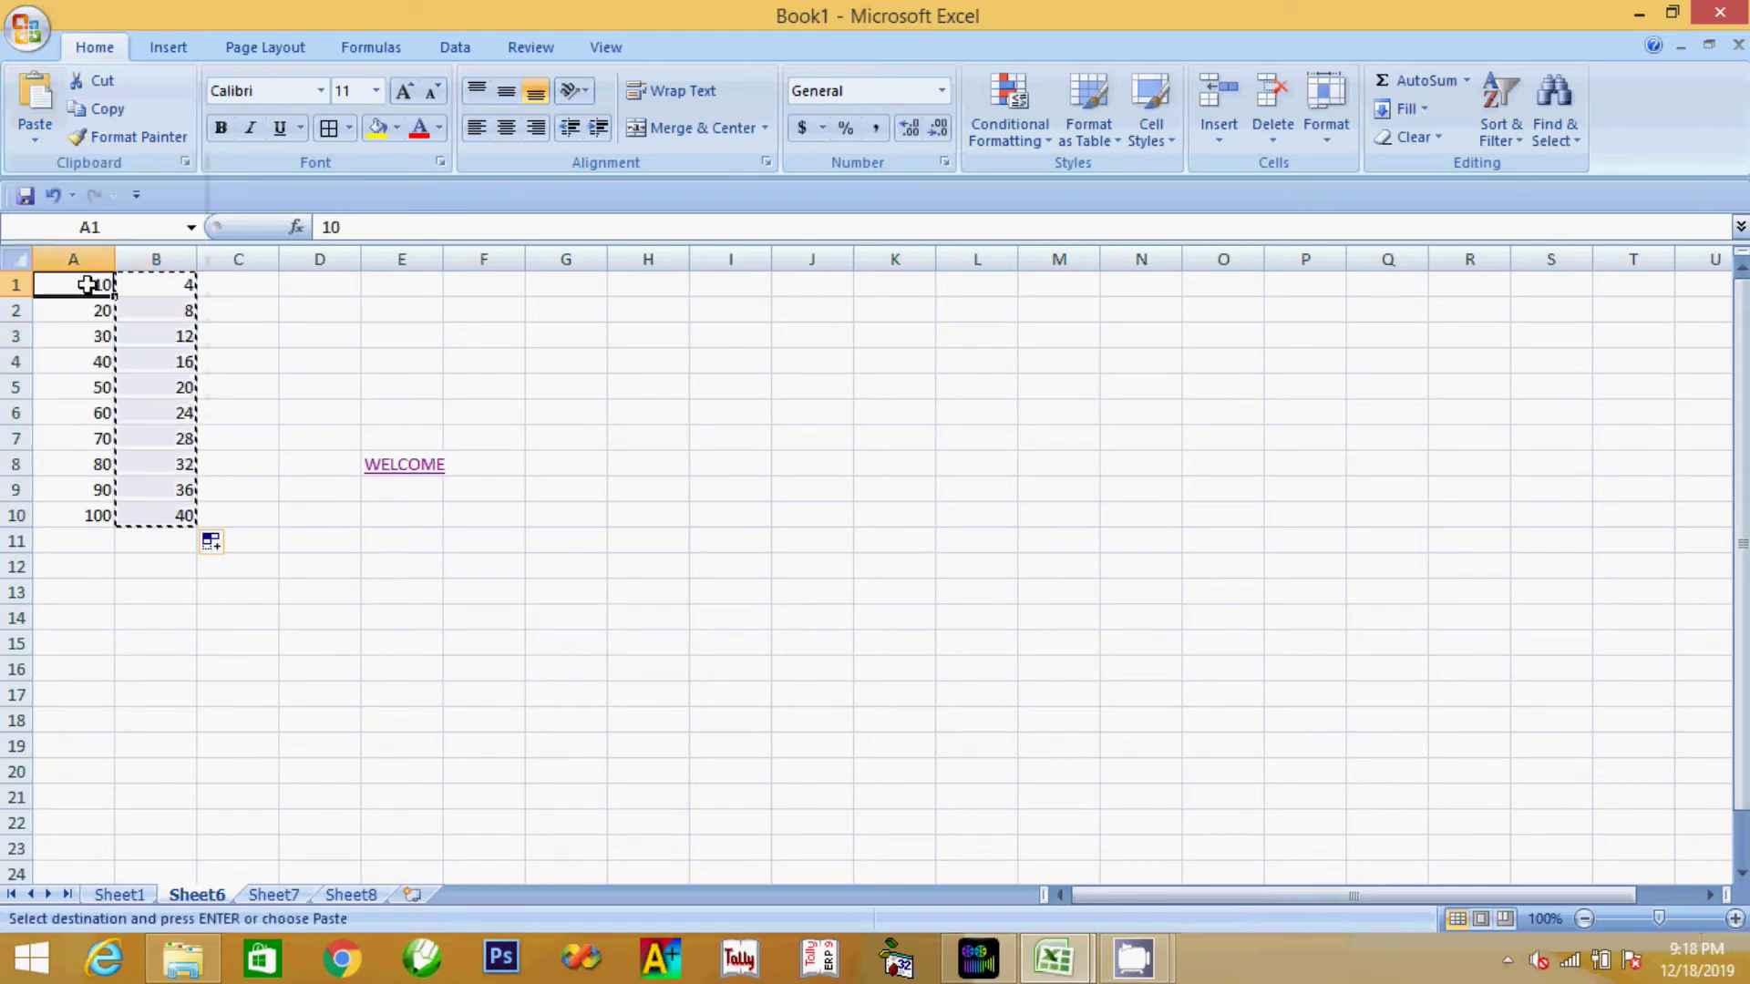
{"action": "left_click", "coordinate": [47, 137]}
{"action": "left_click", "coordinate": [100, 336]}
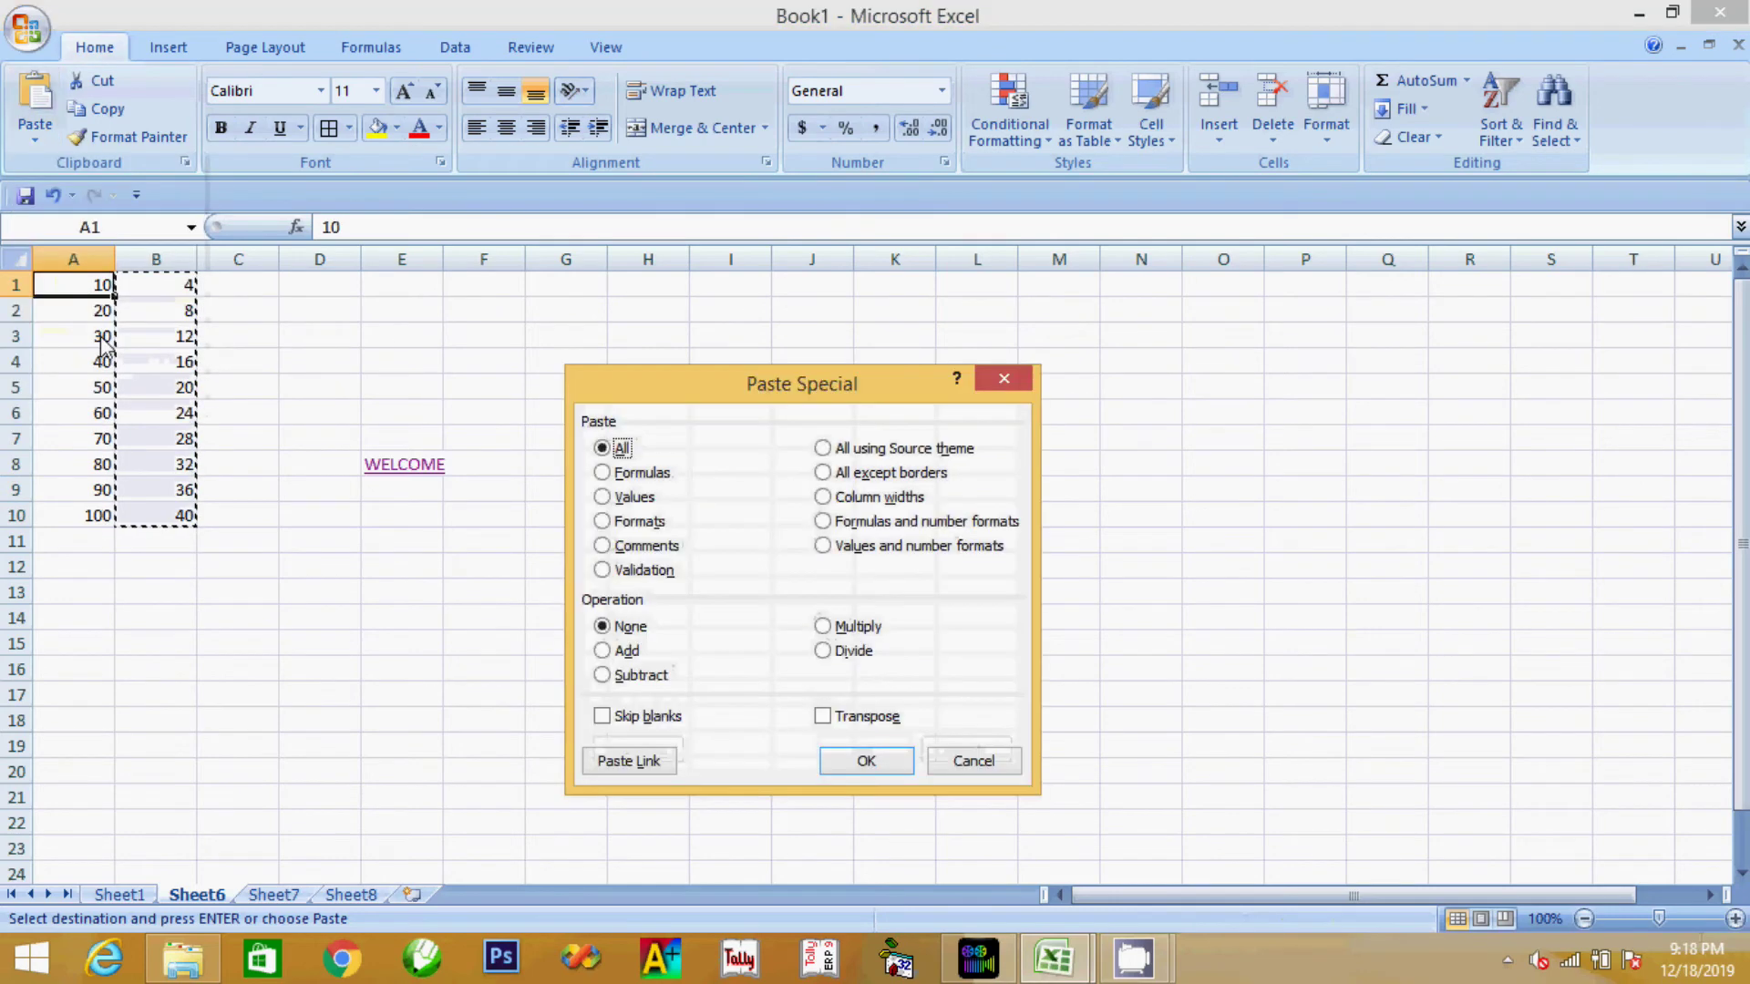
{"action": "left_click", "coordinate": [825, 628]}
{"action": "left_click", "coordinate": [864, 759]}
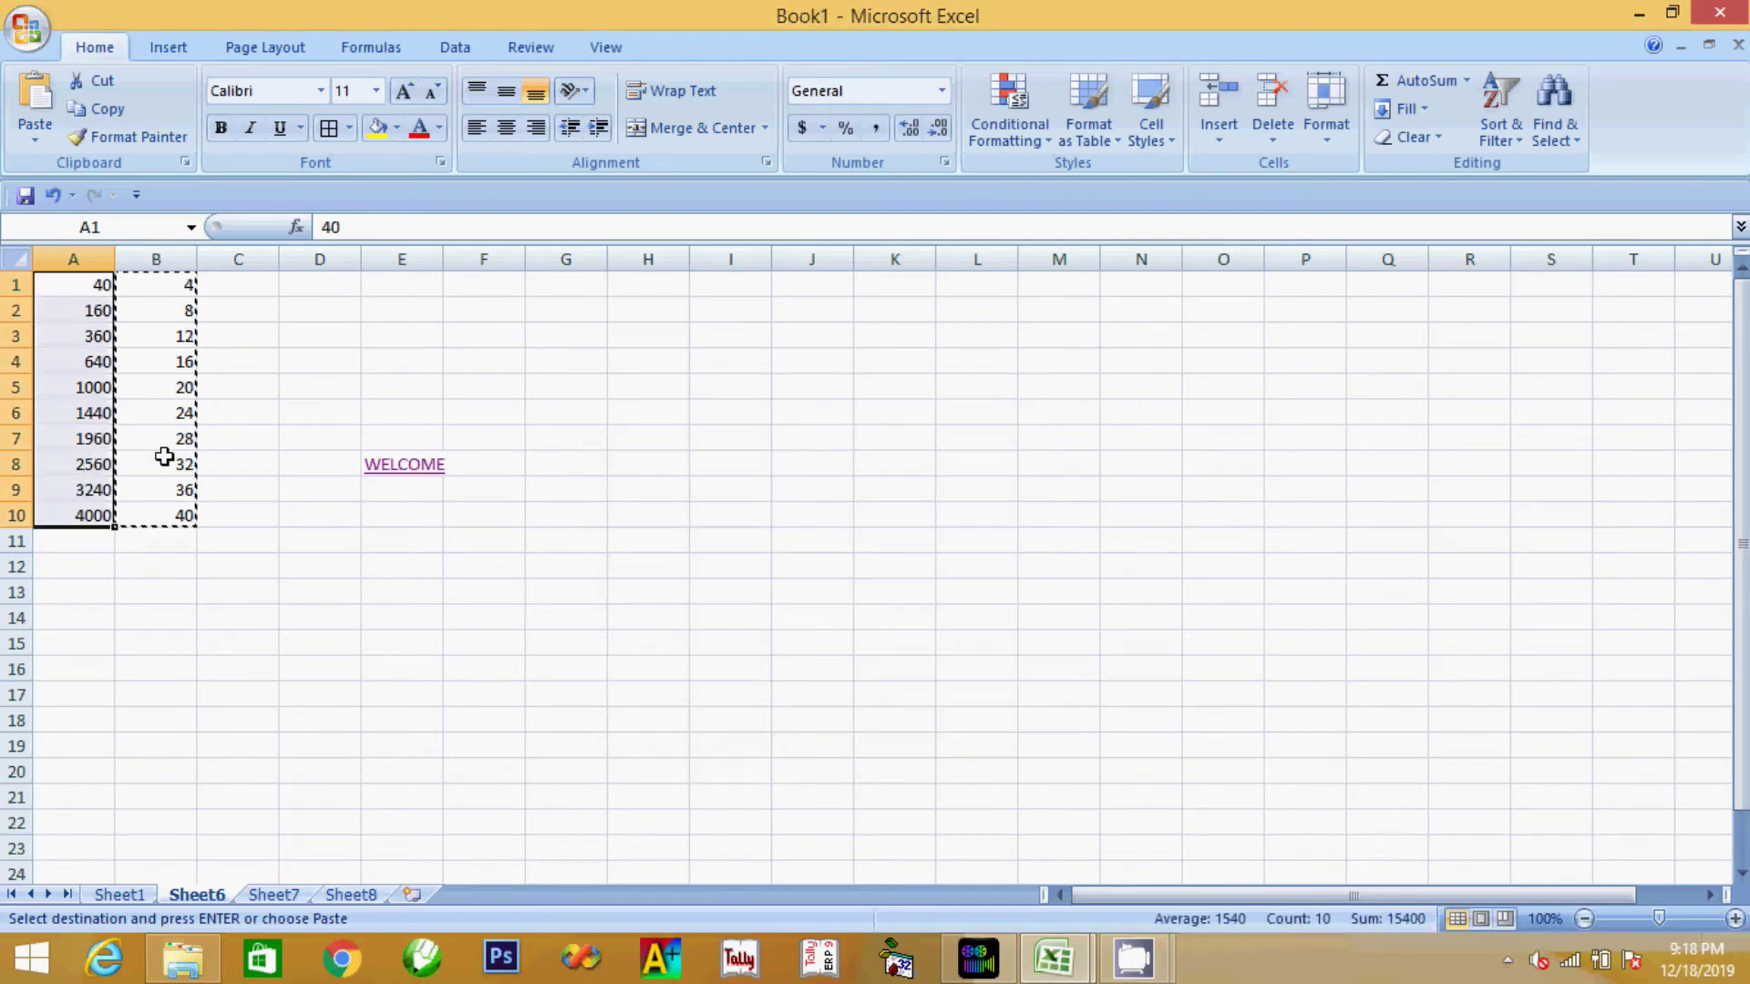
{"action": "key", "text": "ctrl+z"}
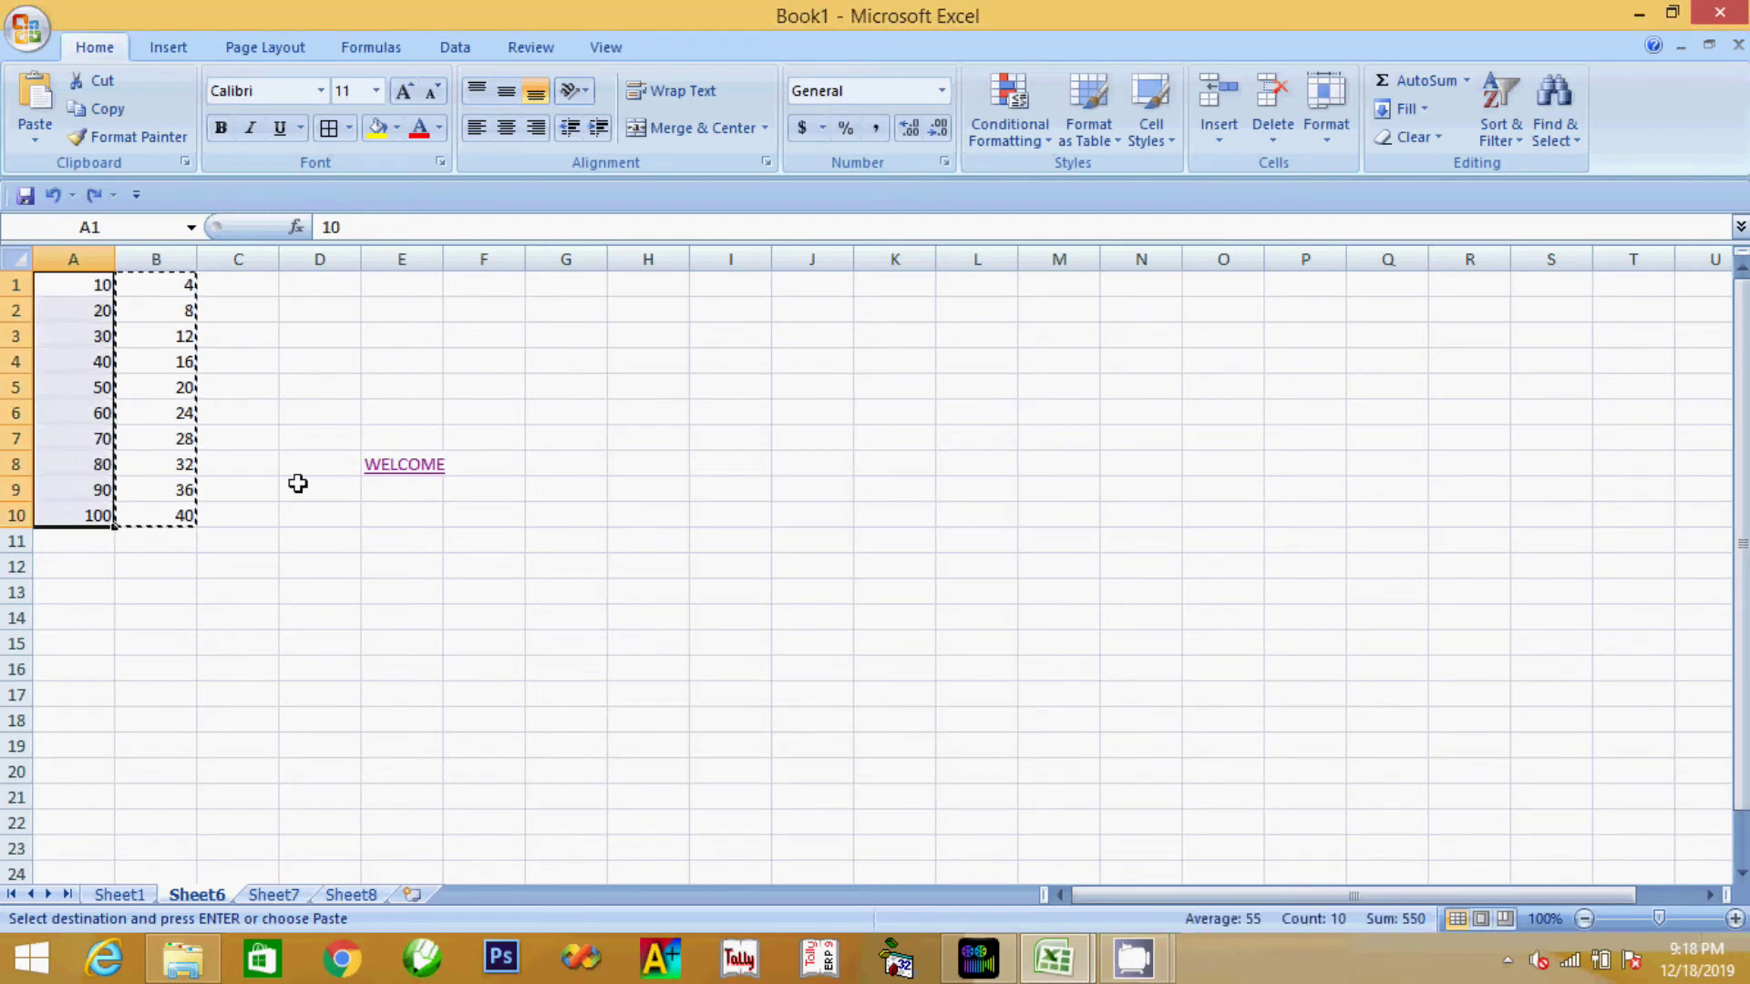
{"action": "left_click", "coordinate": [139, 597]}
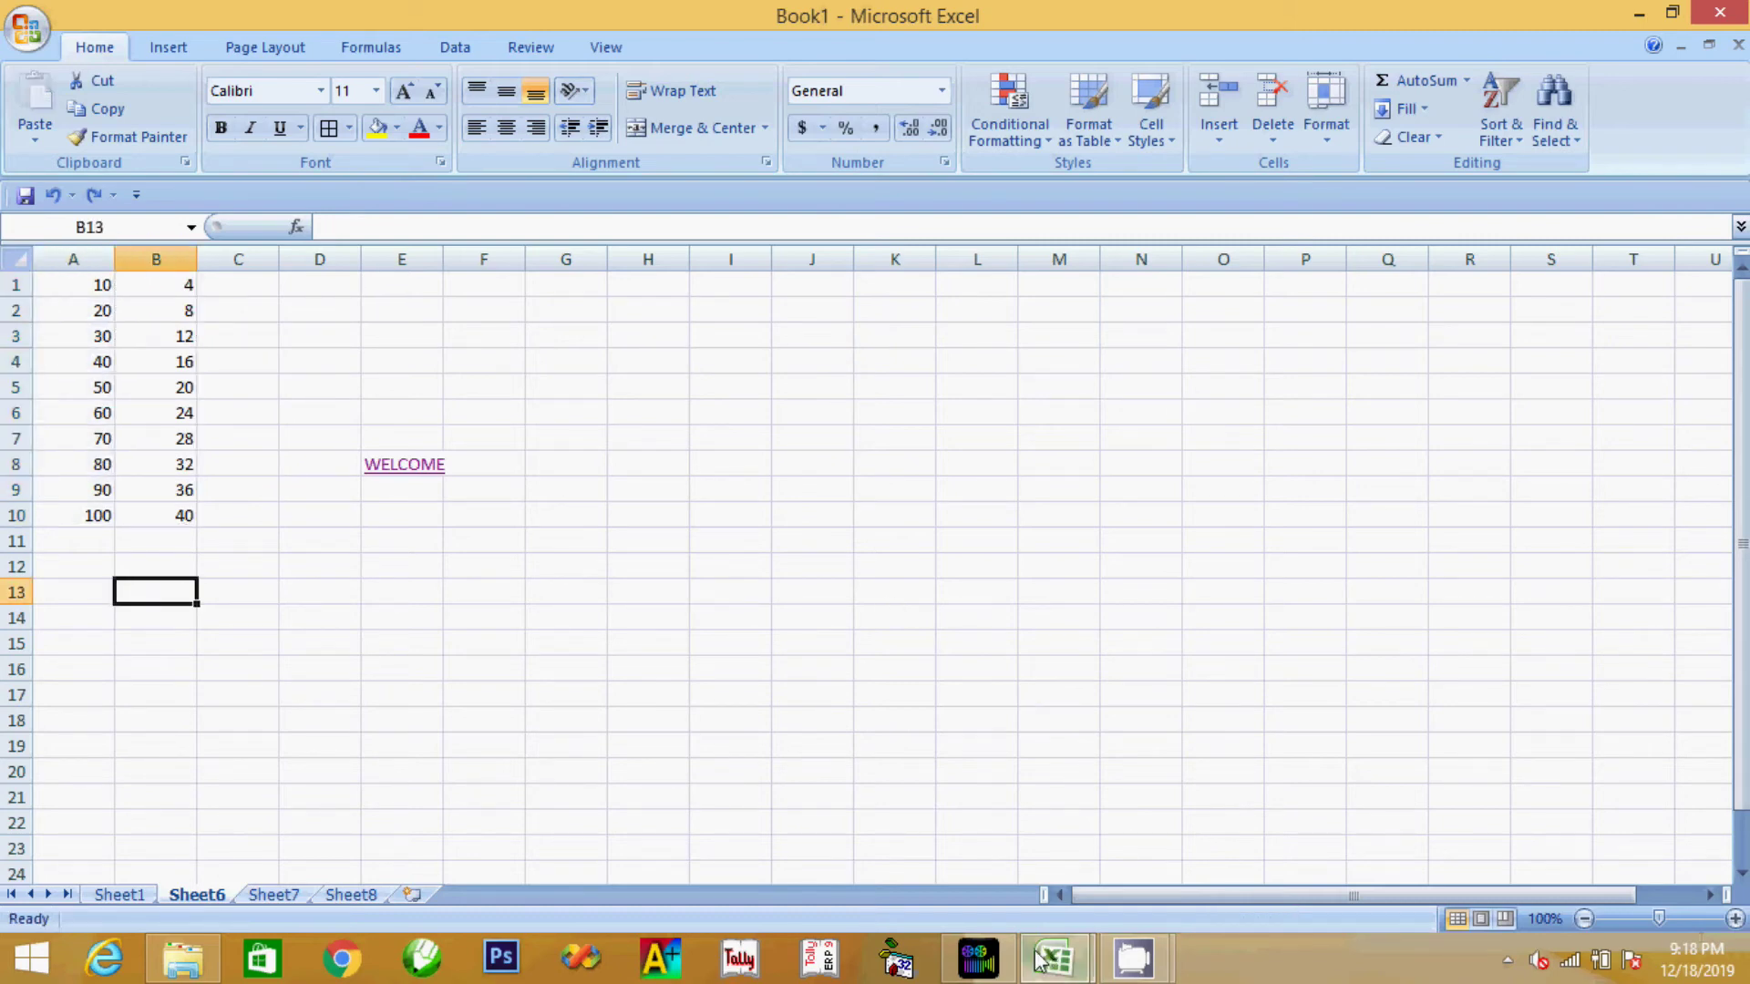
In Book2, check the JAN–APR sheets, then enter =SUM(B2:B9) in JAN's B11
{"action": "mouse_move", "coordinate": [1053, 959]}
{"action": "left_click", "coordinate": [1145, 831]}
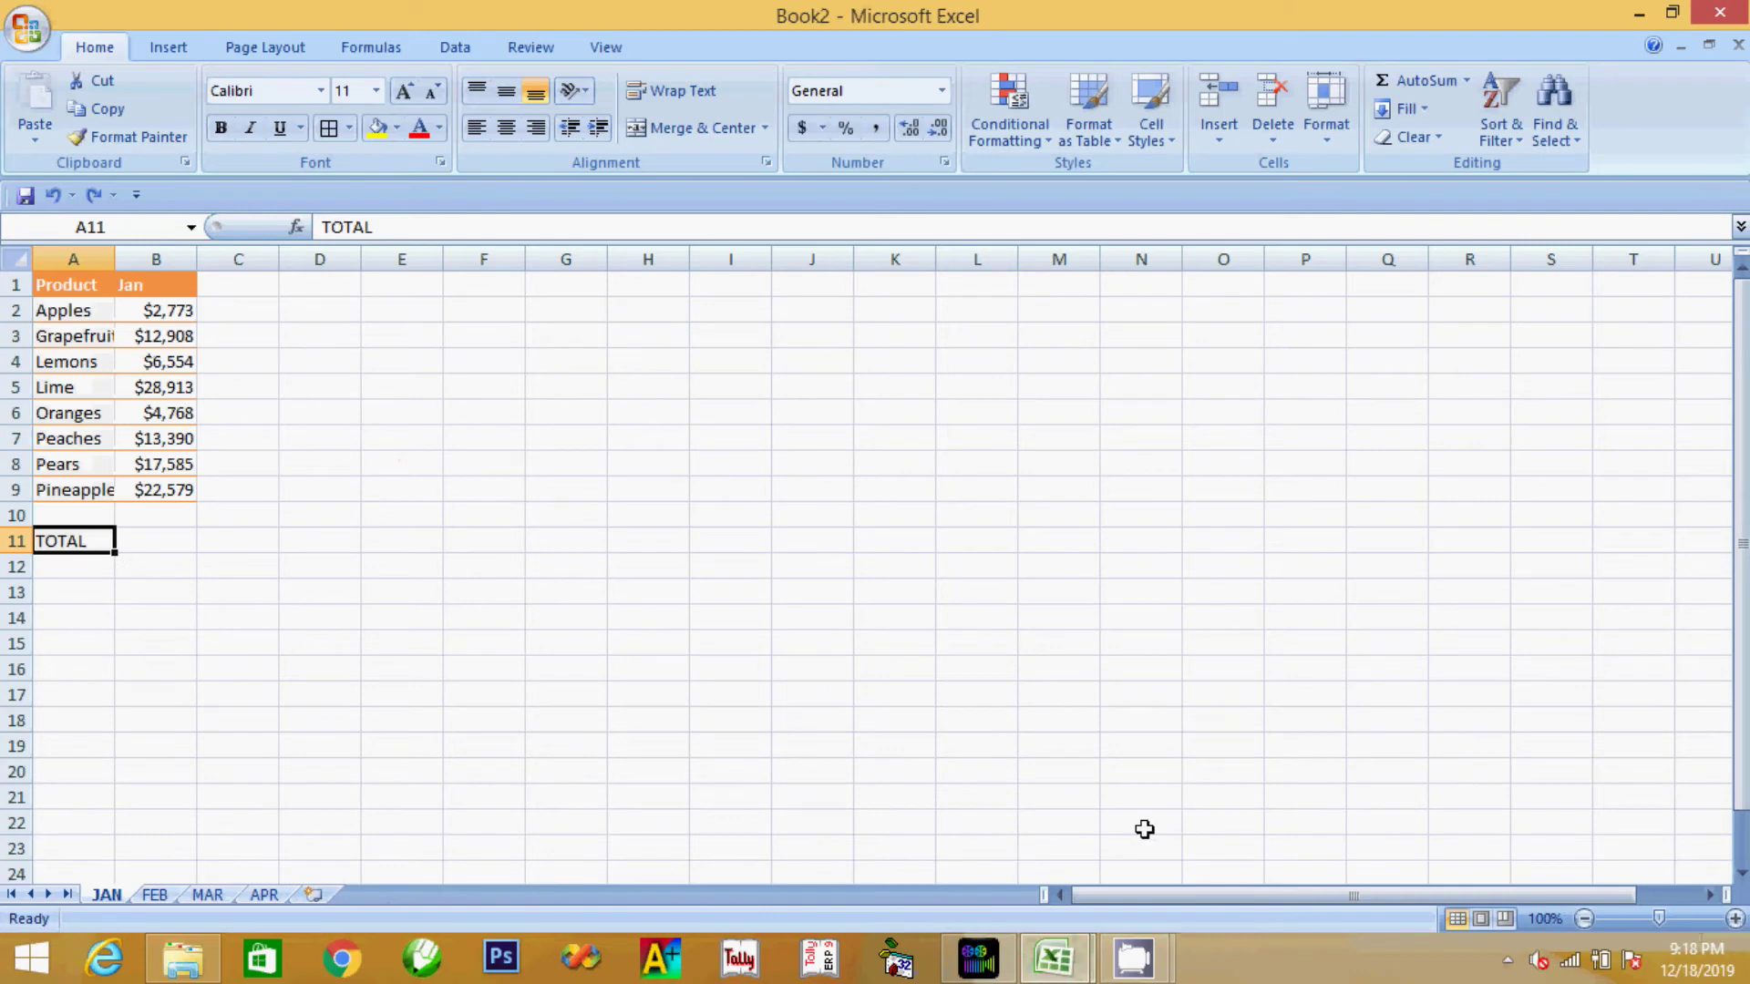
{"action": "left_click", "coordinate": [157, 894]}
{"action": "left_click", "coordinate": [206, 893]}
{"action": "left_click", "coordinate": [272, 897]}
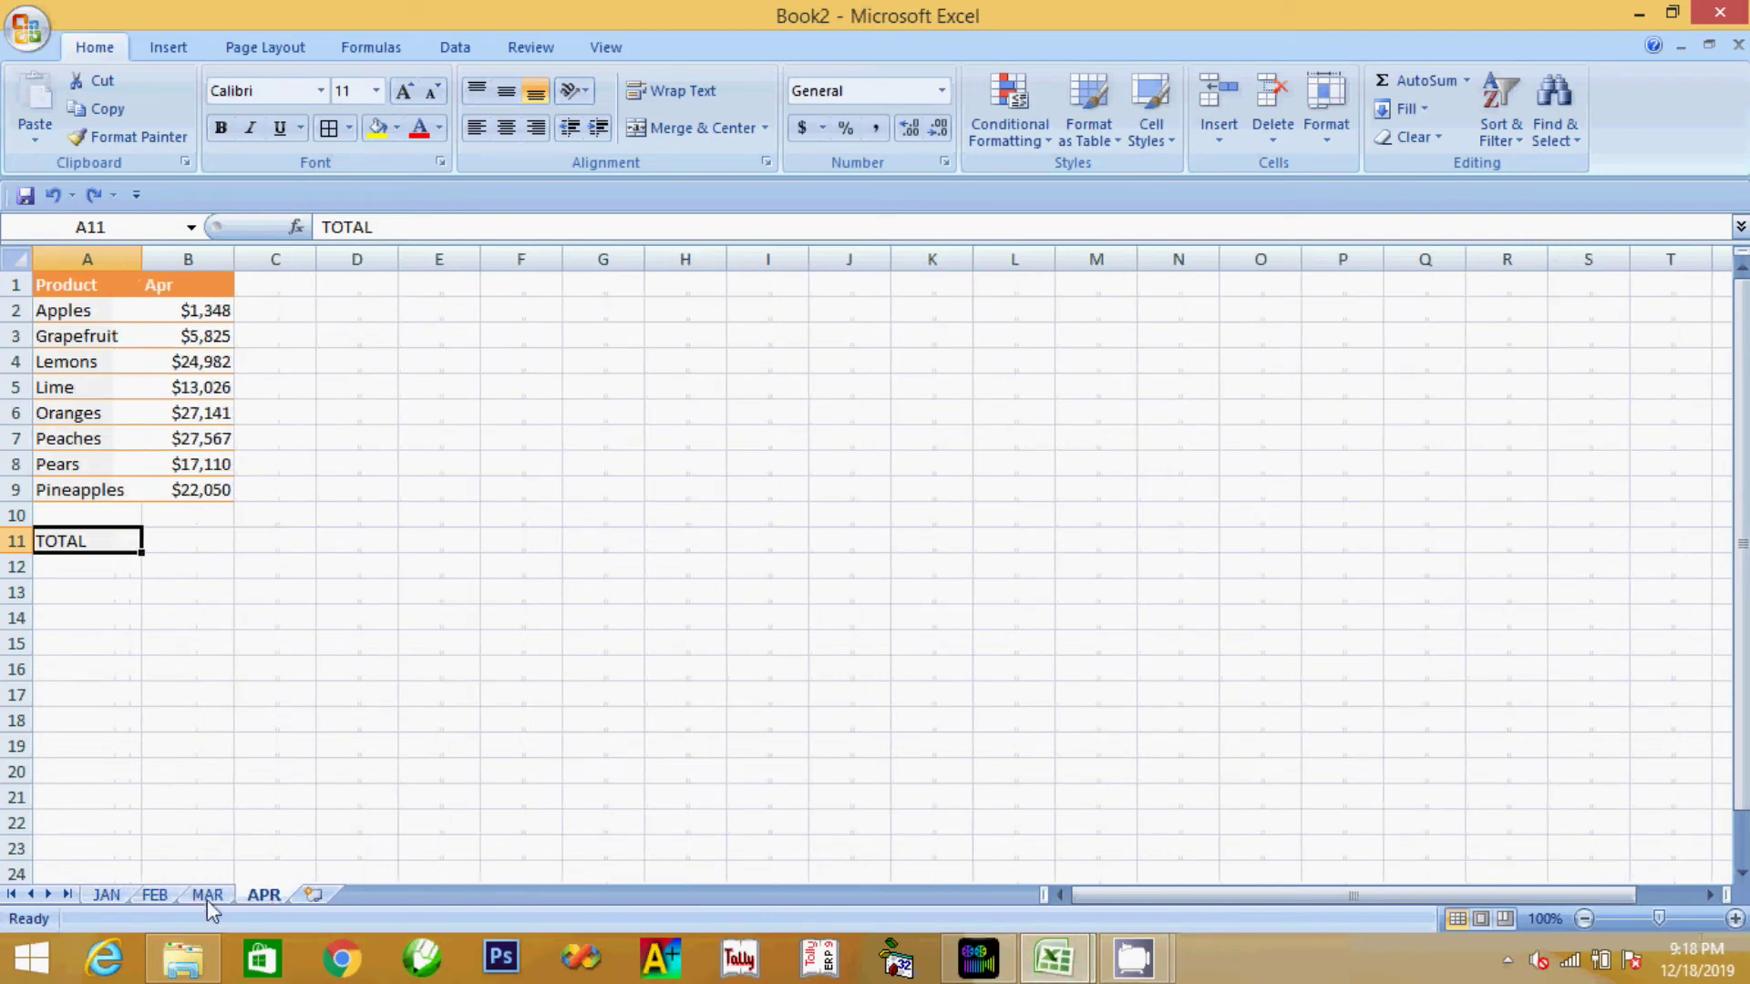
{"action": "left_click", "coordinate": [101, 895]}
{"action": "left_click", "coordinate": [140, 536]}
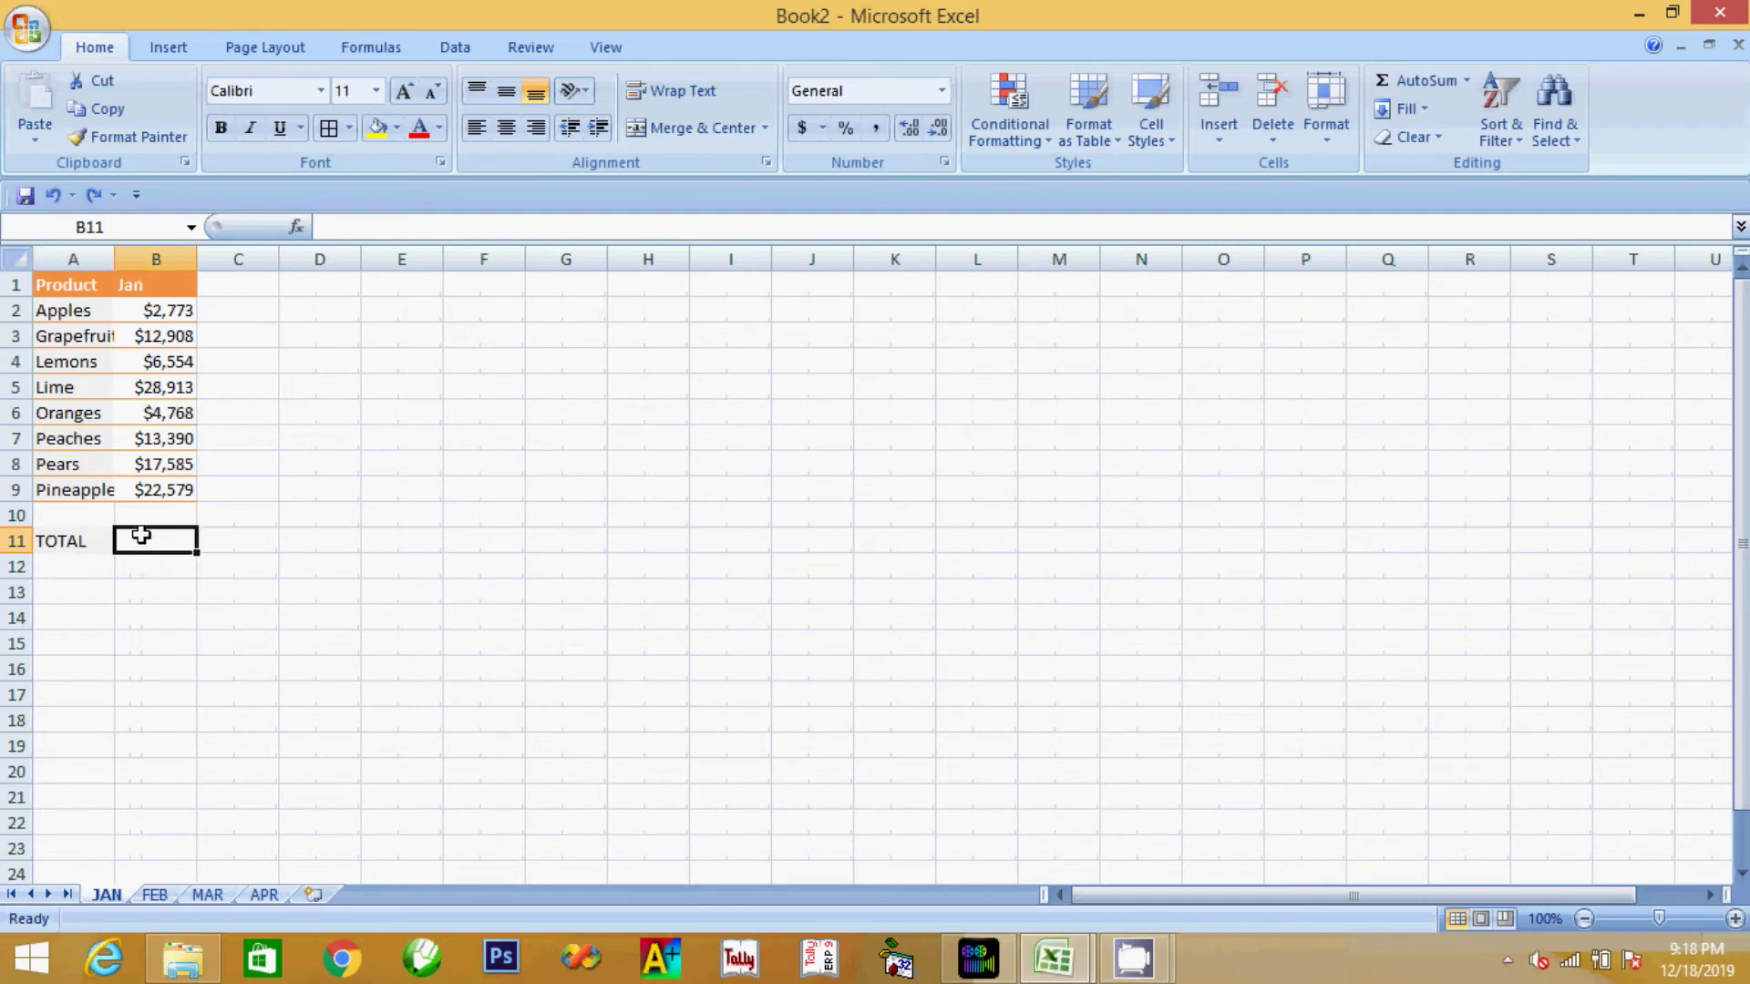
{"action": "type", "text": "=SUM"}
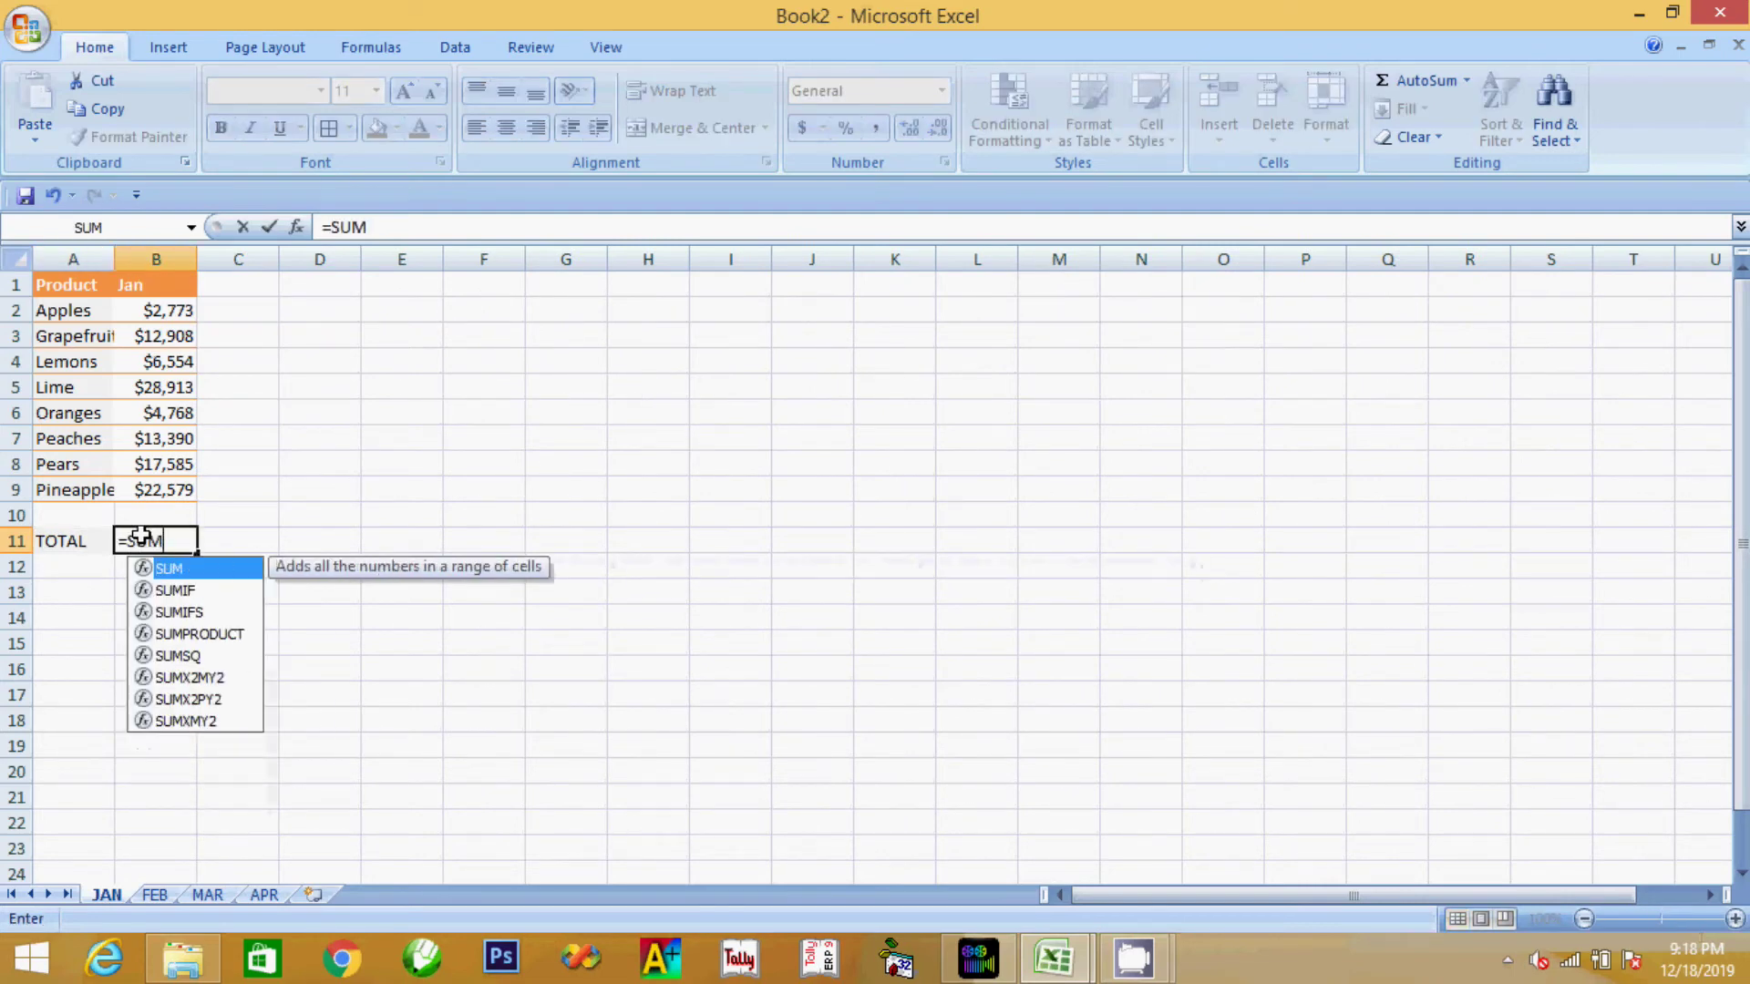
{"action": "type", "text": "("}
{"action": "left_click_drag", "start_coordinate": [156, 312], "coordinate": [169, 483]}
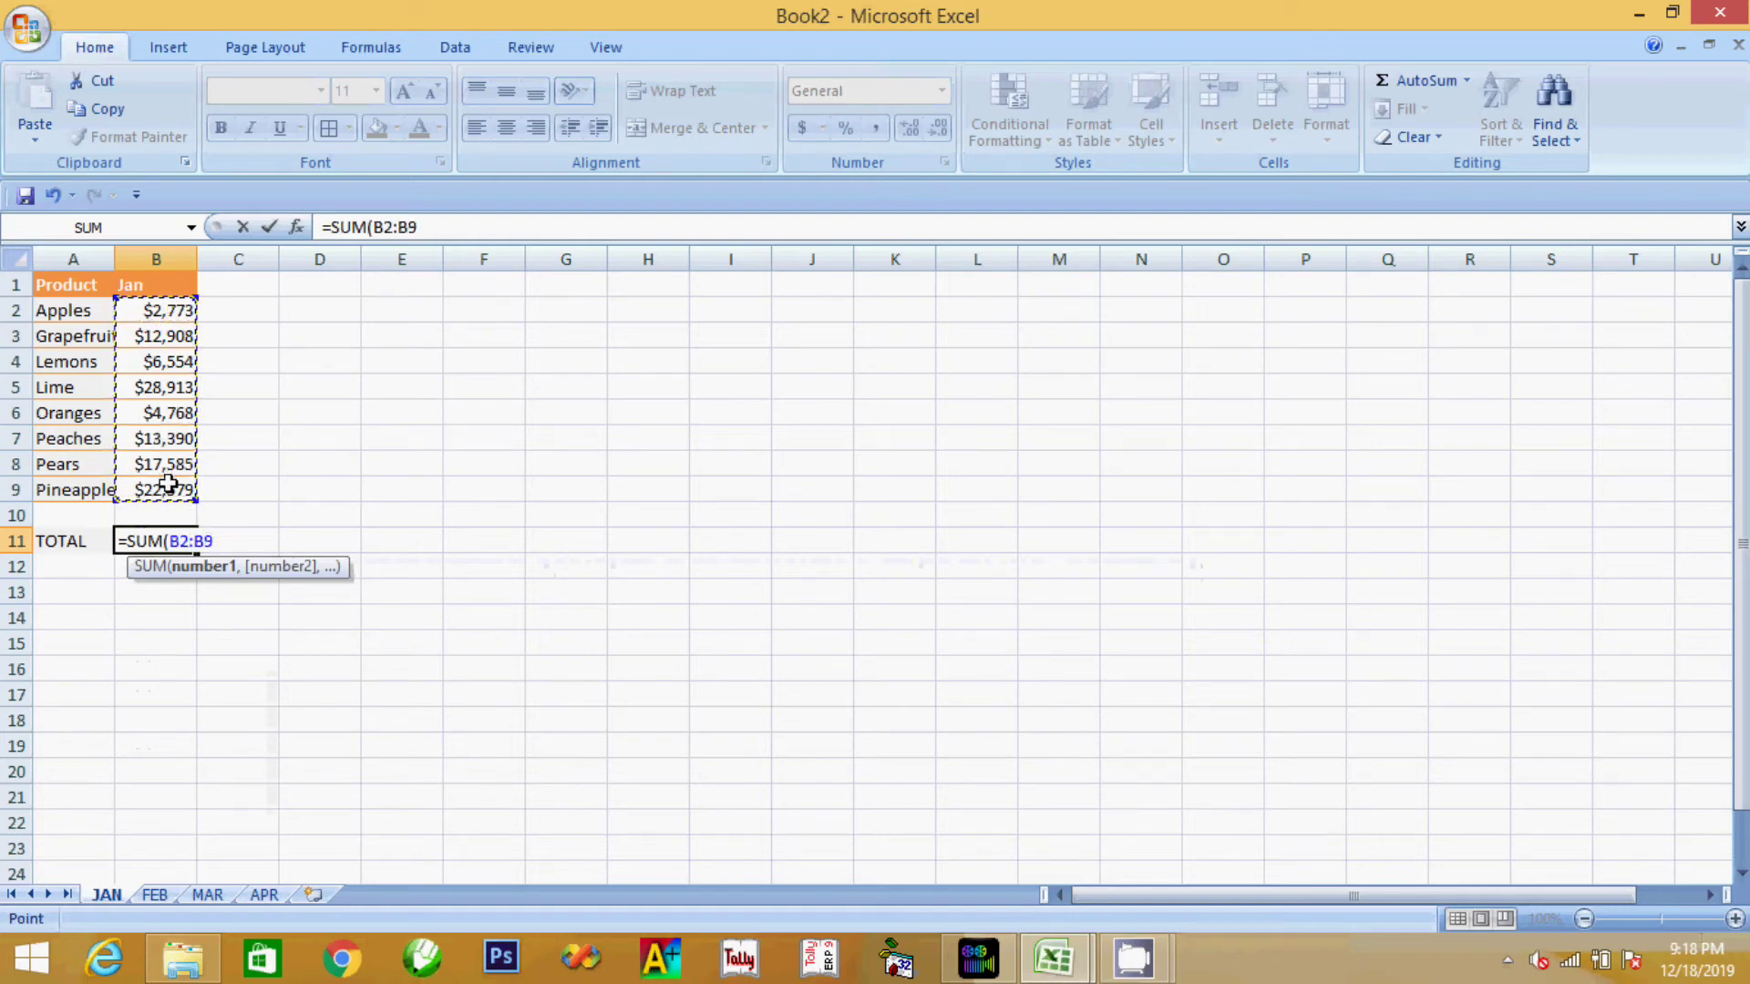
{"action": "type", "text": ")"}
{"action": "key", "text": "Return"}
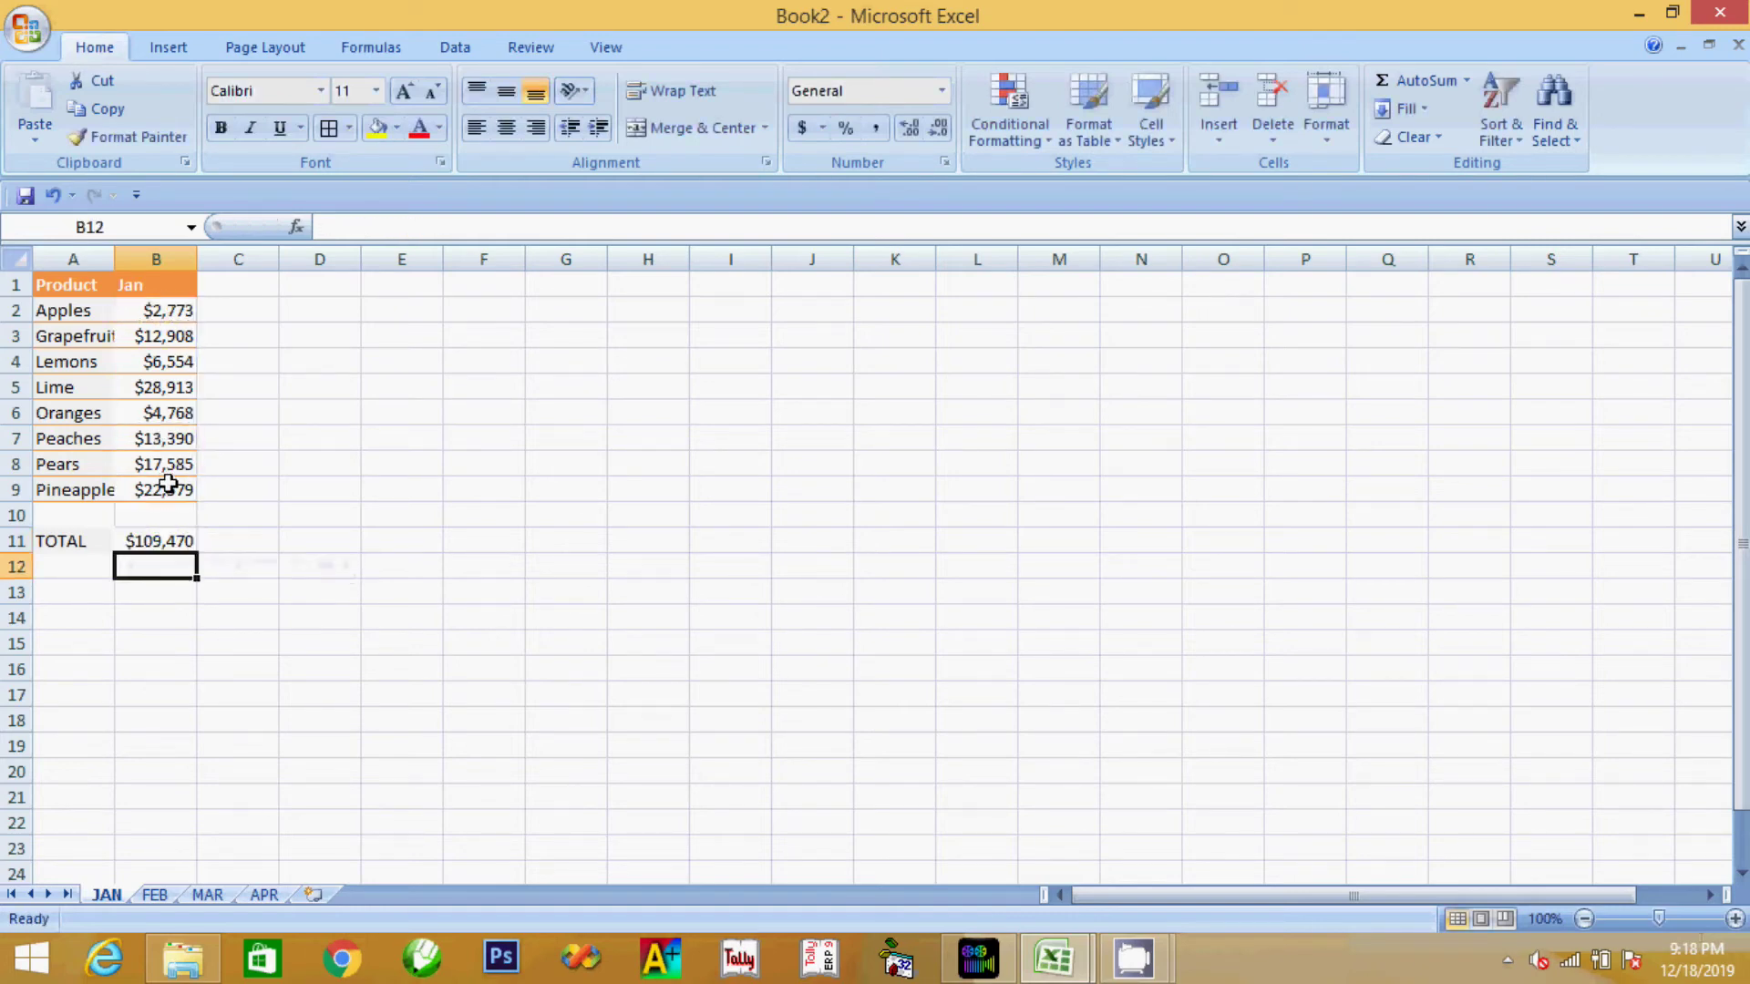
Copy JAN's B11 total and paste it as a formula into FEB's B11 (92286)
{"action": "left_click", "coordinate": [171, 536]}
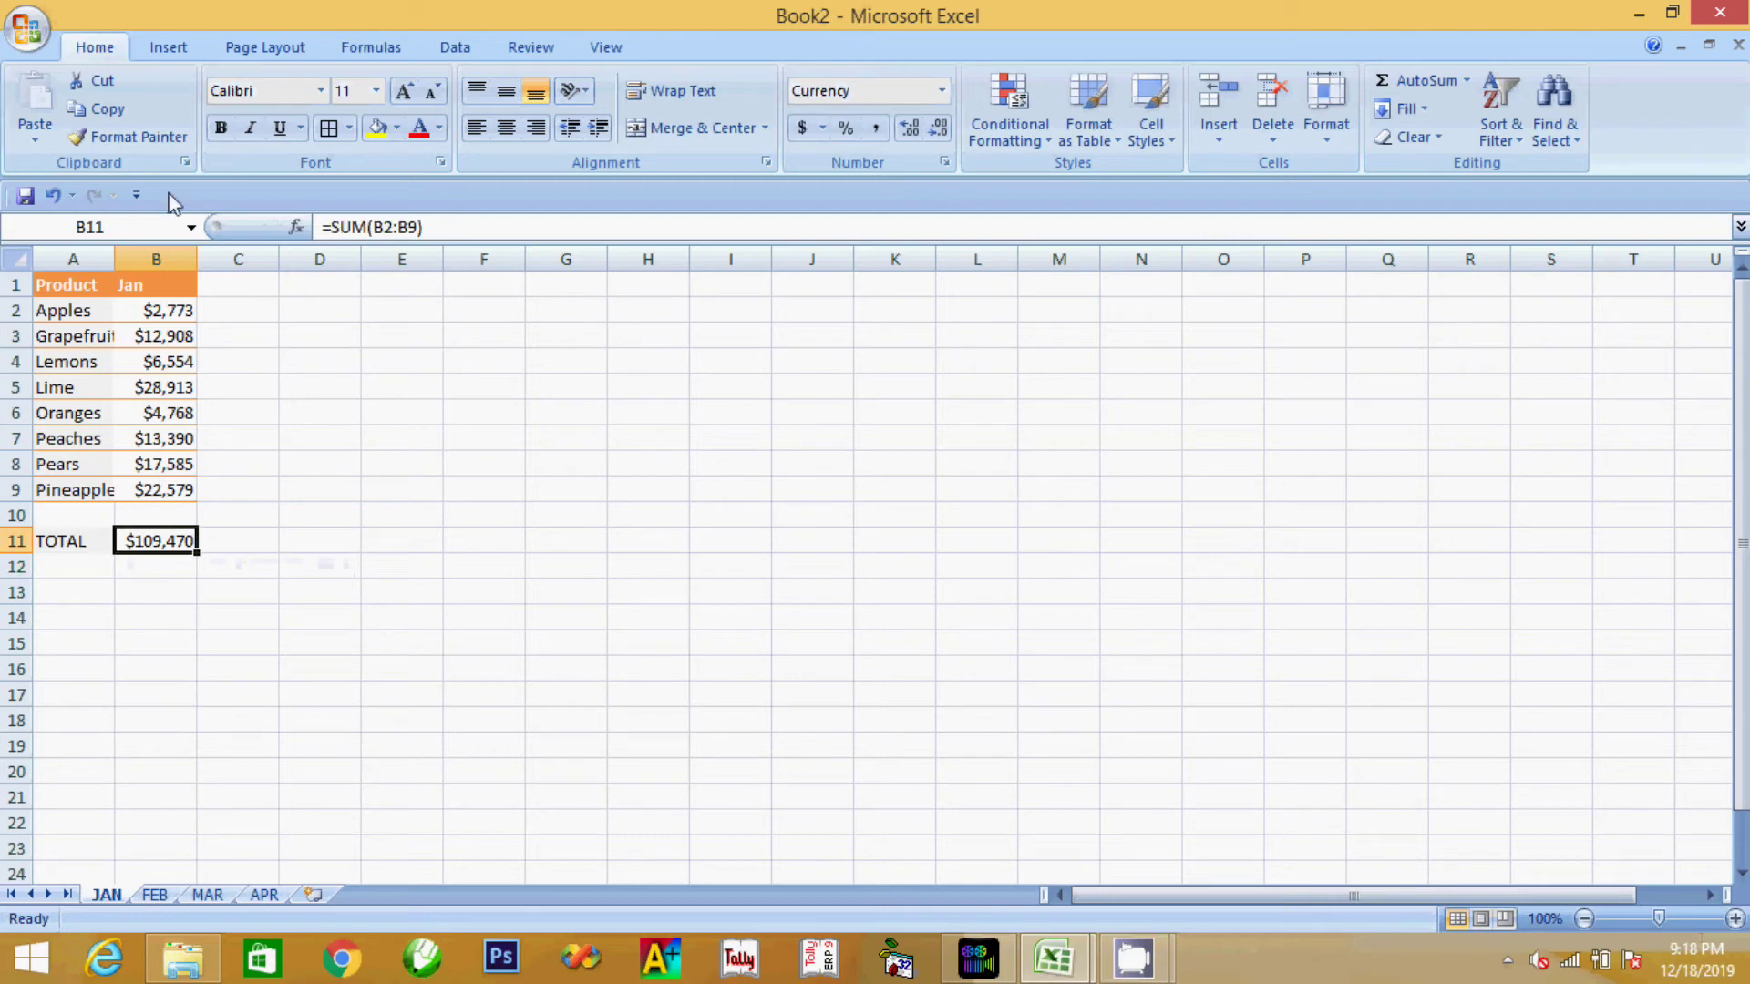
{"action": "left_click", "coordinate": [122, 118]}
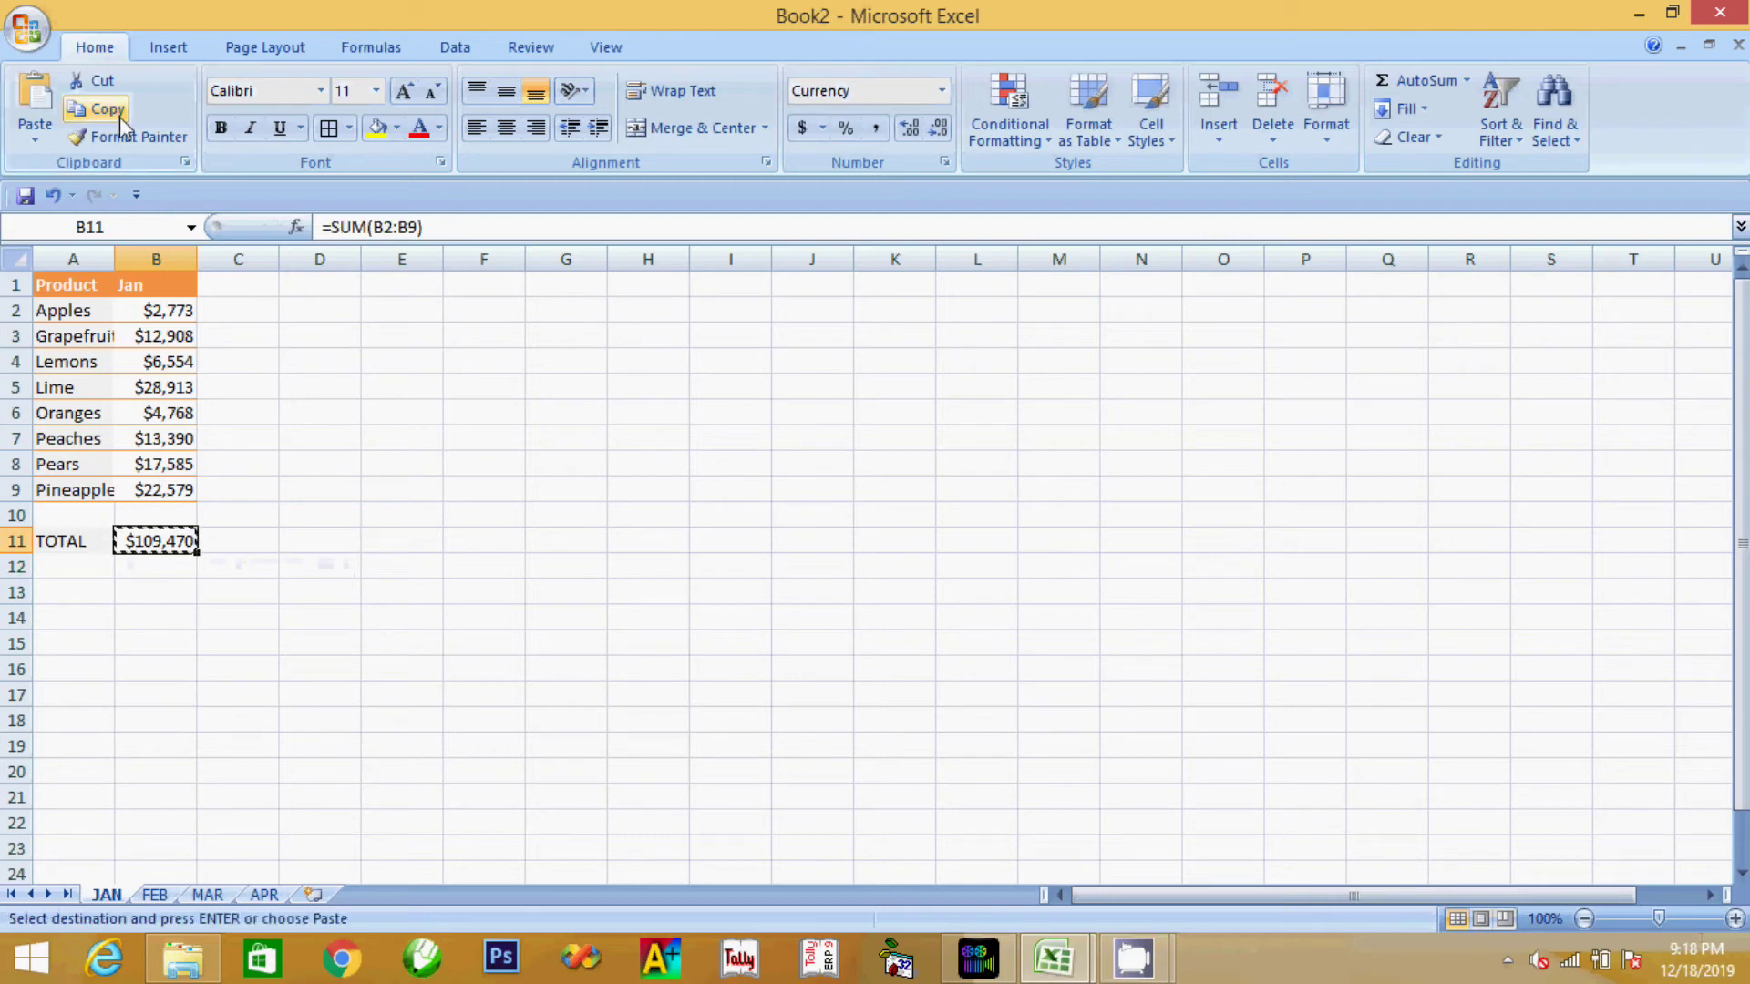
{"action": "left_click", "coordinate": [157, 895]}
{"action": "left_click", "coordinate": [157, 541]}
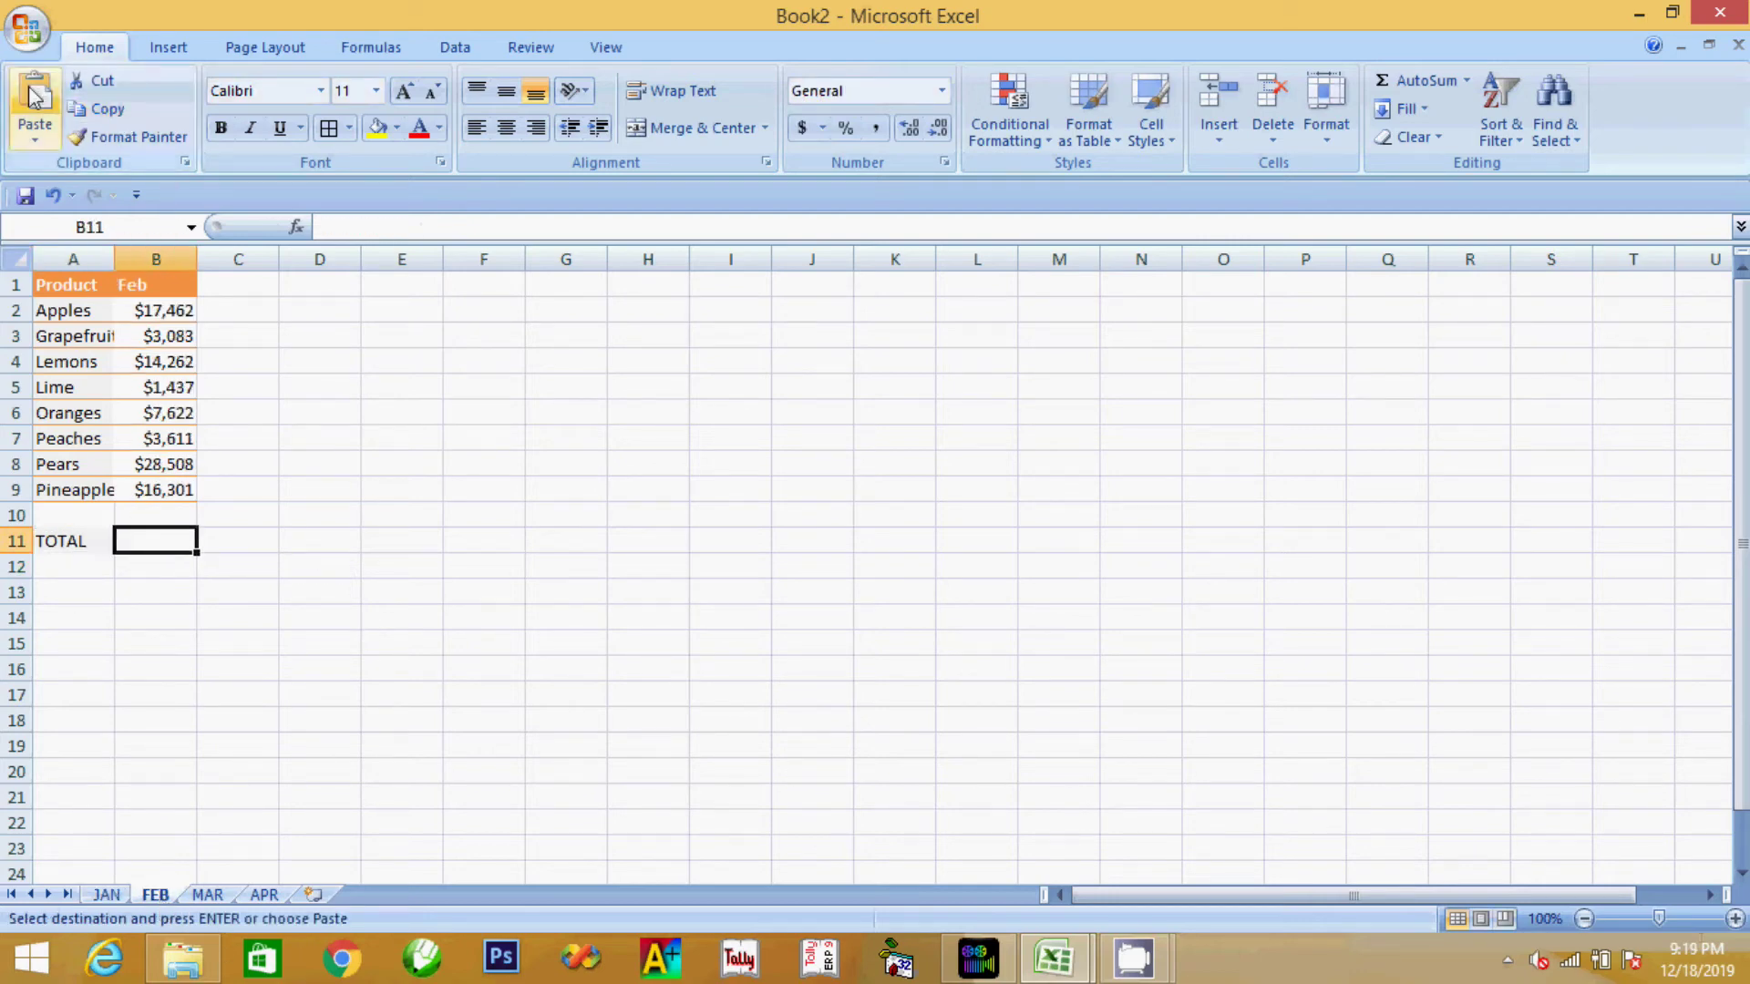
{"action": "left_click", "coordinate": [38, 132]}
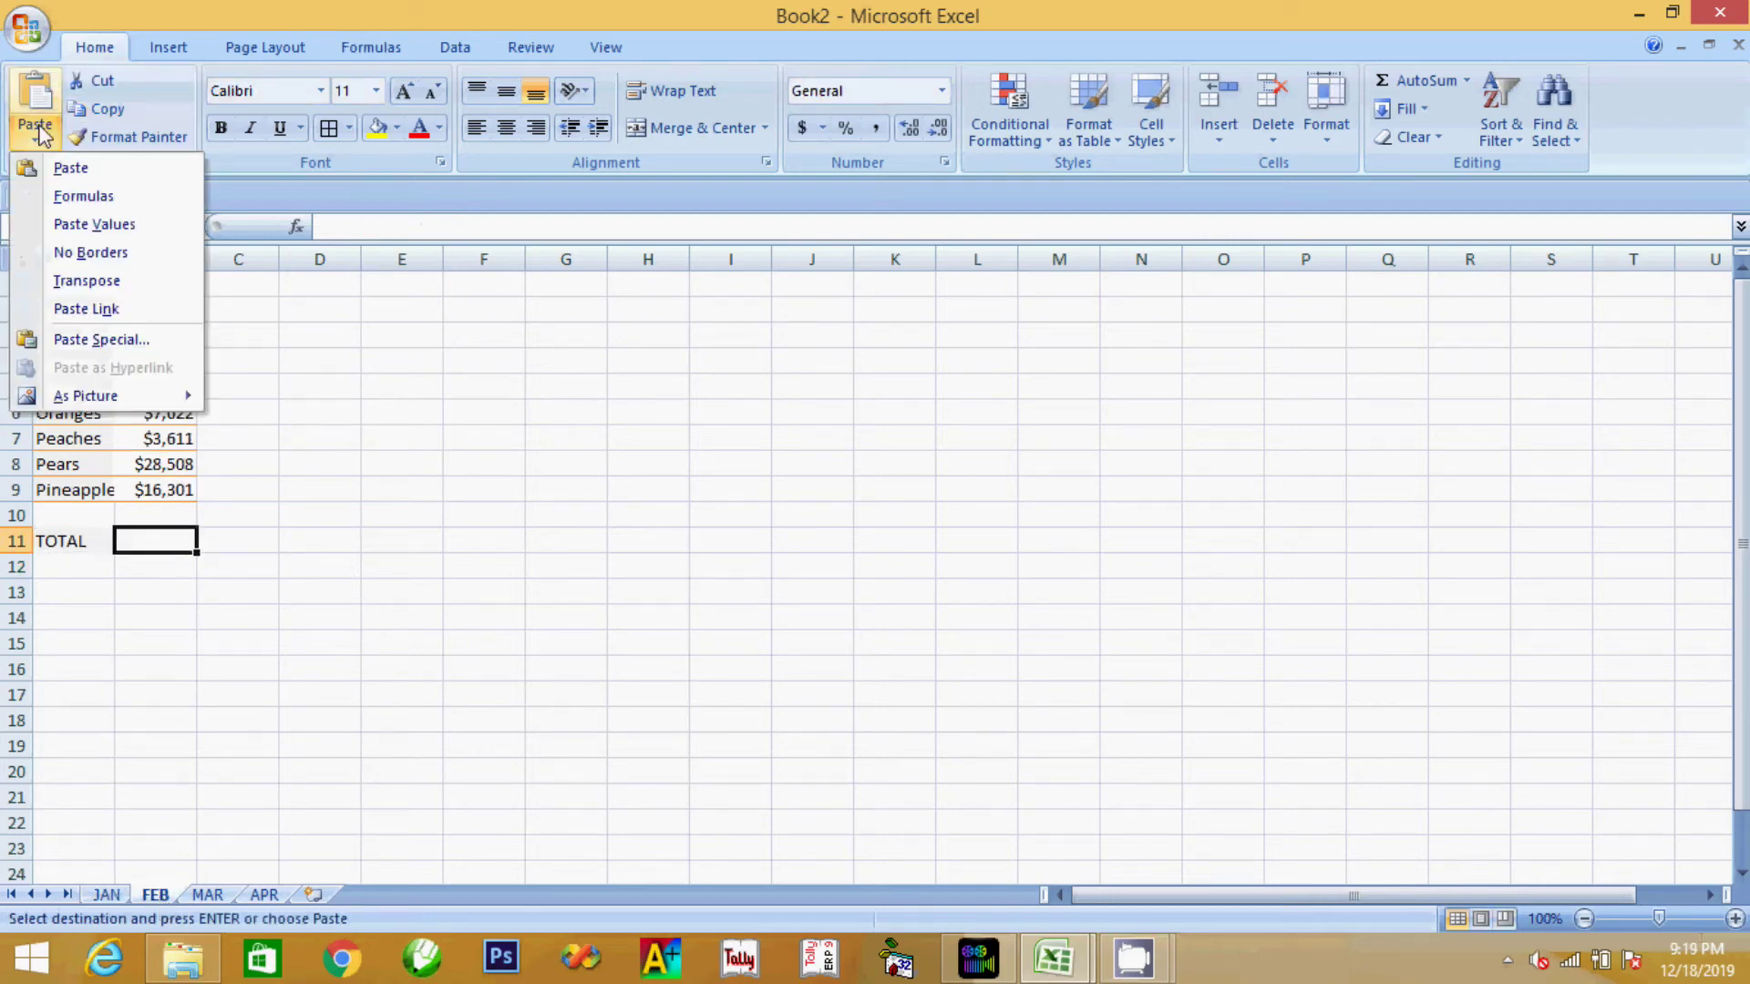
{"action": "left_click", "coordinate": [84, 197]}
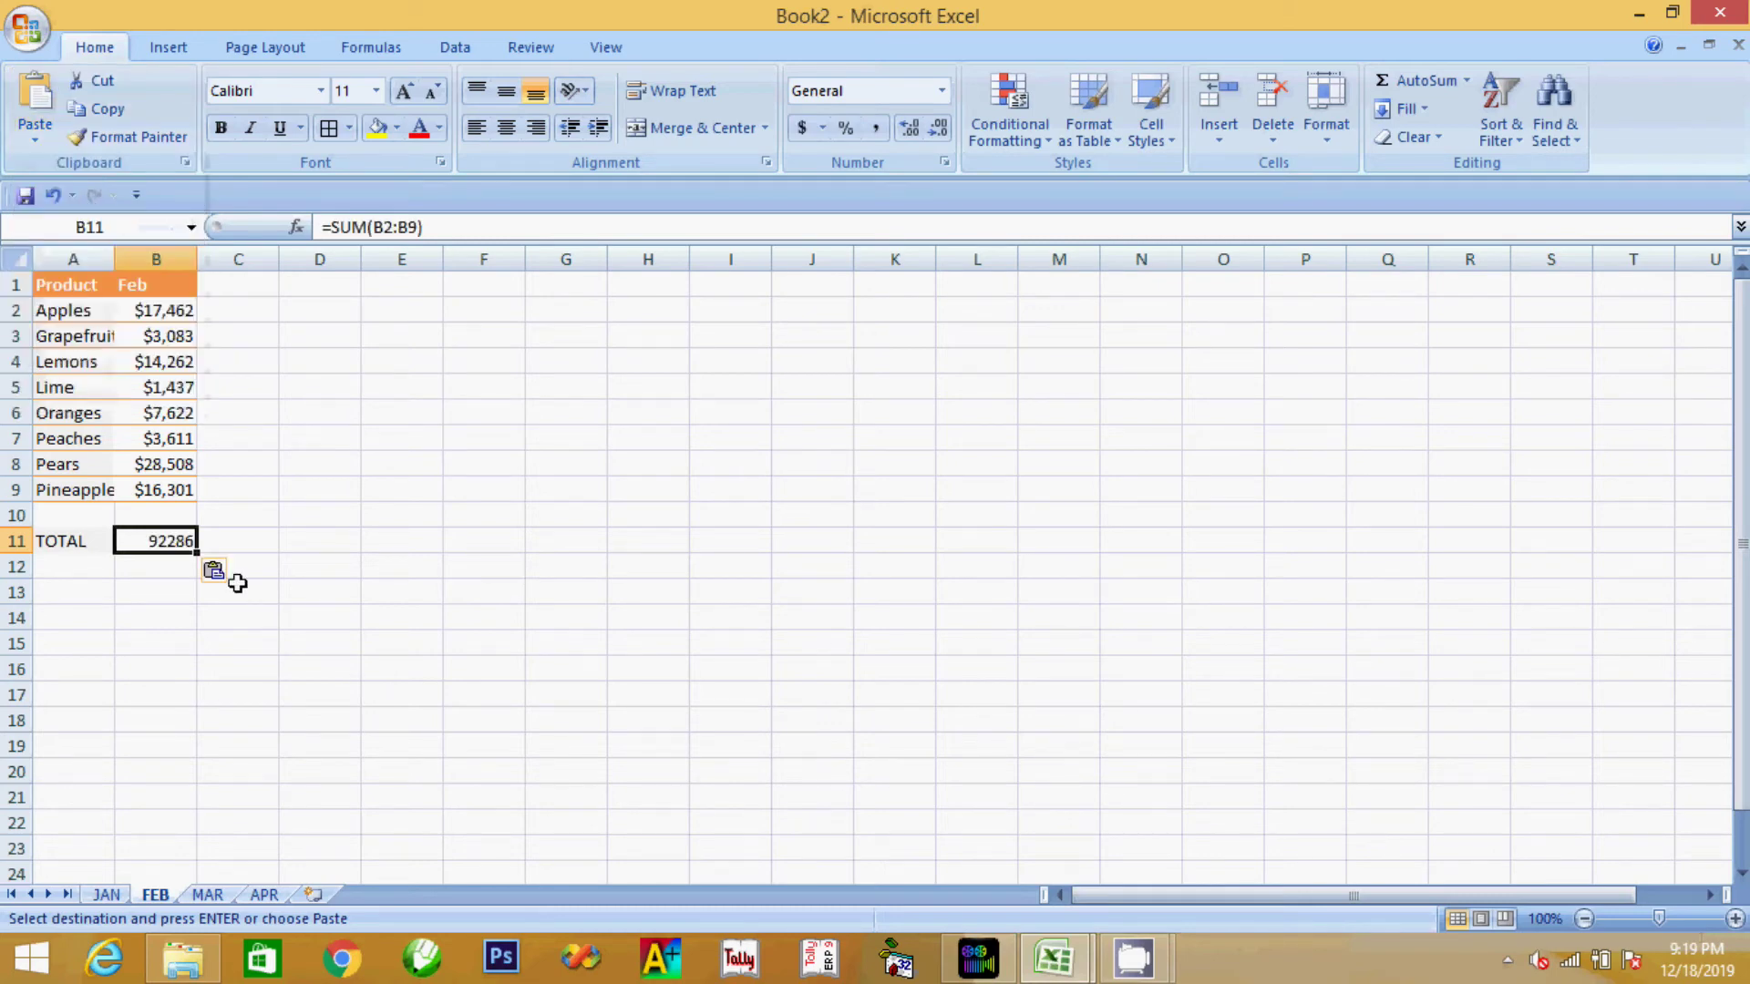
Paste the formula into B11 on MAR (110069) and APR (139049), then open APR's formula
{"action": "left_click", "coordinate": [208, 894]}
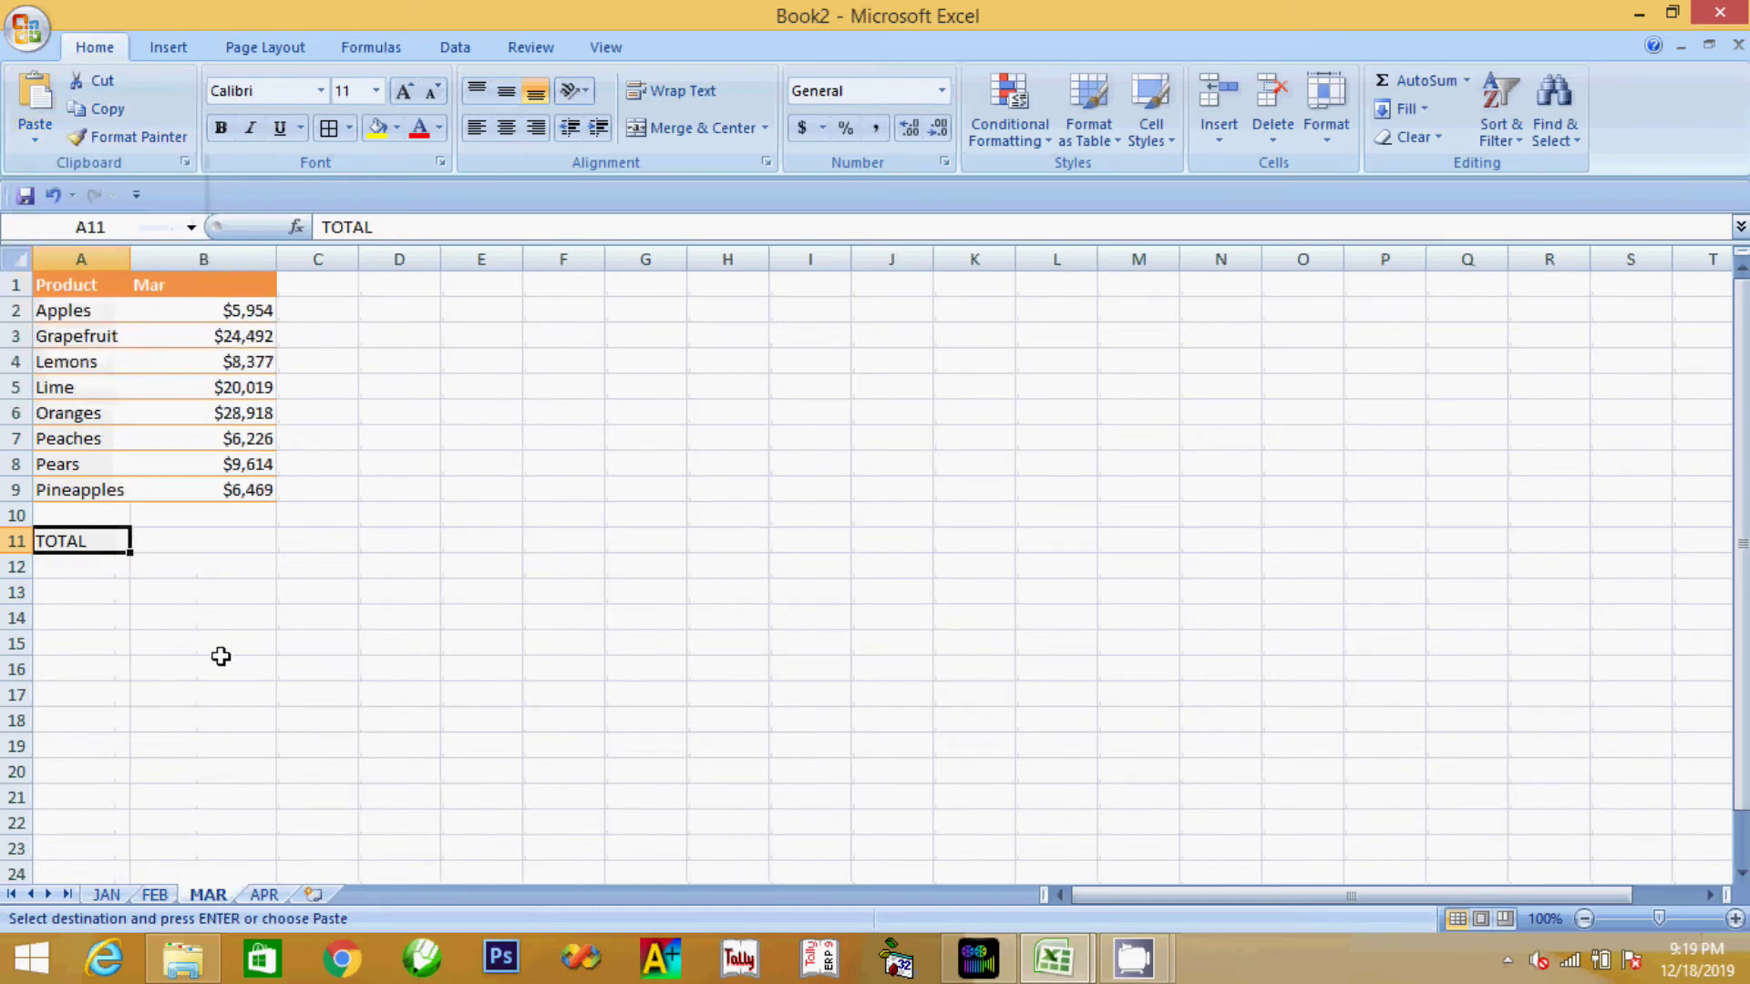
{"action": "left_click", "coordinate": [211, 539]}
{"action": "left_click", "coordinate": [36, 133]}
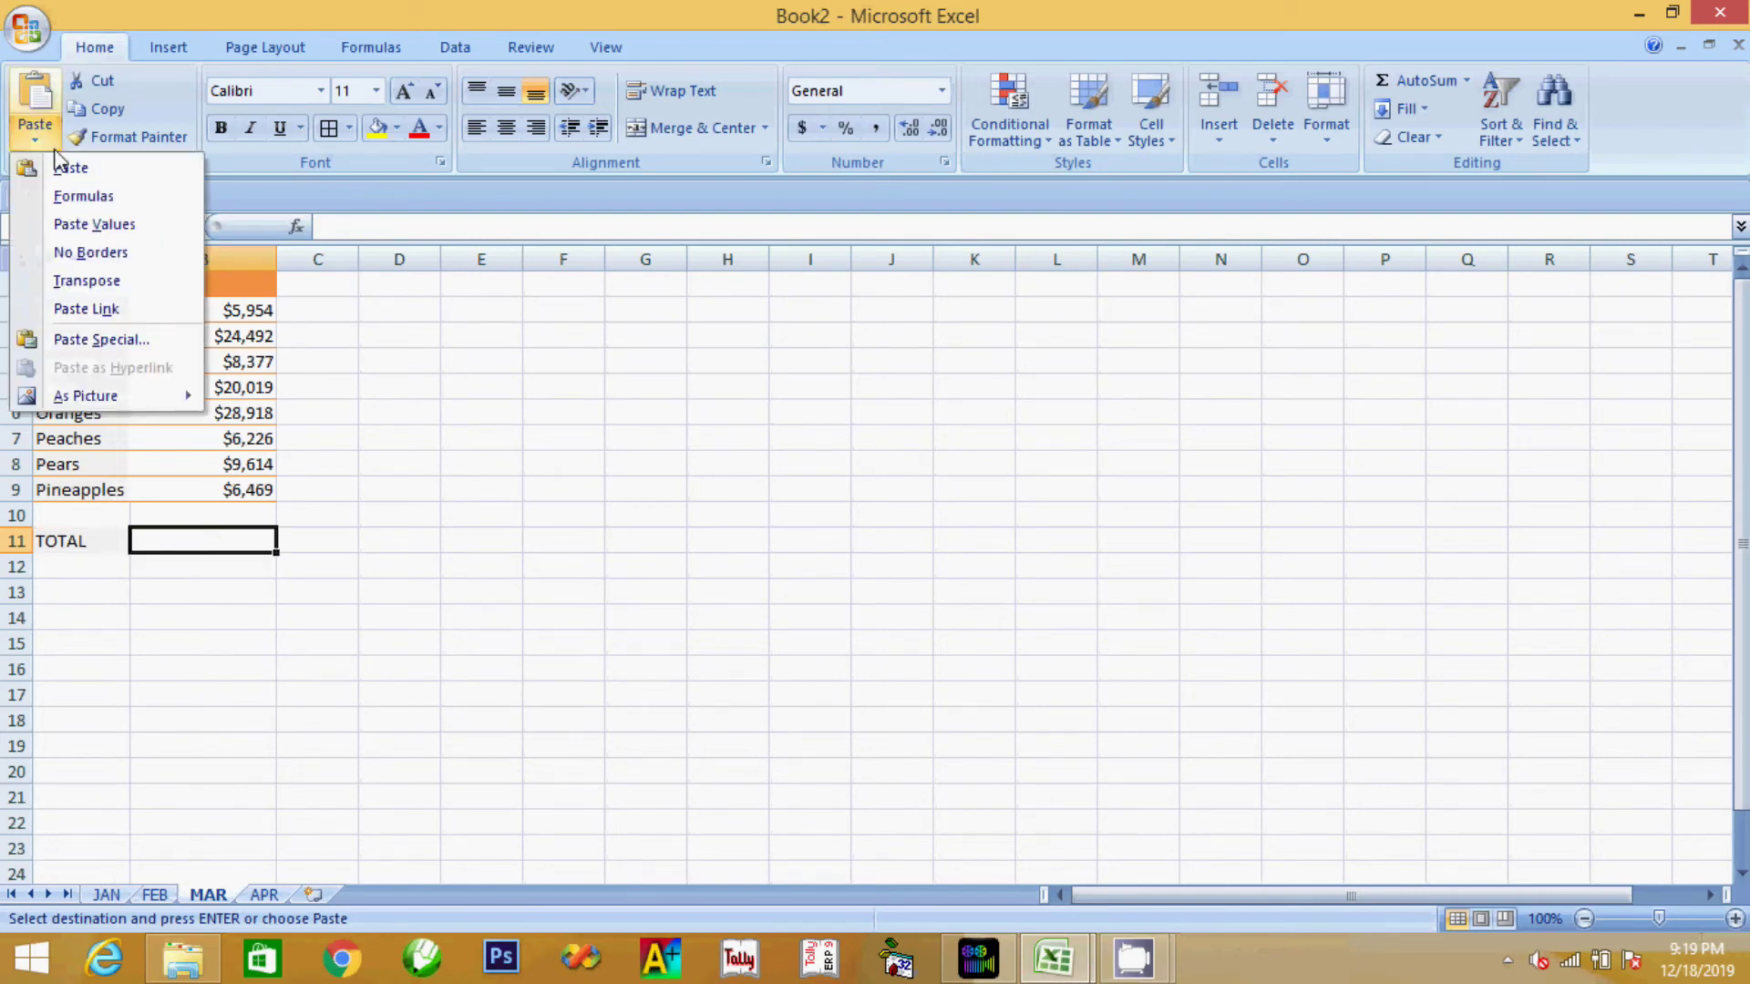
{"action": "left_click", "coordinate": [84, 197]}
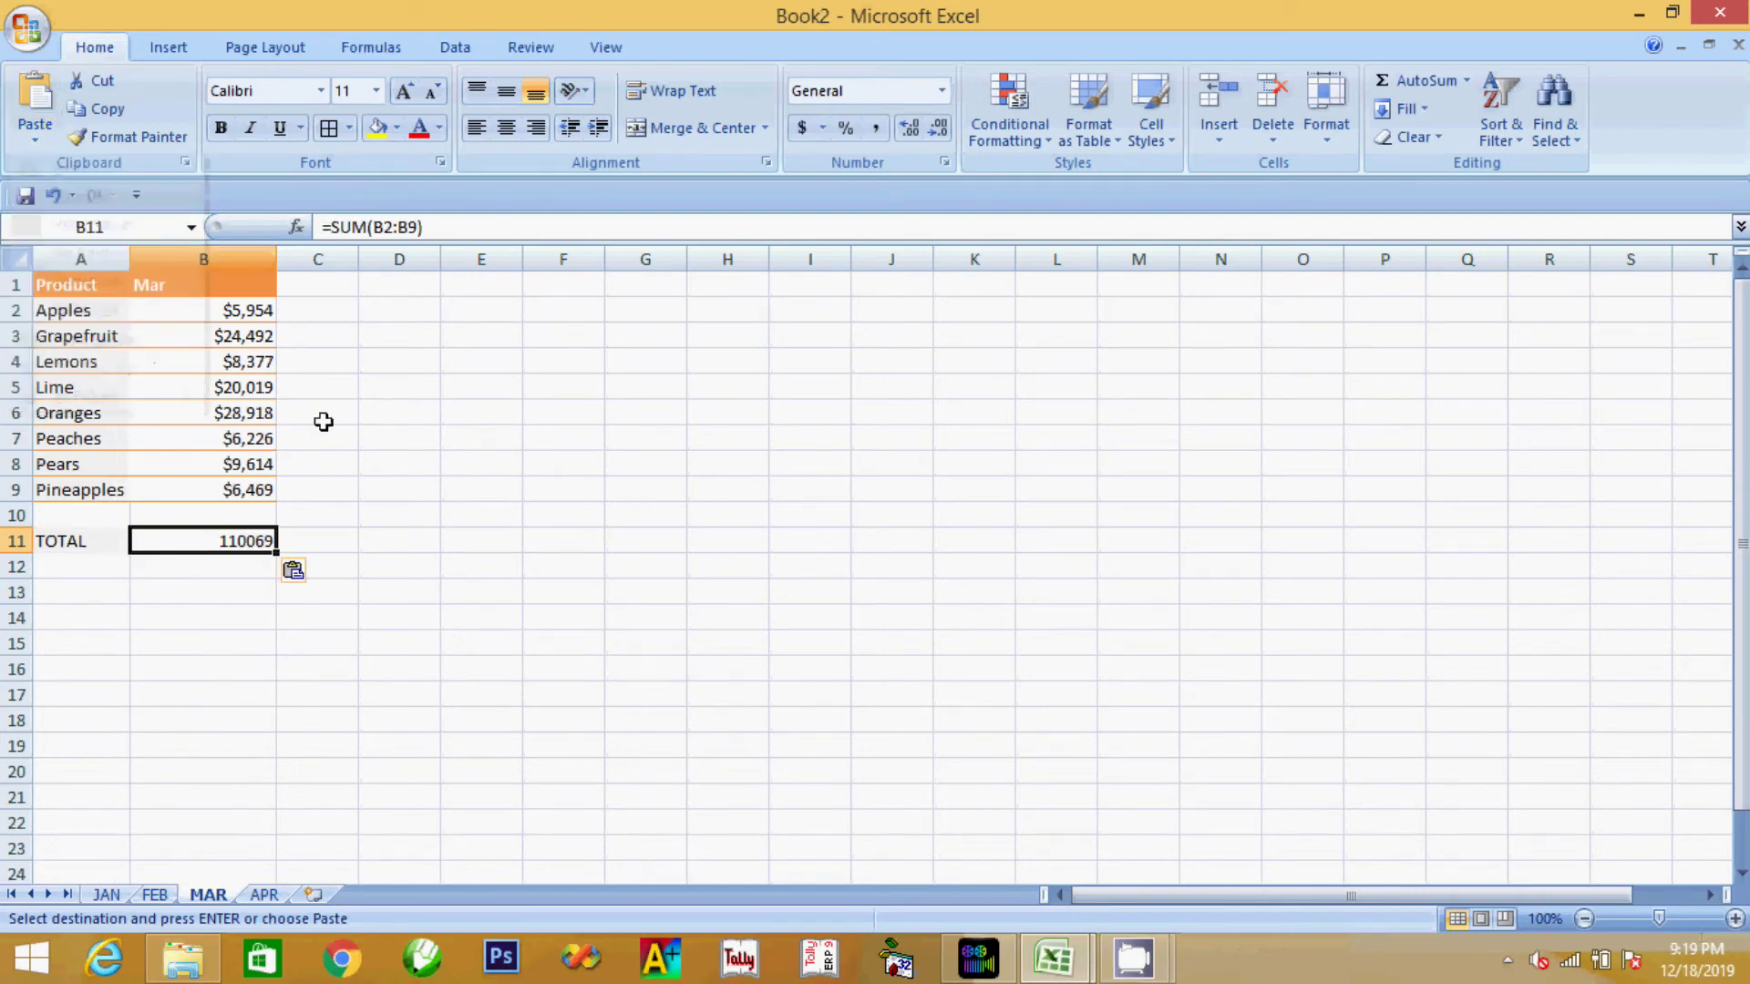
{"action": "left_click", "coordinate": [265, 896]}
{"action": "left_click", "coordinate": [185, 539]}
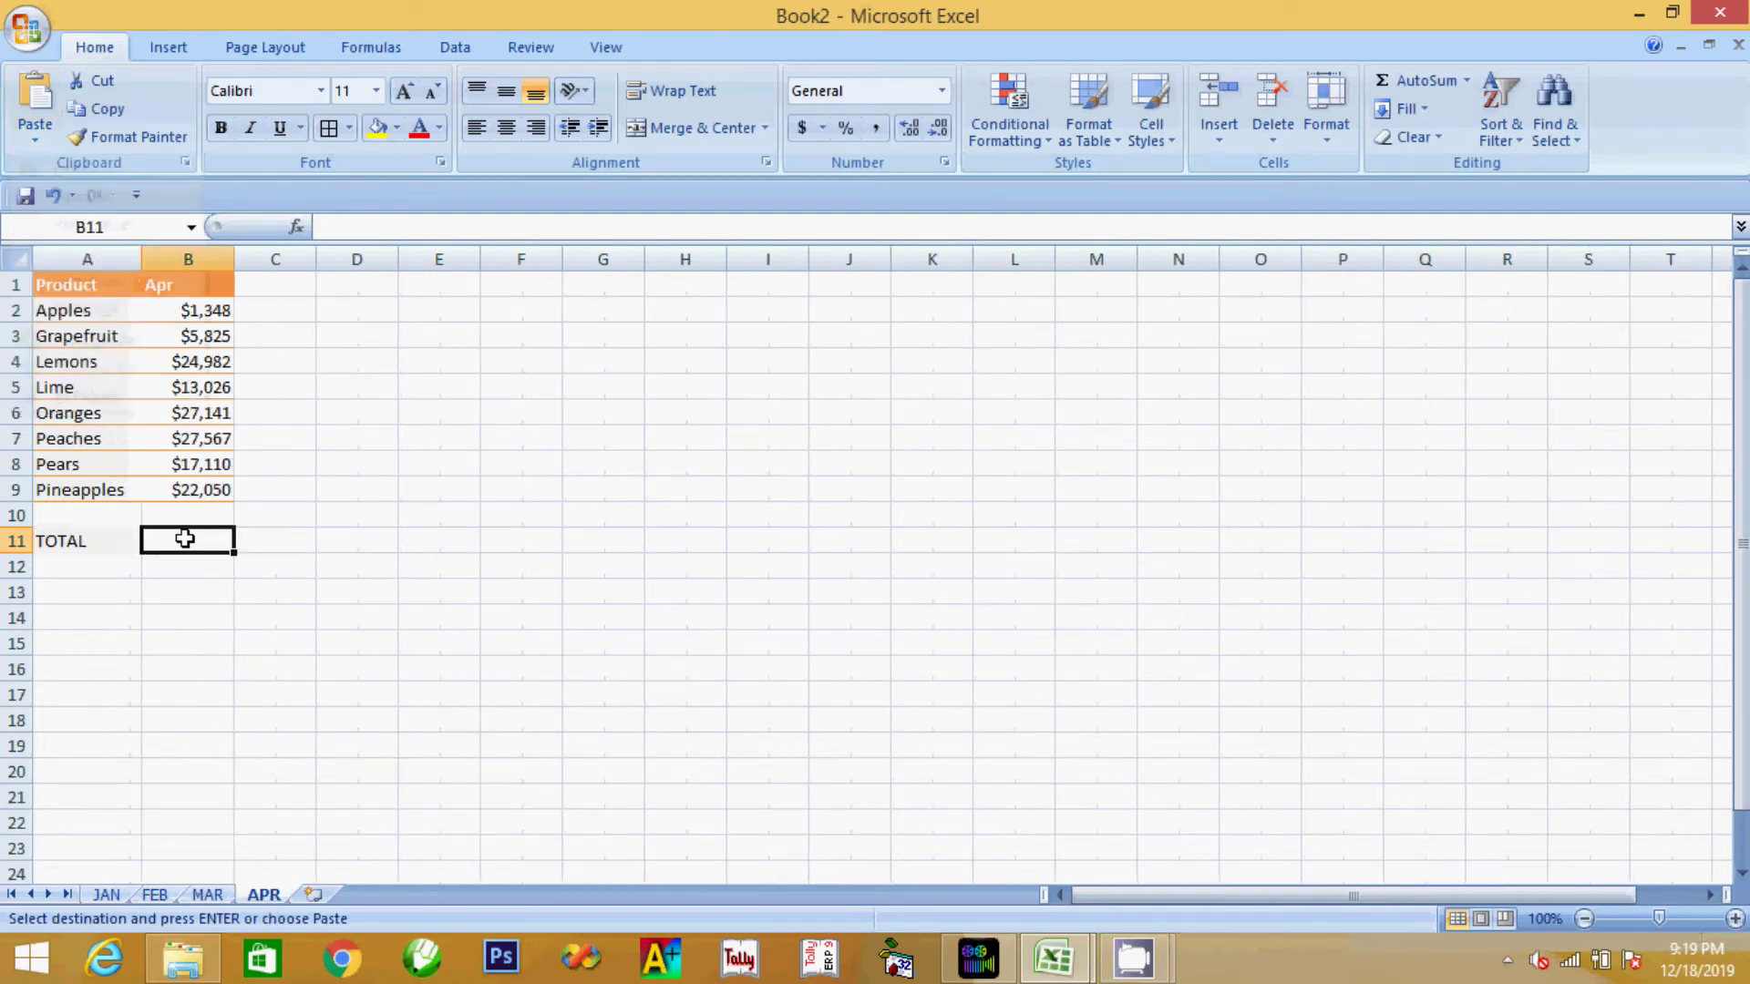
{"action": "left_click", "coordinate": [52, 138]}
{"action": "left_click", "coordinate": [100, 195]}
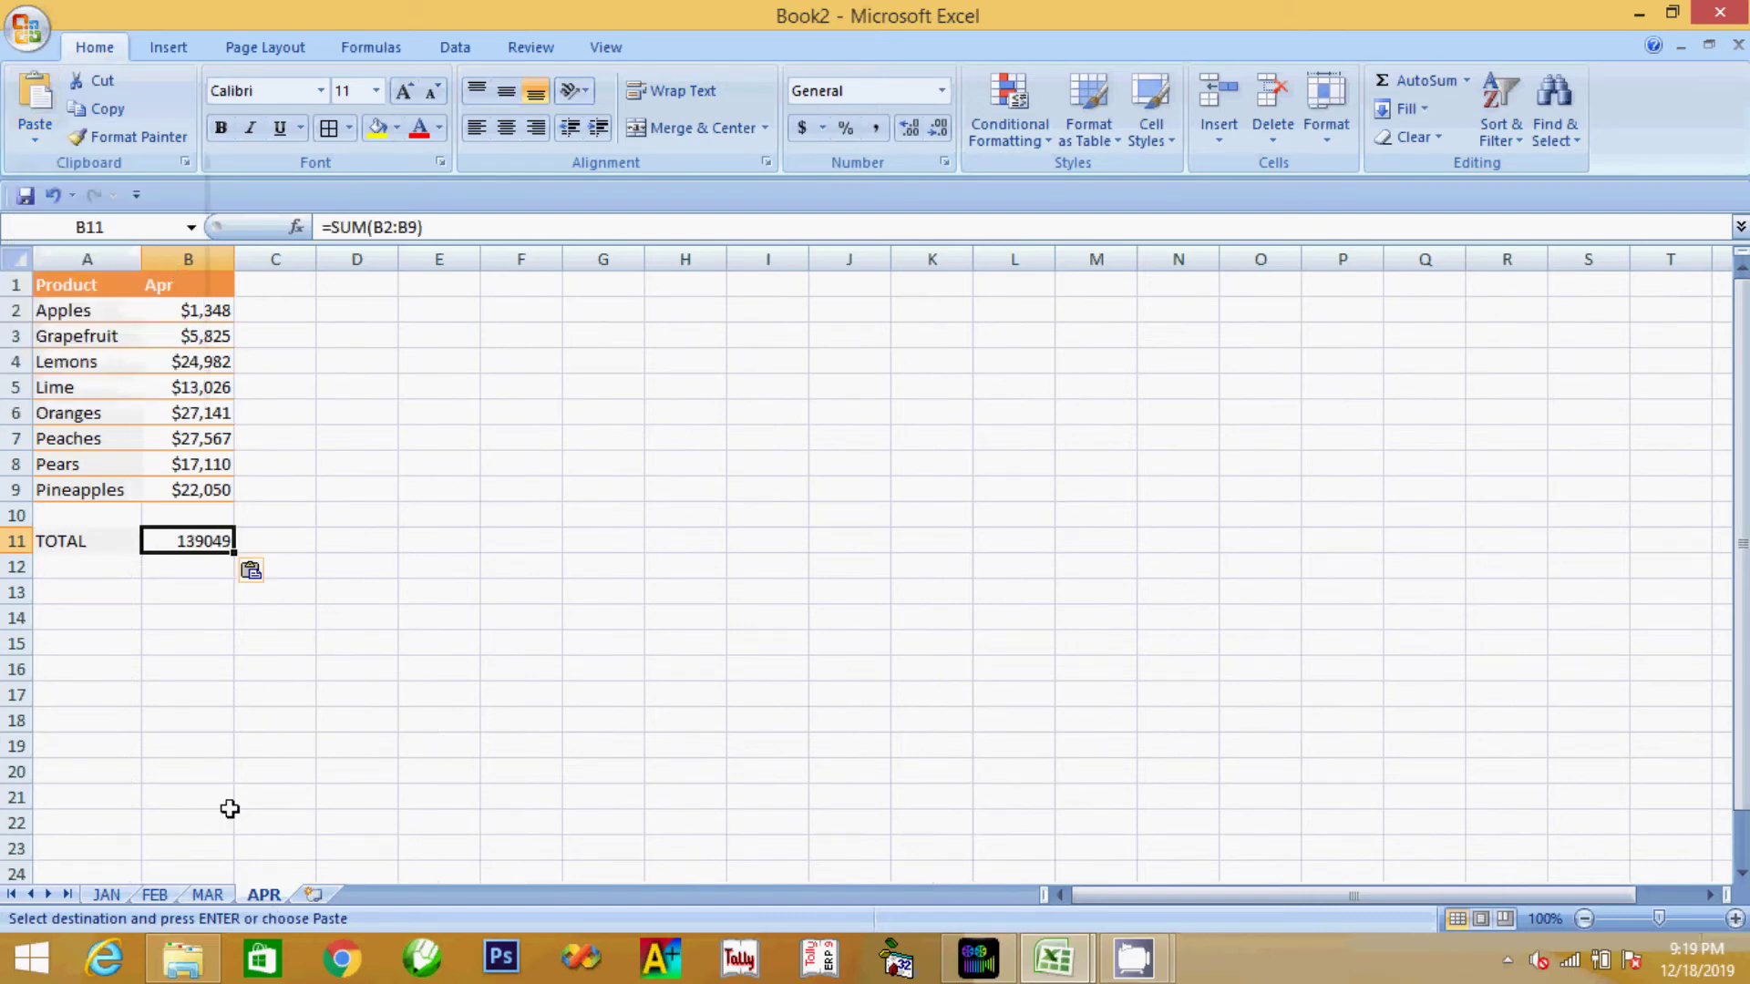
{"action": "left_click", "coordinate": [199, 737]}
{"action": "double_click", "coordinate": [210, 541]}
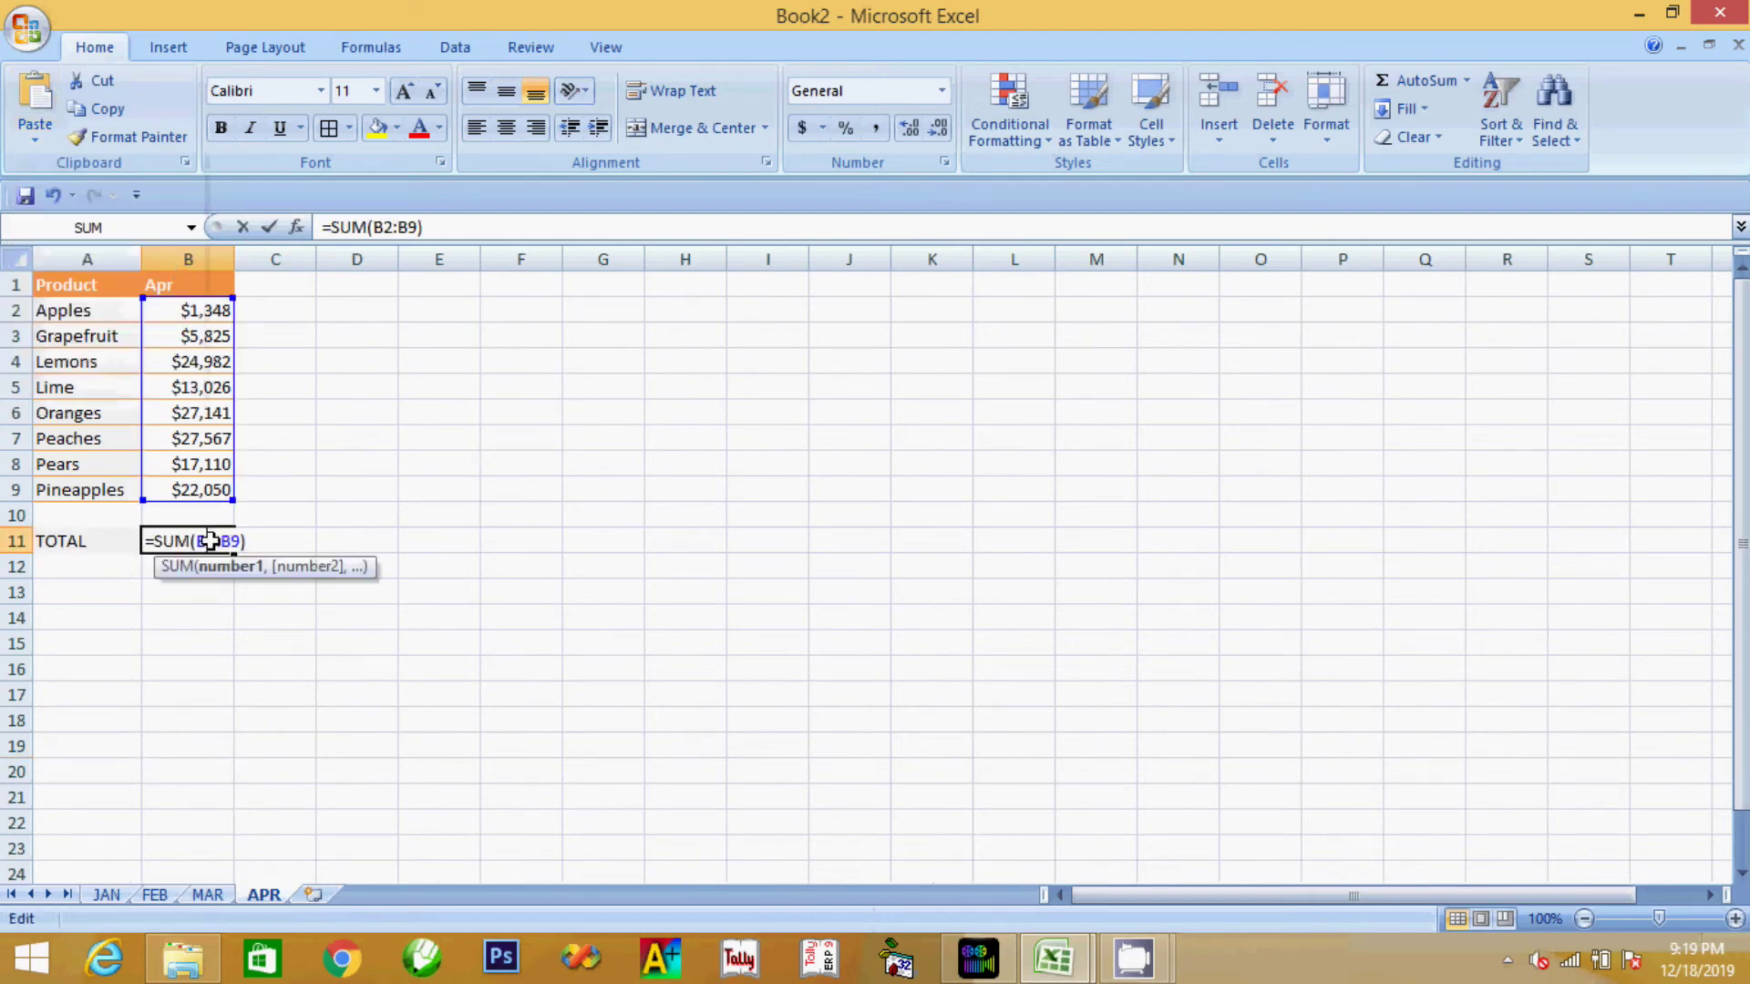
Commit APR's B11 TOTAL as =SUM(B2:B9), showing $139,049, and inspect the Paste options list
{"action": "key", "text": "Return"}
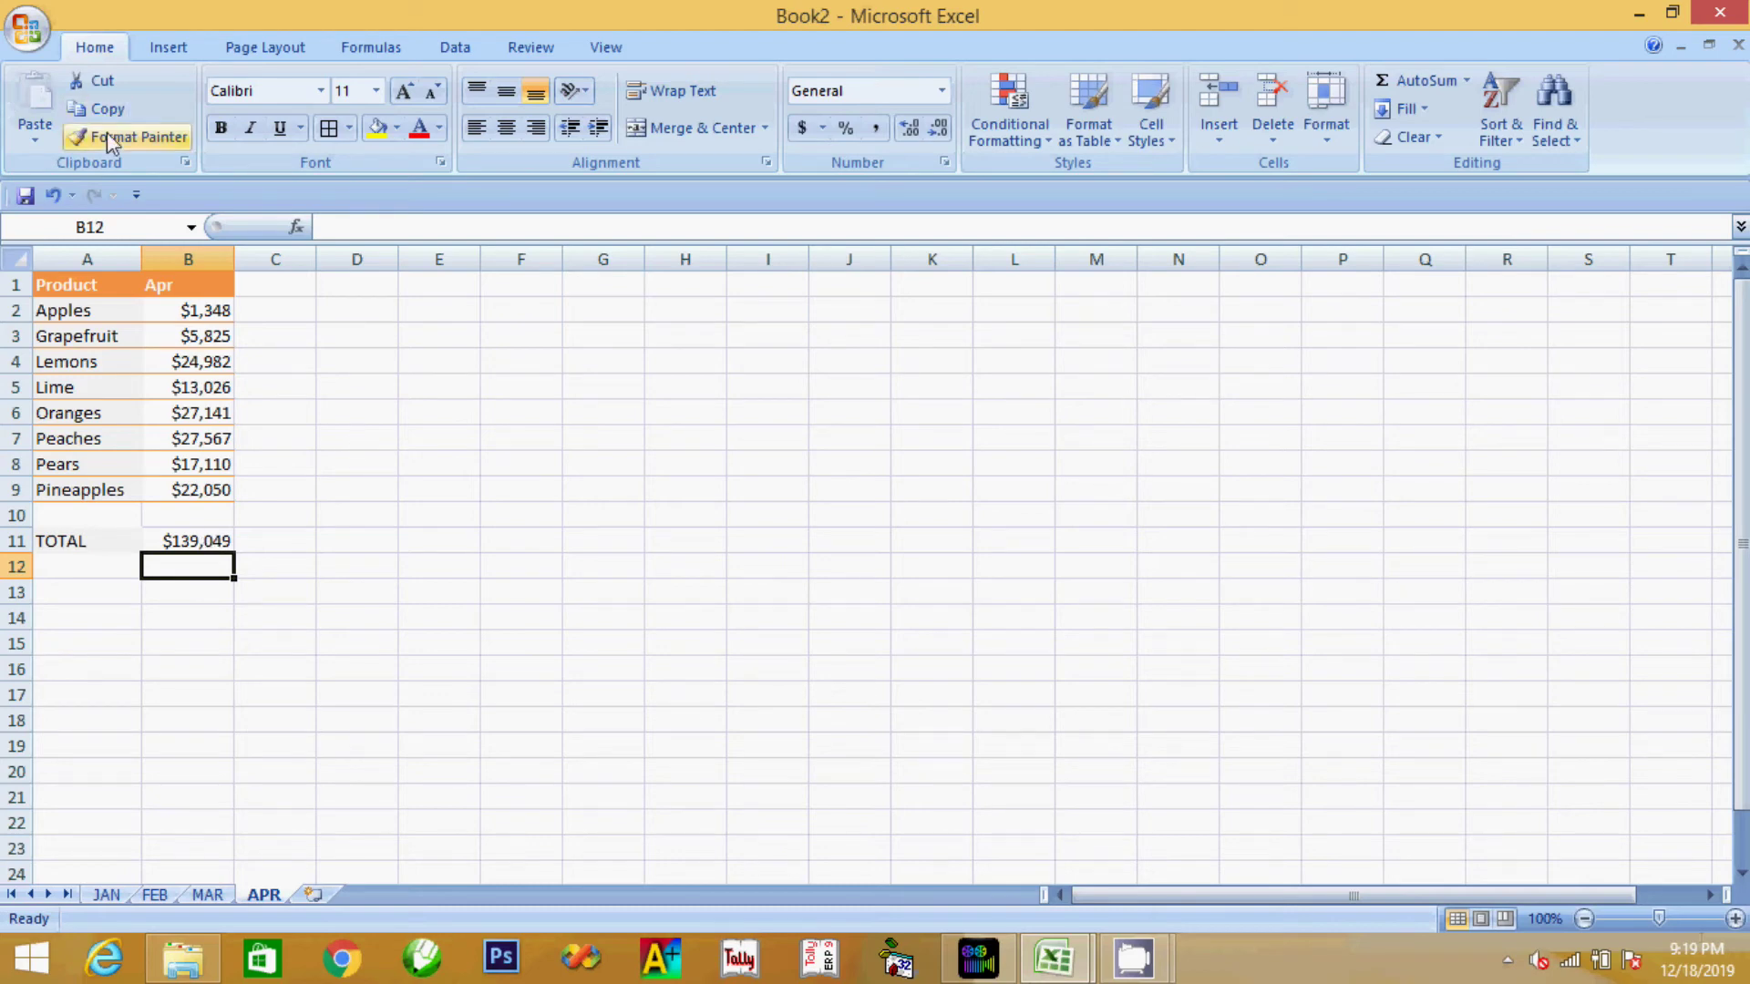
{"action": "left_click", "coordinate": [30, 141]}
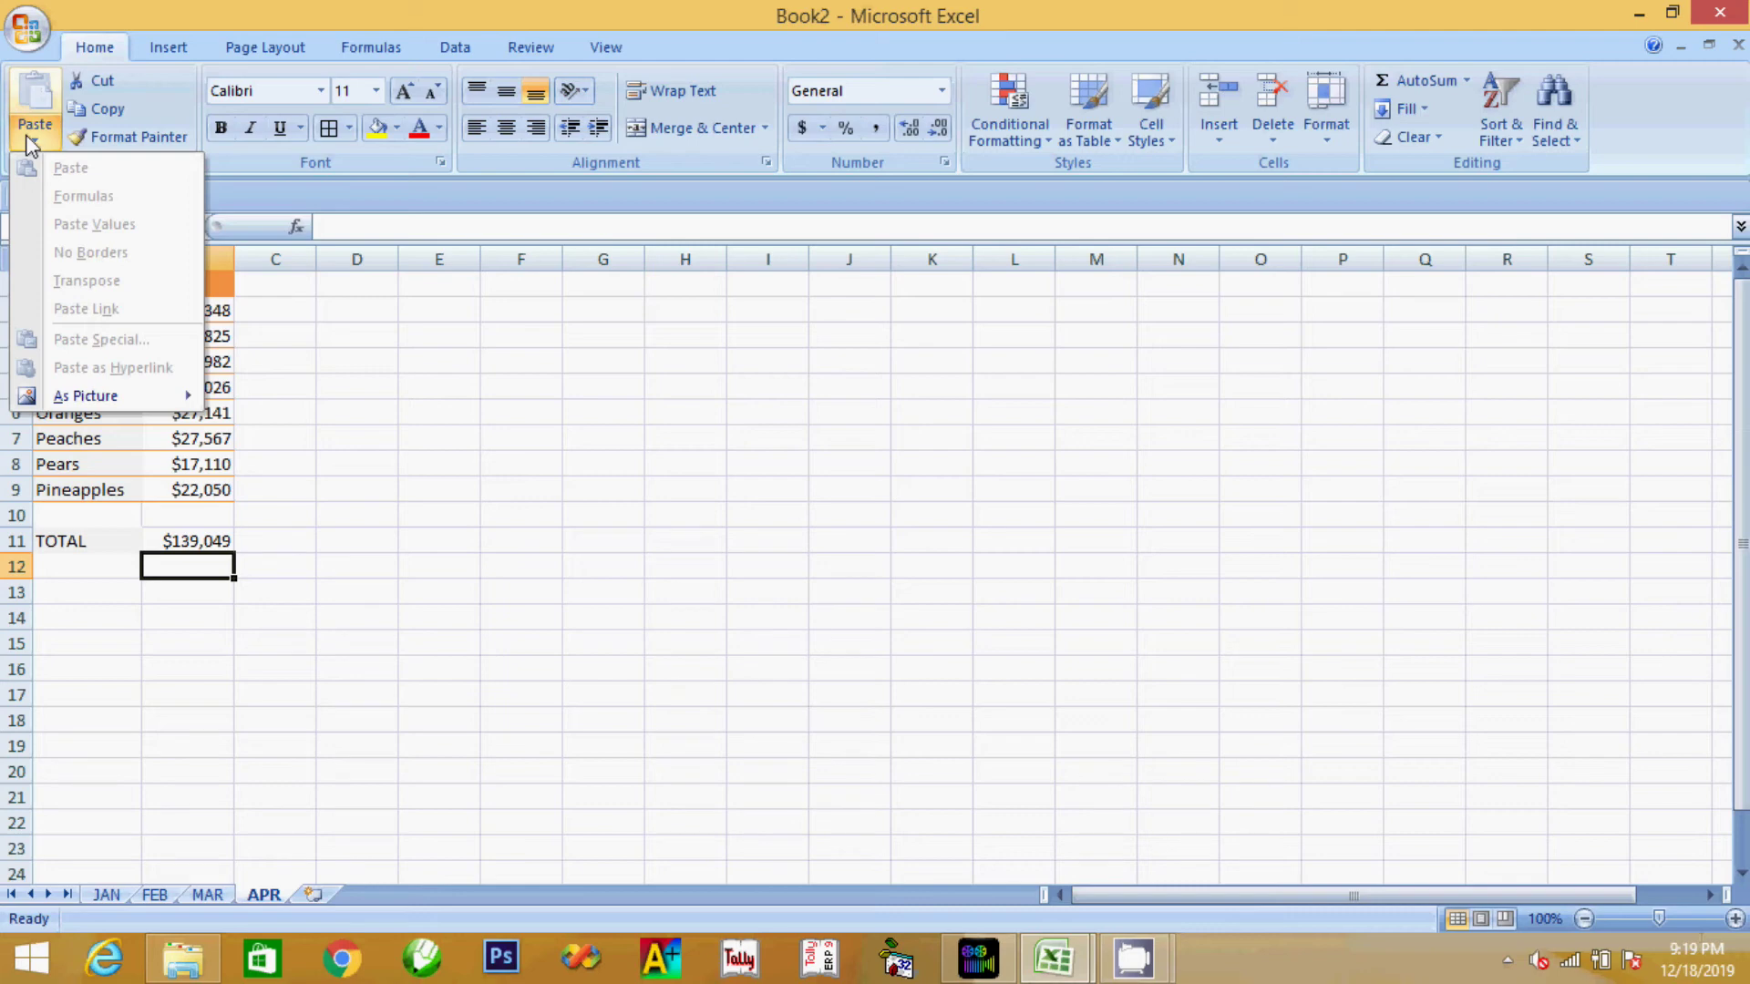
{"action": "left_click", "coordinate": [160, 585]}
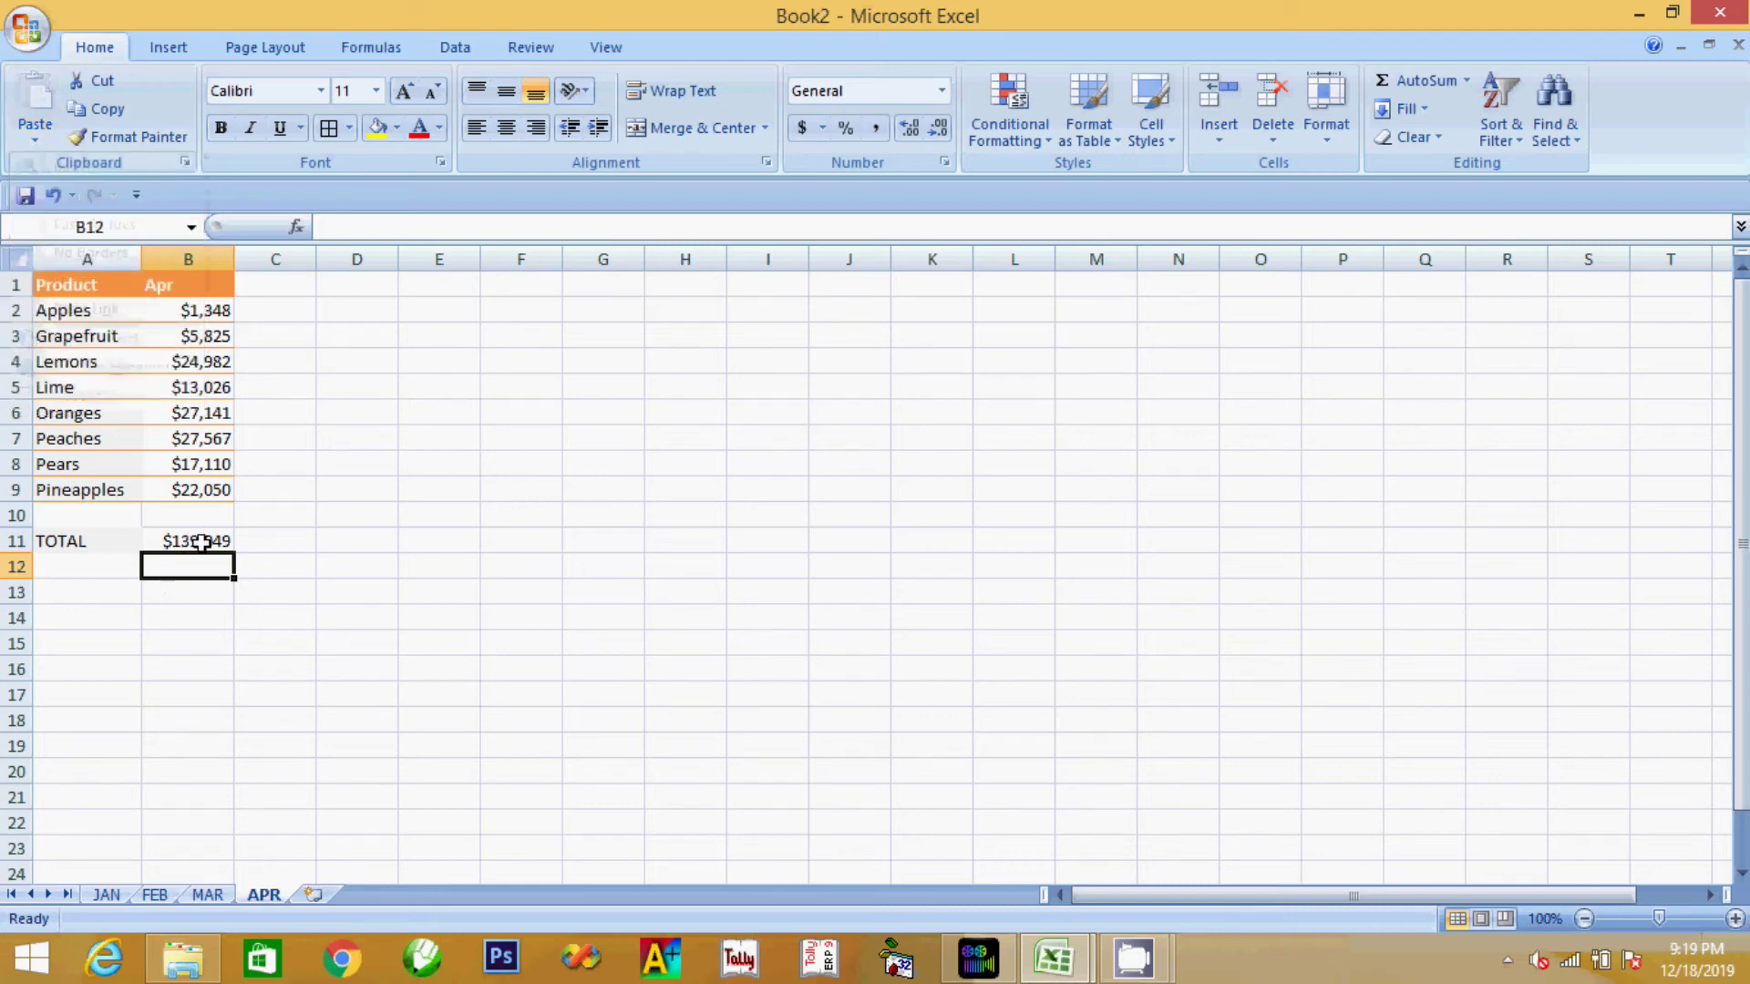
{"action": "left_click", "coordinate": [202, 542]}
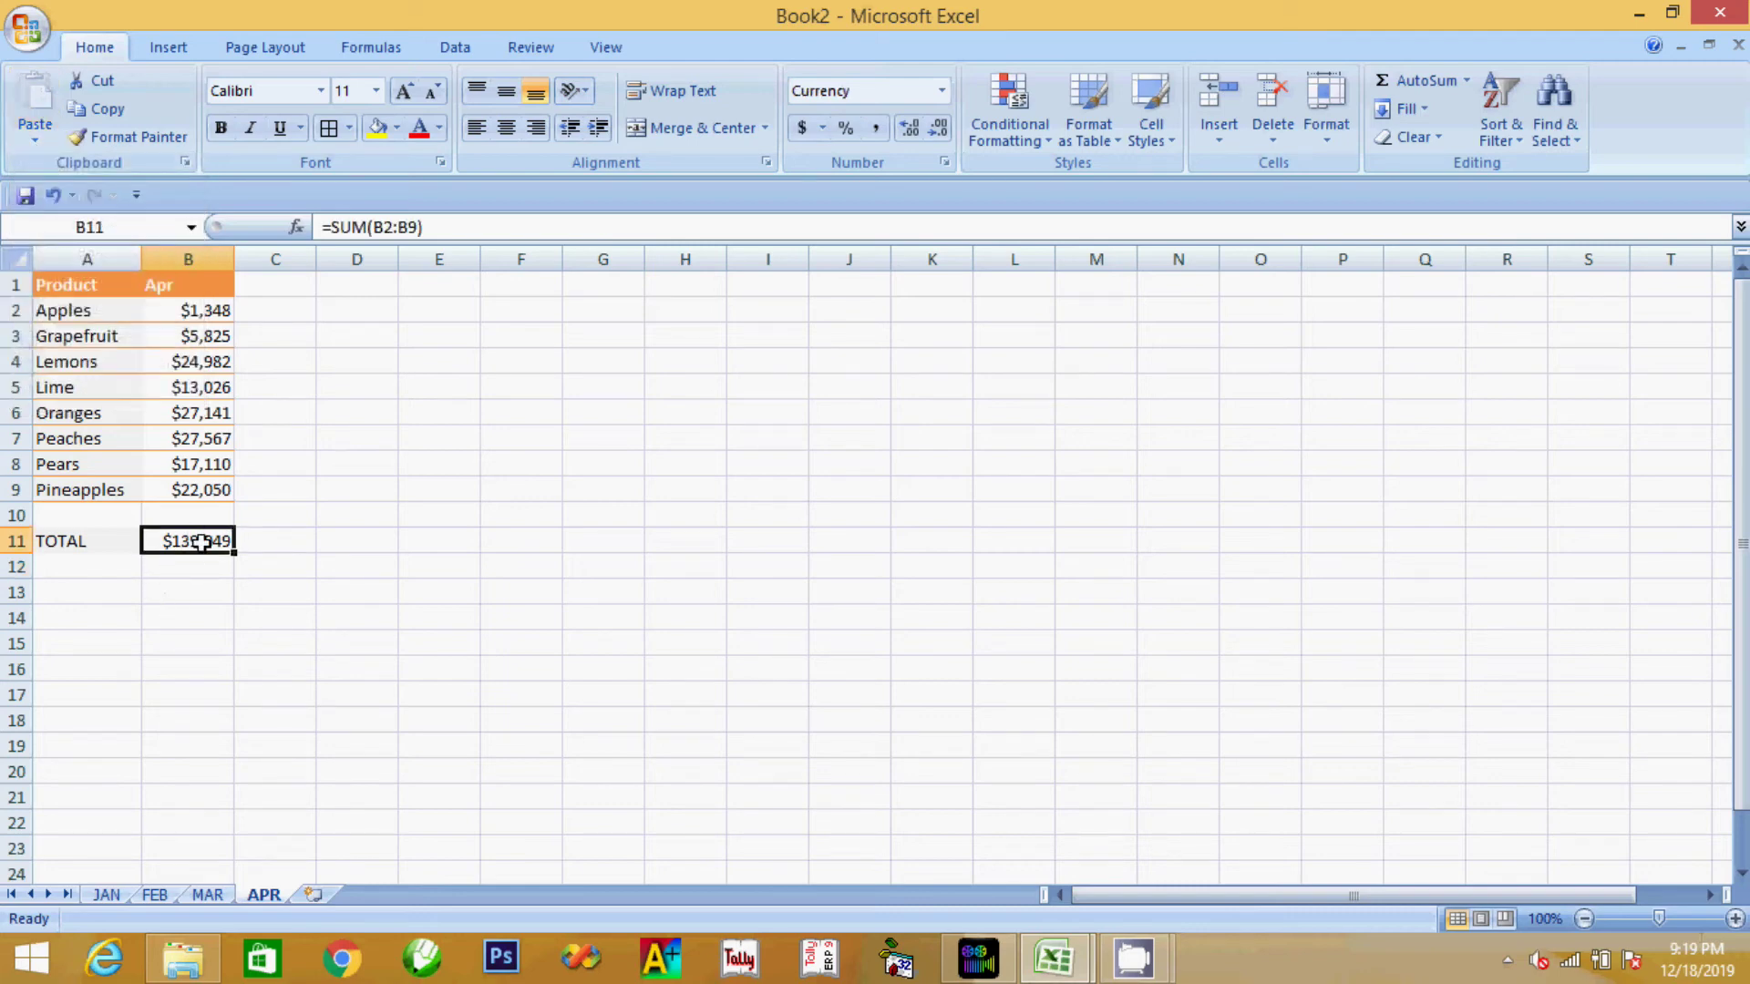
{"action": "left_click", "coordinate": [172, 693]}
{"action": "left_click", "coordinate": [36, 128]}
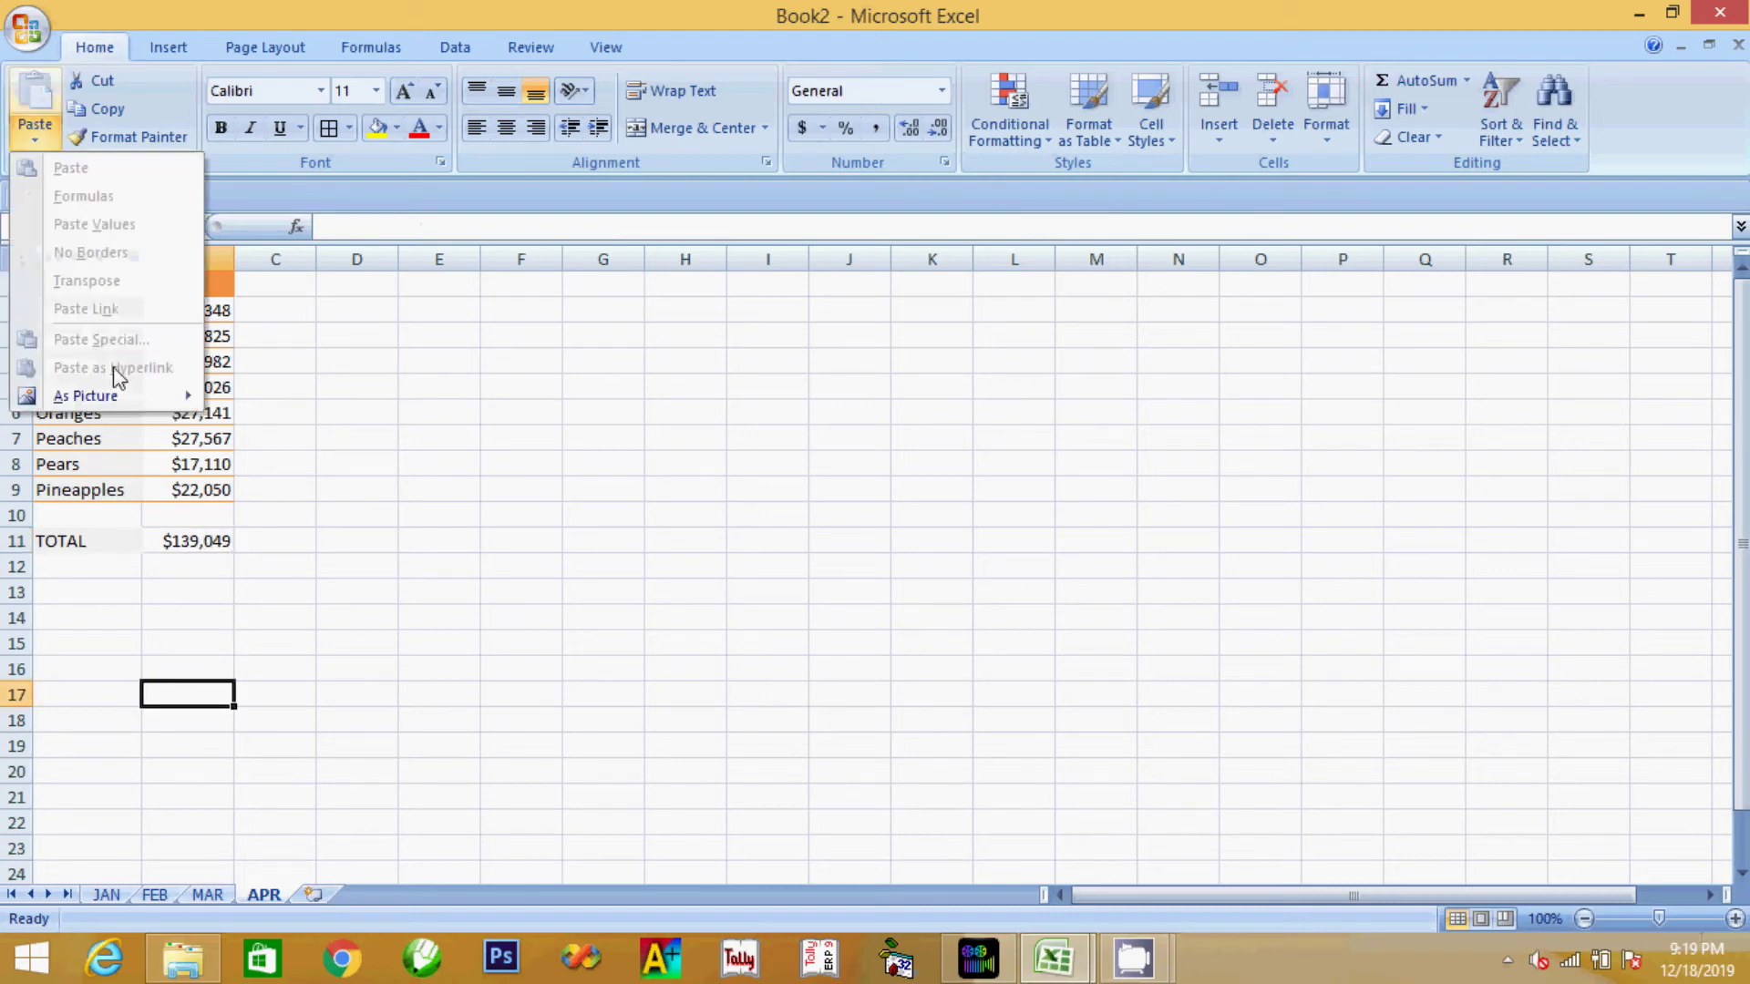
{"action": "left_click", "coordinate": [347, 602]}
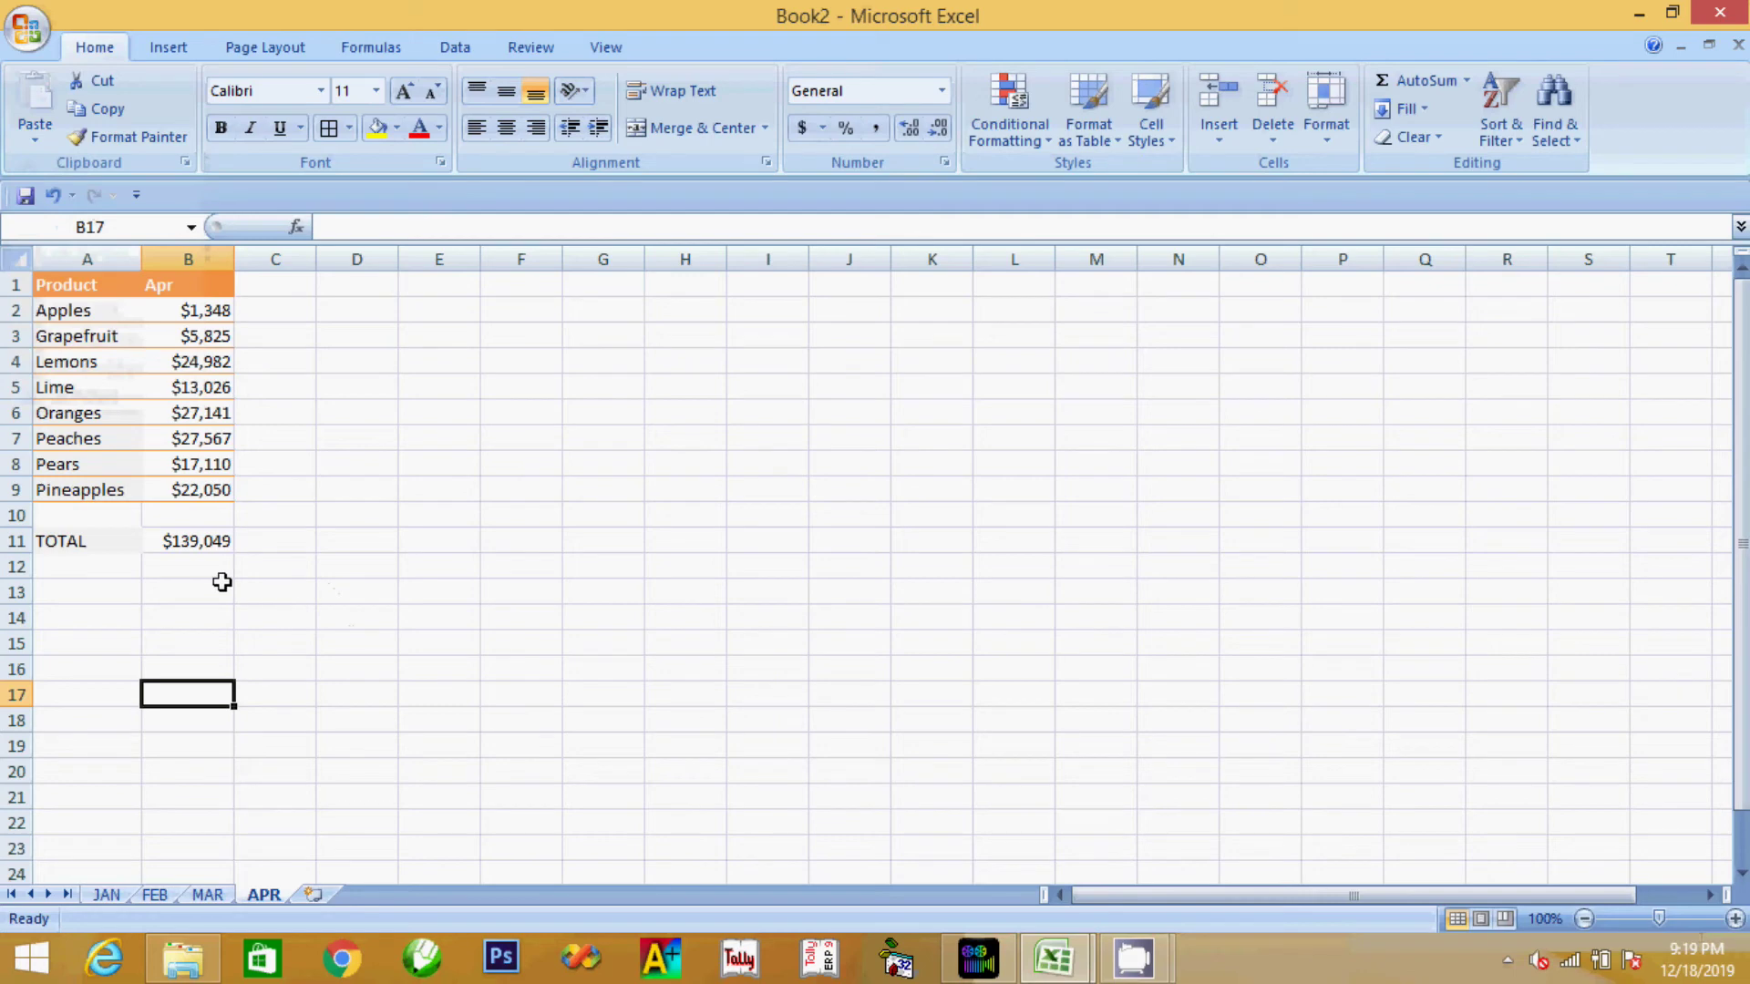
Review APR's TOTAL row in A11:B11, then add a new blank Sheet5 after APR
{"action": "left_click", "coordinate": [211, 543]}
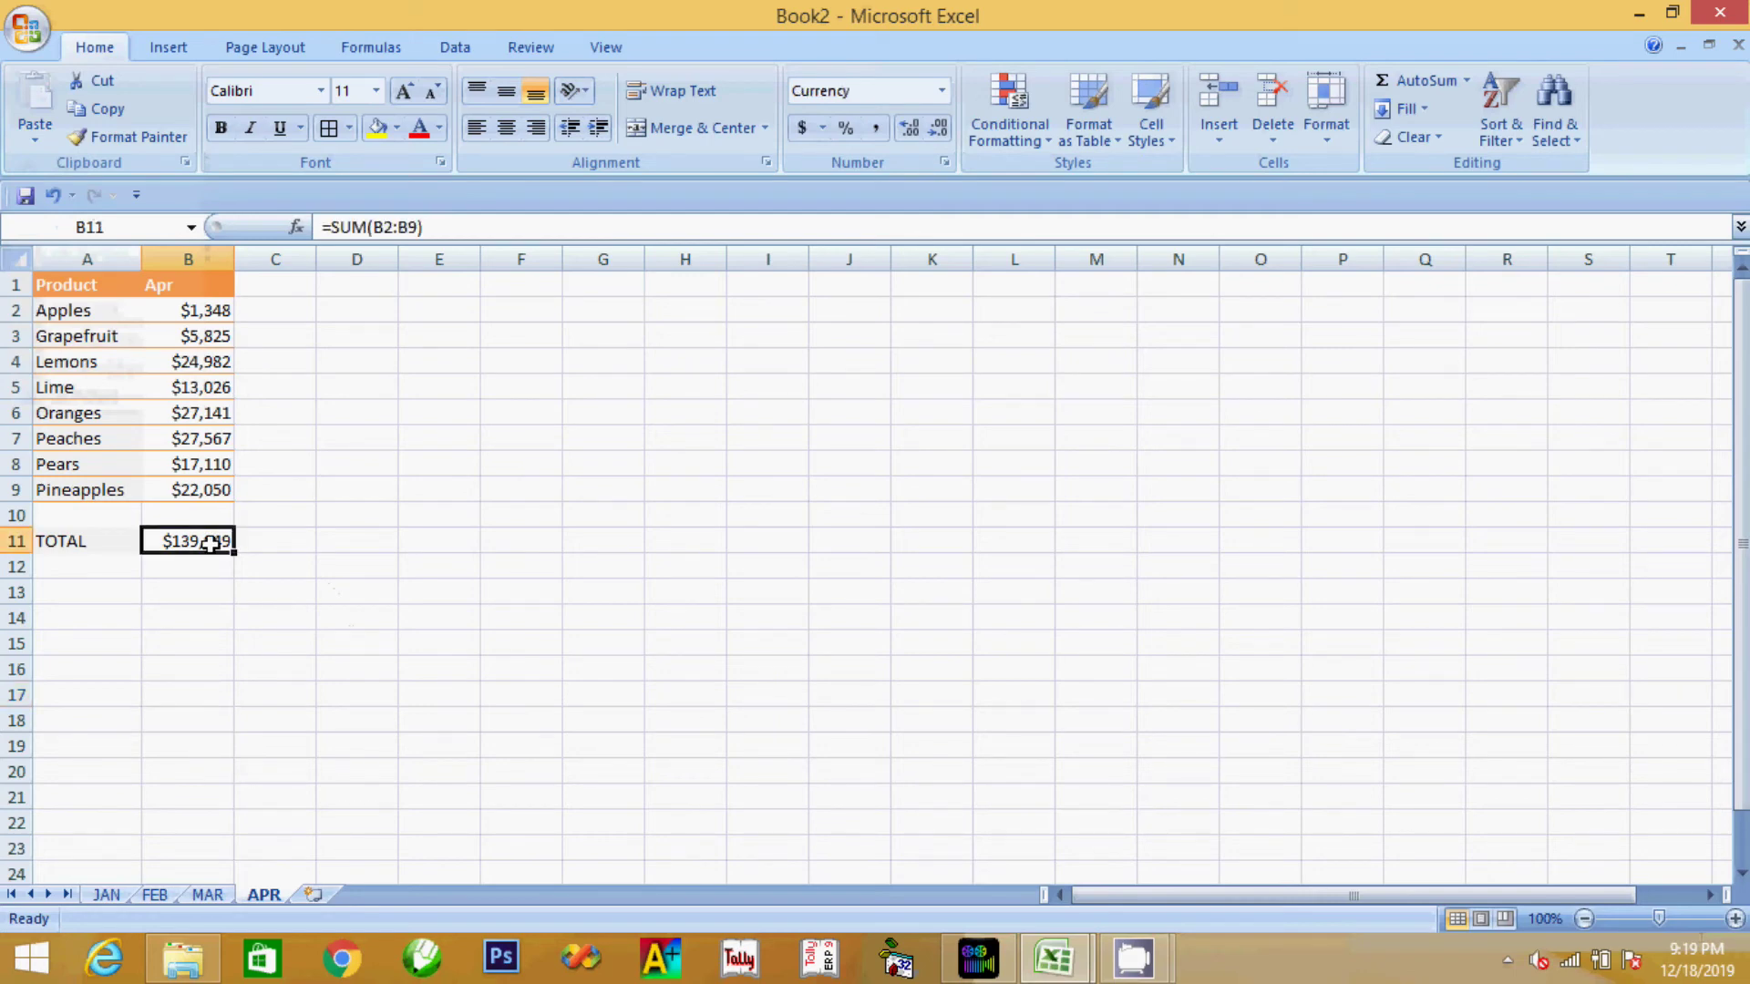
{"action": "left_click", "coordinate": [88, 544]}
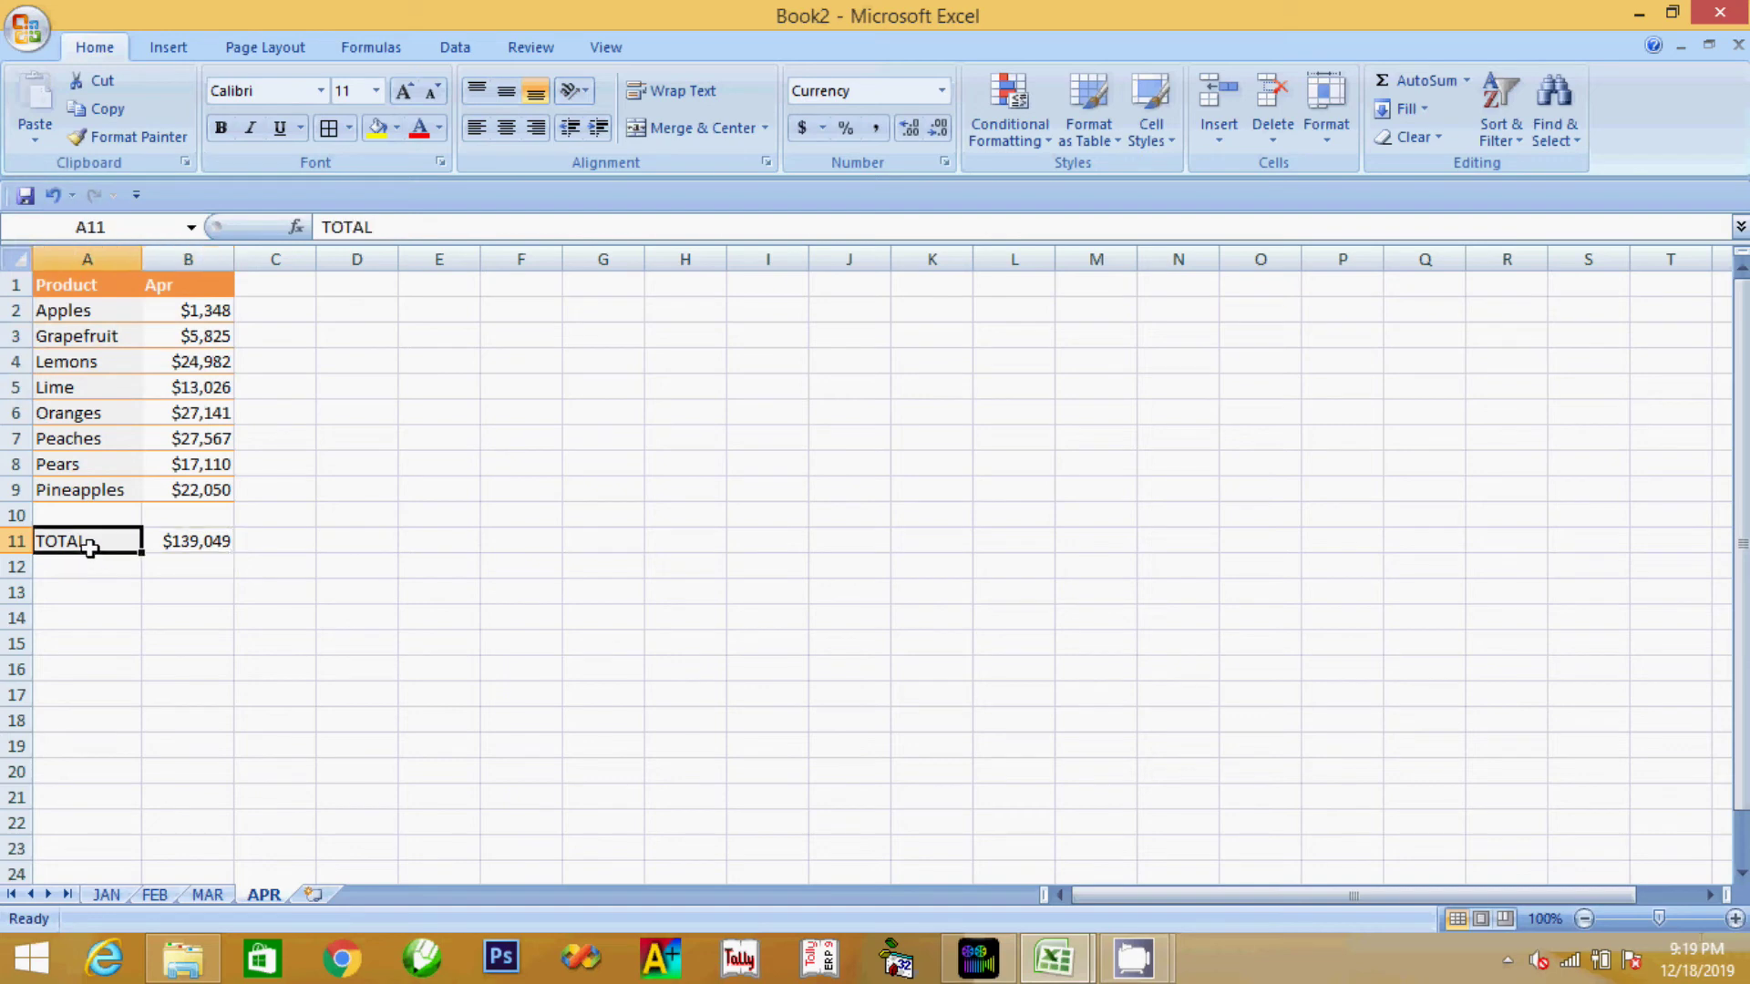
{"action": "left_click", "coordinate": [194, 547]}
{"action": "left_click", "coordinate": [89, 552]}
{"action": "left_click", "coordinate": [187, 547]}
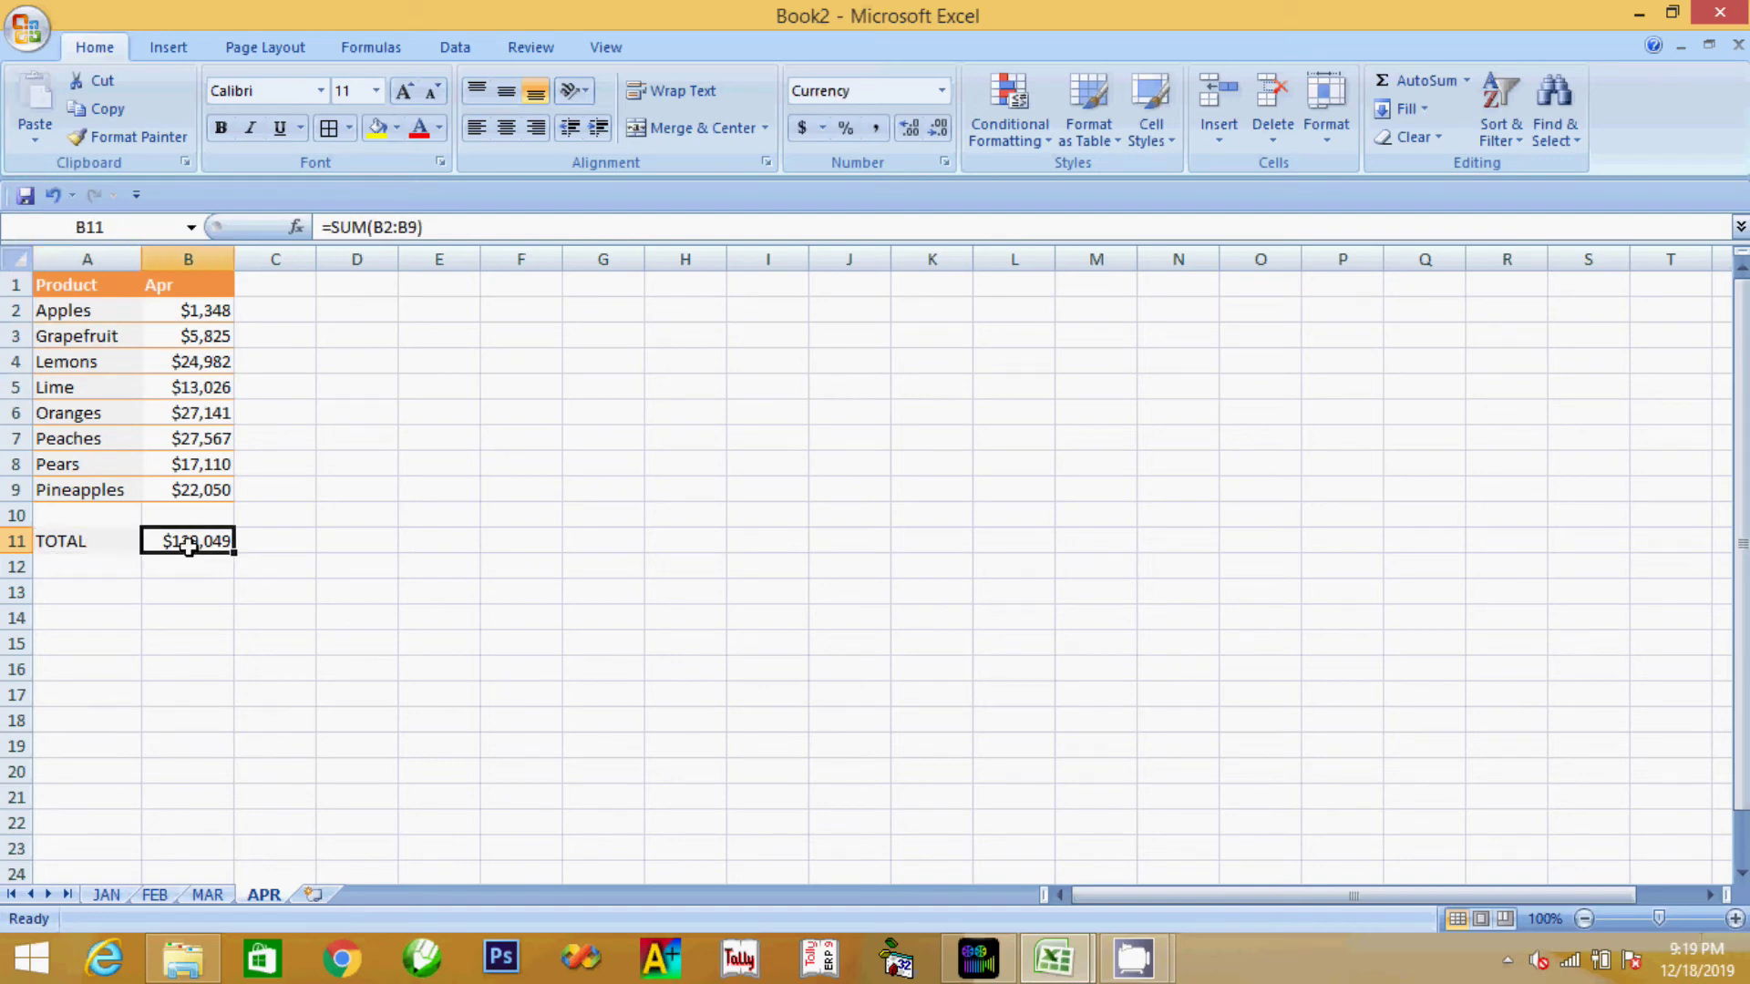
{"action": "left_click", "coordinate": [317, 894]}
{"action": "left_click", "coordinate": [261, 894]}
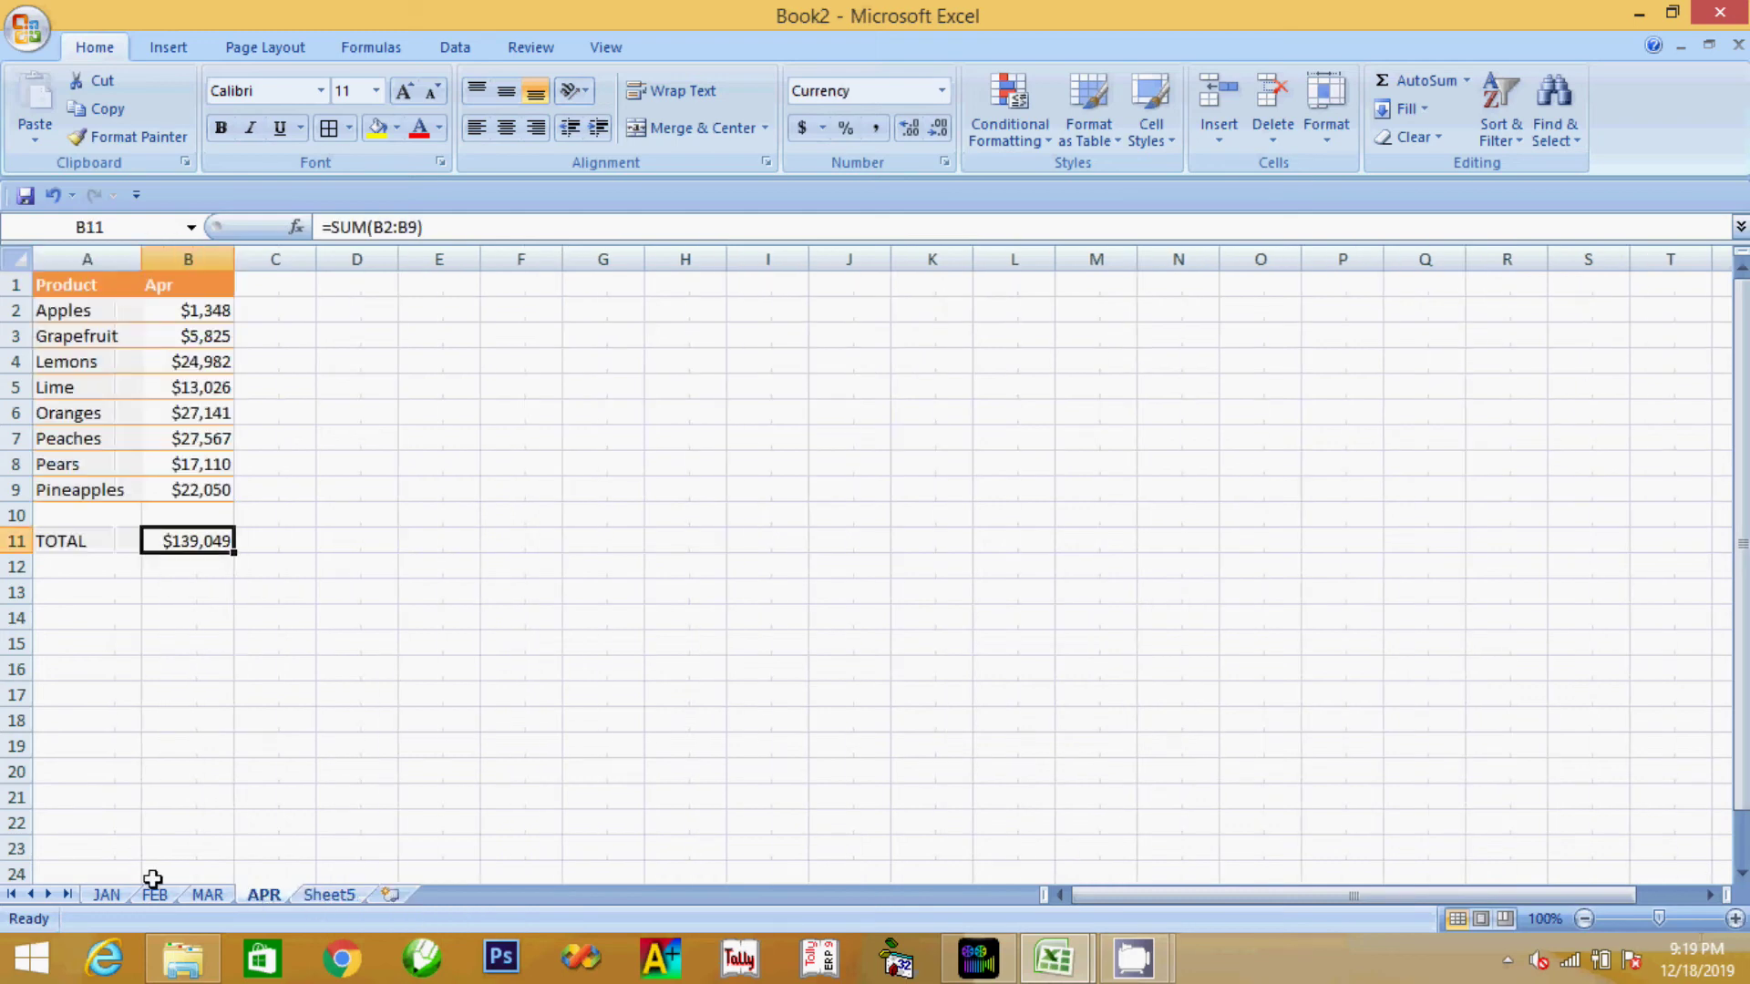
Copy JAN's Product column A1:A9 into Sheet5 and clear the fruit names below the heading
{"action": "left_click", "coordinate": [119, 889]}
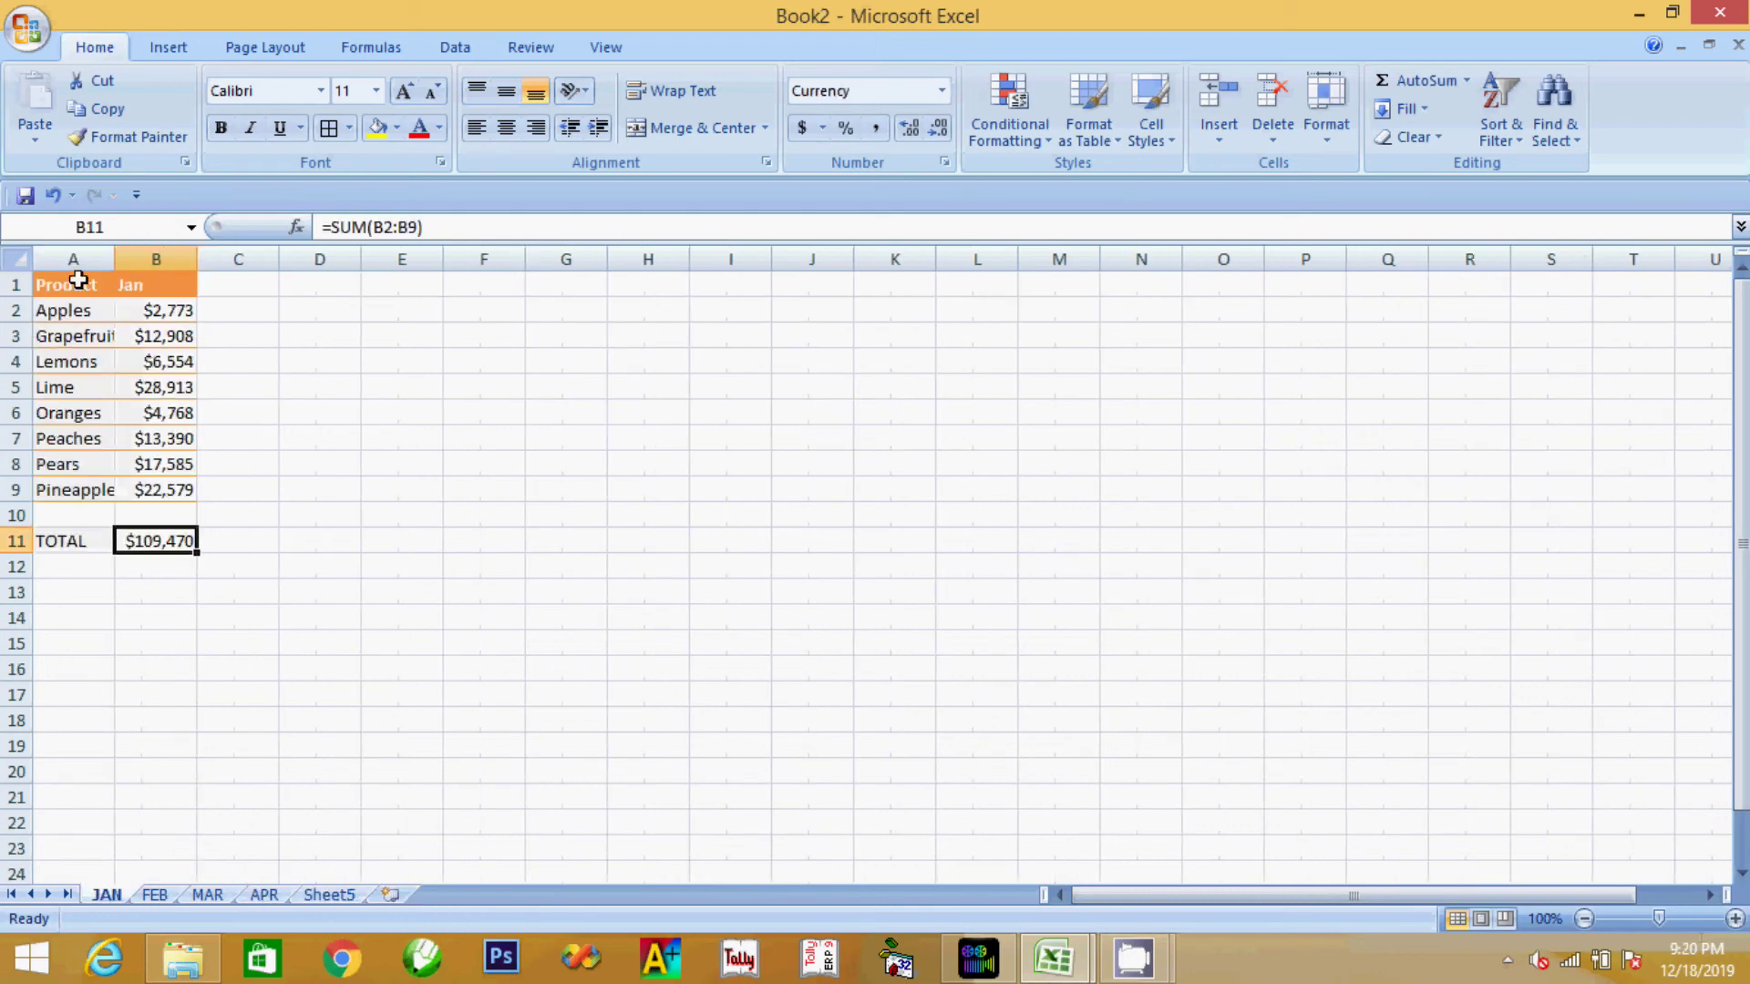
{"action": "left_click_drag", "start_coordinate": [73, 283], "coordinate": [84, 492]}
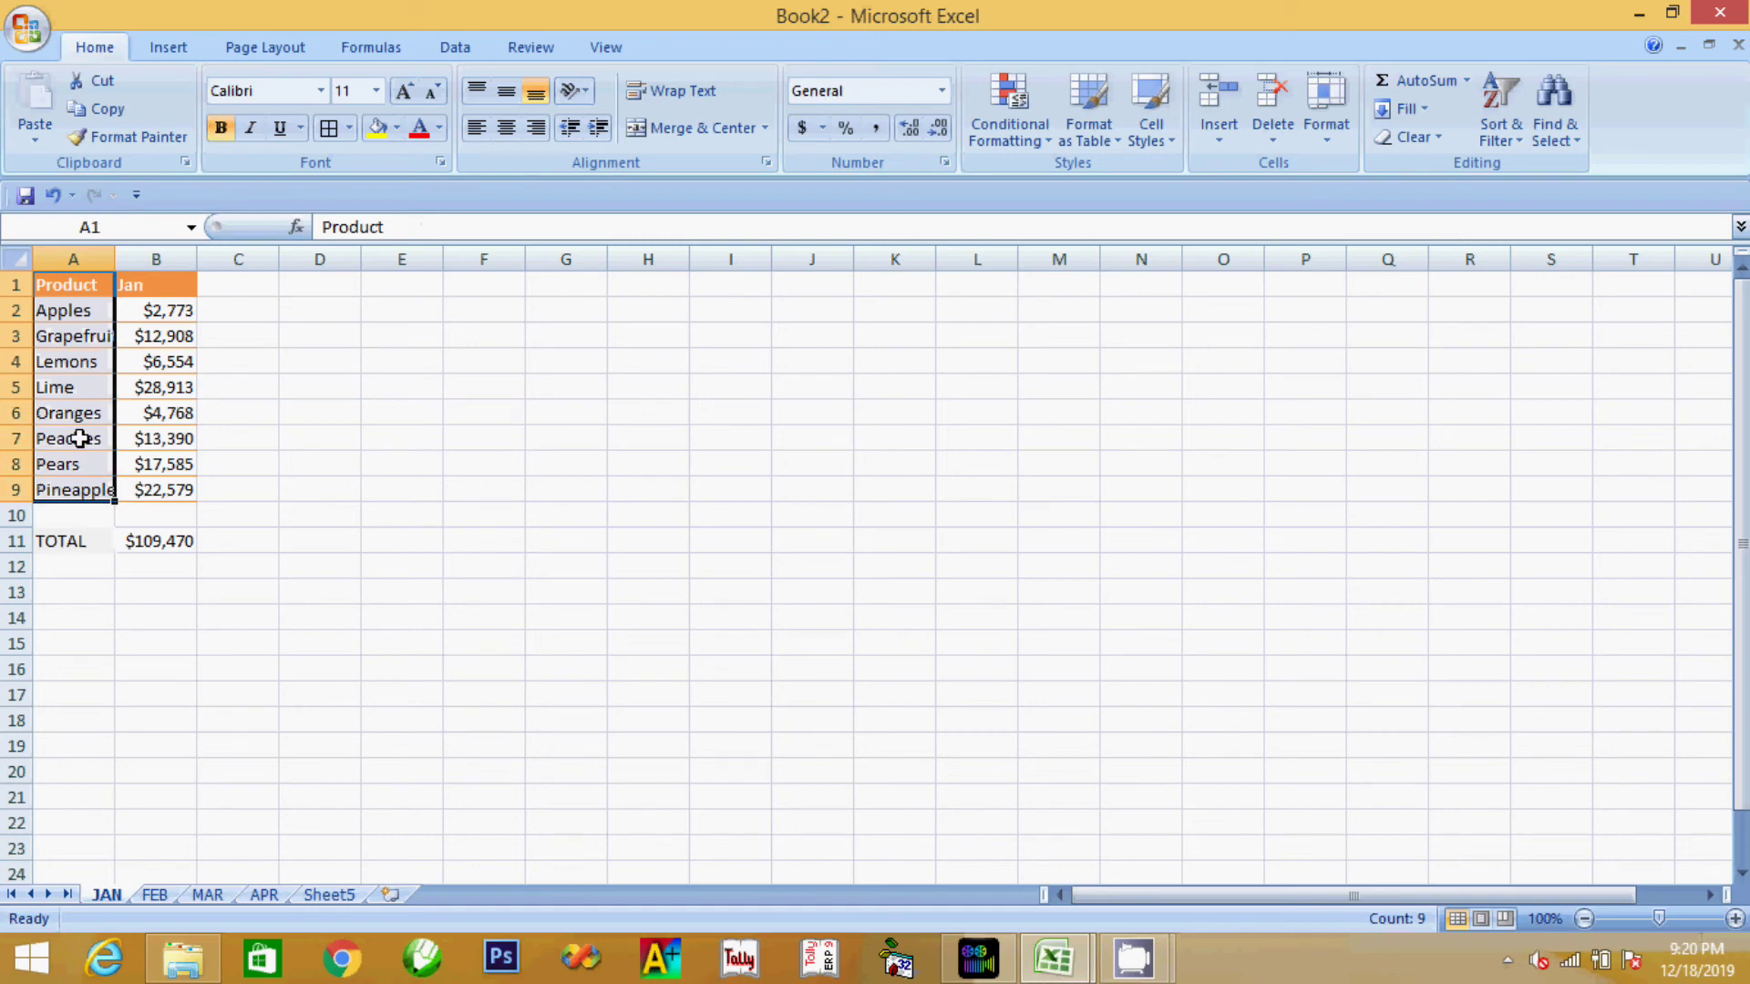
{"action": "key", "text": "ctrl+c"}
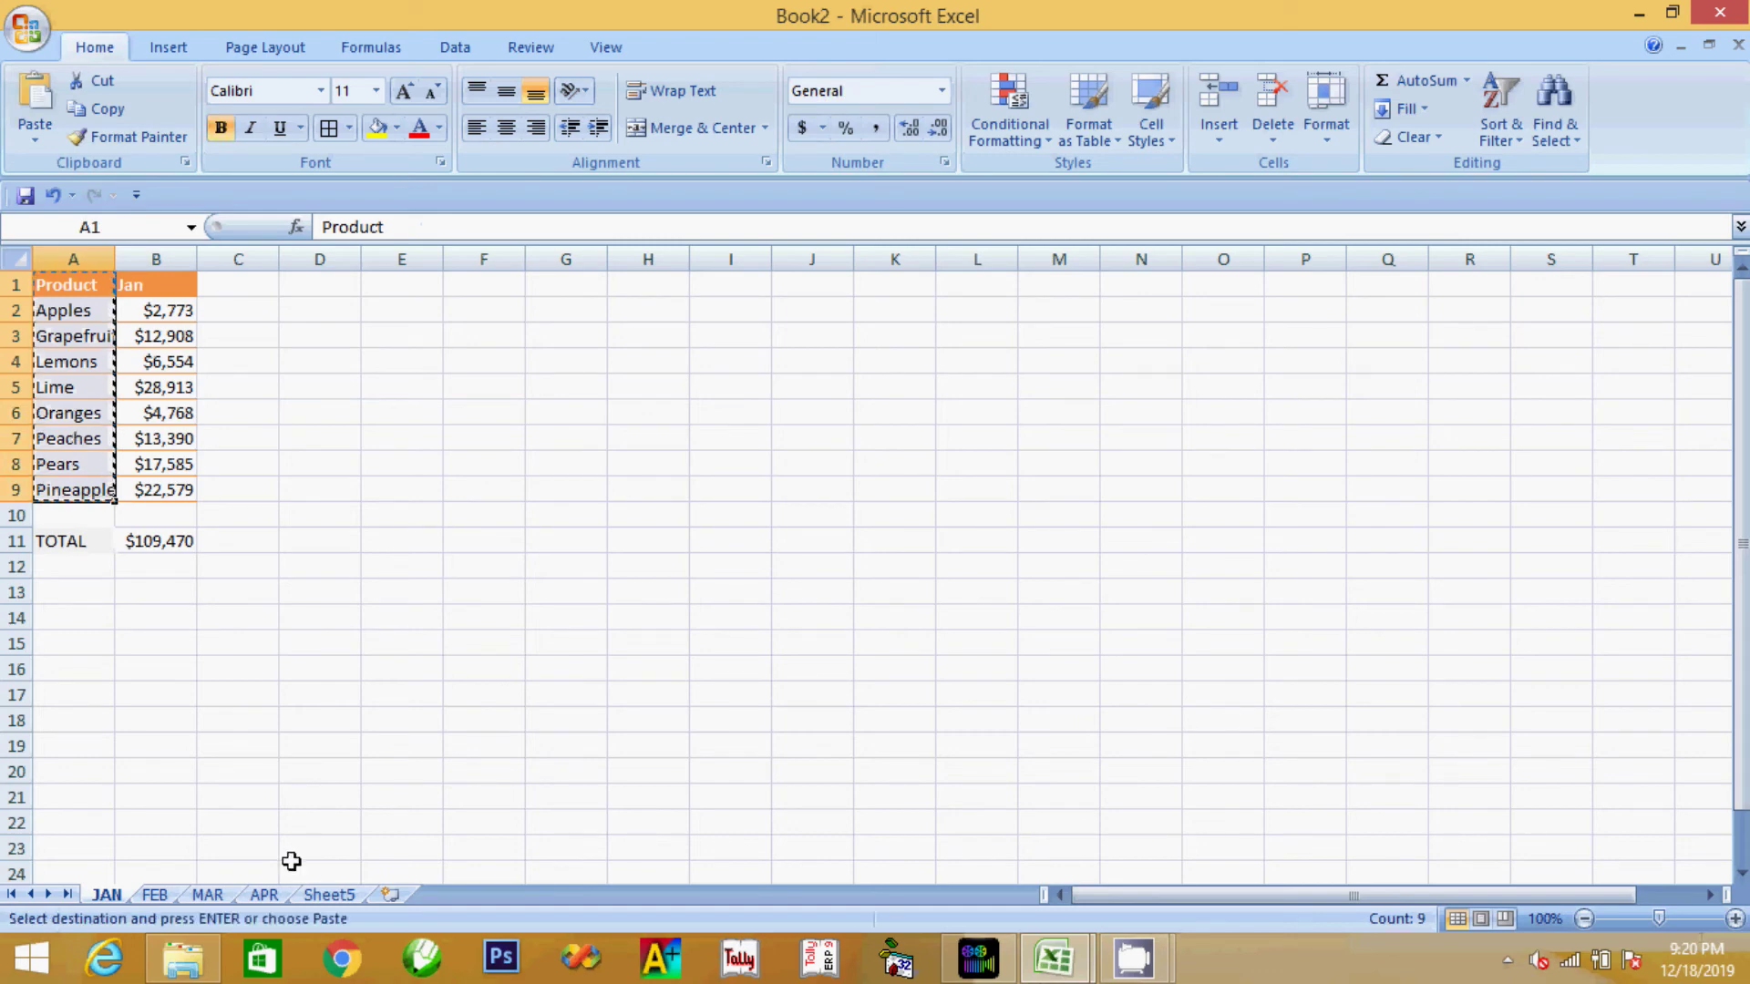
{"action": "left_click", "coordinate": [326, 895]}
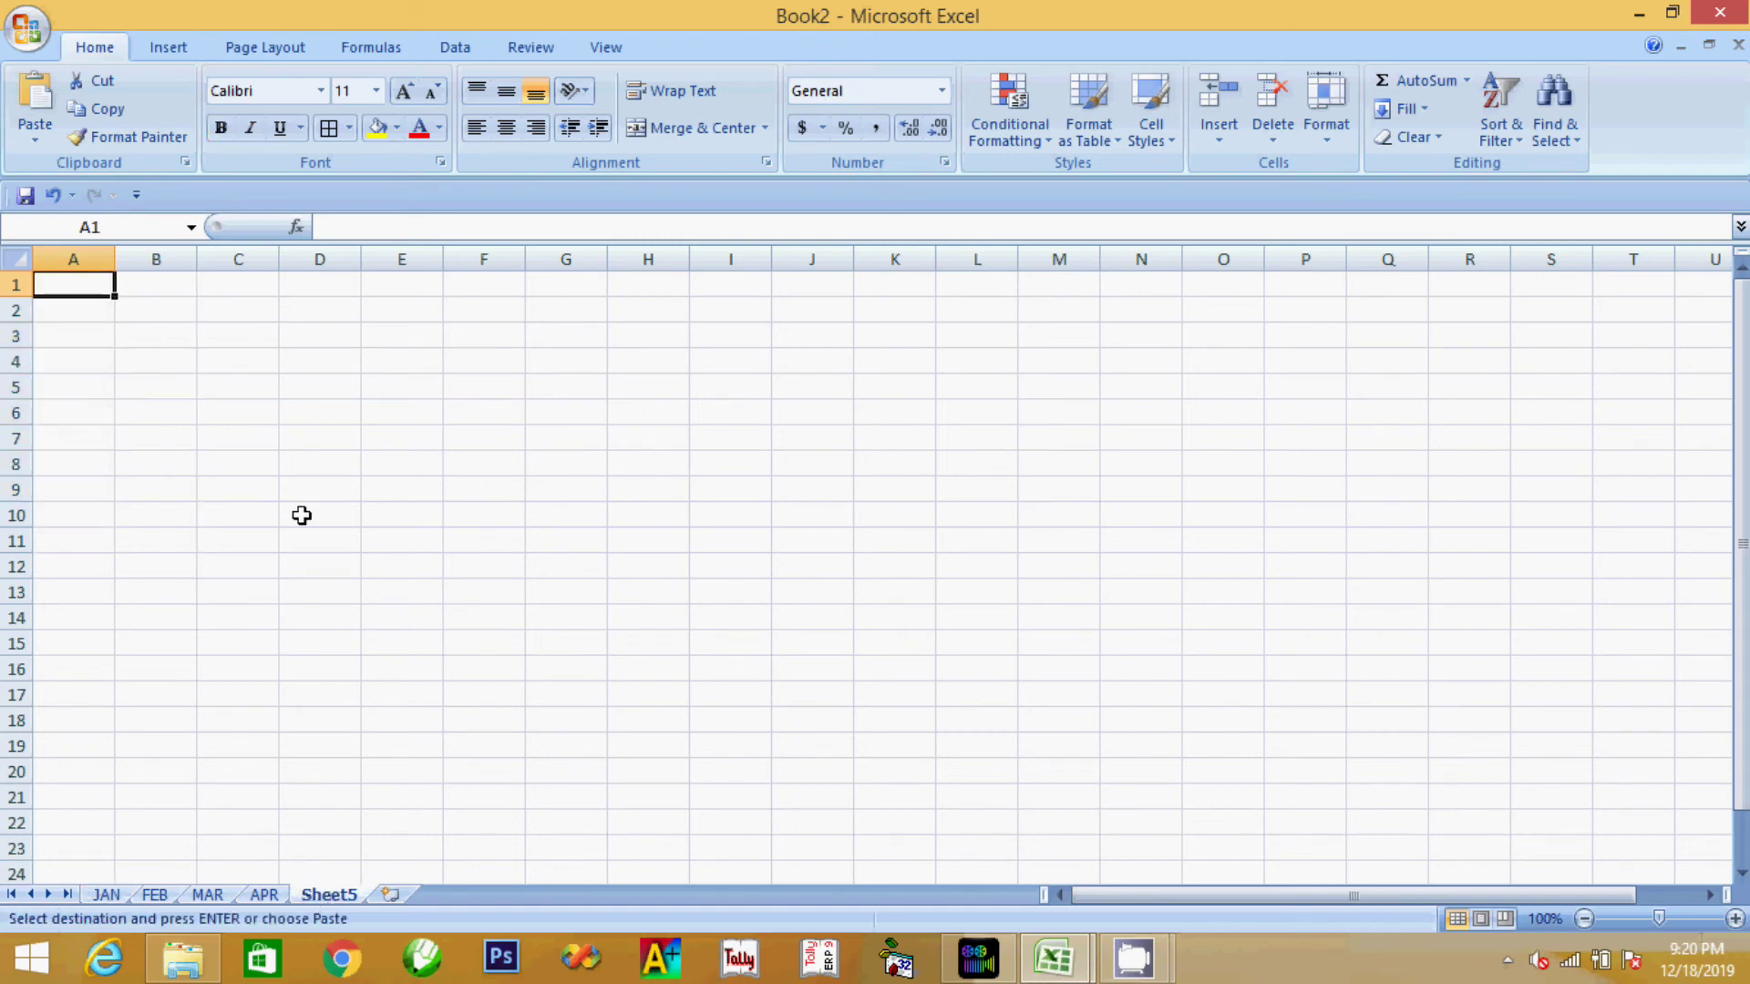
{"action": "key", "text": "ctrl+v"}
{"action": "left_click", "coordinate": [120, 584]}
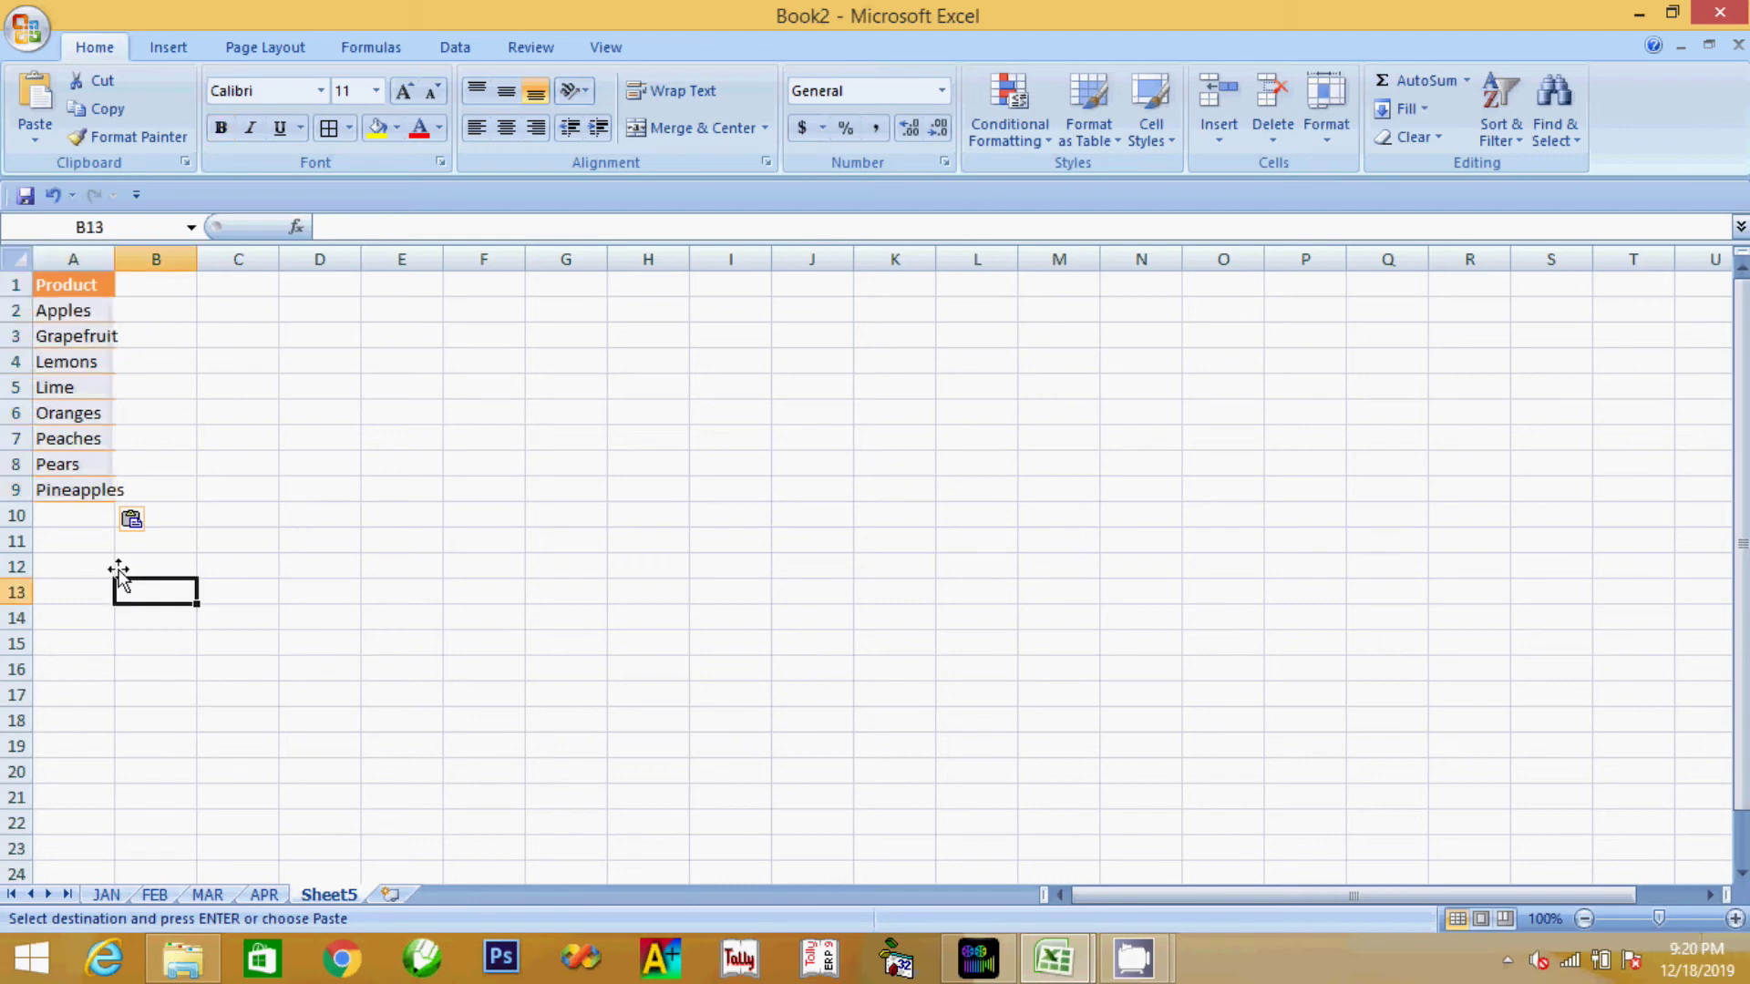
{"action": "mouse_move", "coordinate": [66, 310]}
{"action": "left_mouse_down"}
{"action": "mouse_move", "coordinate": [115, 506]}
{"action": "mouse_move", "coordinate": [117, 488]}
{"action": "mouse_move", "coordinate": [127, 498]}
{"action": "left_mouse_up"}
{"action": "key", "text": "Delete"}
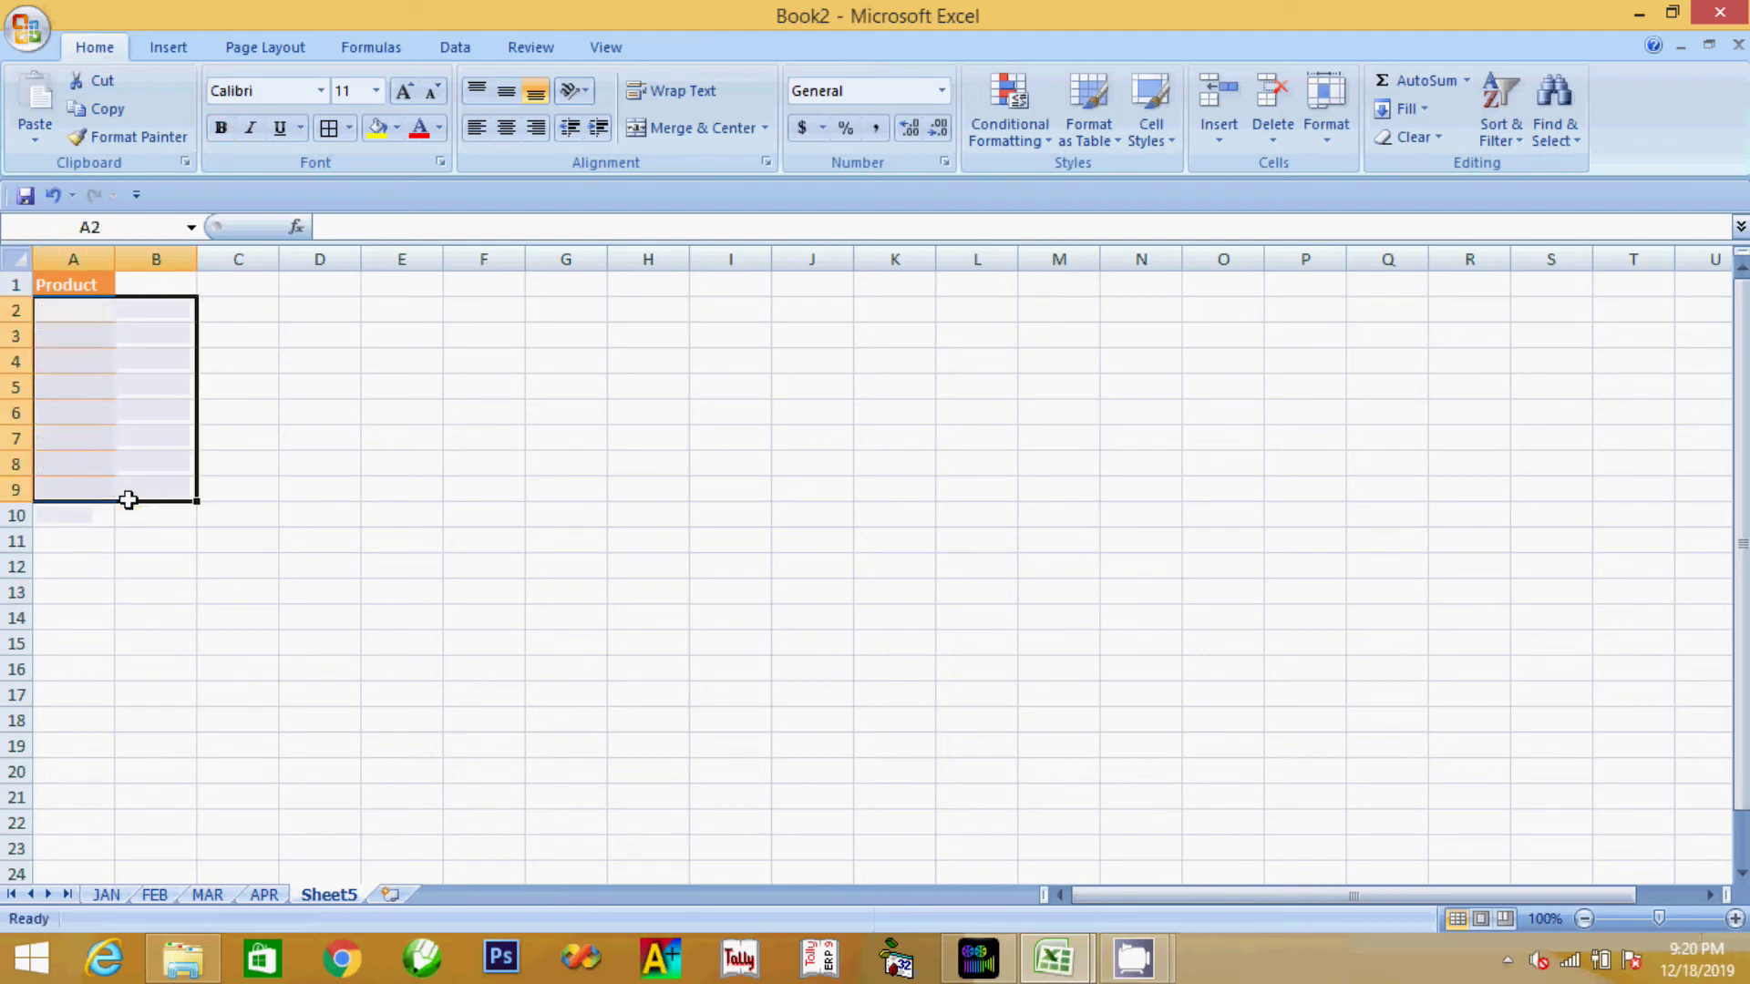
Enter the months JAN, FEB, MAR and APR into A2:A5 under Product
{"action": "left_click", "coordinate": [82, 320]}
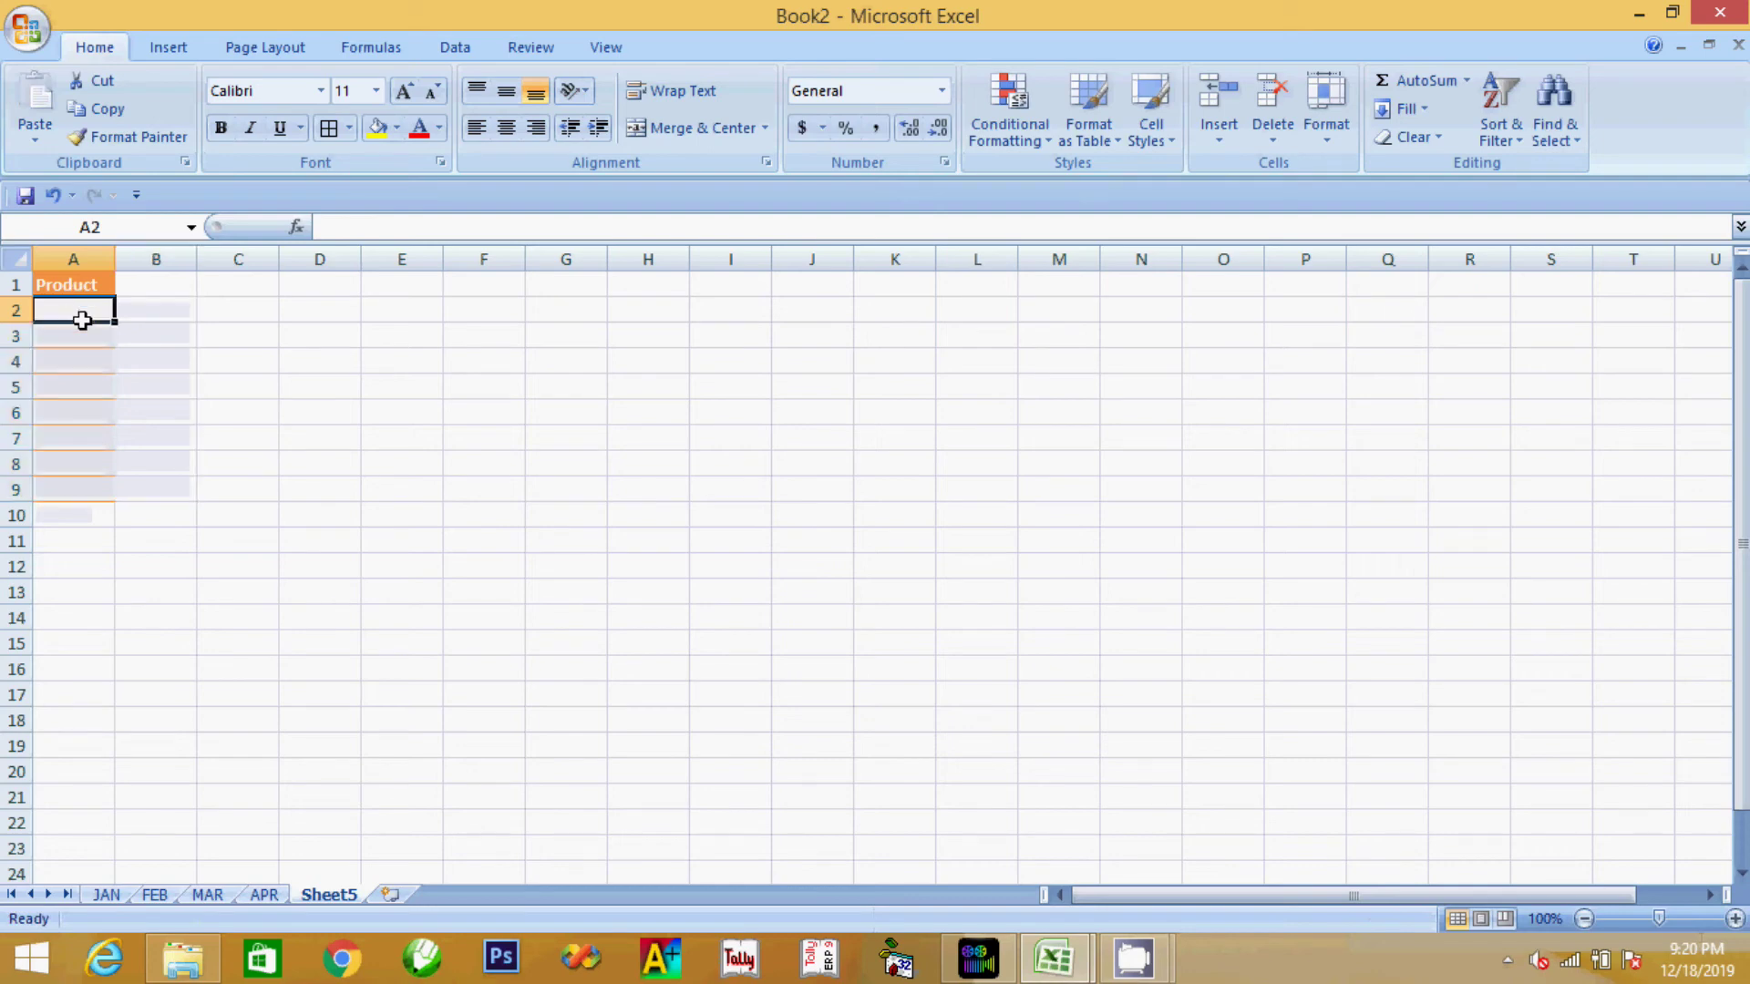
{"action": "type", "text": "JAN"}
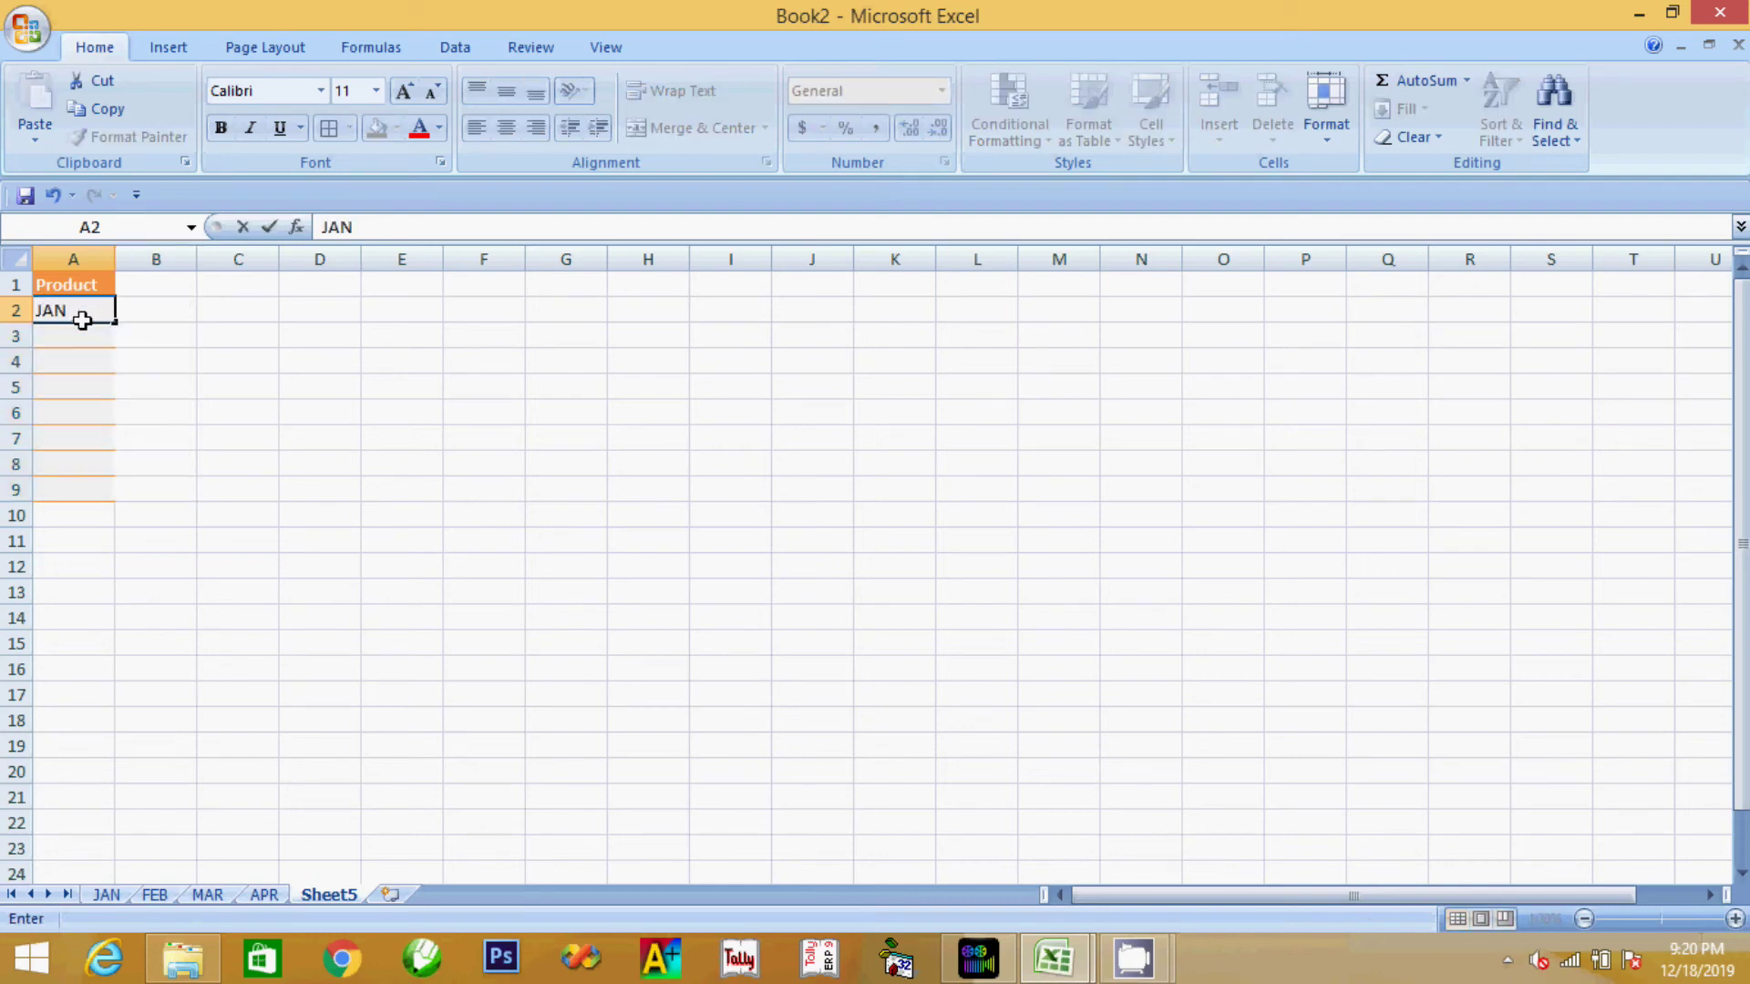
{"action": "key", "text": "Return"}
{"action": "type", "text": "FEB"}
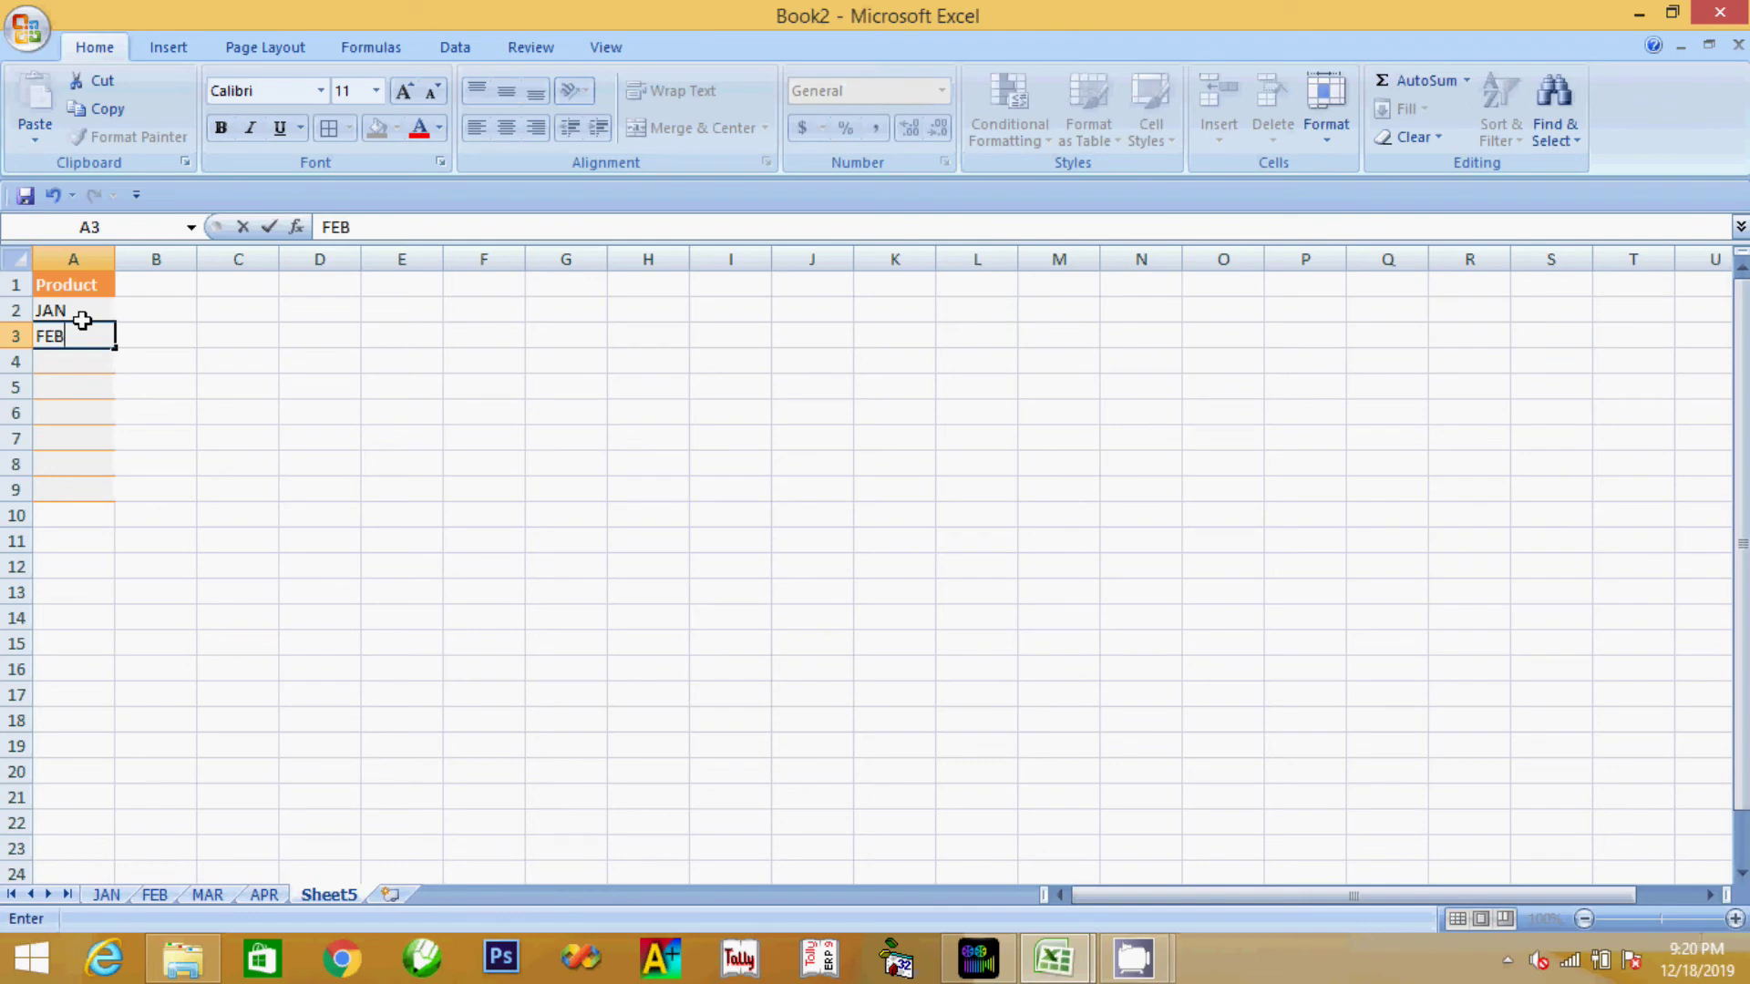
{"action": "key", "text": "Return"}
{"action": "type", "text": "MAR"}
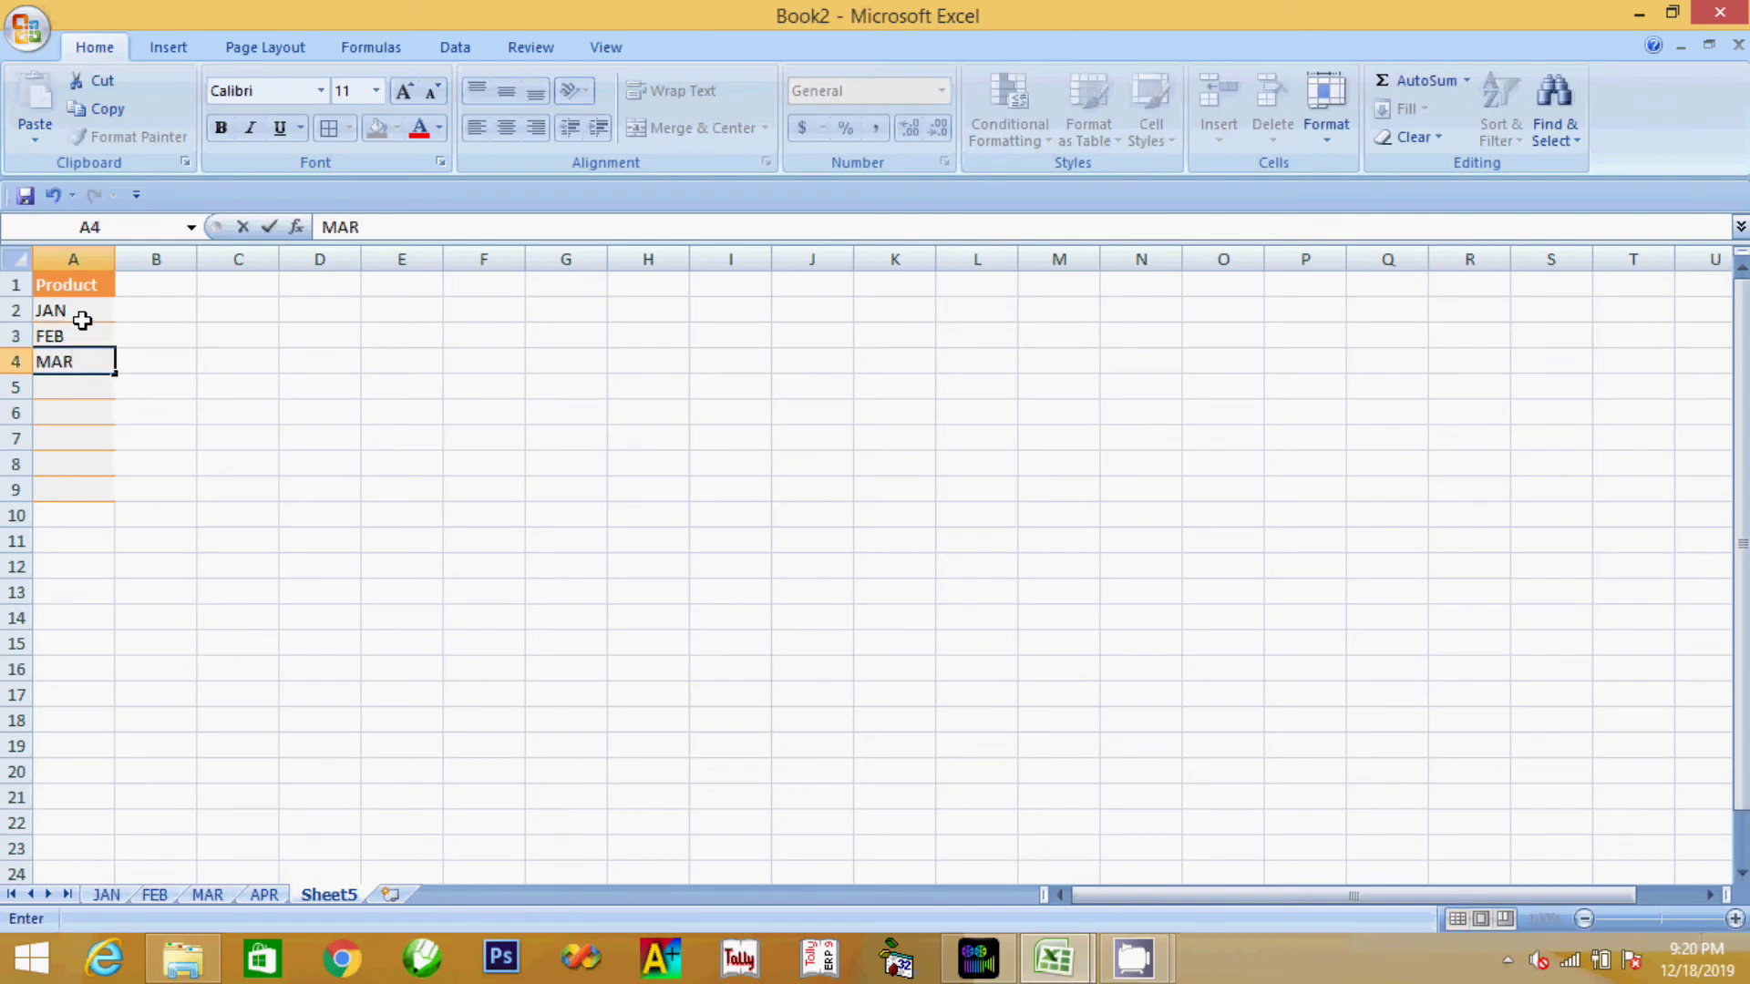
{"action": "key", "text": "Return"}
{"action": "type", "text": "APR"}
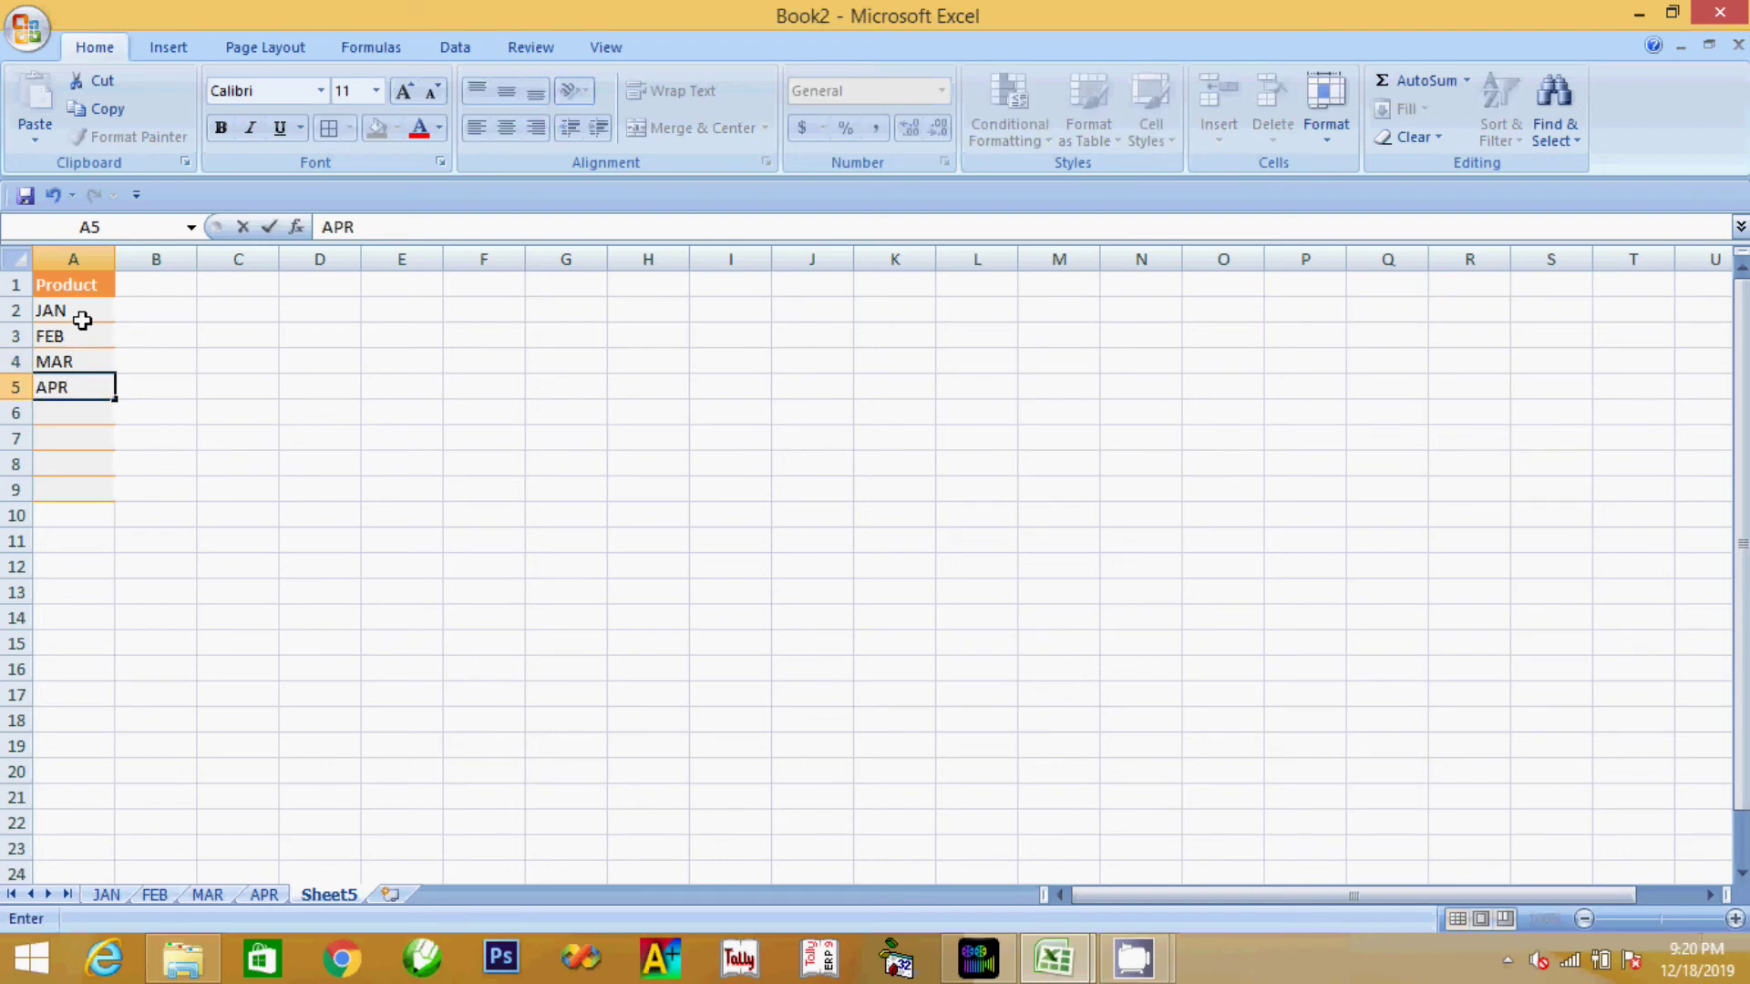
{"action": "left_click", "coordinate": [44, 458]}
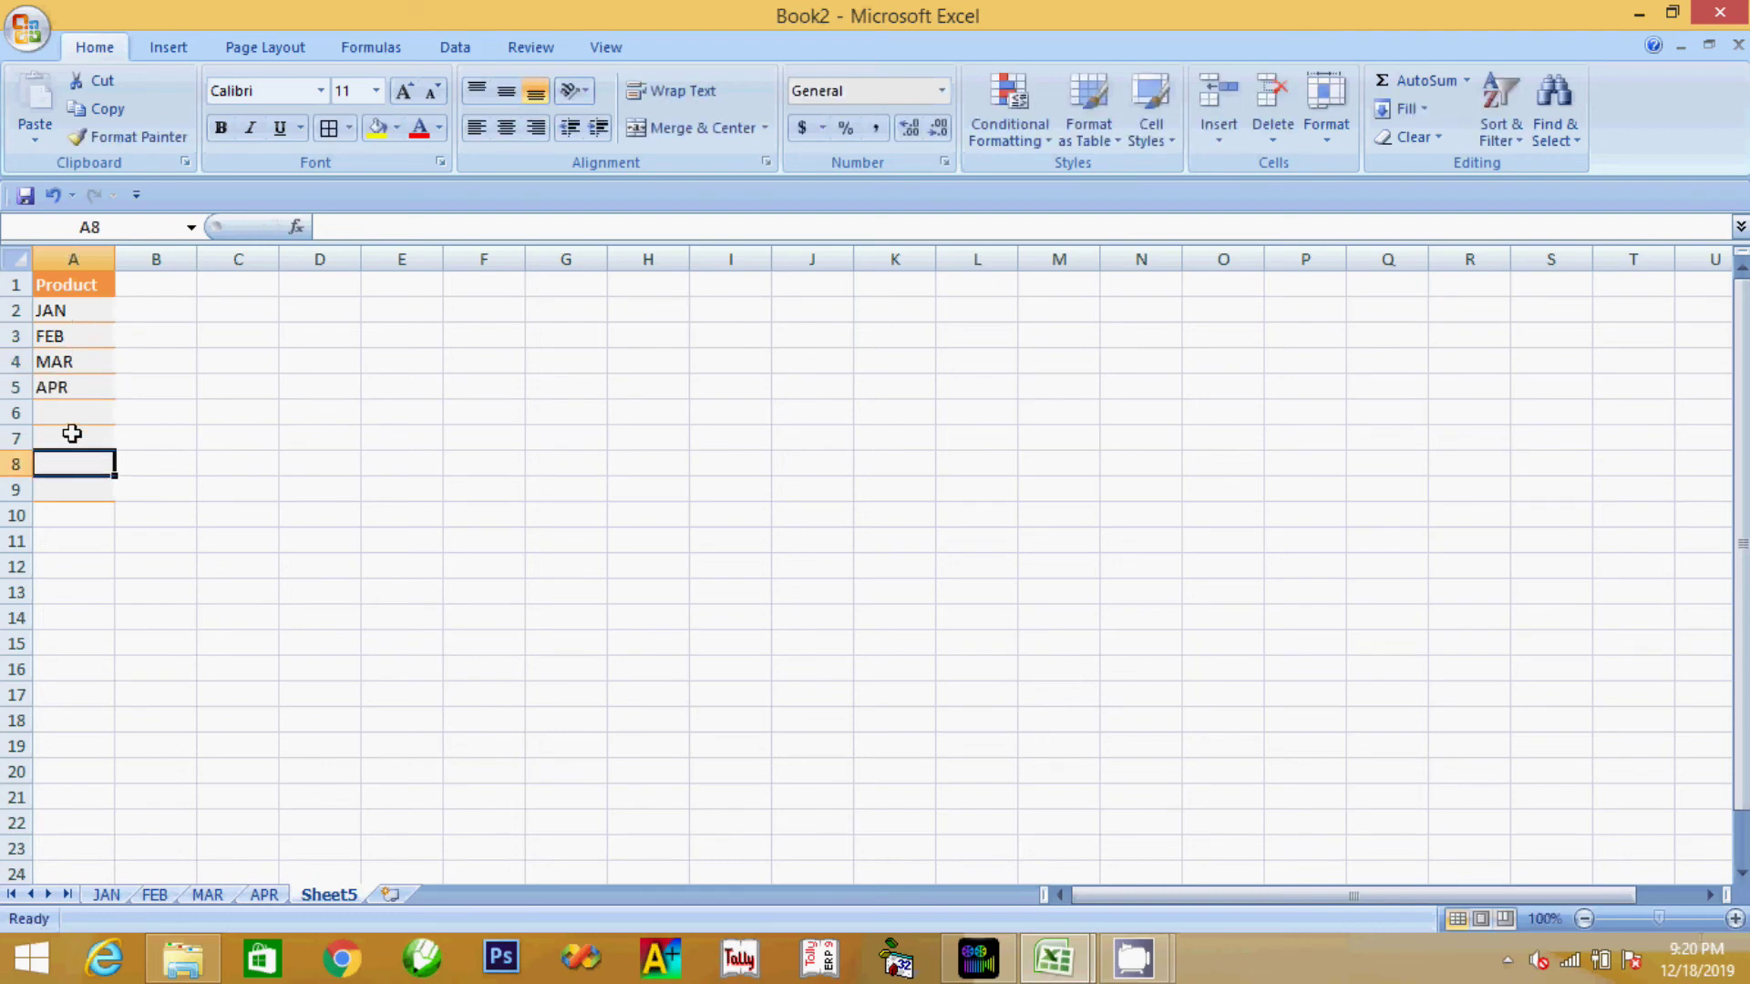
Copy JAN's B11 total and Paste Link it on JAN, triggering a circular reference warning
{"action": "left_click", "coordinate": [172, 311]}
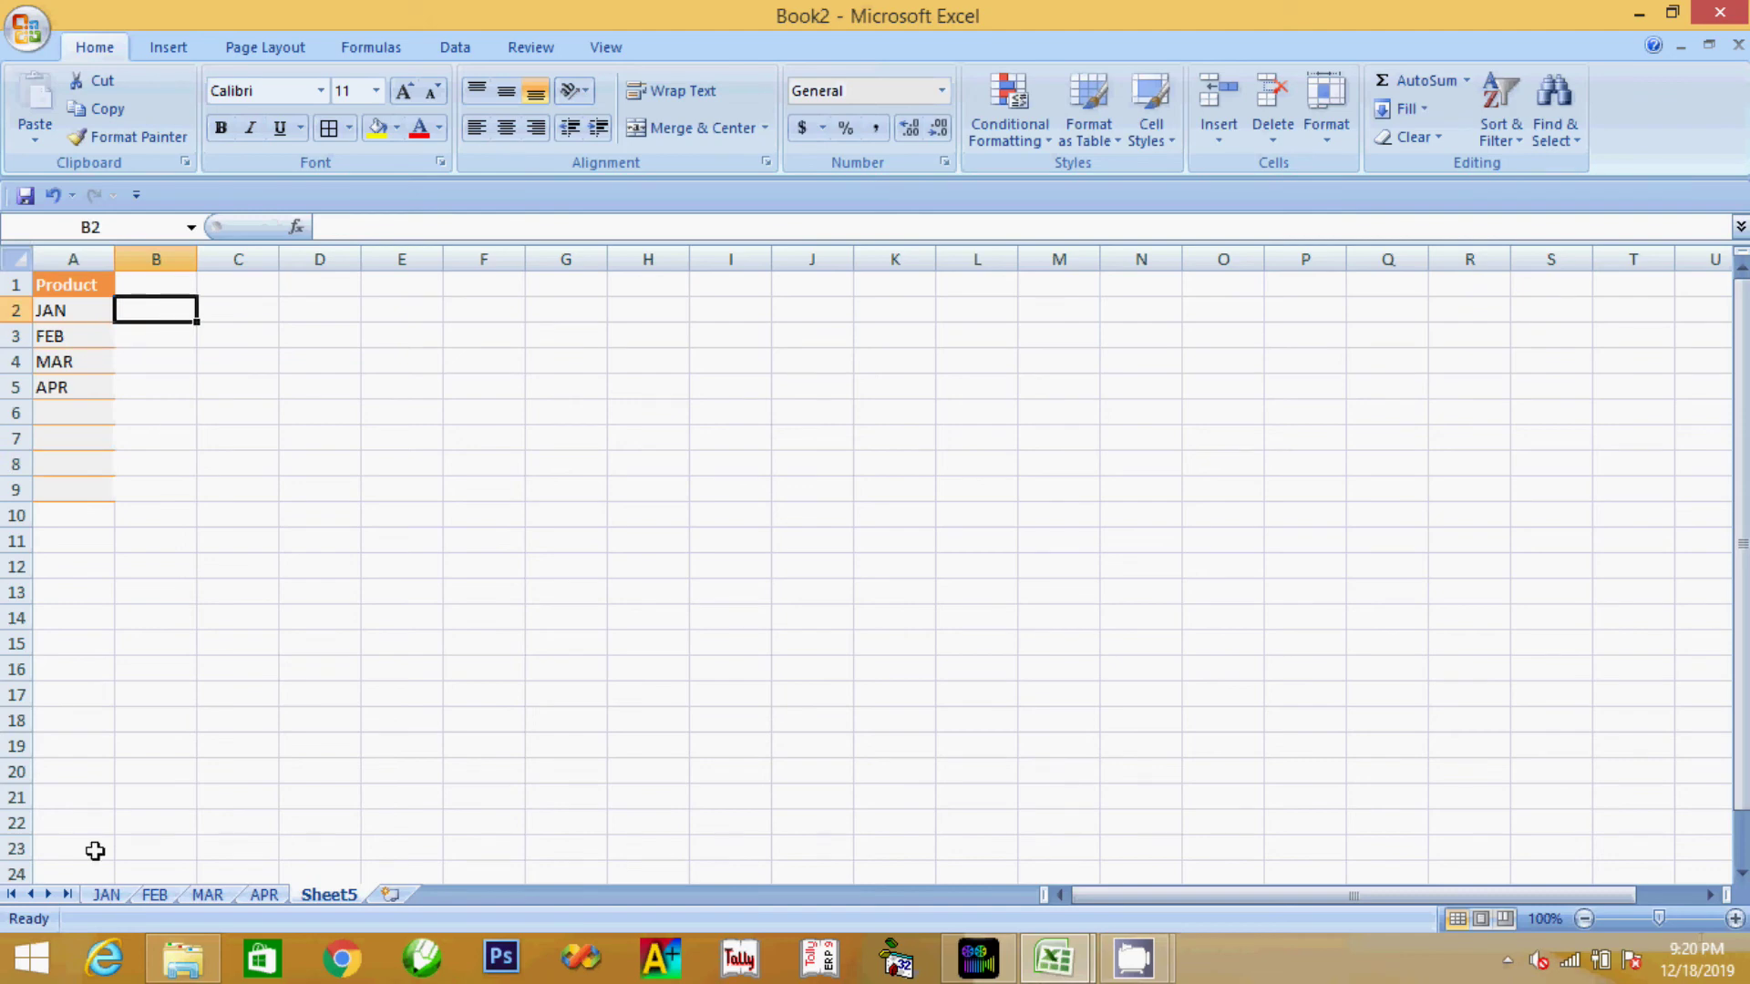
{"action": "left_click", "coordinate": [106, 898]}
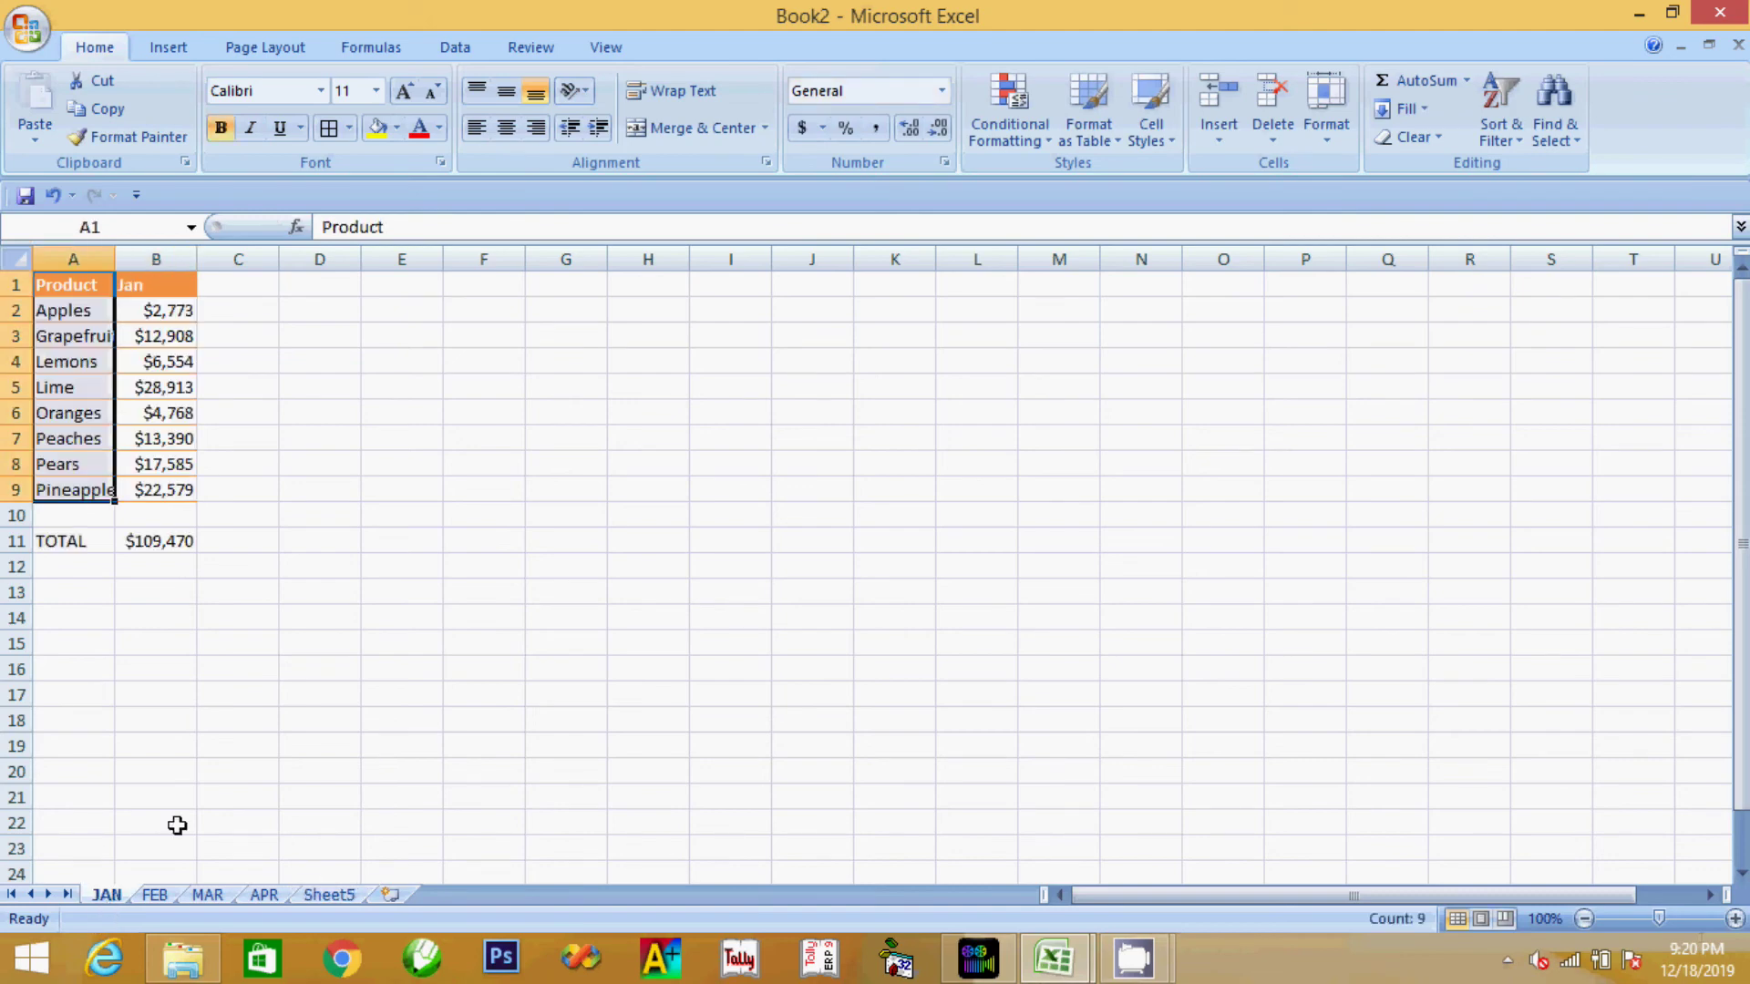
{"action": "left_click", "coordinate": [149, 771]}
{"action": "left_click", "coordinate": [159, 544]}
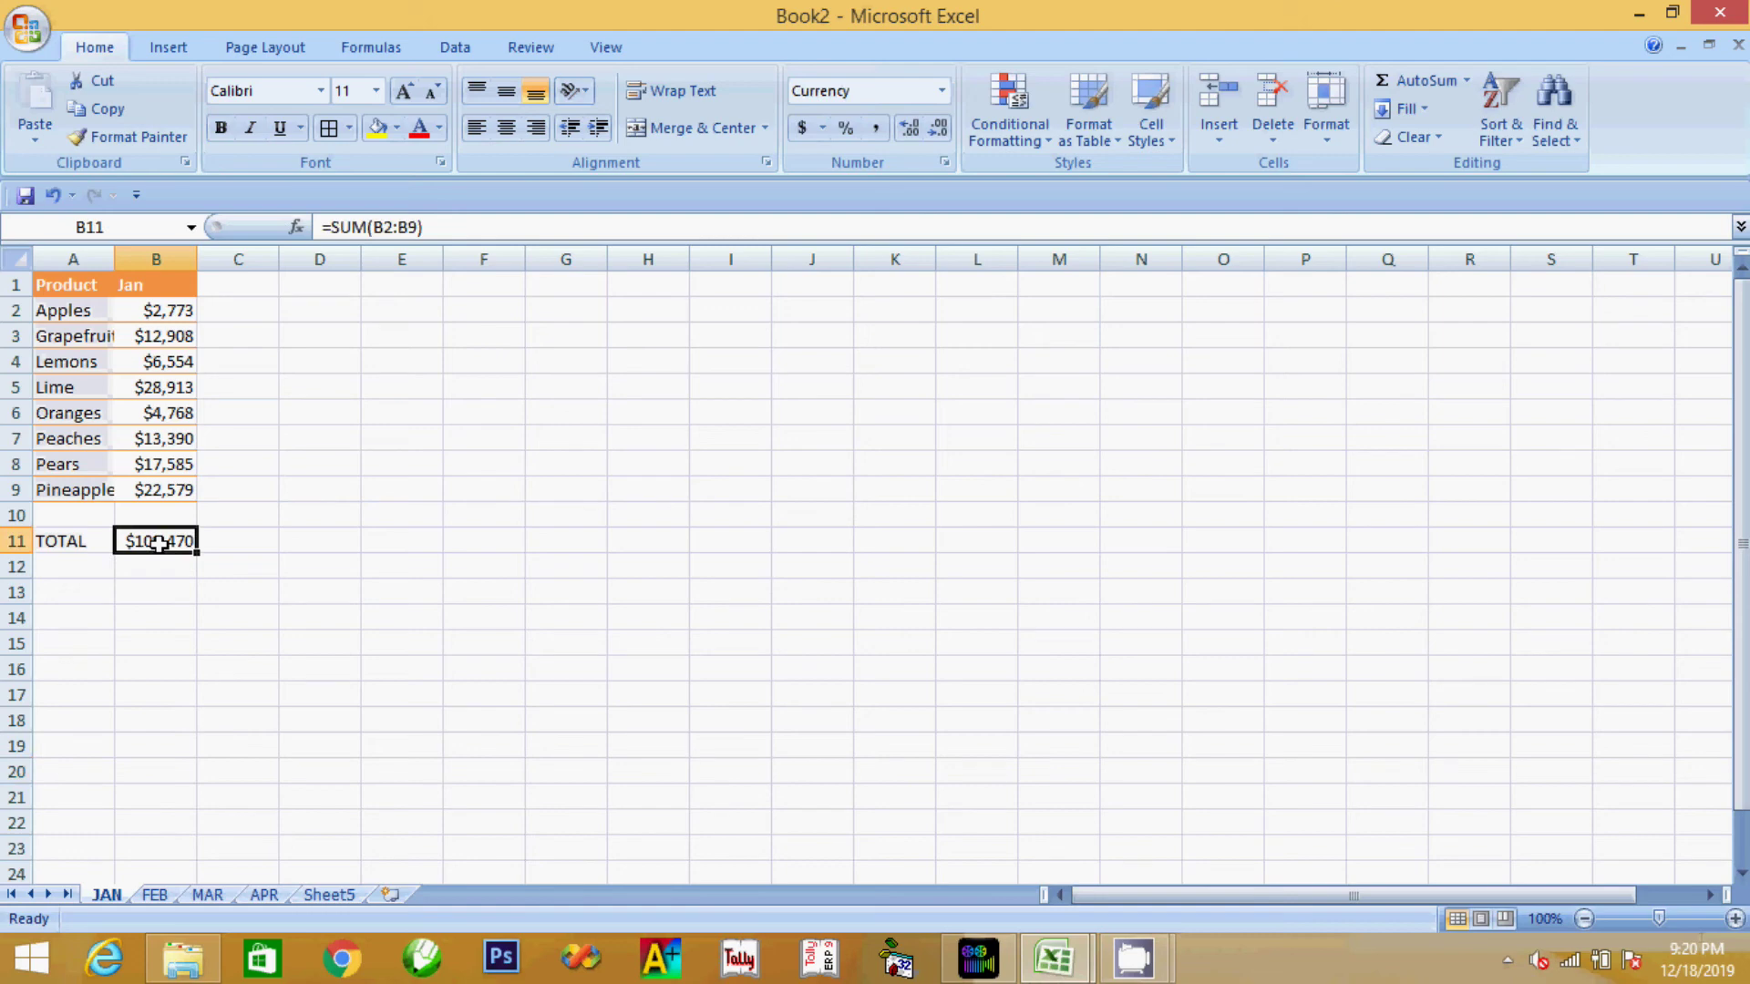
{"action": "left_click", "coordinate": [100, 110]}
{"action": "left_click", "coordinate": [34, 137]}
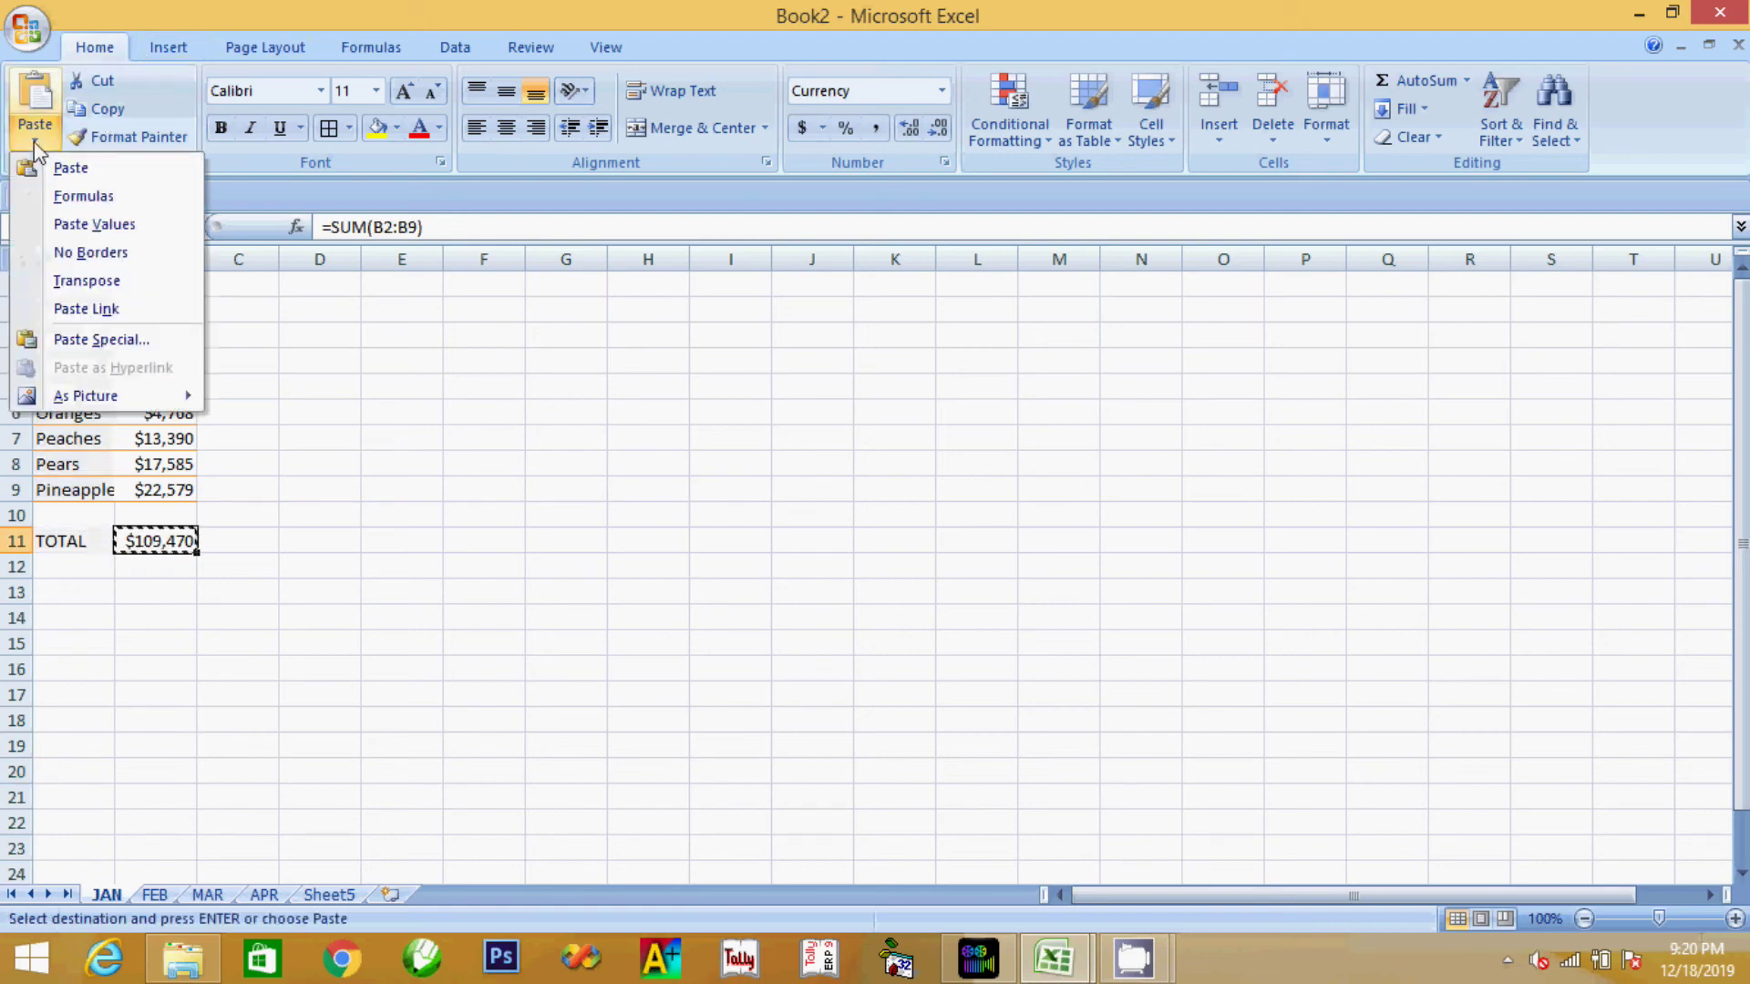
{"action": "left_click", "coordinate": [125, 311]}
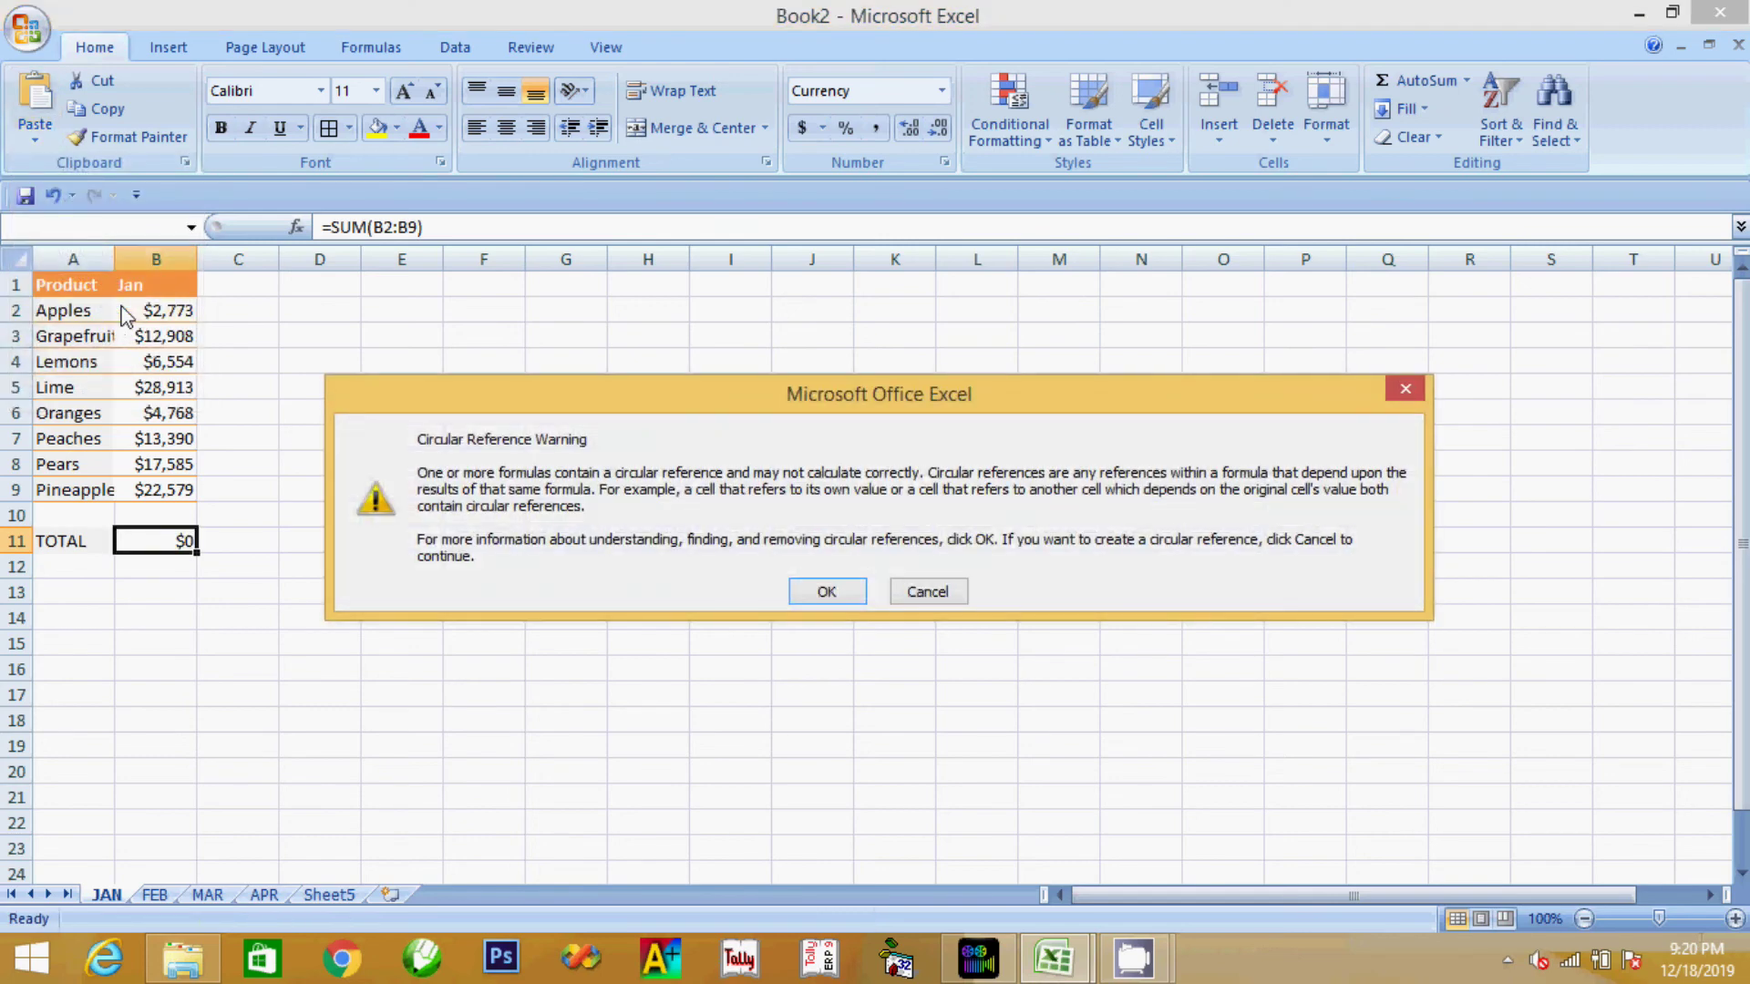
Dismiss the circular reference warning and undo the paste, restoring =SUM(B2:B9) at $109,470
{"action": "left_click", "coordinate": [1403, 383]}
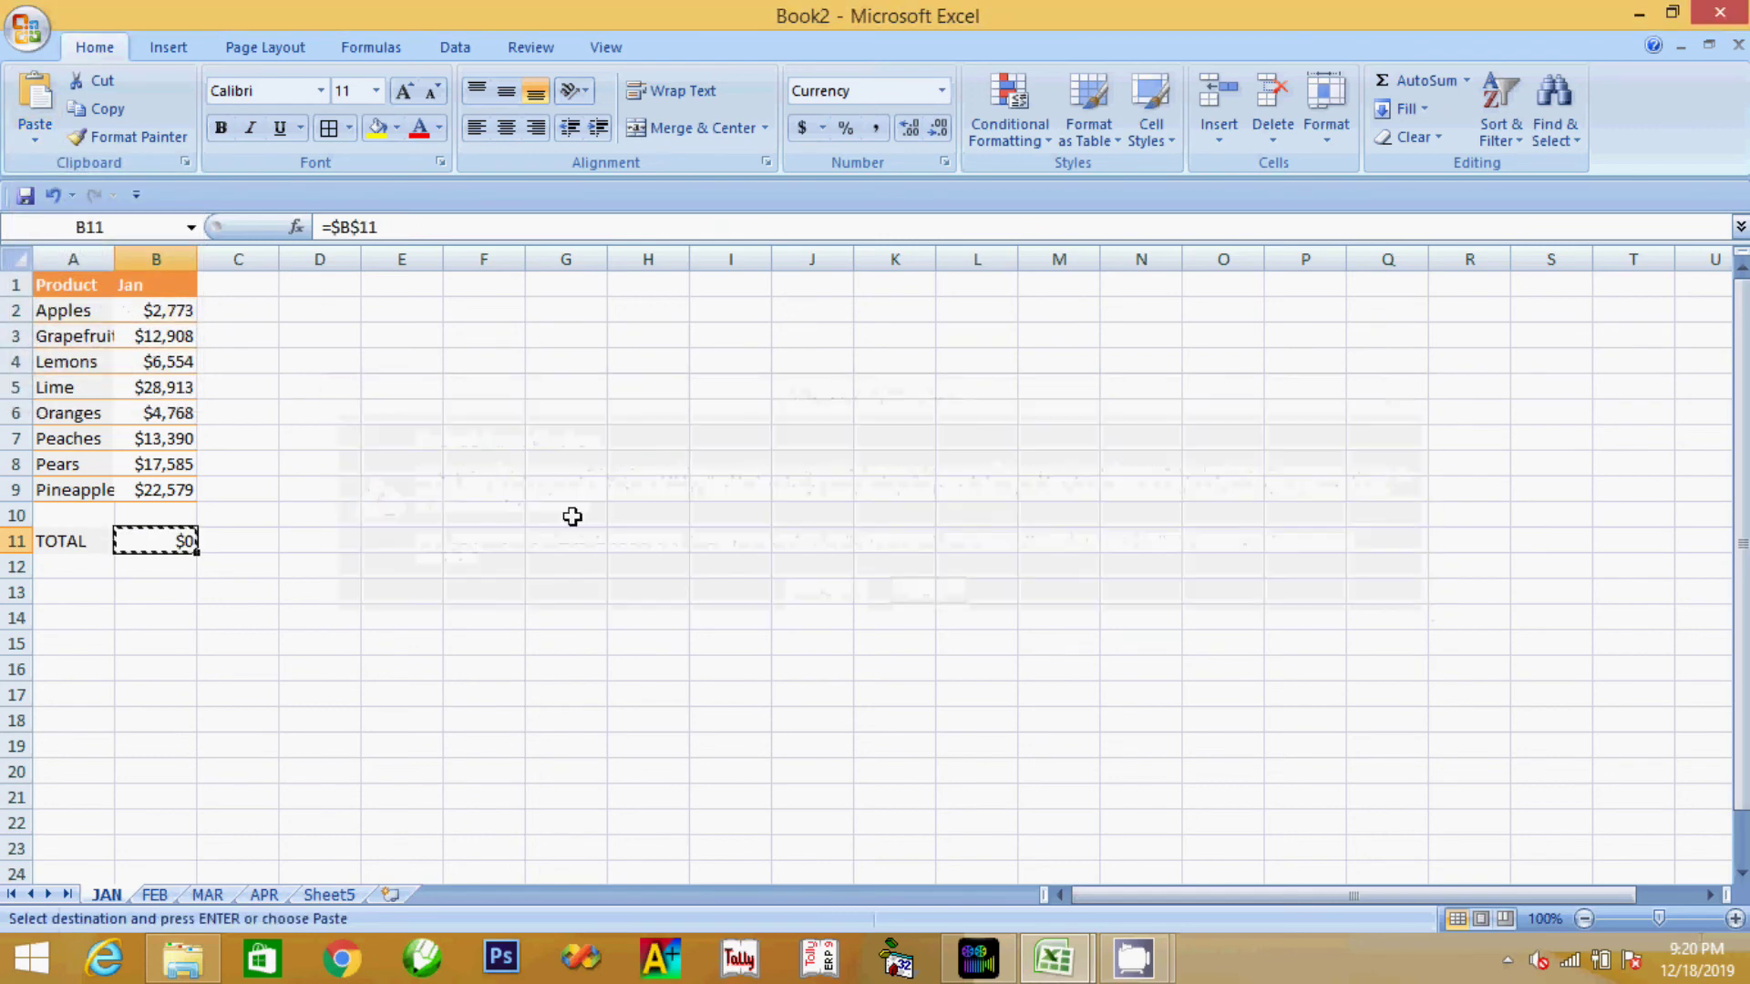
{"action": "key", "text": "Escape"}
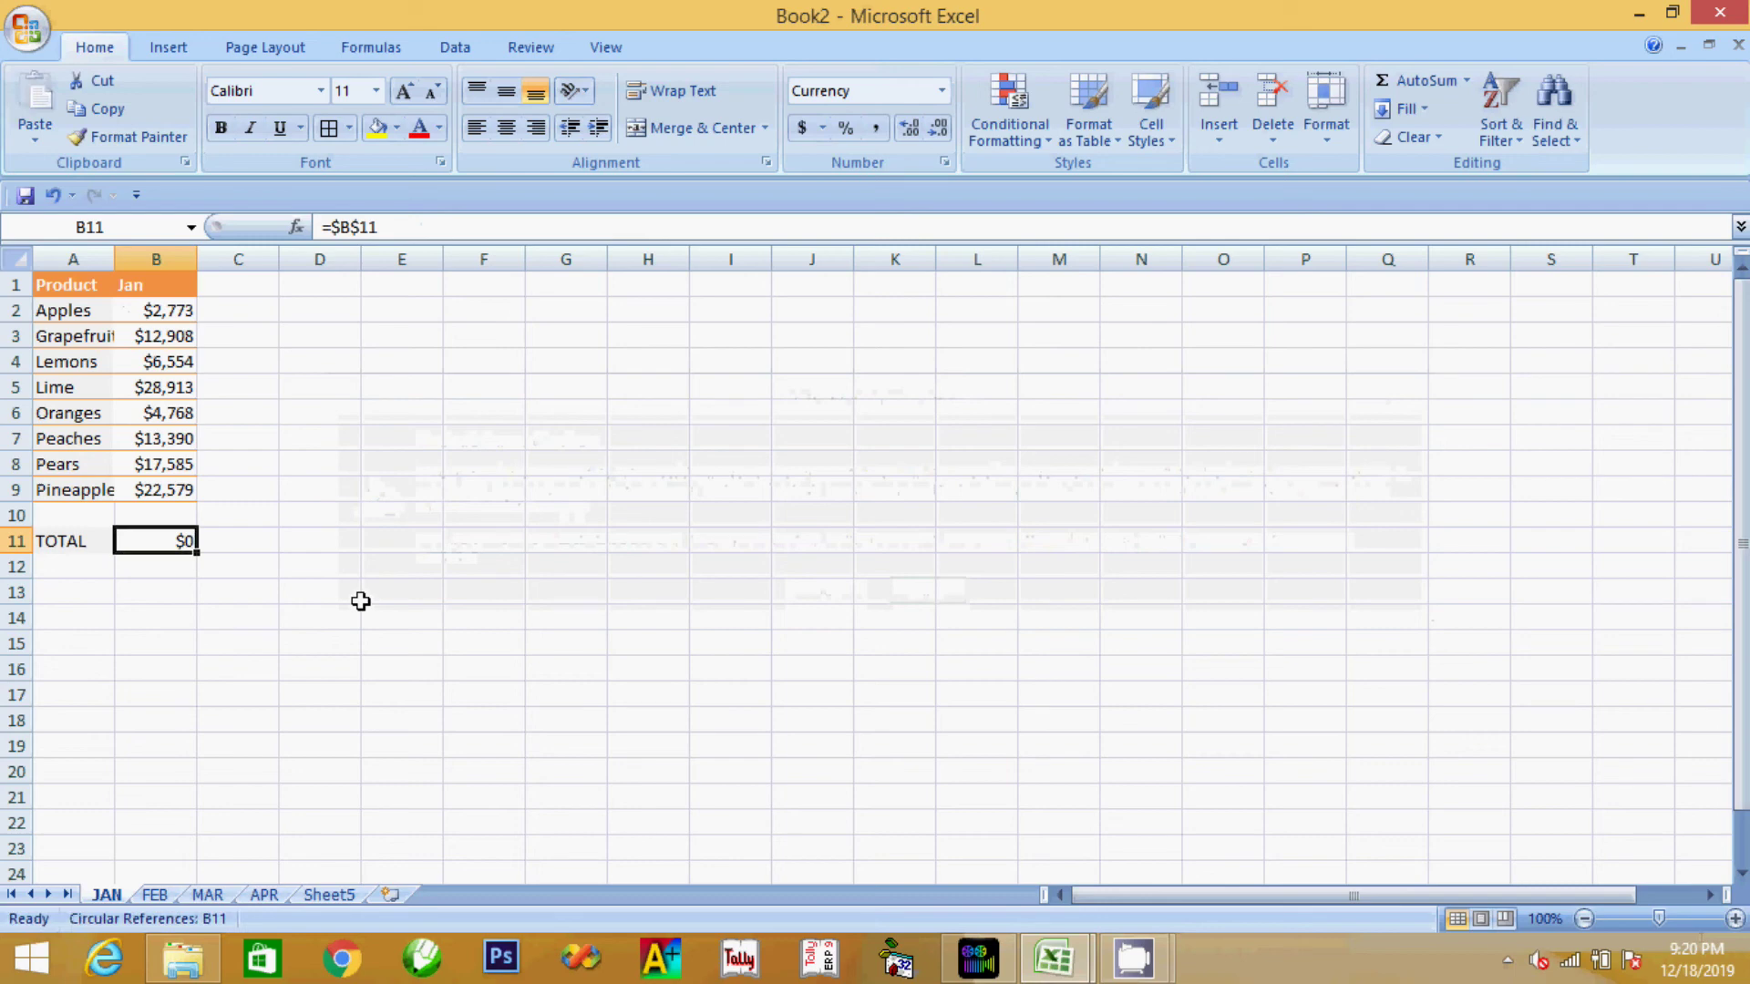
{"action": "key", "text": "ctrl+z"}
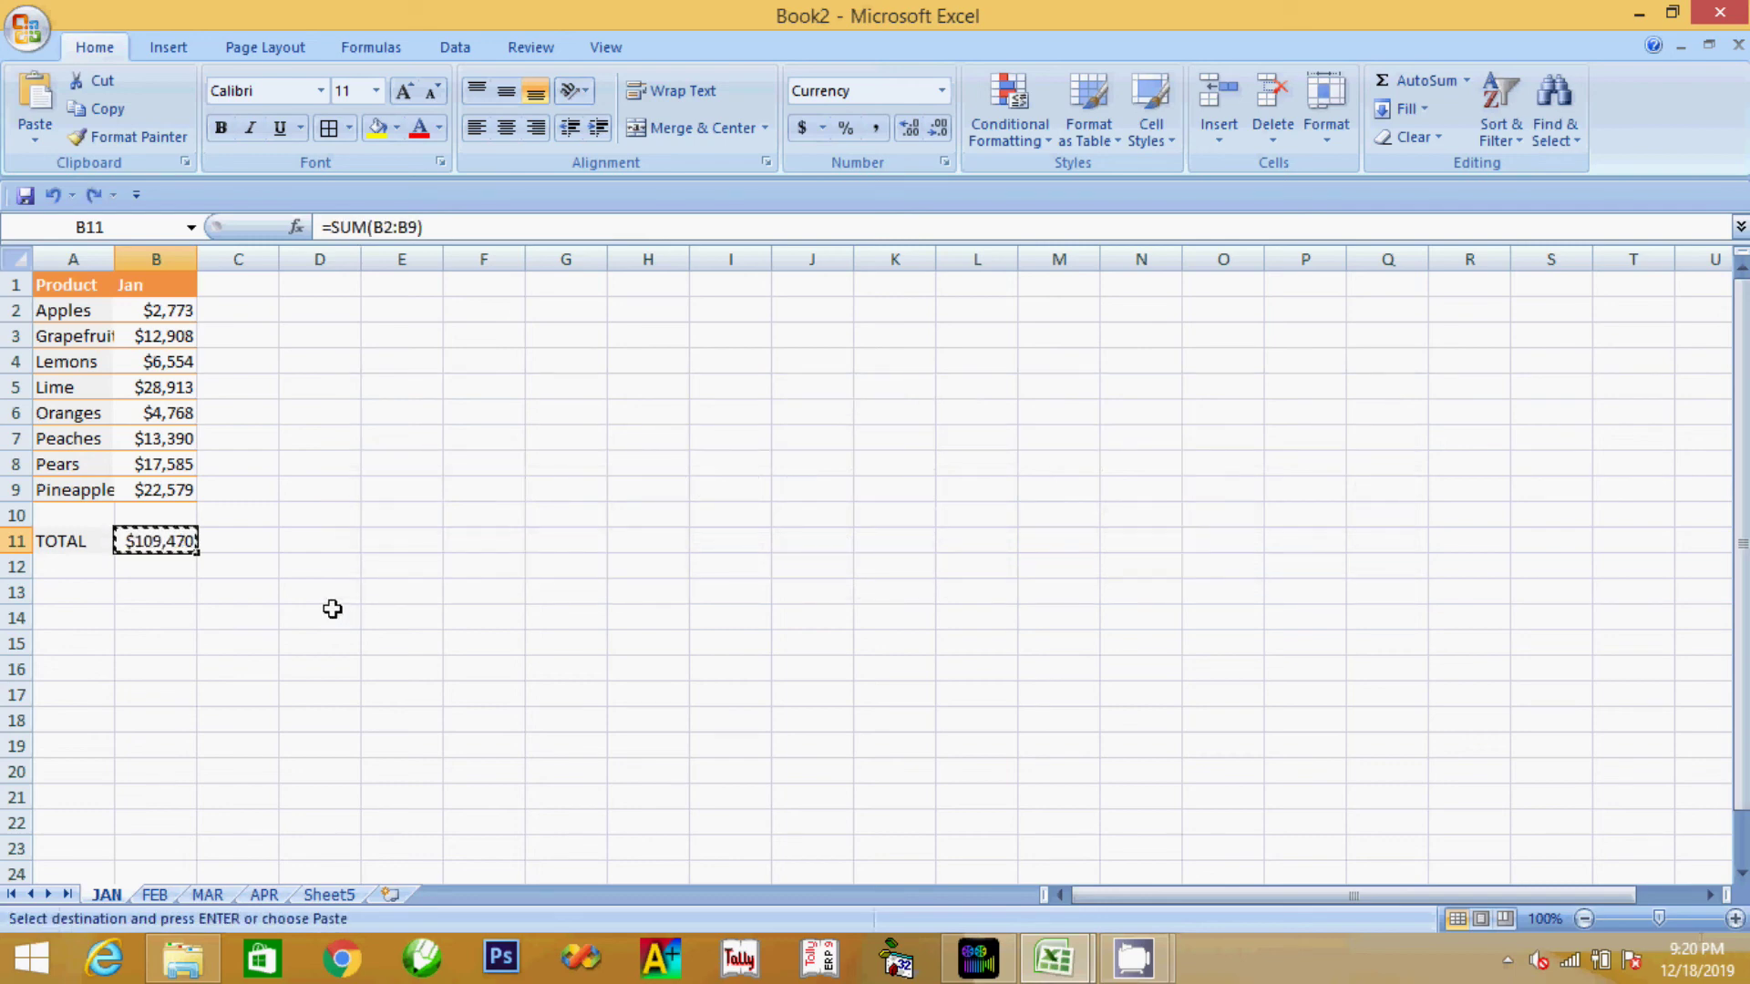
{"action": "key", "text": "Escape"}
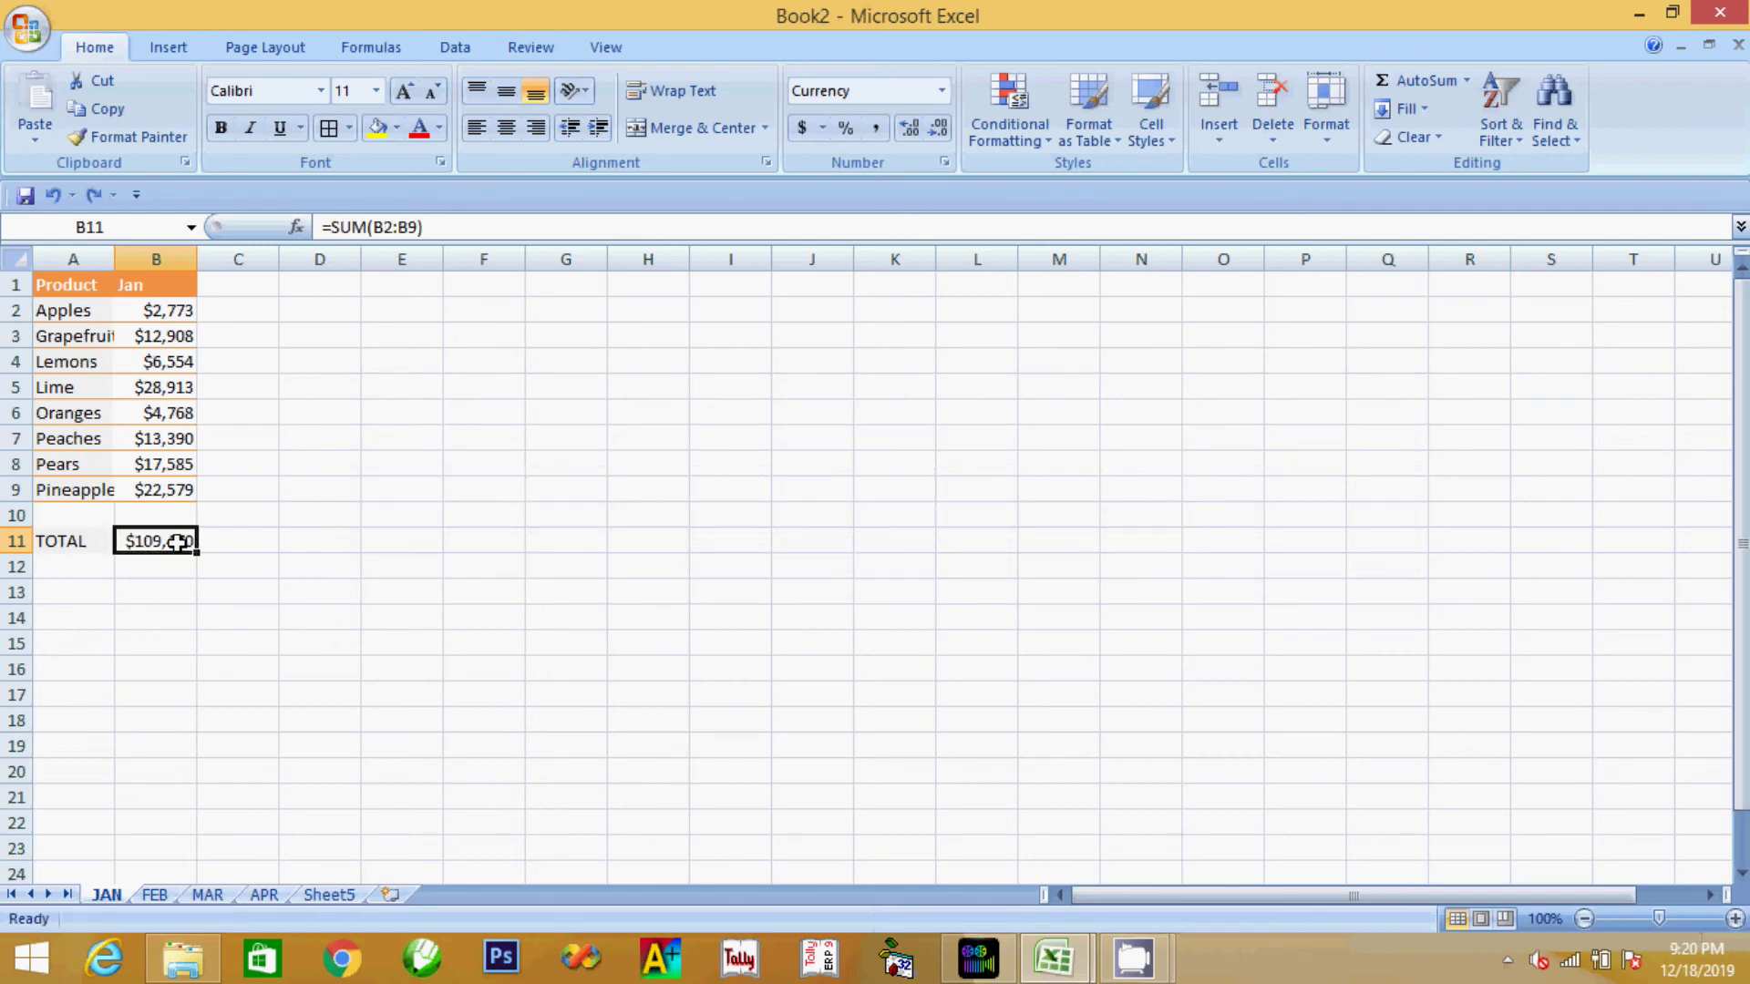
Paste Link JAN's B11 total into Sheet5 B2, showing 109470
{"action": "left_click", "coordinate": [100, 108]}
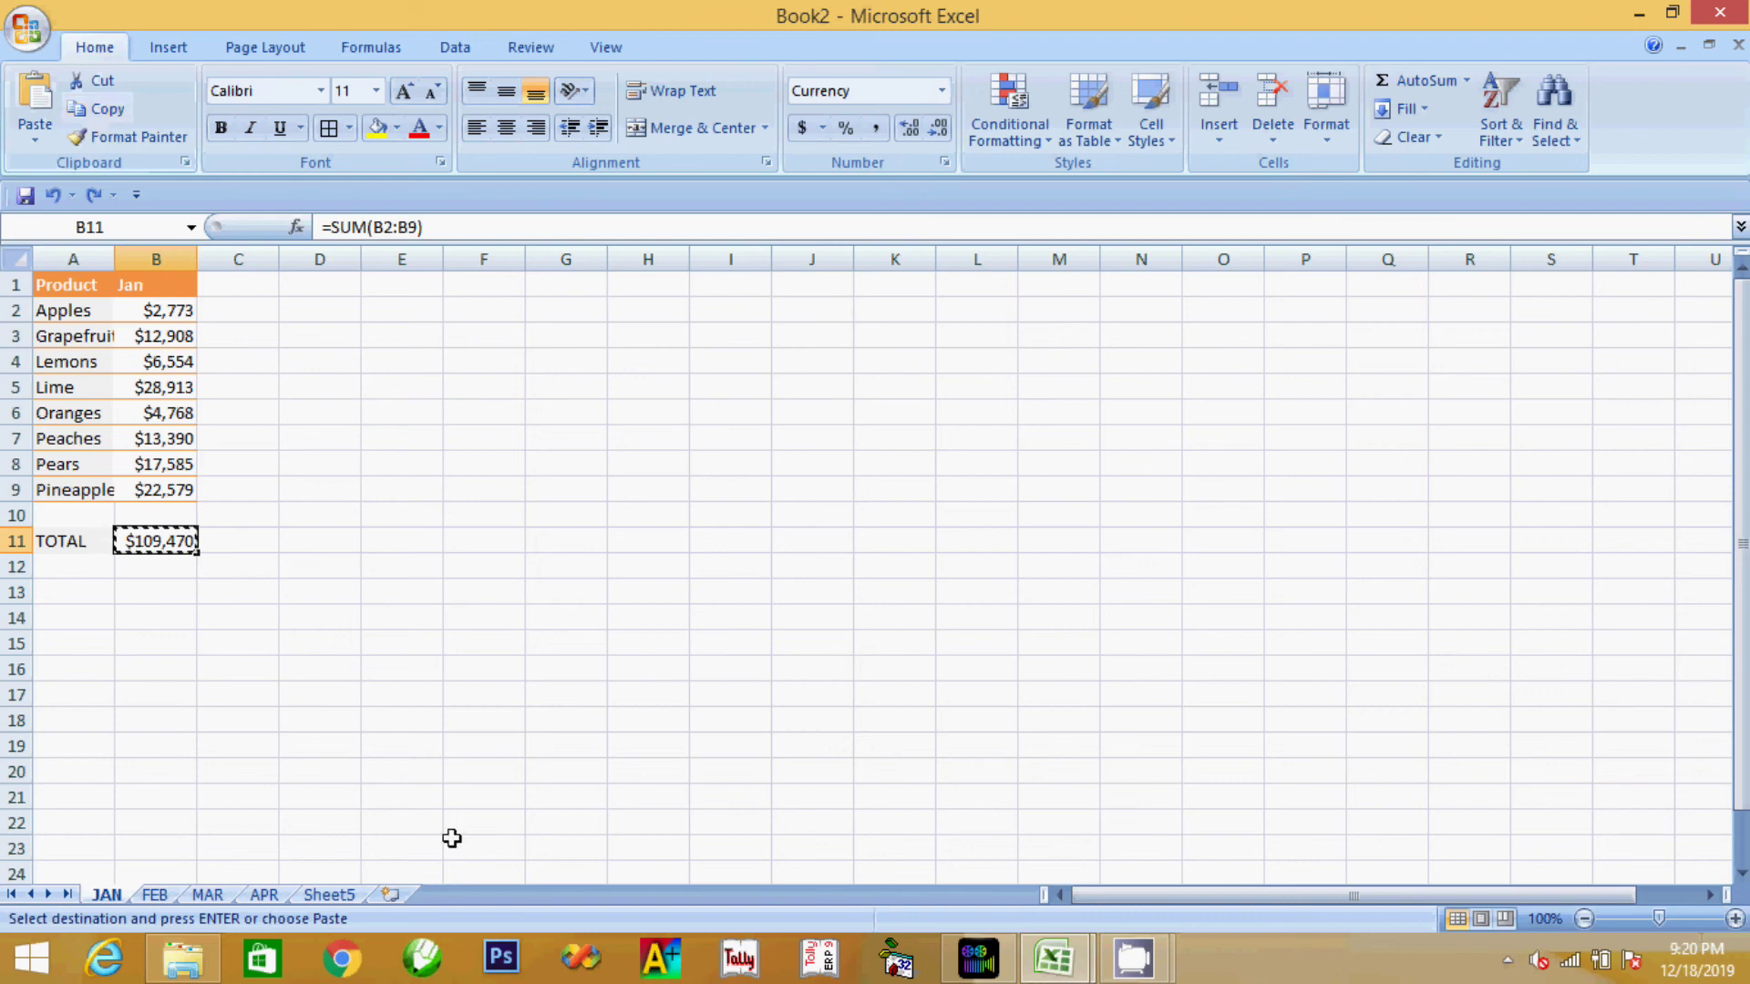
{"action": "left_click", "coordinate": [155, 895]}
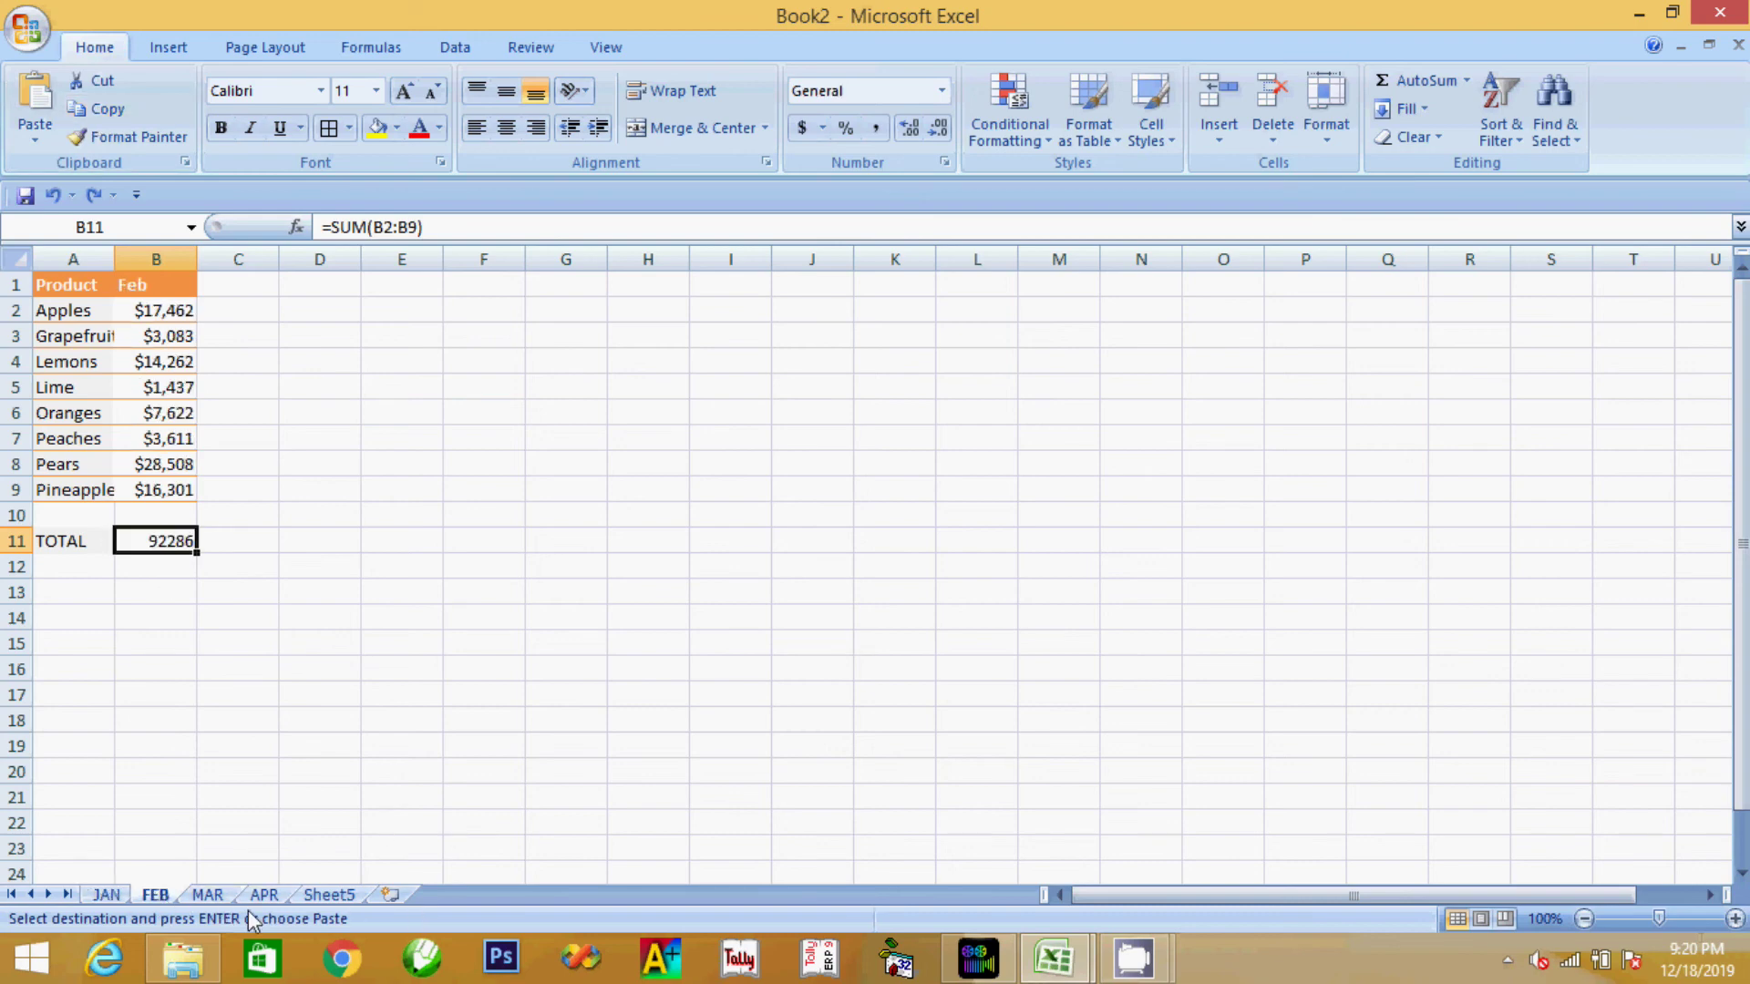
{"action": "left_click", "coordinate": [107, 895]}
{"action": "key", "text": "Escape"}
{"action": "left_click", "coordinate": [101, 109]}
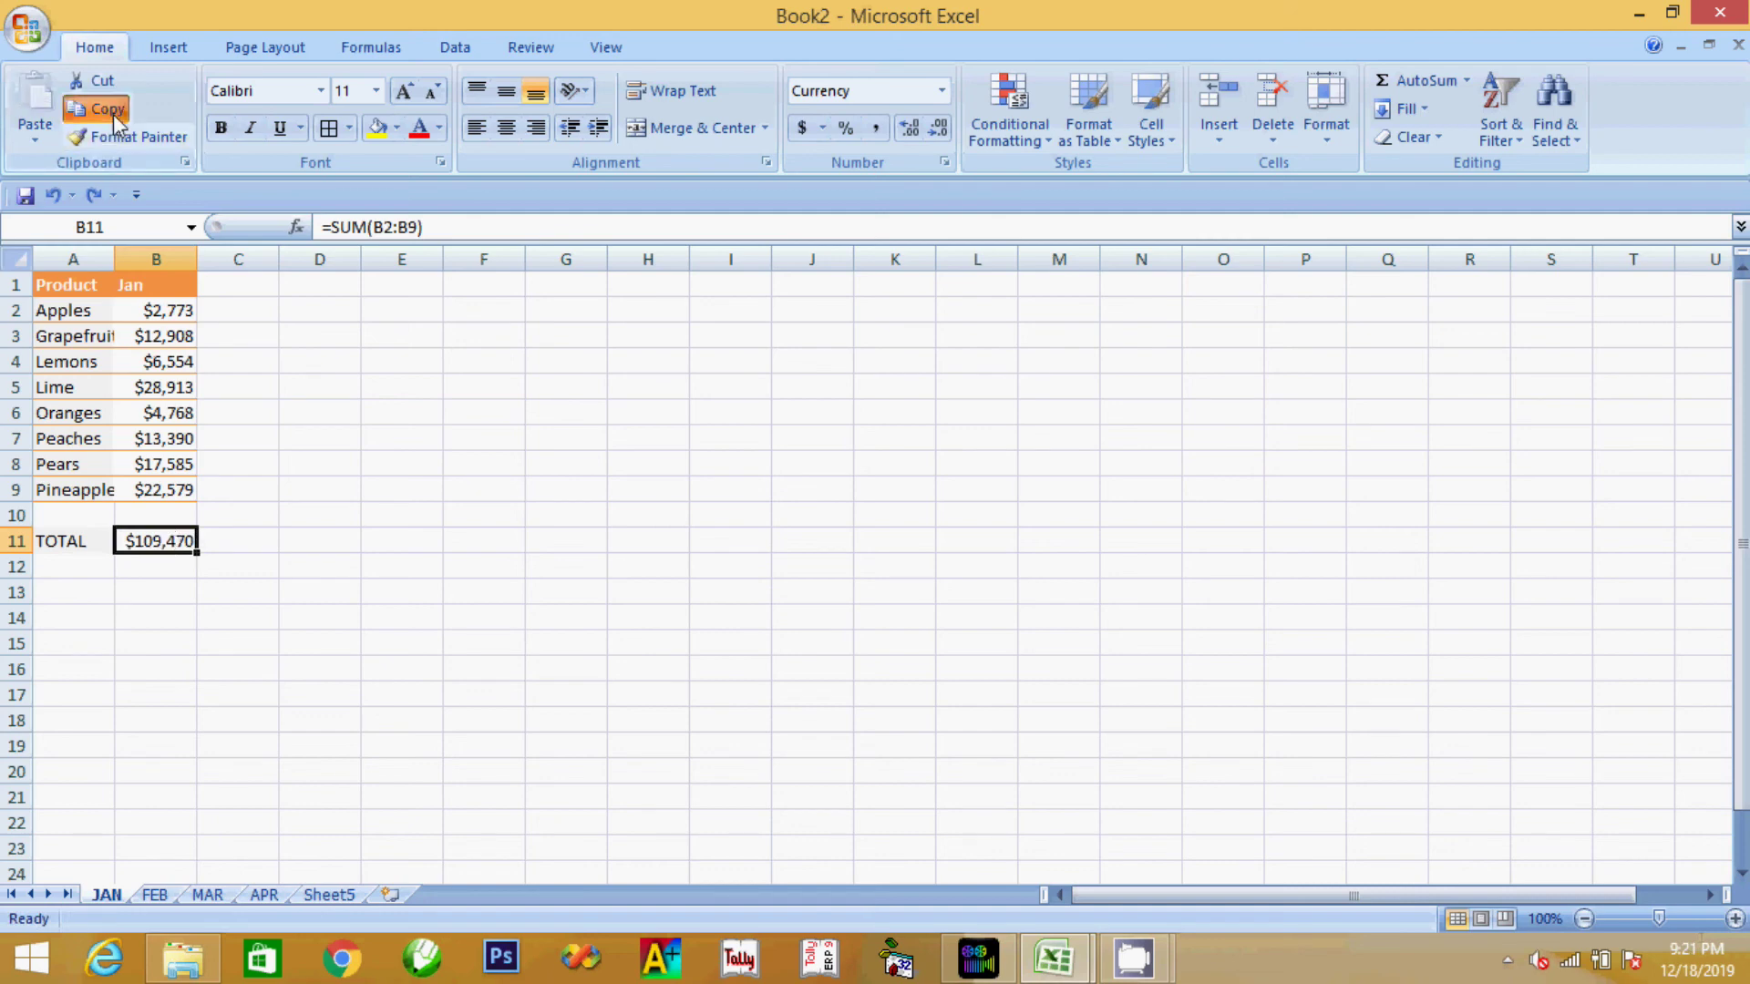
{"action": "left_click", "coordinate": [333, 895]}
{"action": "left_click", "coordinate": [35, 137]}
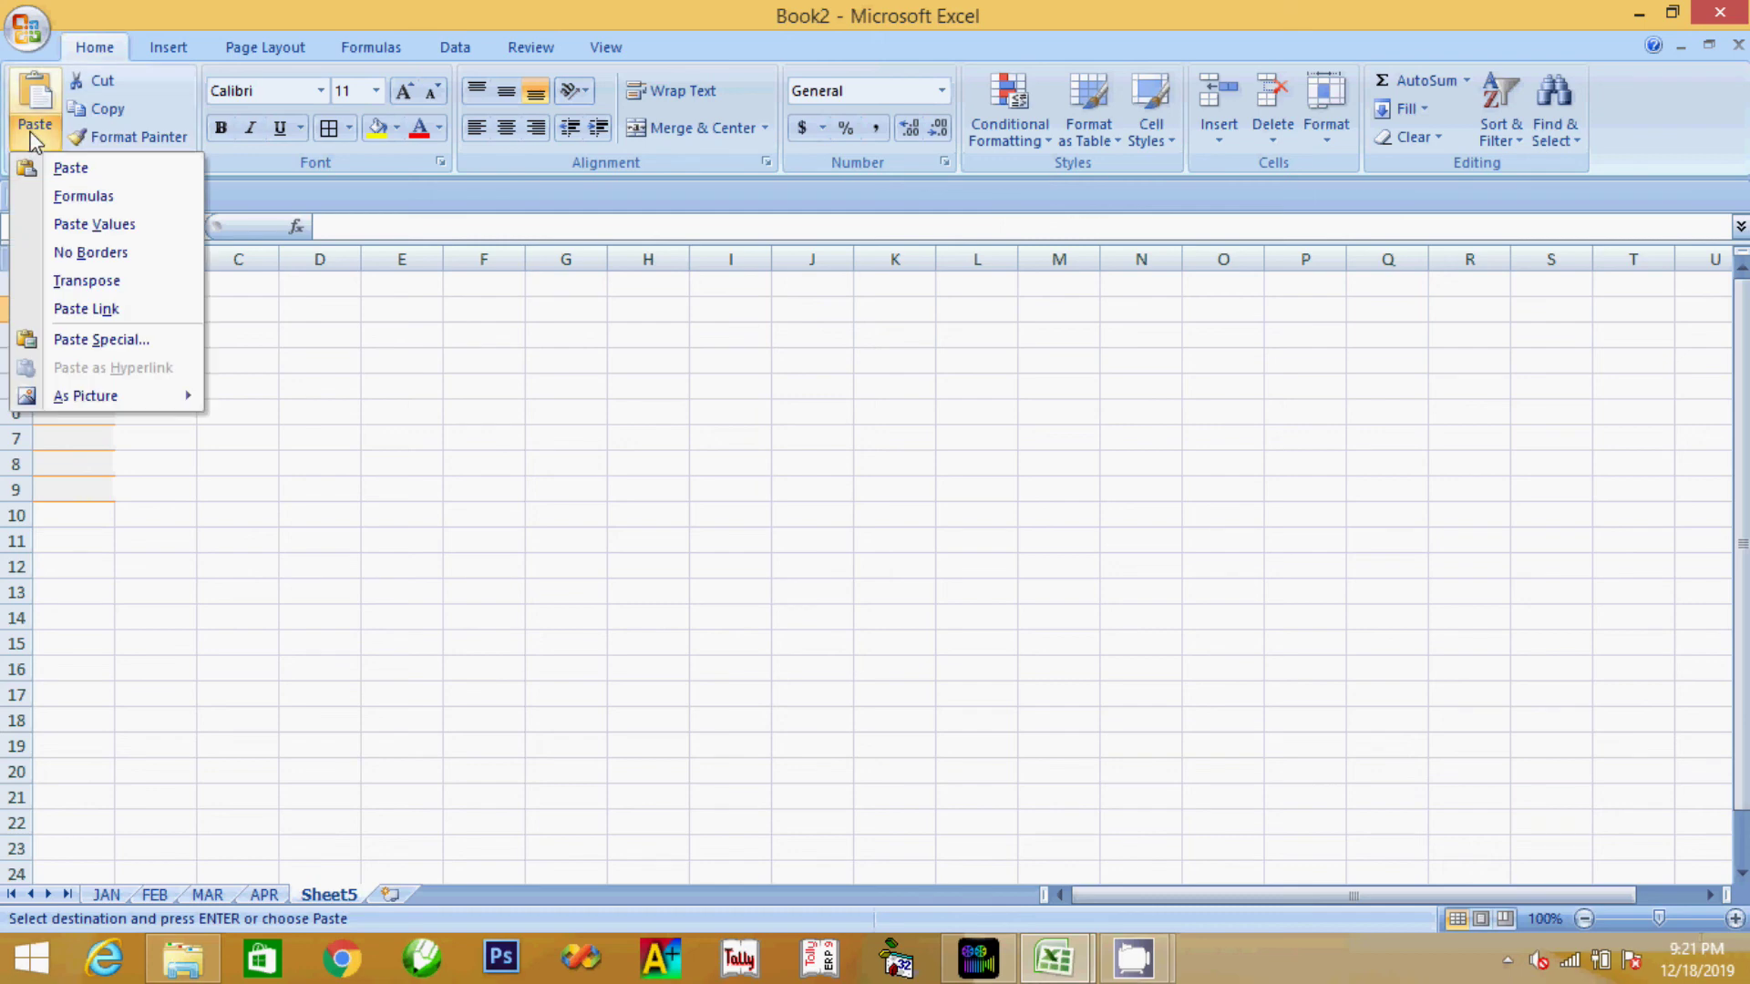
{"action": "left_click", "coordinate": [87, 309]}
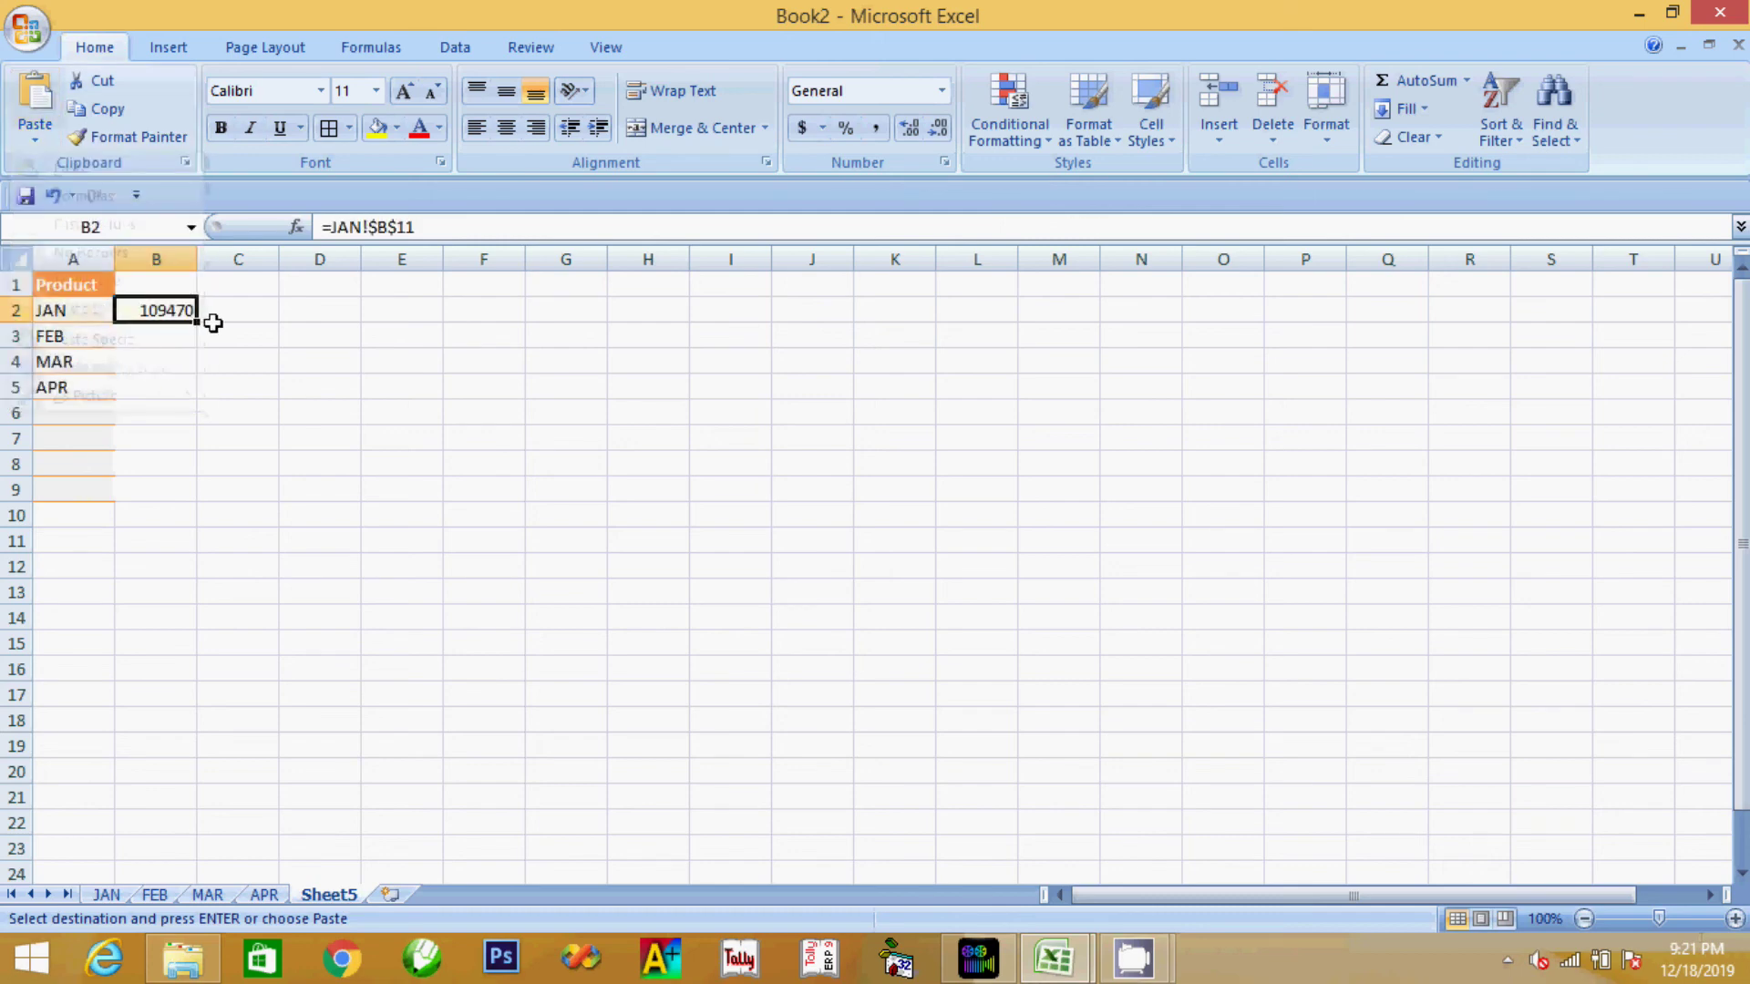
Paste Link FEB's total into Sheet5 B3 as =FEB!$B$11, showing 92286
{"action": "left_click", "coordinate": [175, 337]}
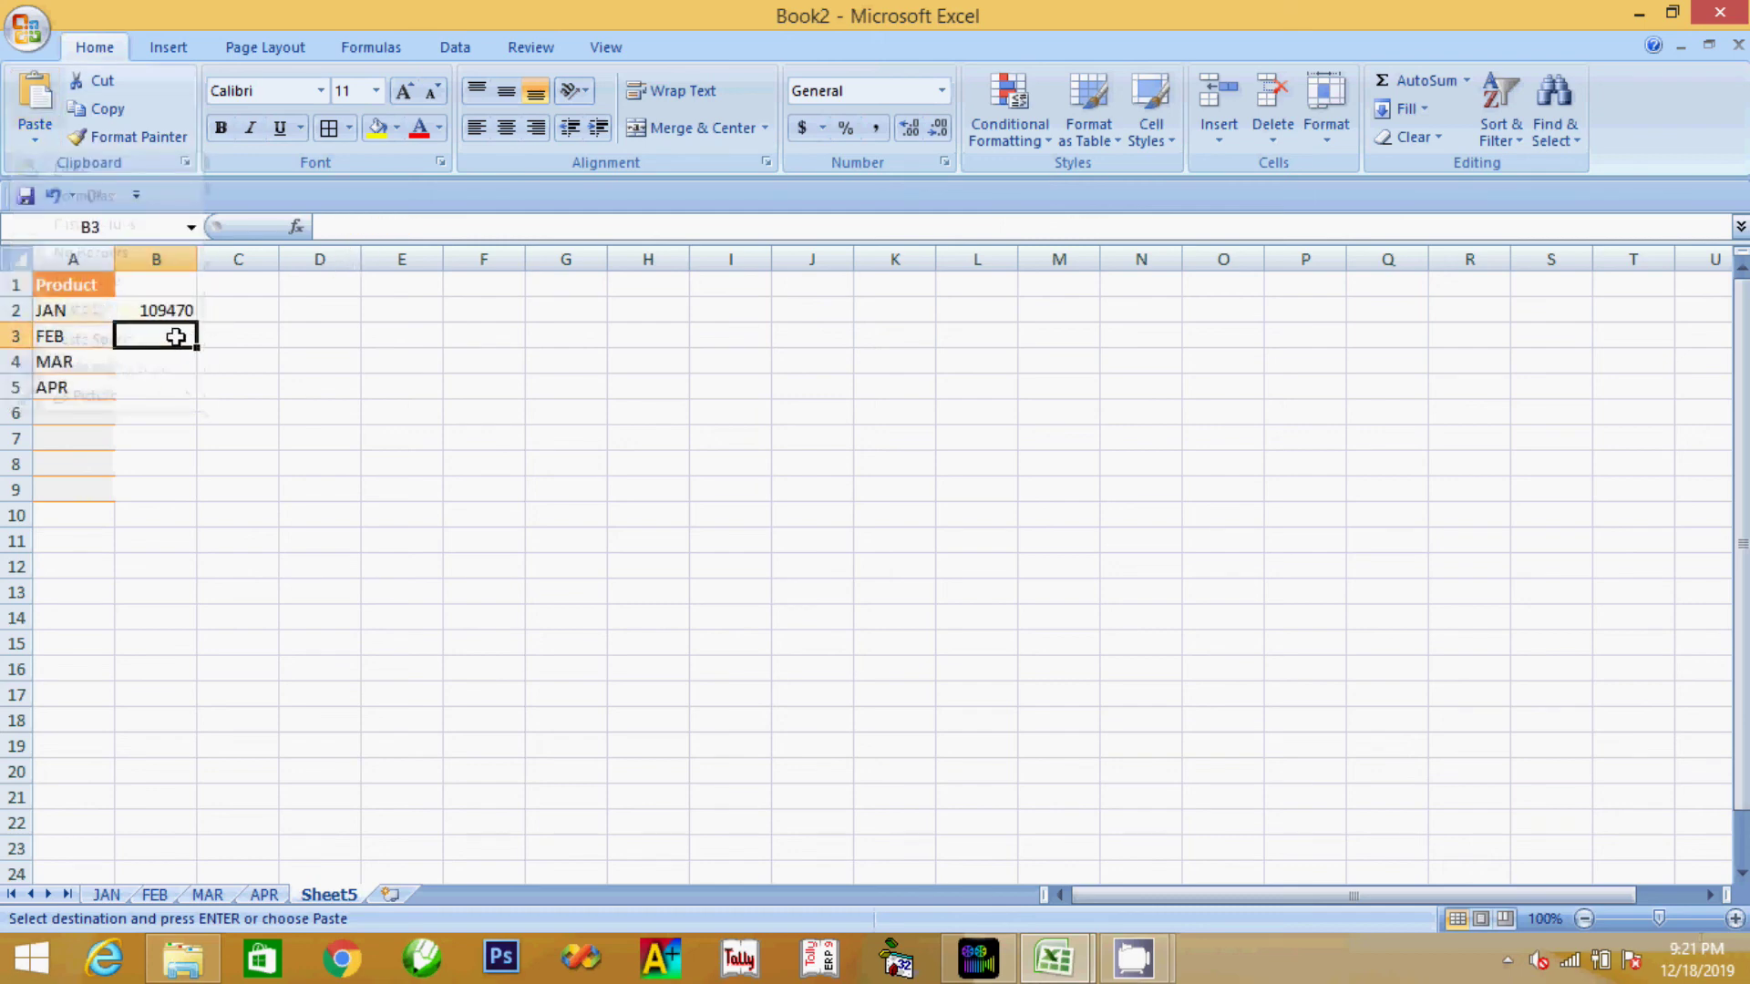
{"action": "left_click", "coordinate": [155, 894]}
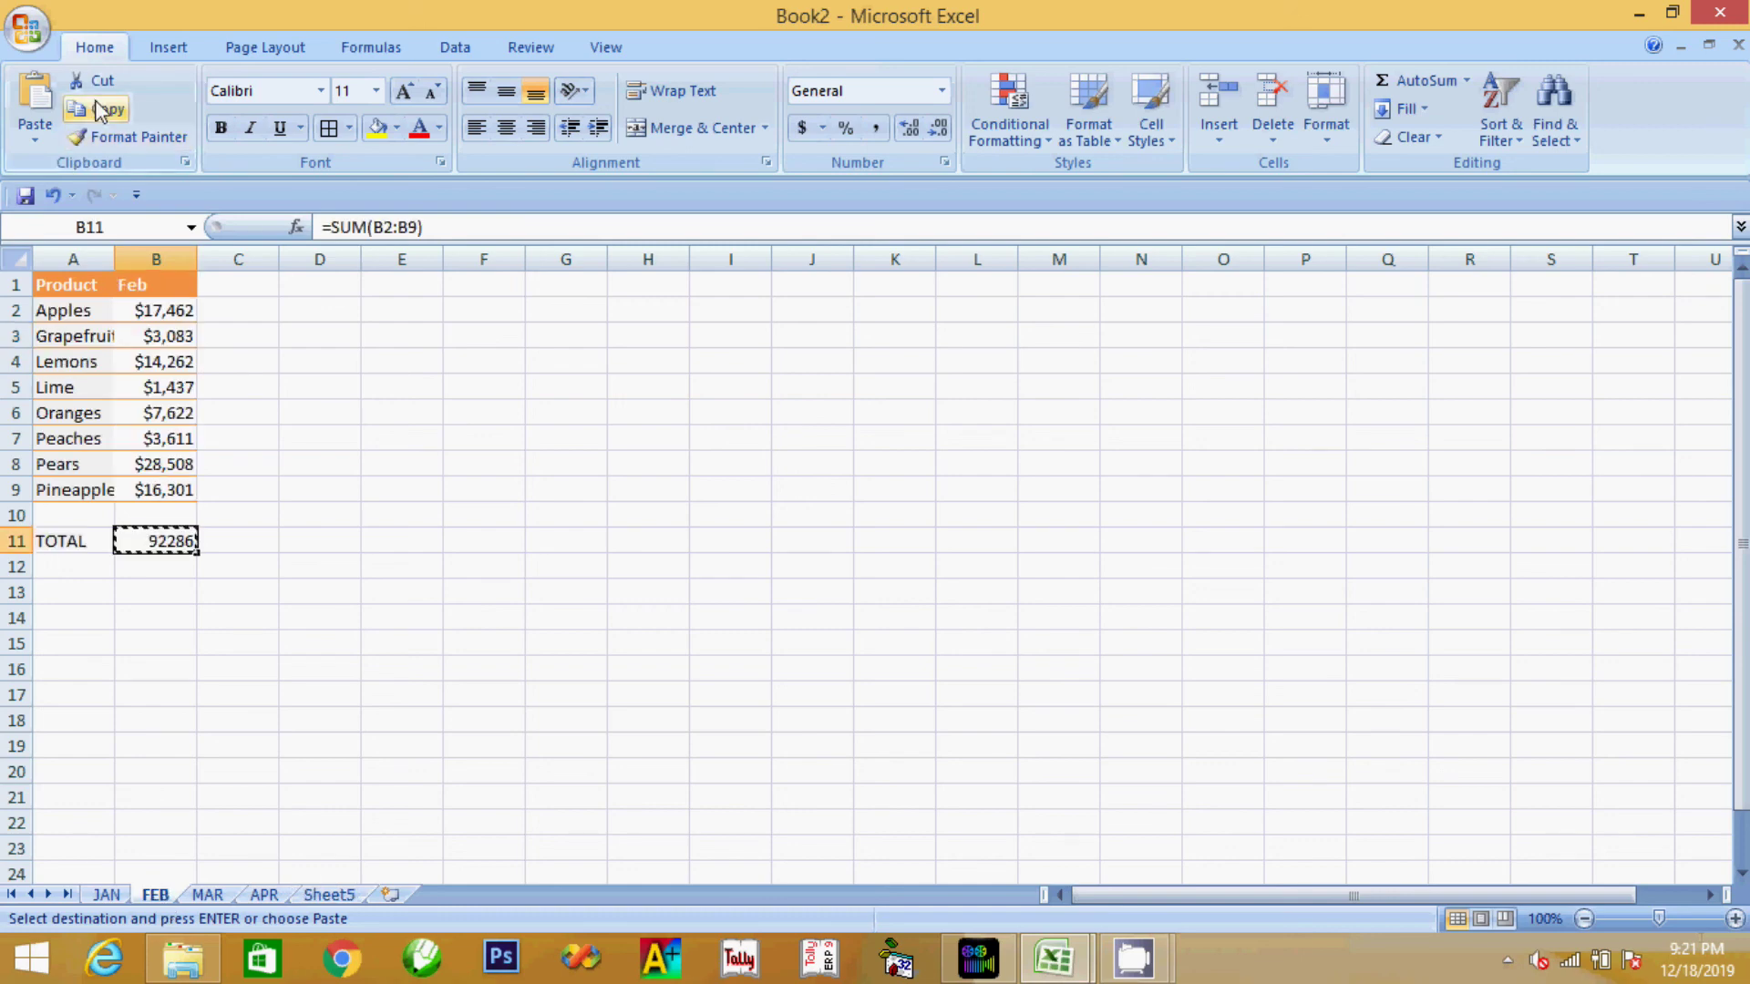
{"action": "left_click", "coordinate": [329, 894]}
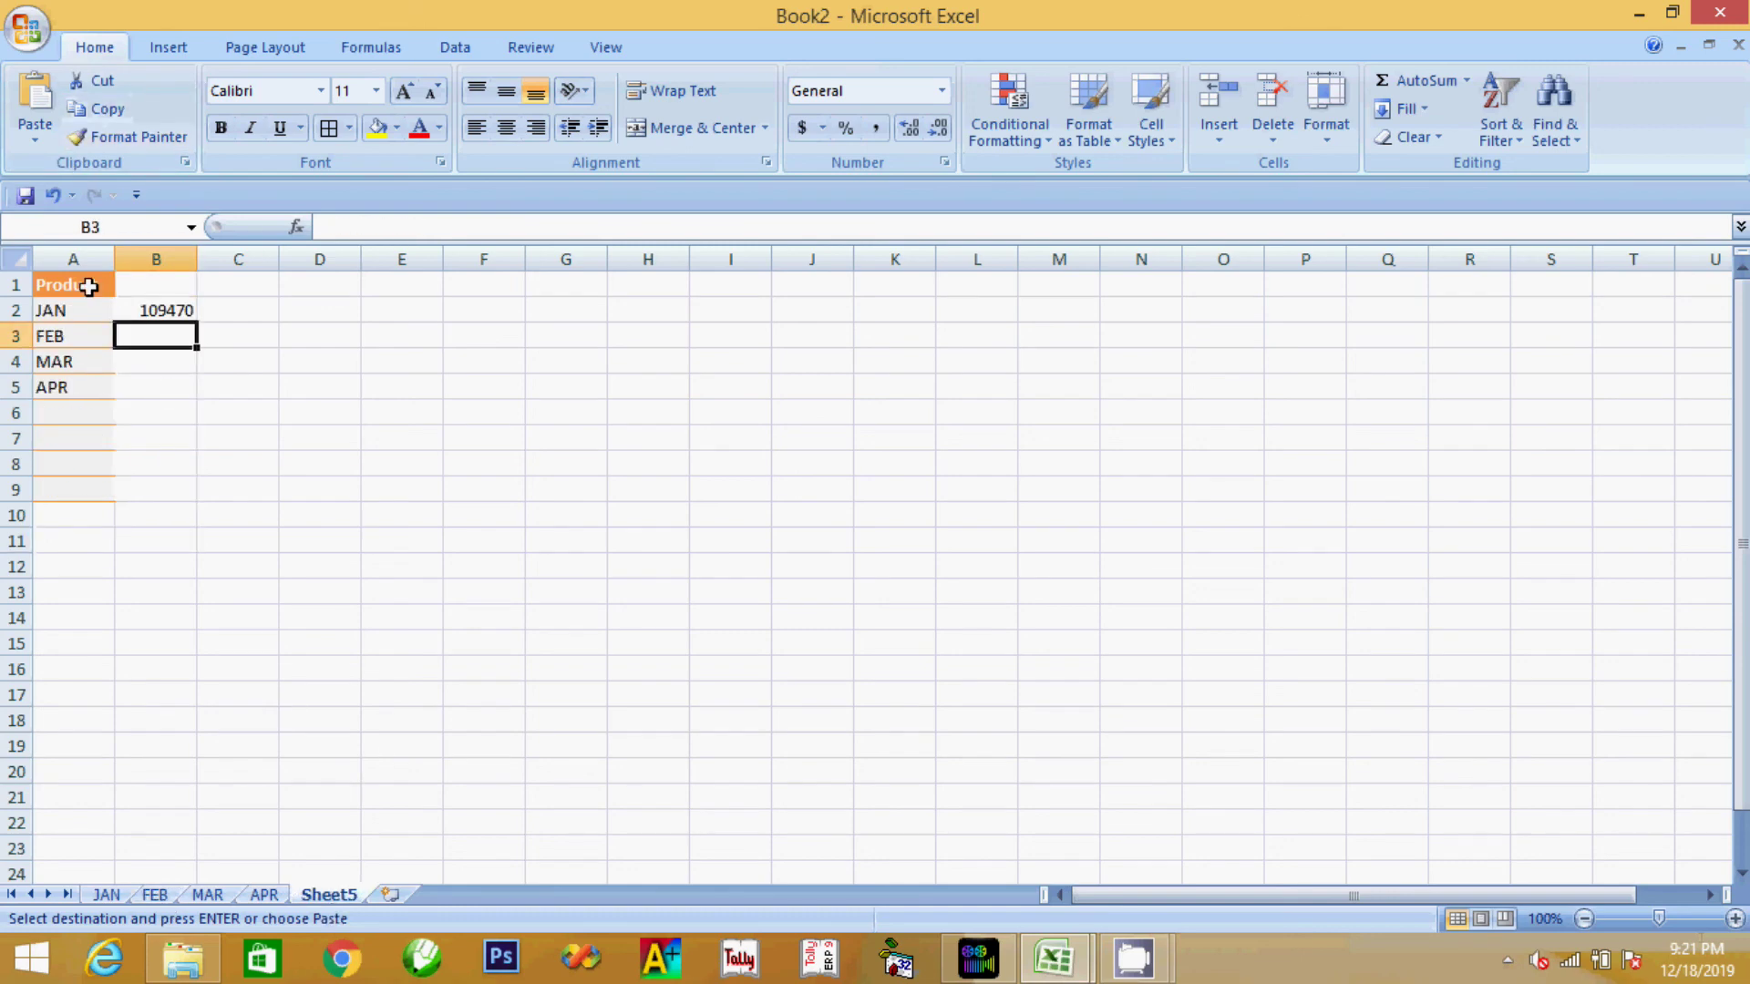
{"action": "left_click", "coordinate": [35, 131]}
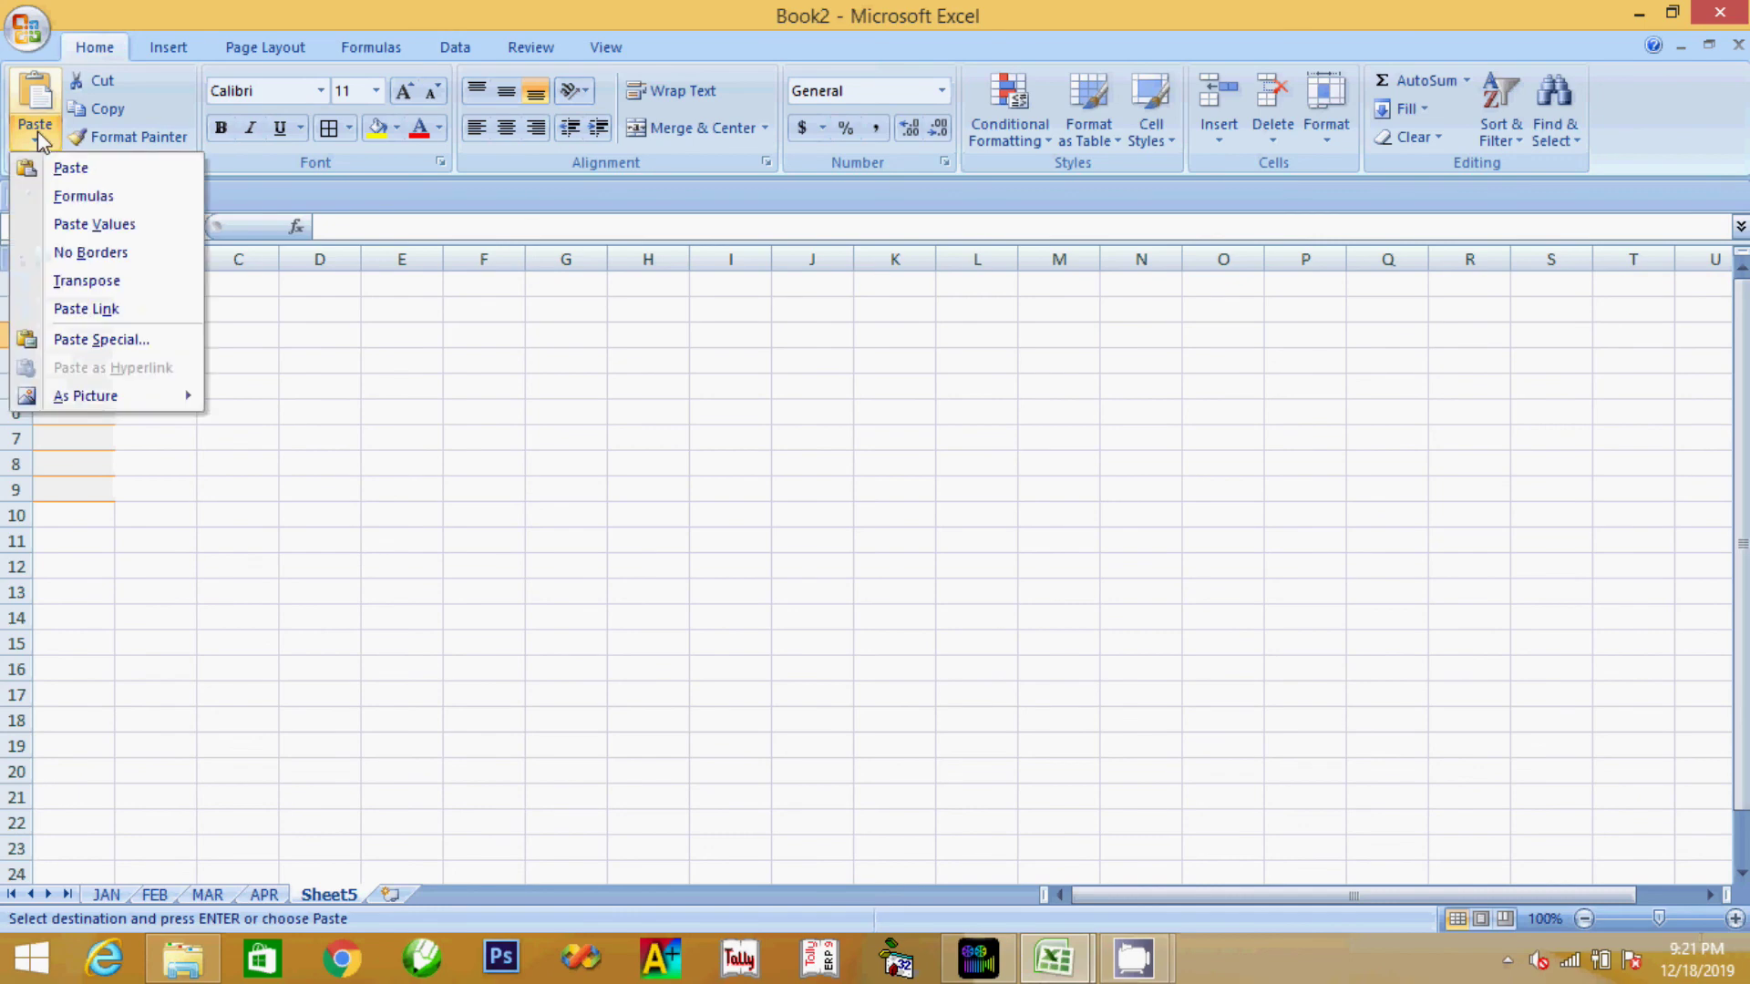
{"action": "left_click", "coordinate": [111, 310]}
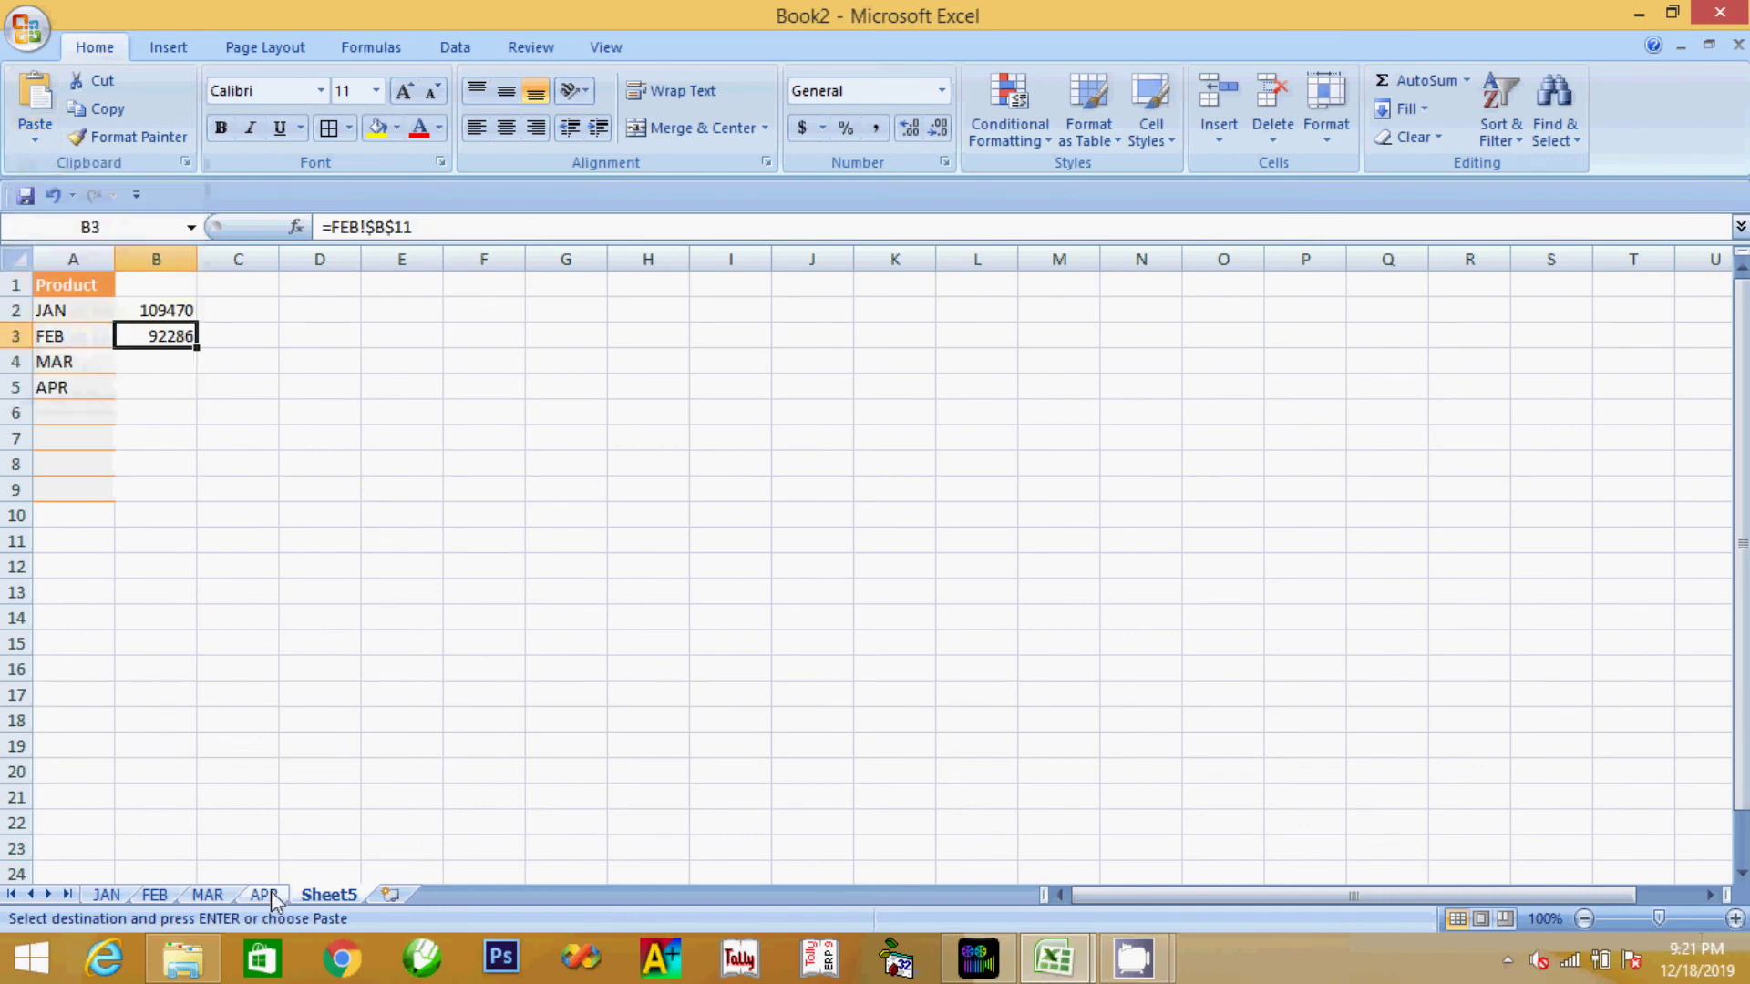
{"action": "left_click", "coordinate": [216, 896]}
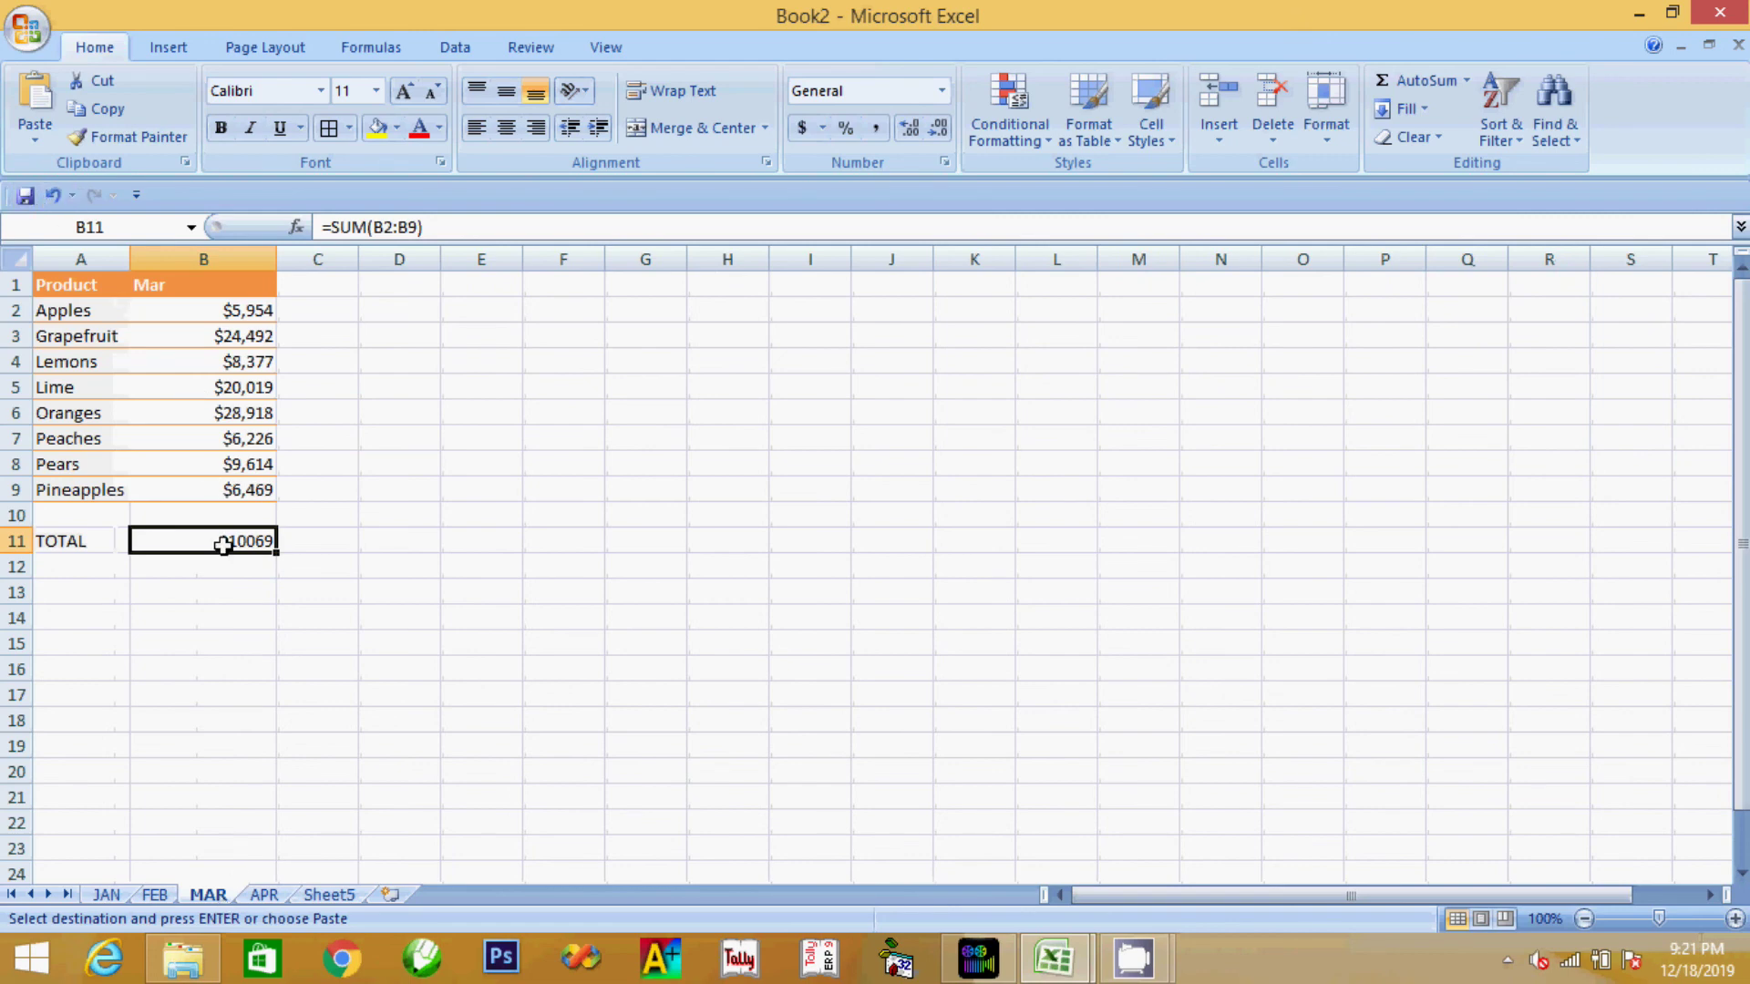
Paste Link MAR's B11 total into Sheet5 B4, showing 110069
{"action": "left_click", "coordinate": [100, 108]}
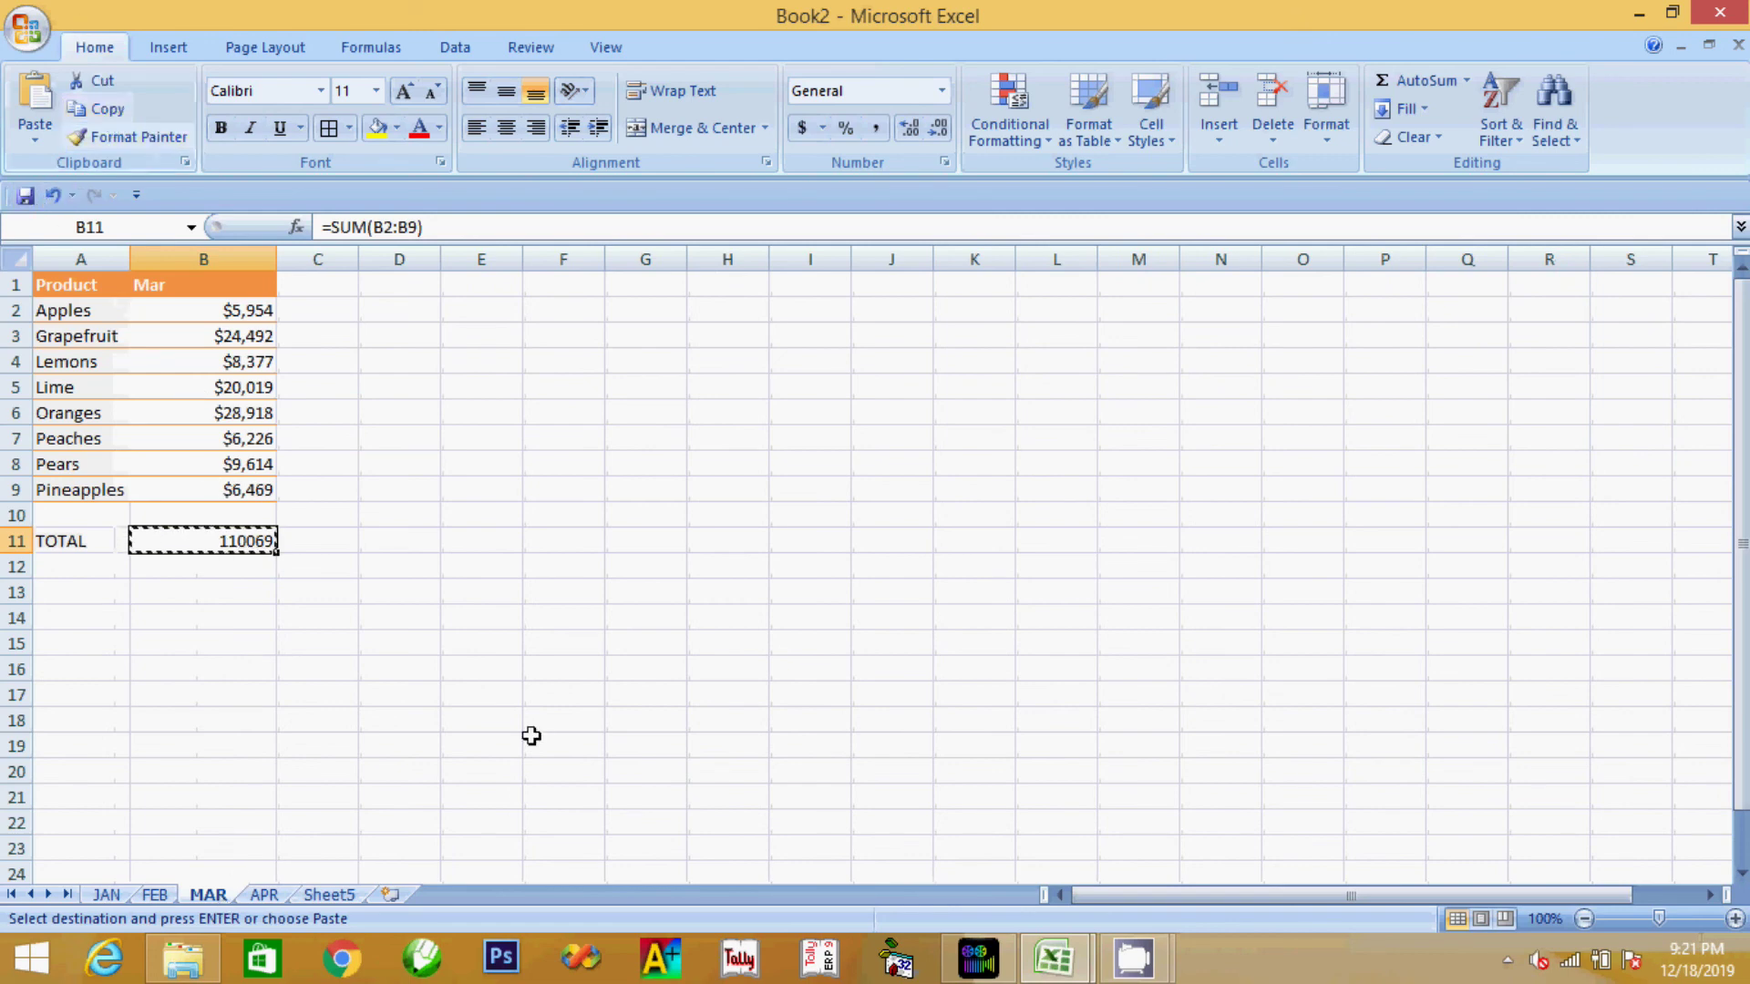
{"action": "left_click", "coordinate": [329, 896]}
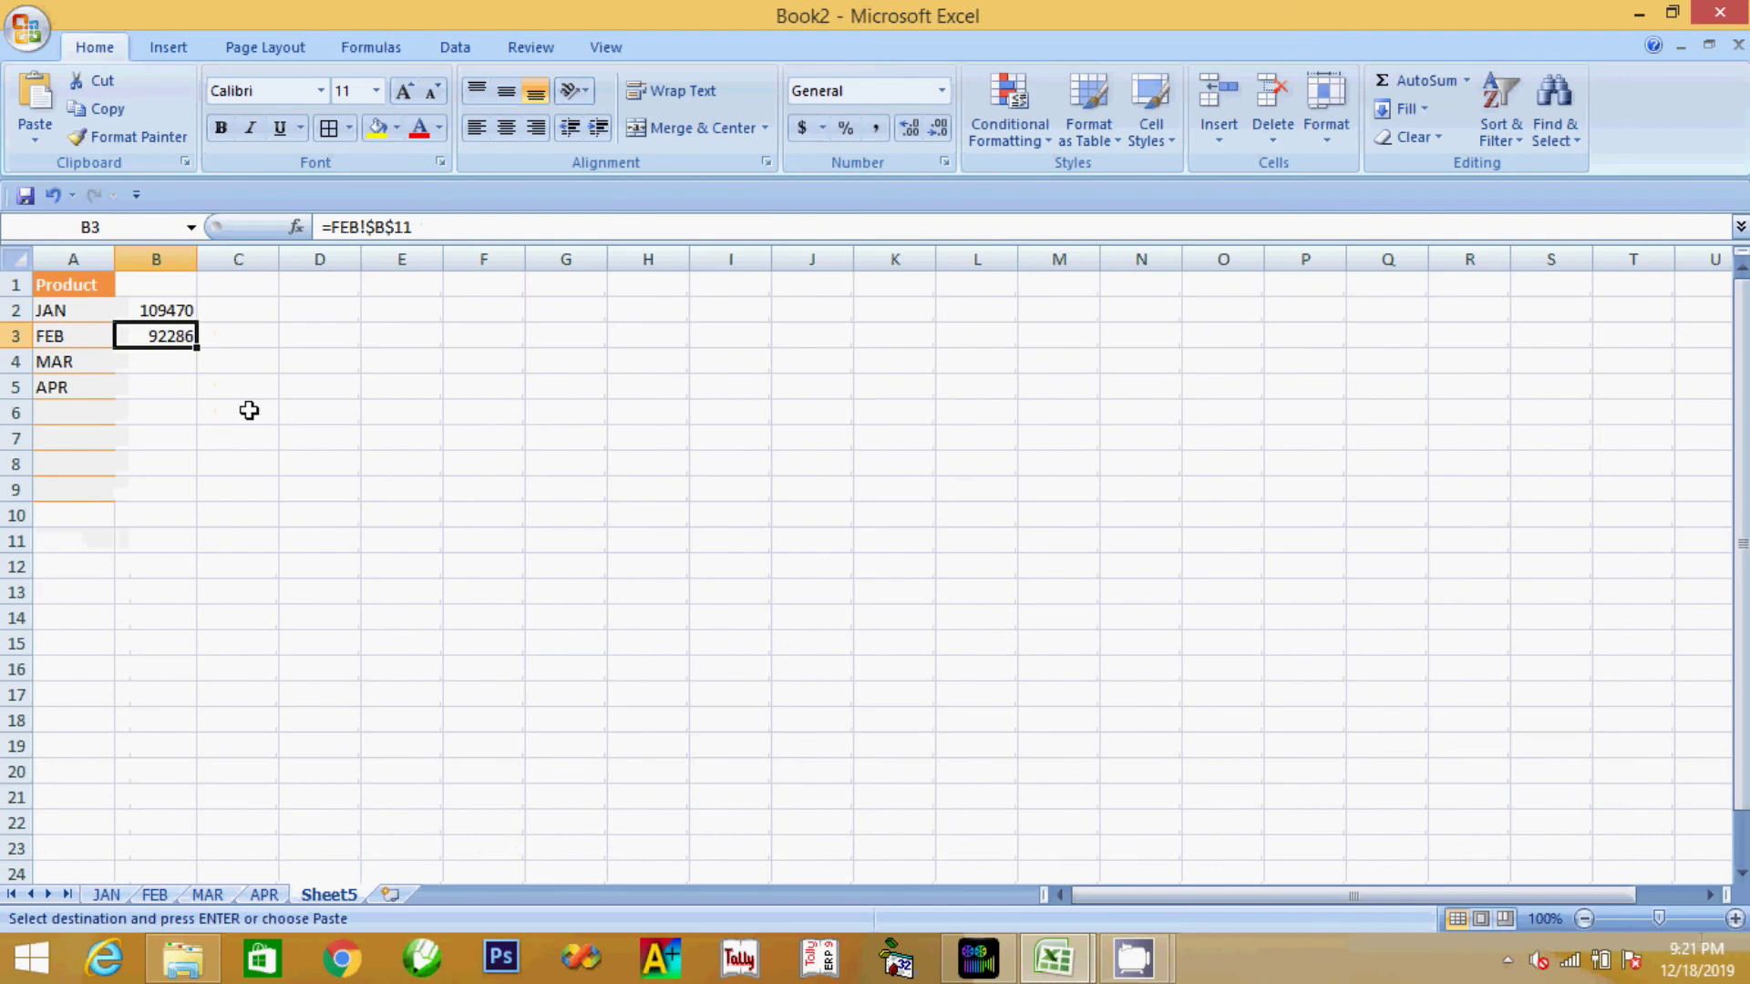
{"action": "left_click", "coordinate": [176, 360]}
{"action": "left_click", "coordinate": [31, 138]}
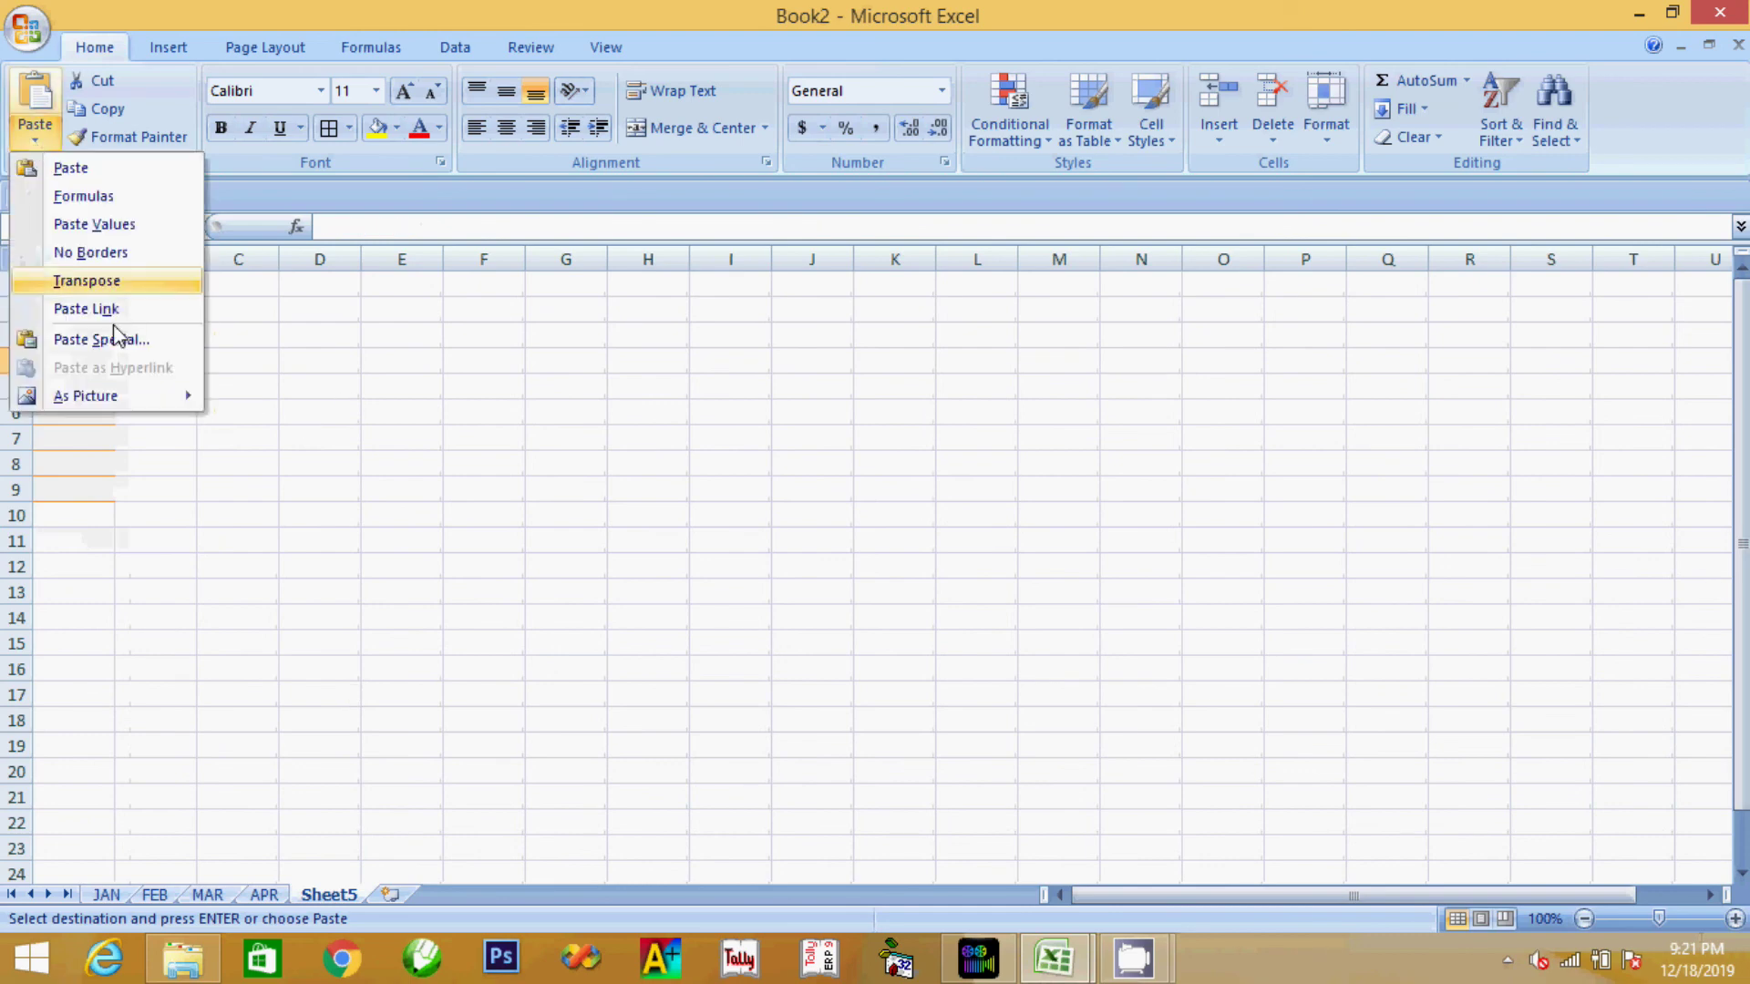
{"action": "left_click", "coordinate": [122, 304]}
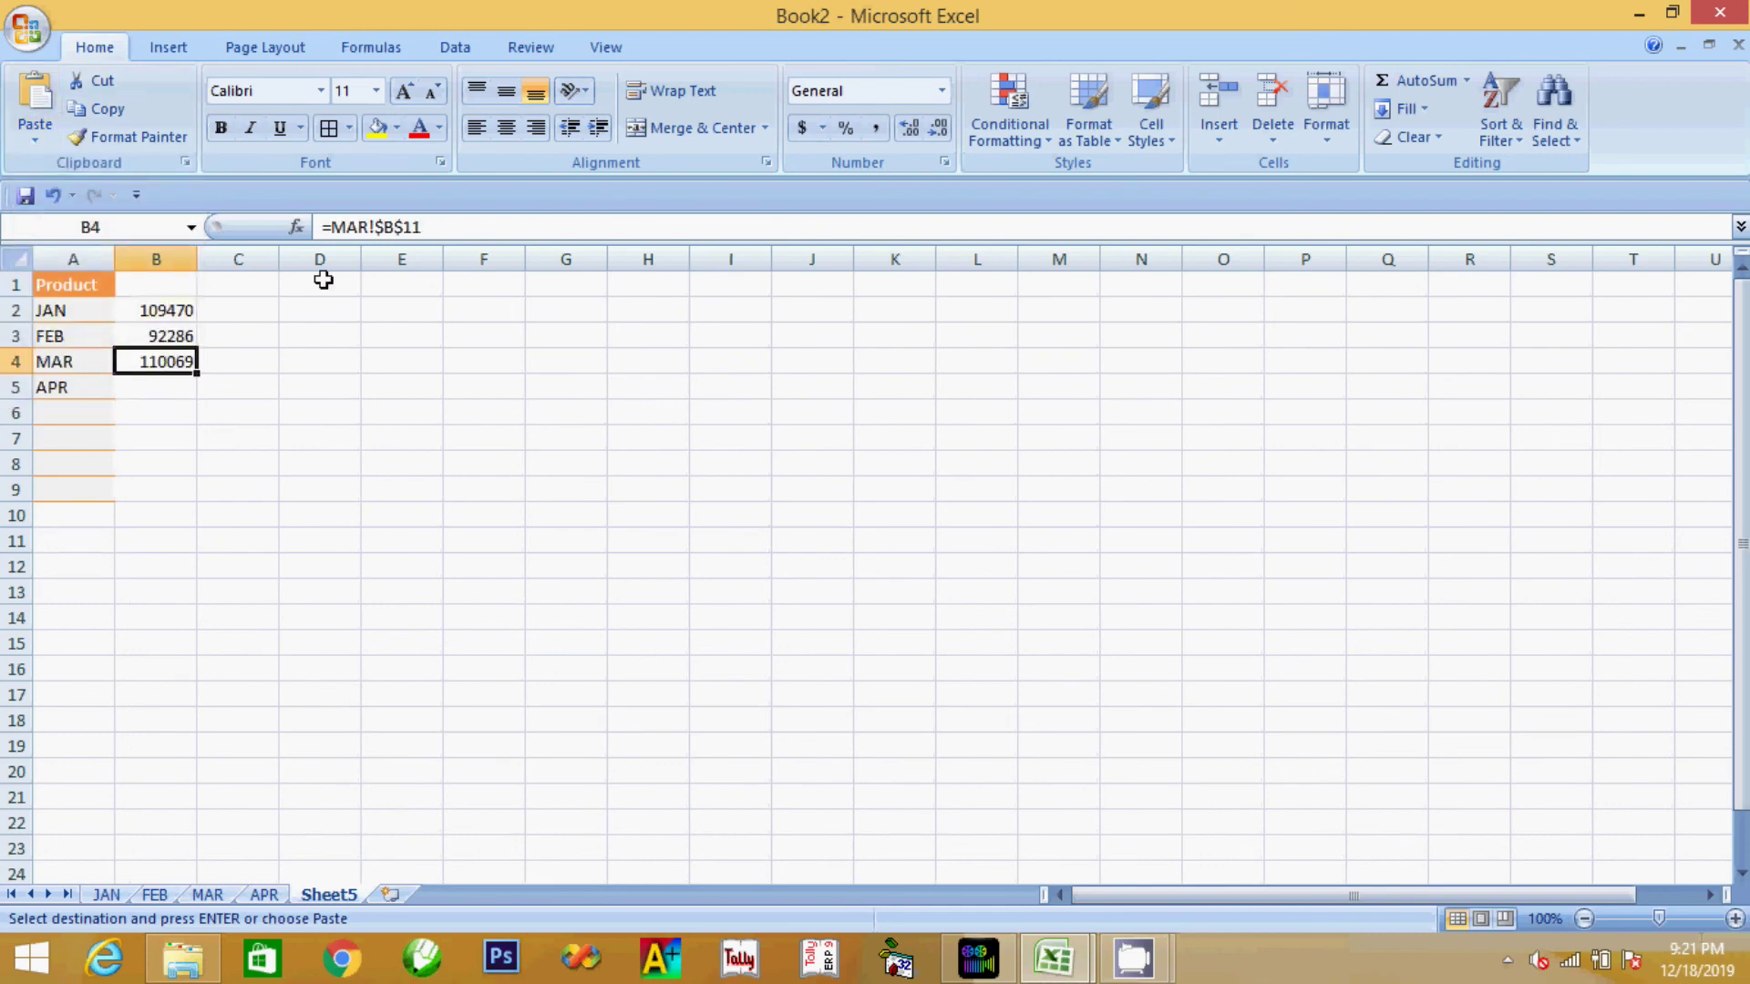
Paste Link APR's total into B5 as =APR!$B$11 (139049), then review the B2:B5 link formulas
{"action": "left_click", "coordinate": [177, 385]}
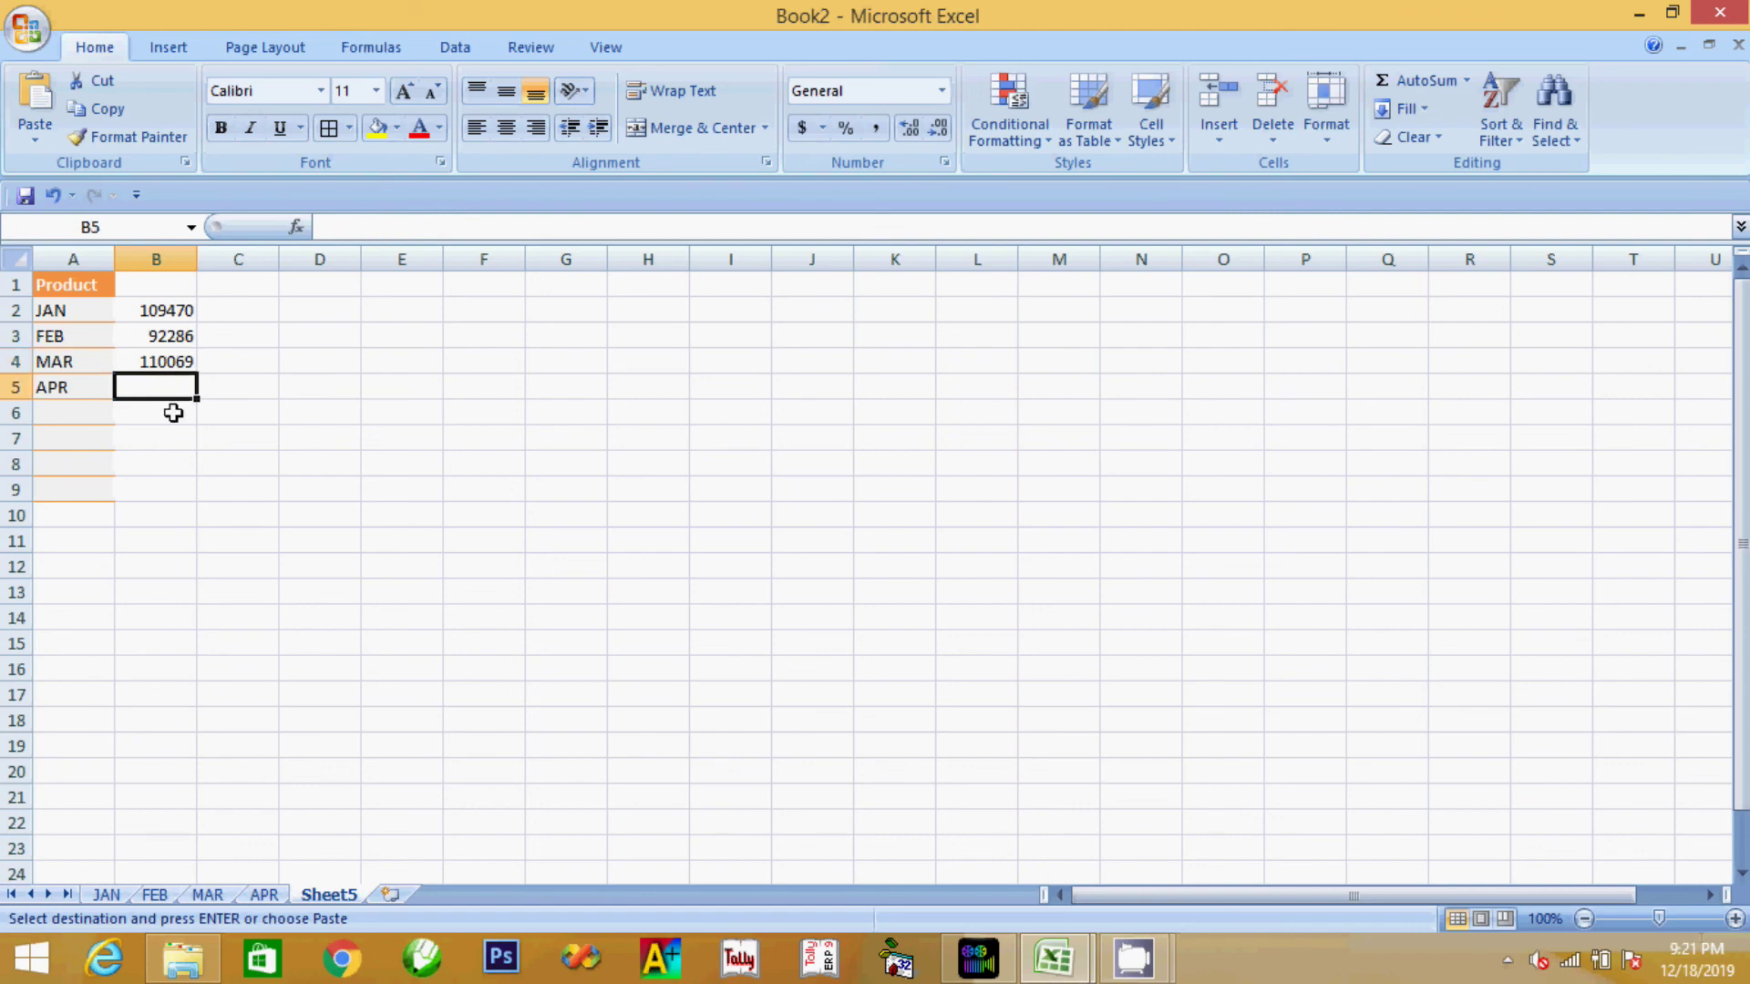
{"action": "left_click", "coordinate": [265, 894]}
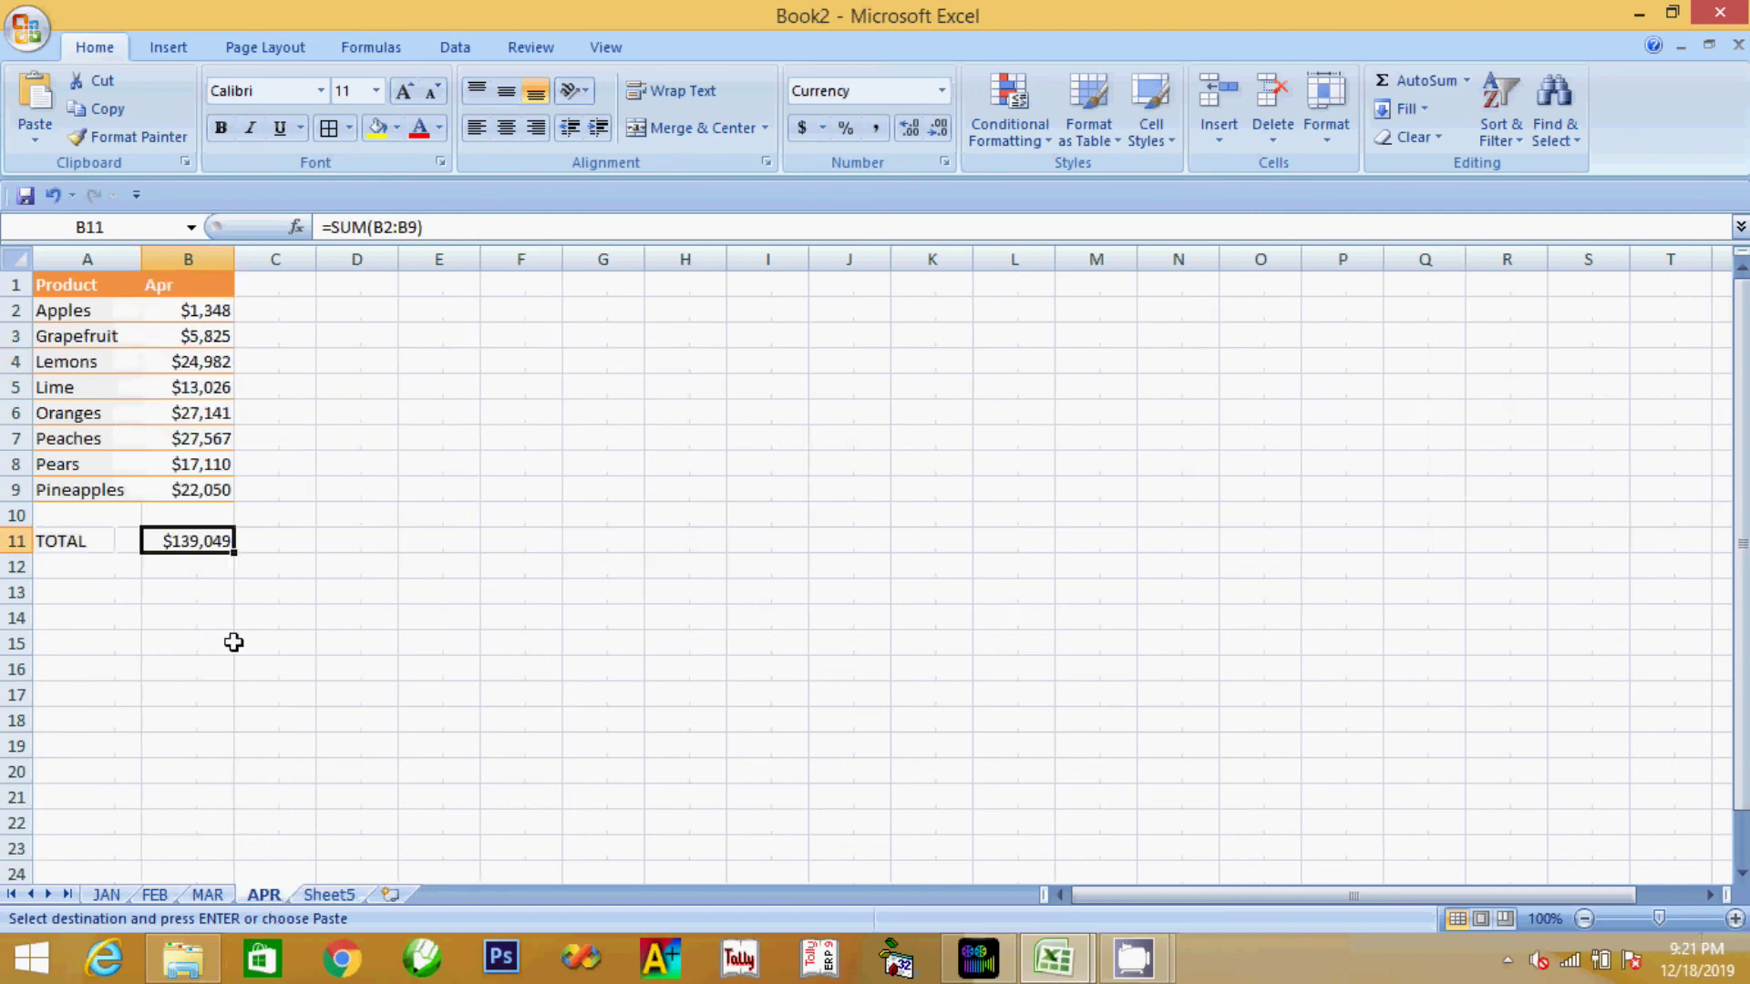
{"action": "left_click", "coordinate": [105, 109]}
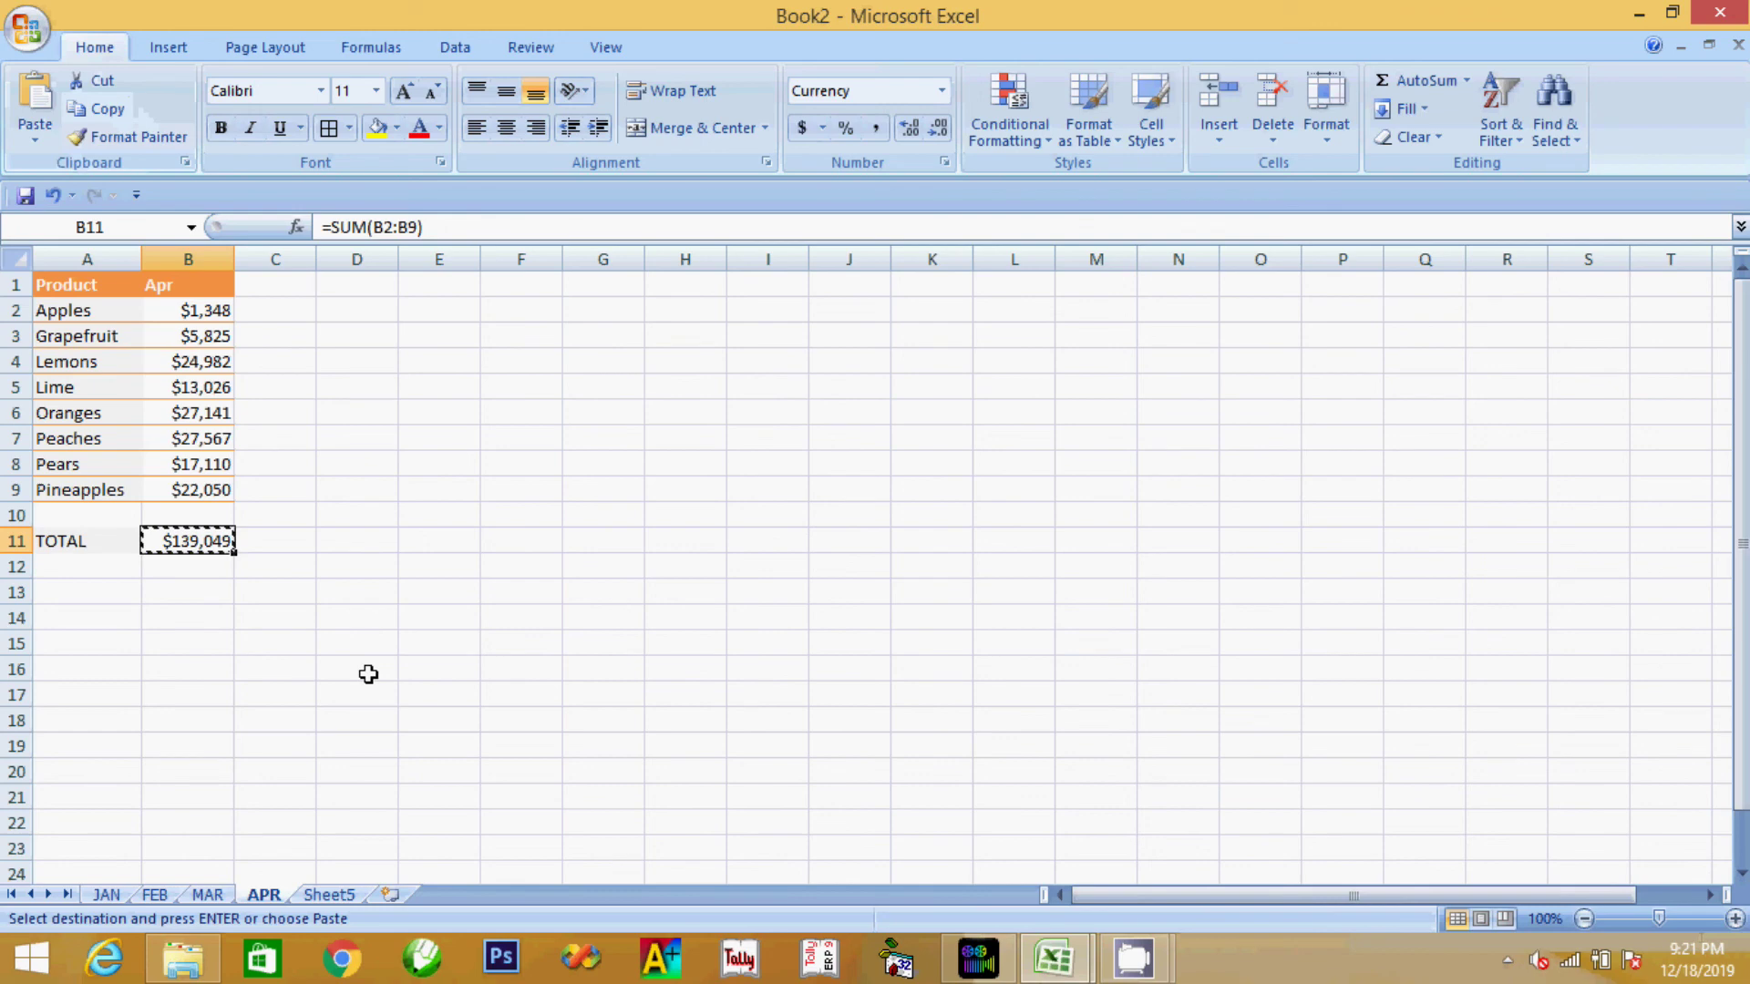
{"action": "left_click", "coordinate": [329, 895]}
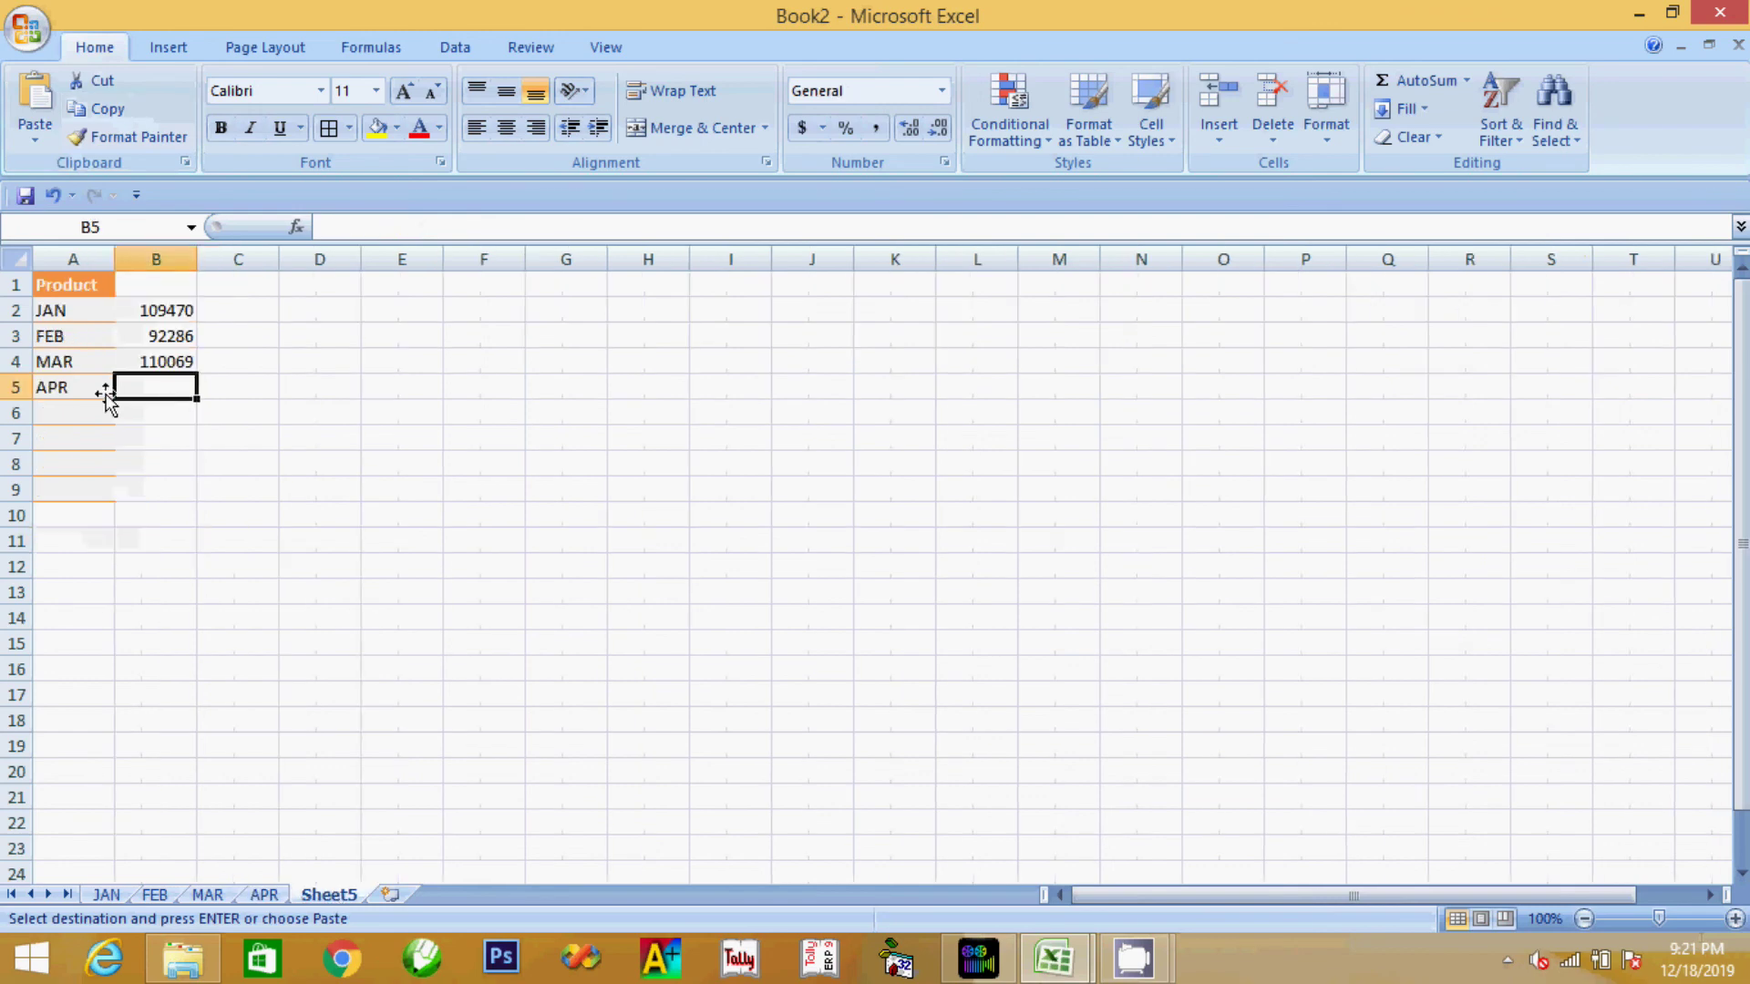
{"action": "left_click", "coordinate": [35, 141]}
{"action": "left_click", "coordinate": [91, 308]}
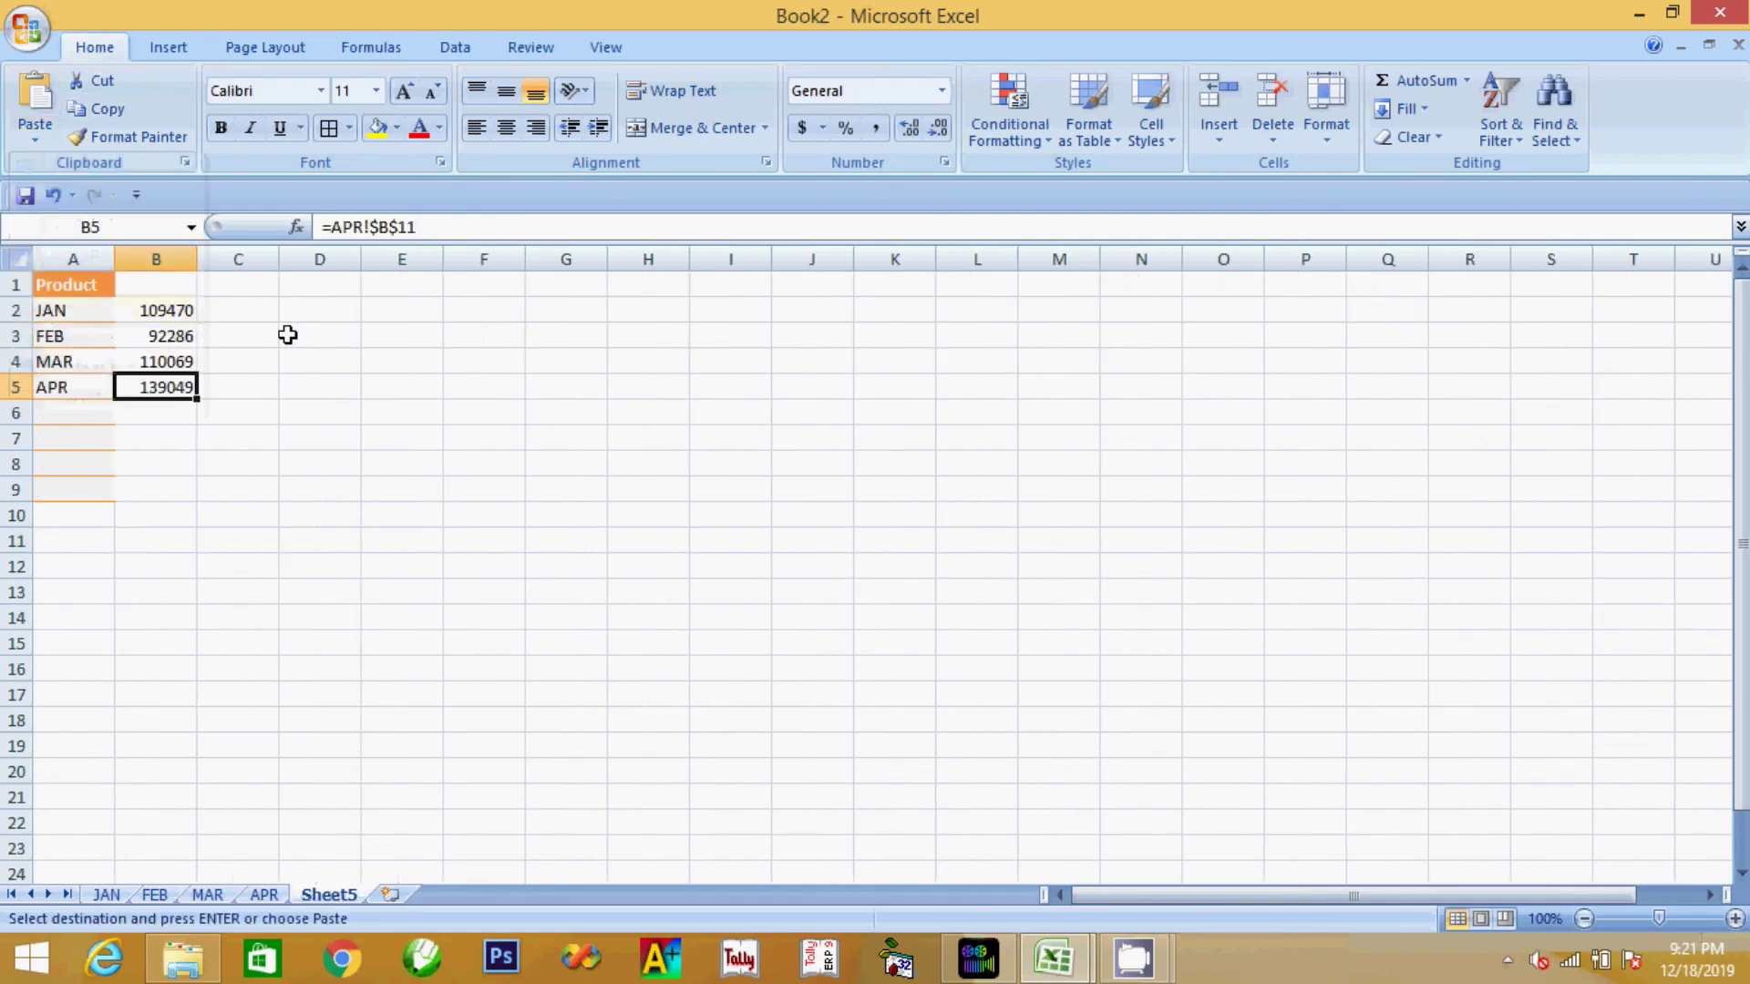
{"action": "left_click", "coordinate": [182, 315]}
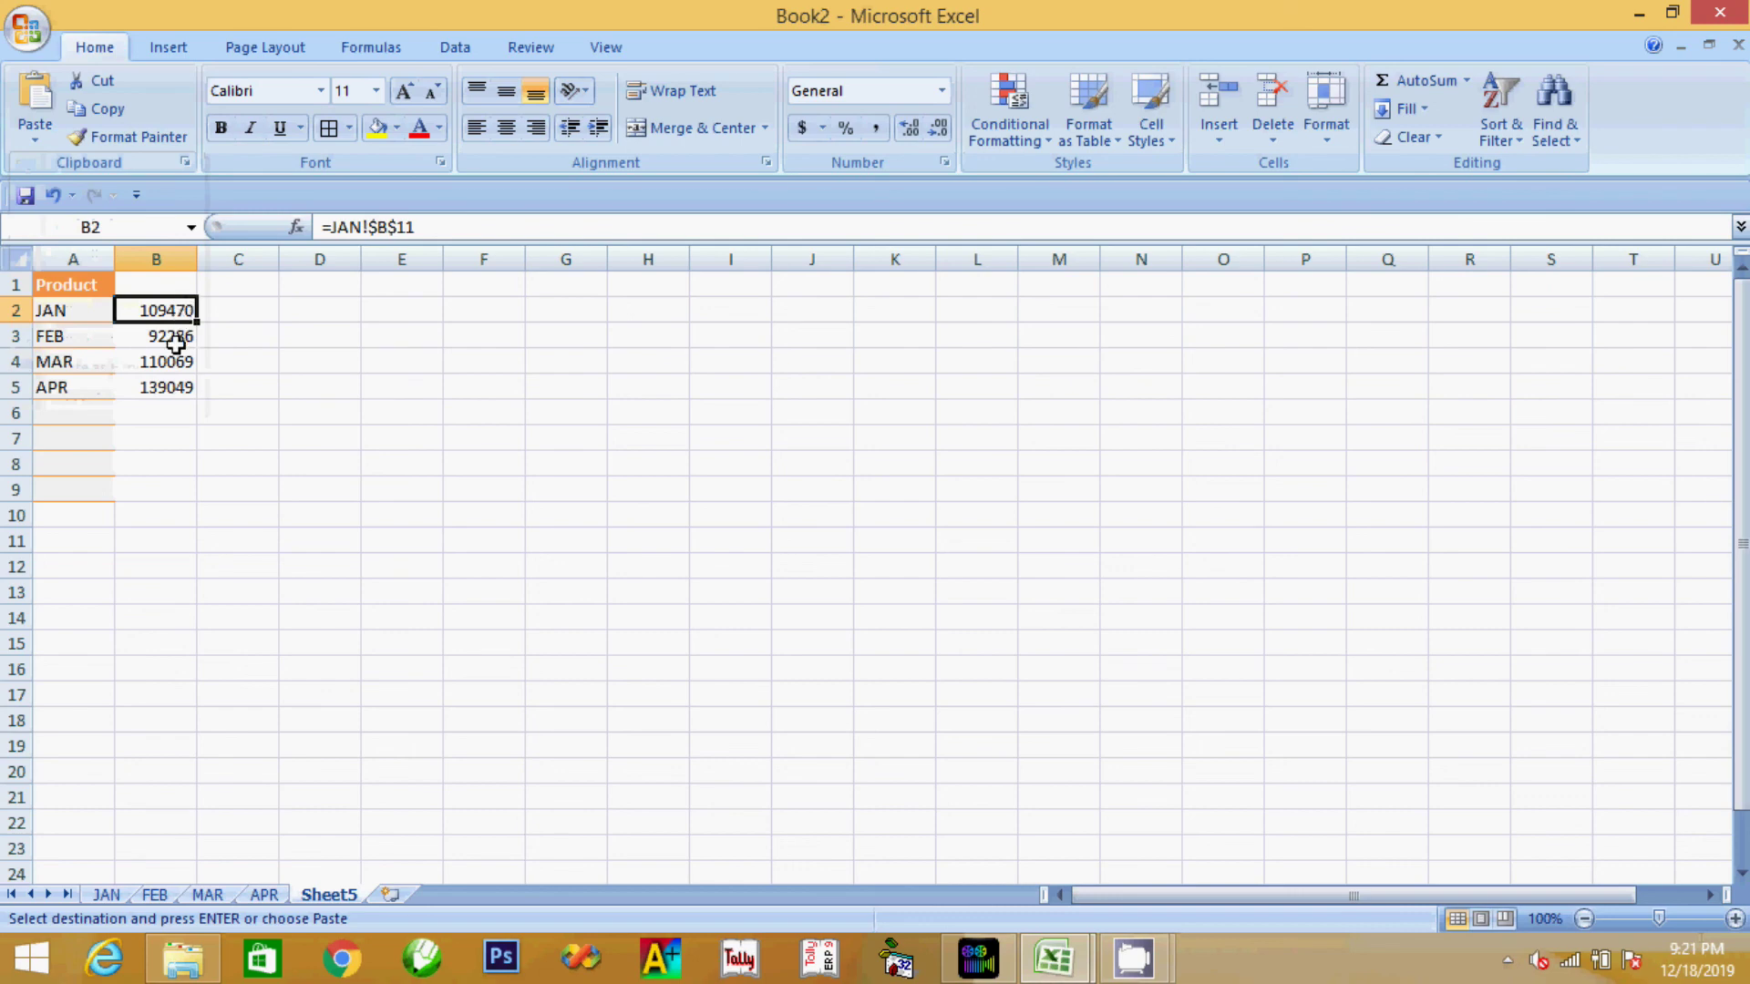
{"action": "left_click", "coordinate": [176, 342]}
{"action": "left_click", "coordinate": [173, 361]}
{"action": "left_click", "coordinate": [173, 389]}
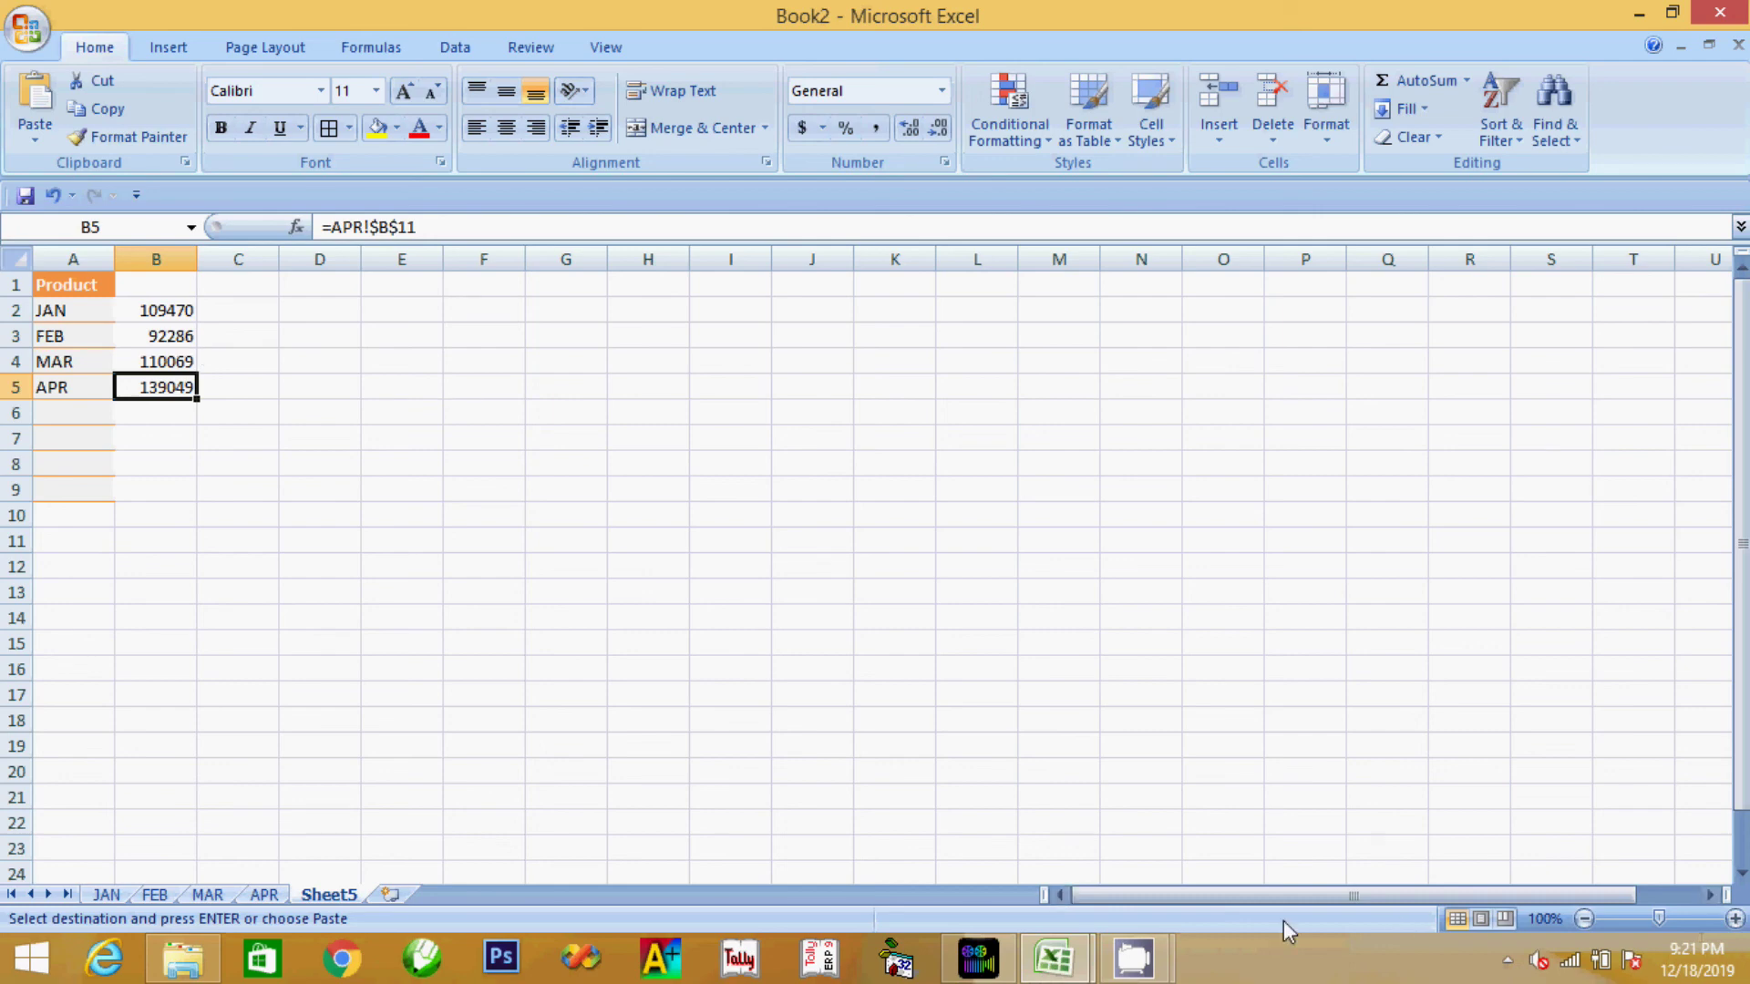
Bring up CamStudio and stop the screen recording
{"action": "left_click", "coordinate": [988, 868]}
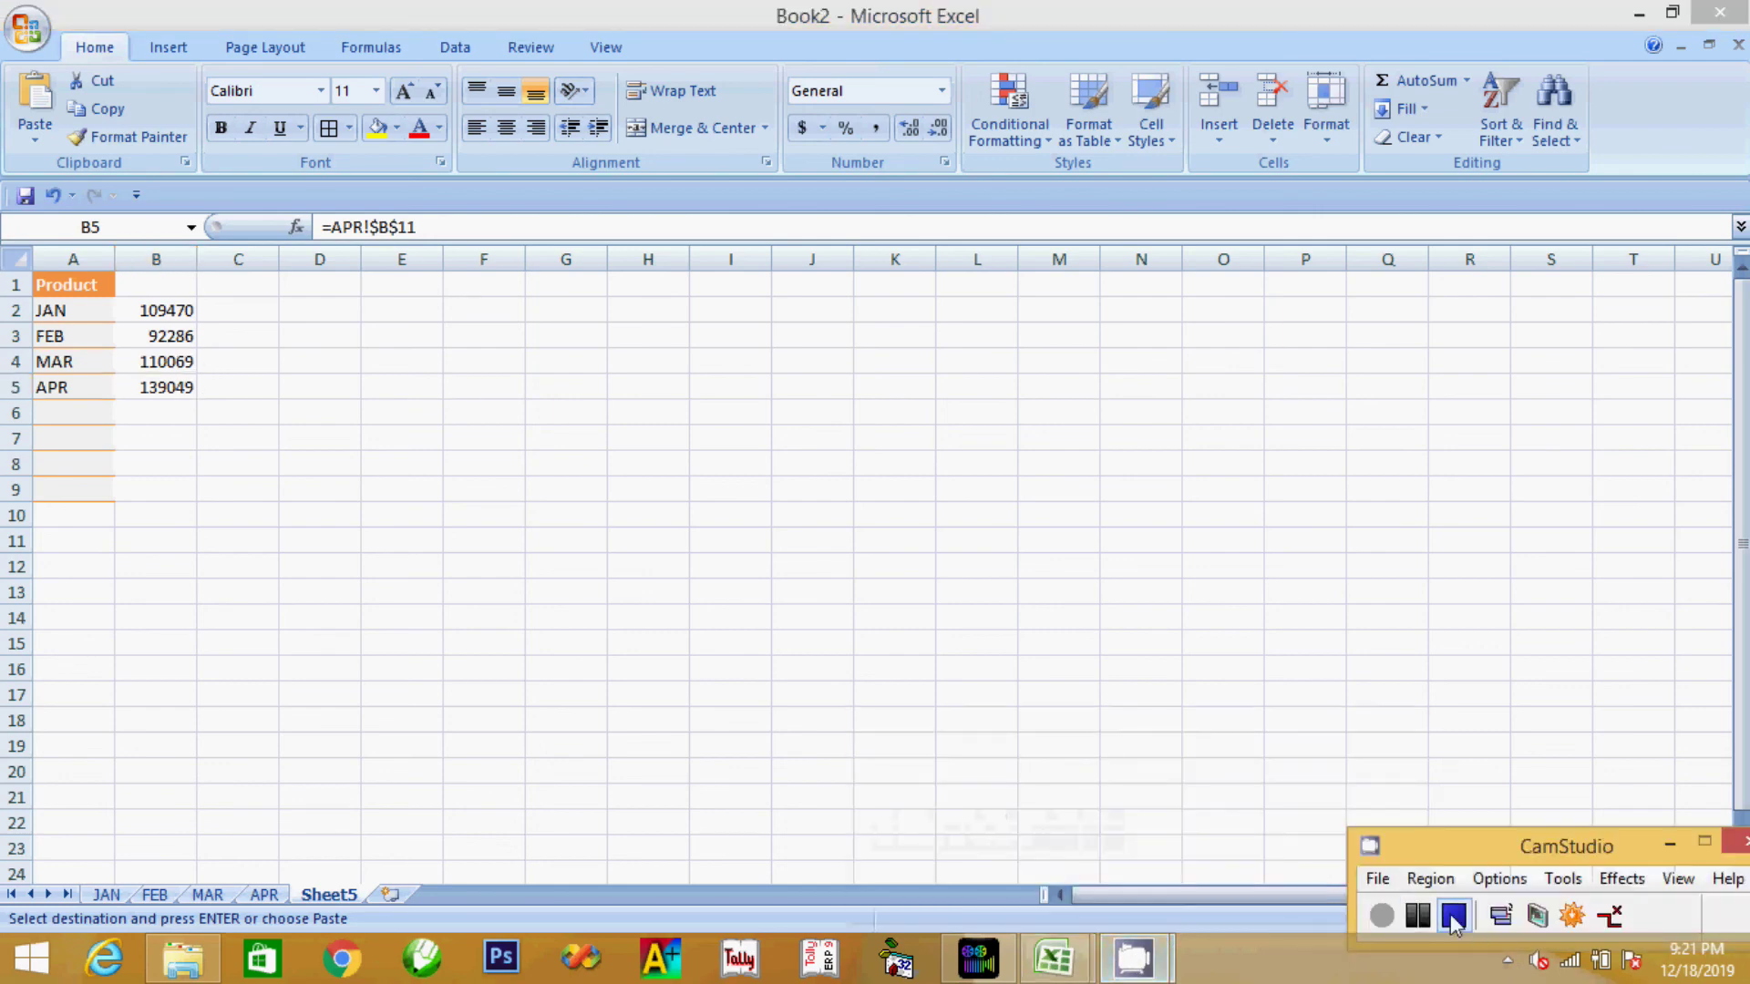
{"action": "left_click", "coordinate": [1450, 915]}
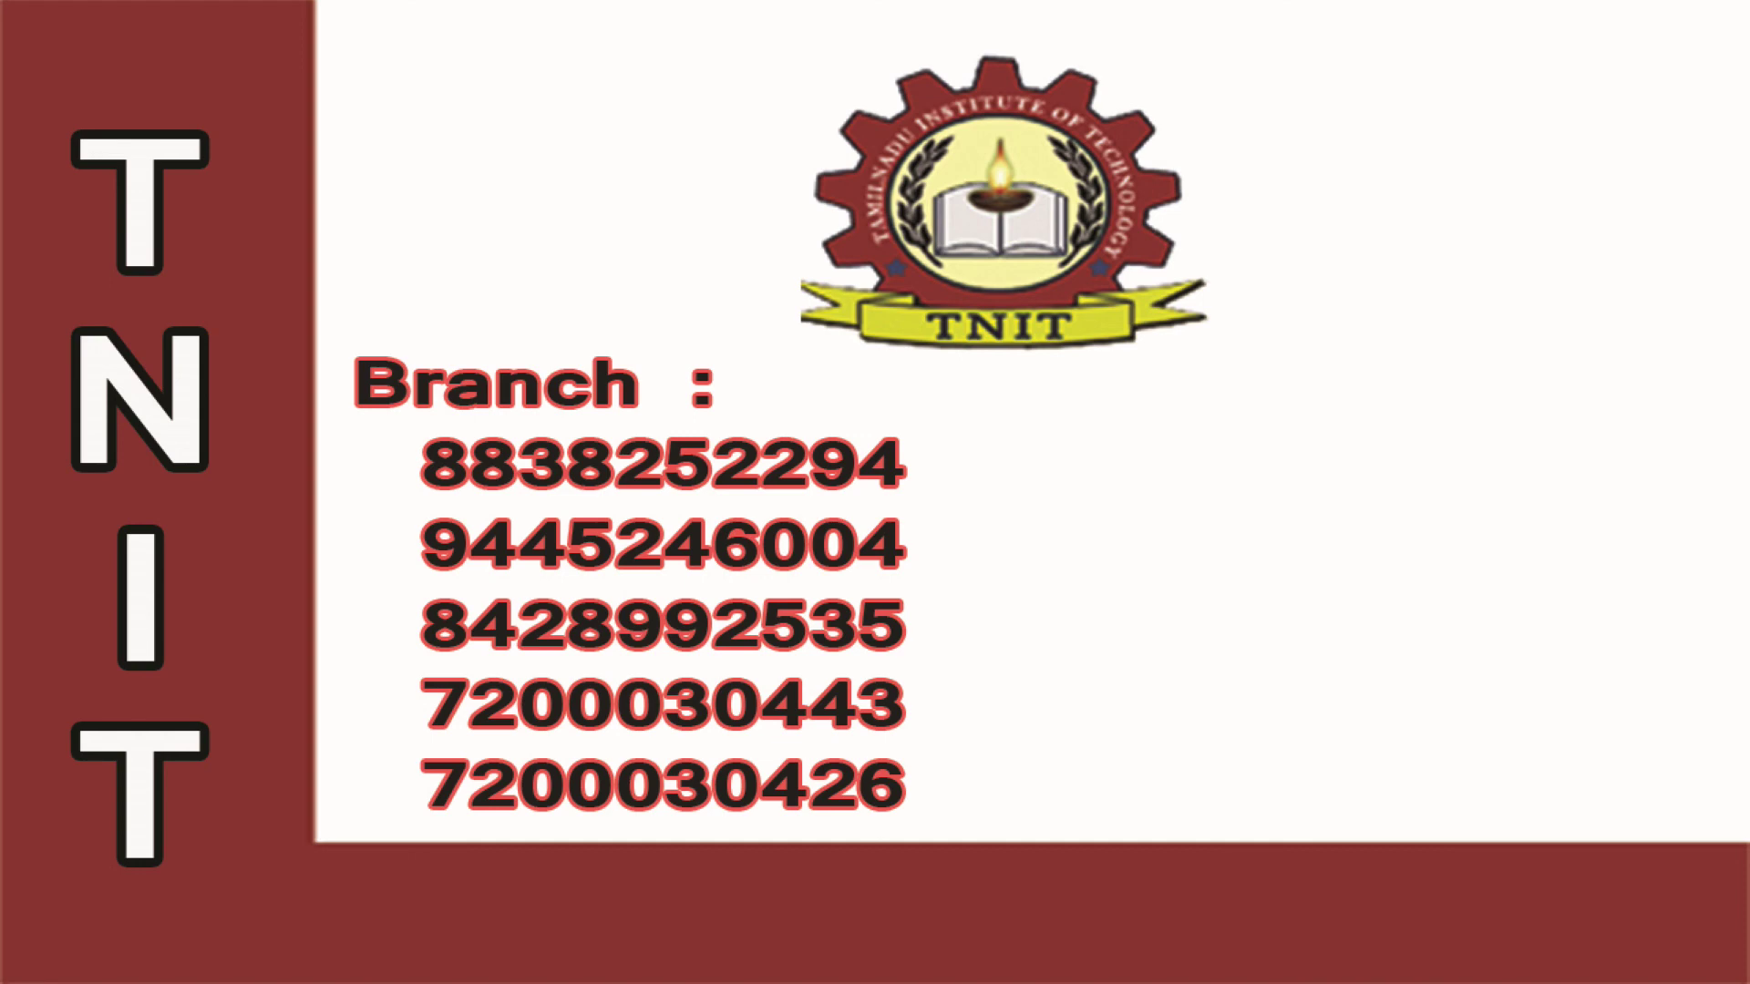